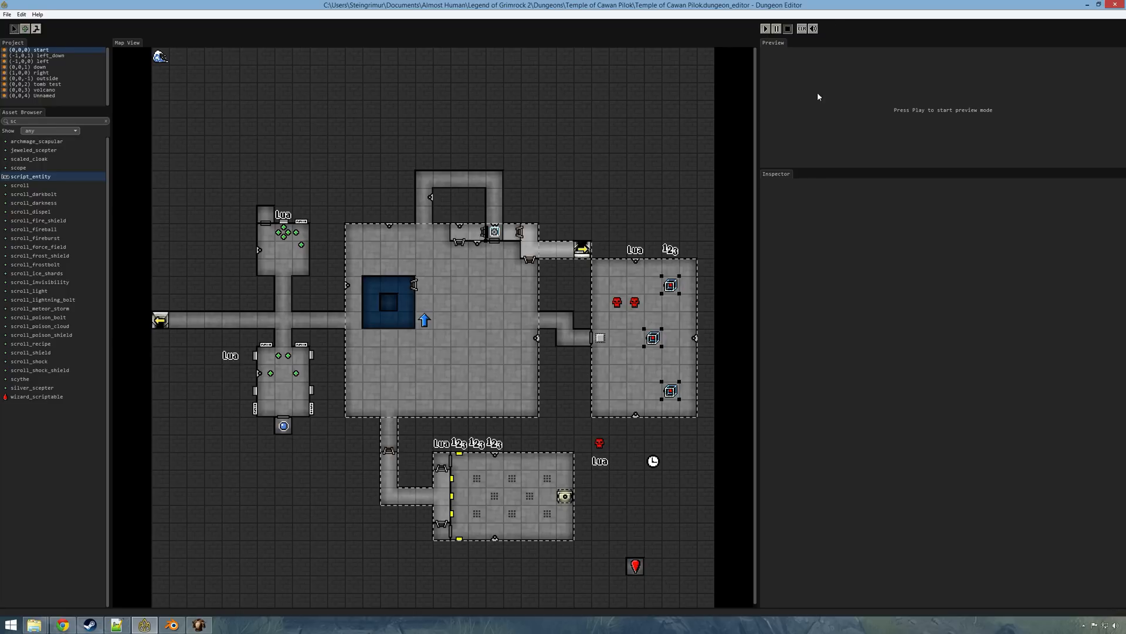
# Step: Run the dungeon preview full screen and walk through the narrow corridor up to the wall at its end
pyautogui.press('space')
pyautogui.press('w')
pyautogui.press('w')
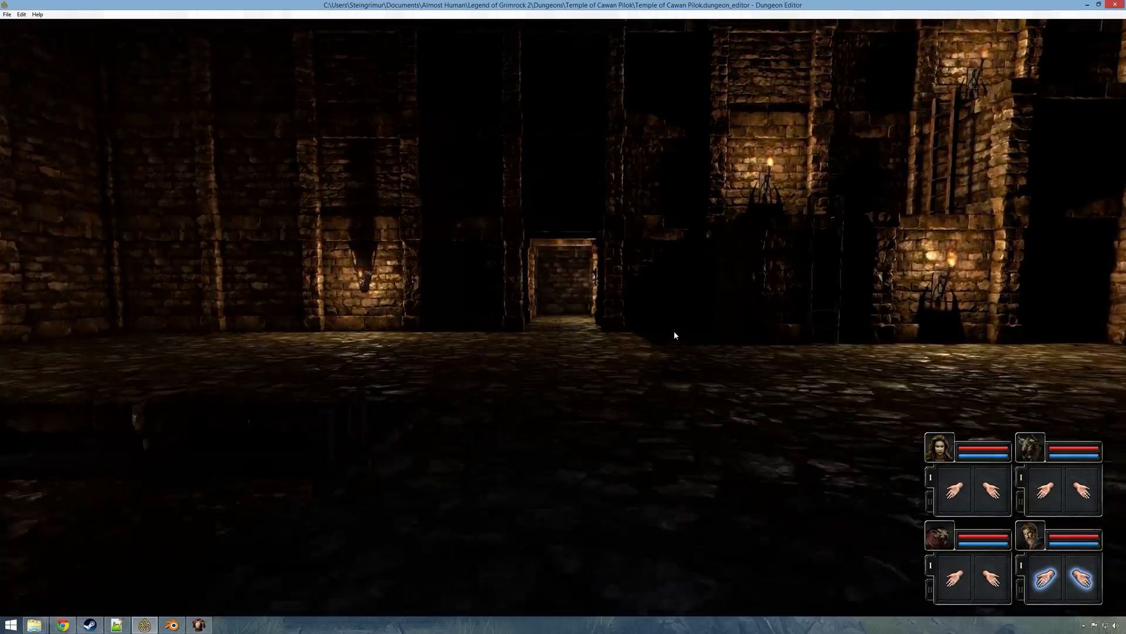
pyautogui.press('w')
pyautogui.press('w')
pyautogui.press('w')
pyautogui.press('w')
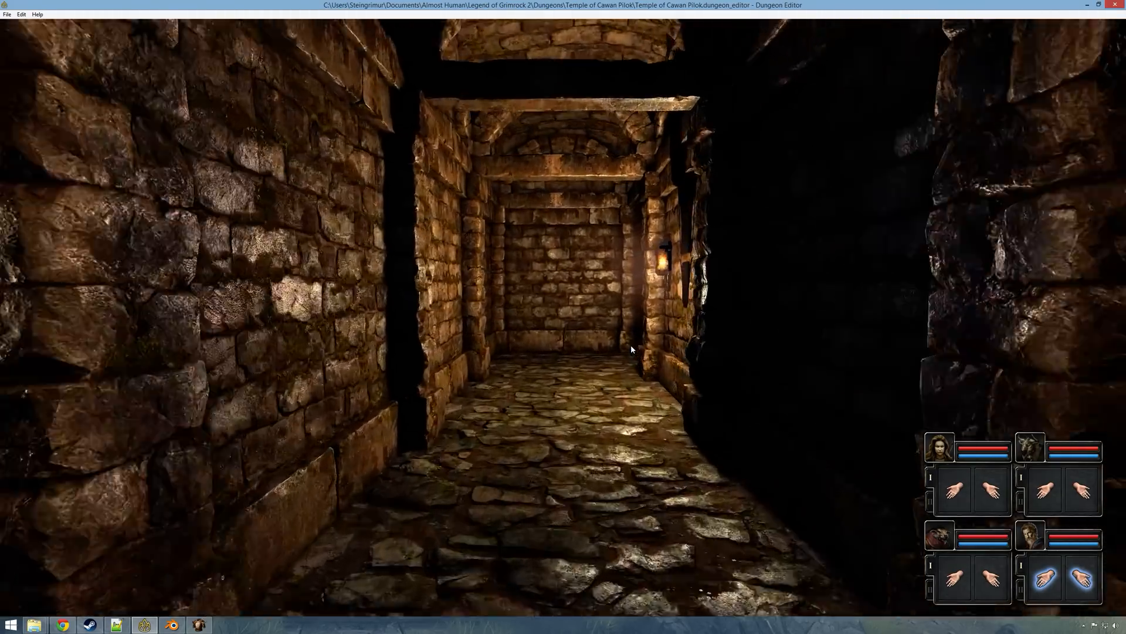
pyautogui.press('q')
pyautogui.press('e')
pyautogui.press('w')
pyautogui.press('w')
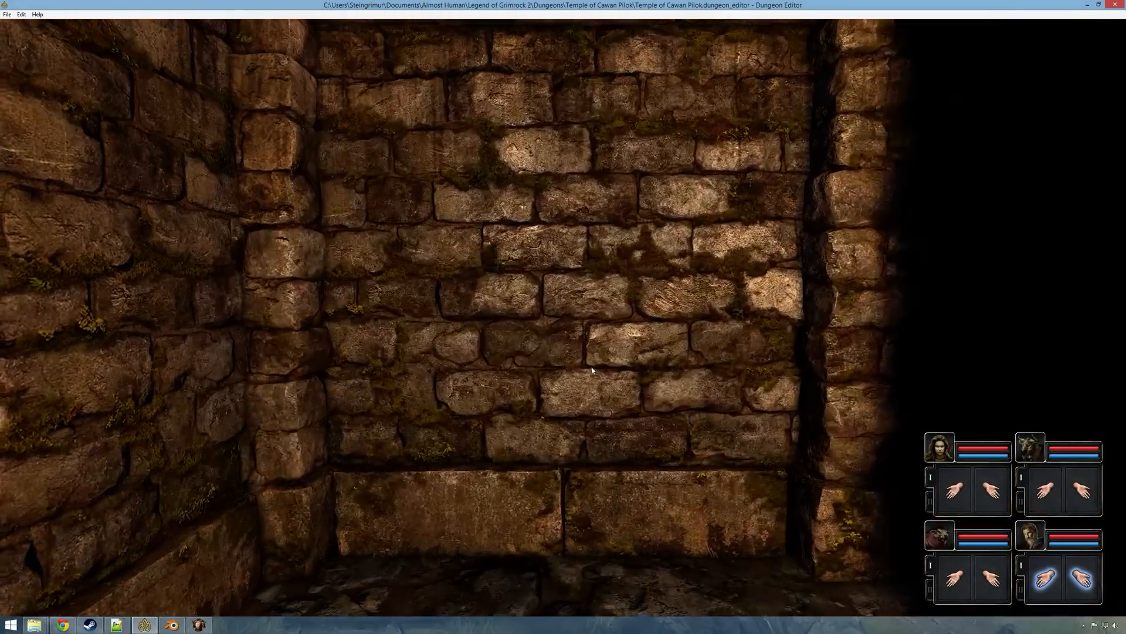
# Step: Examine the corridor's end wall from close up and from a distance, strike it bare-handed, and stop the preview
pyautogui.rightClick(954, 491)
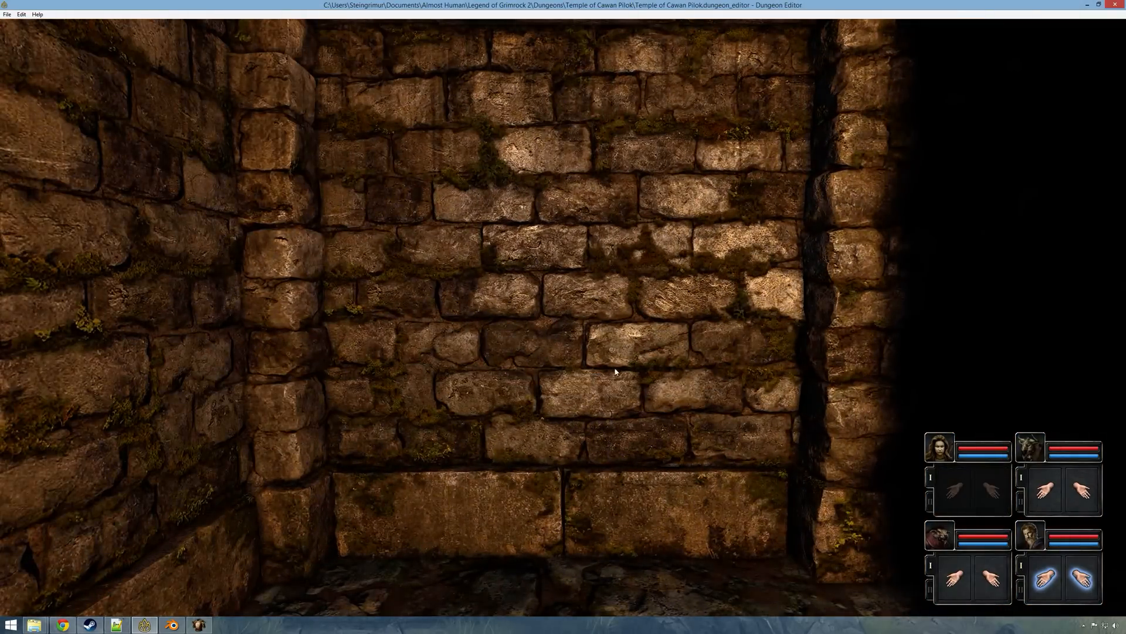
pyautogui.press('s')
pyautogui.press('w')
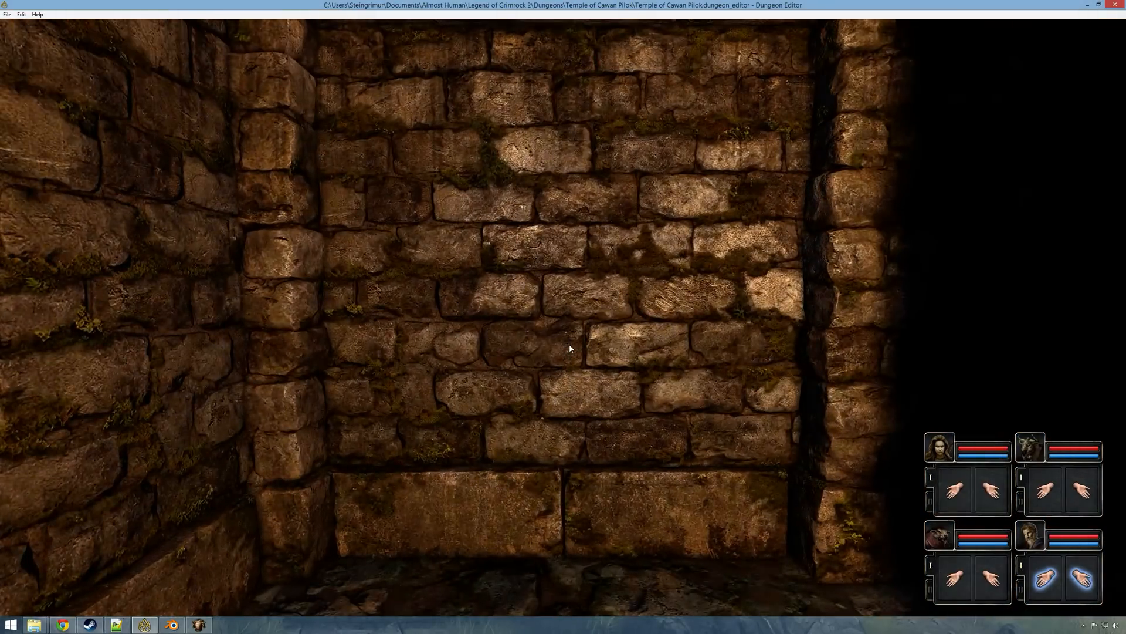
pyautogui.press('s')
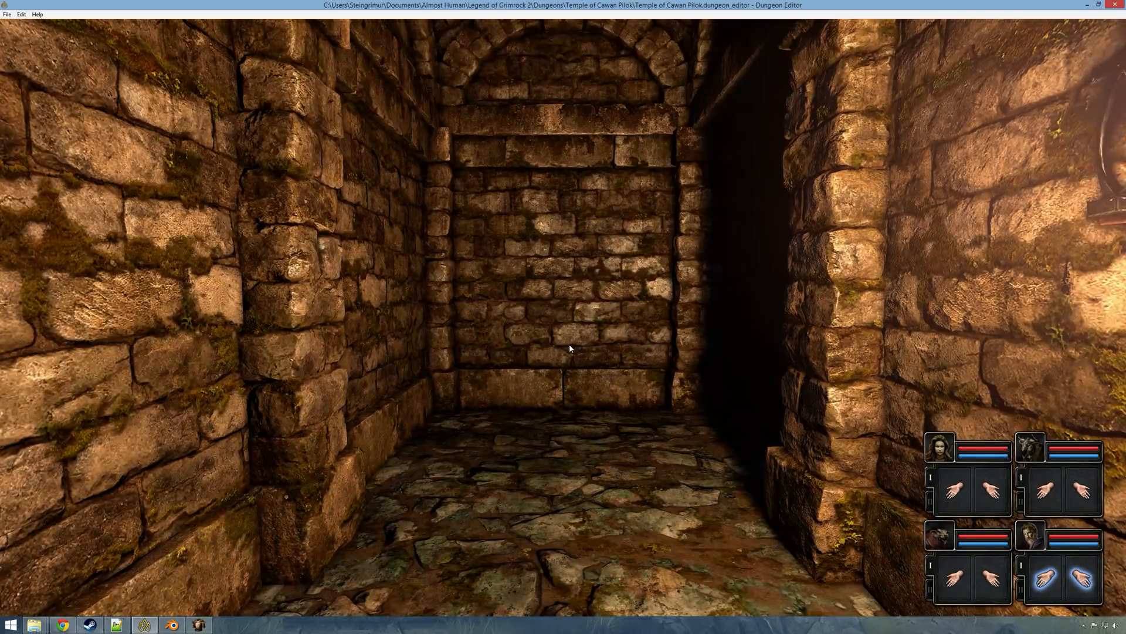
pyautogui.press('w')
pyautogui.press('s')
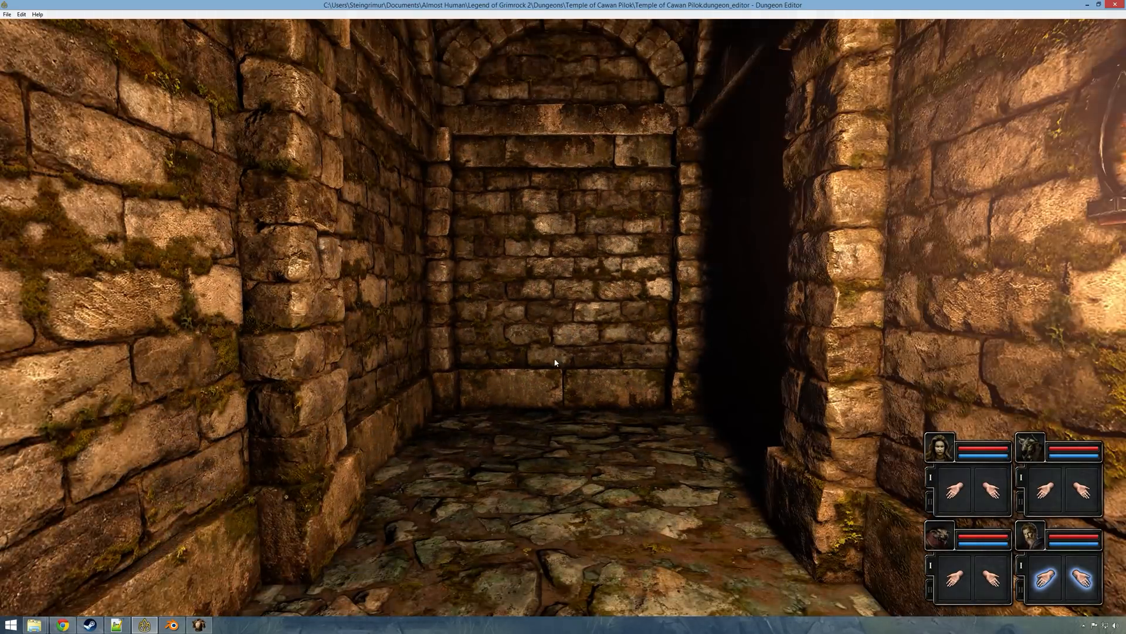
pyautogui.press('s')
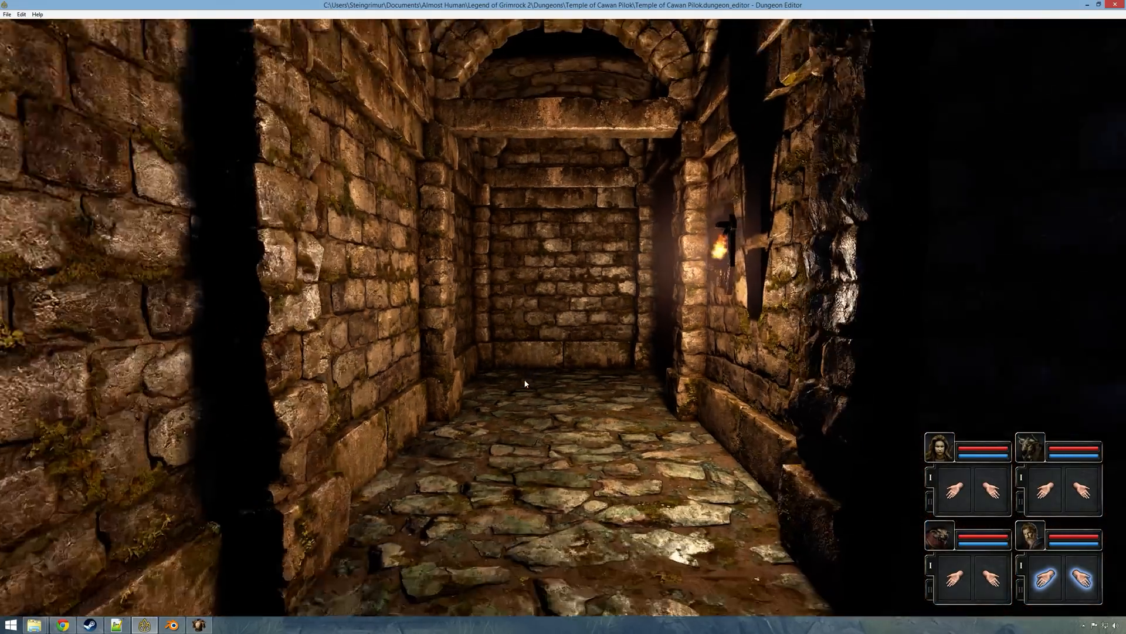
pyautogui.press('w')
pyautogui.press('Escape')
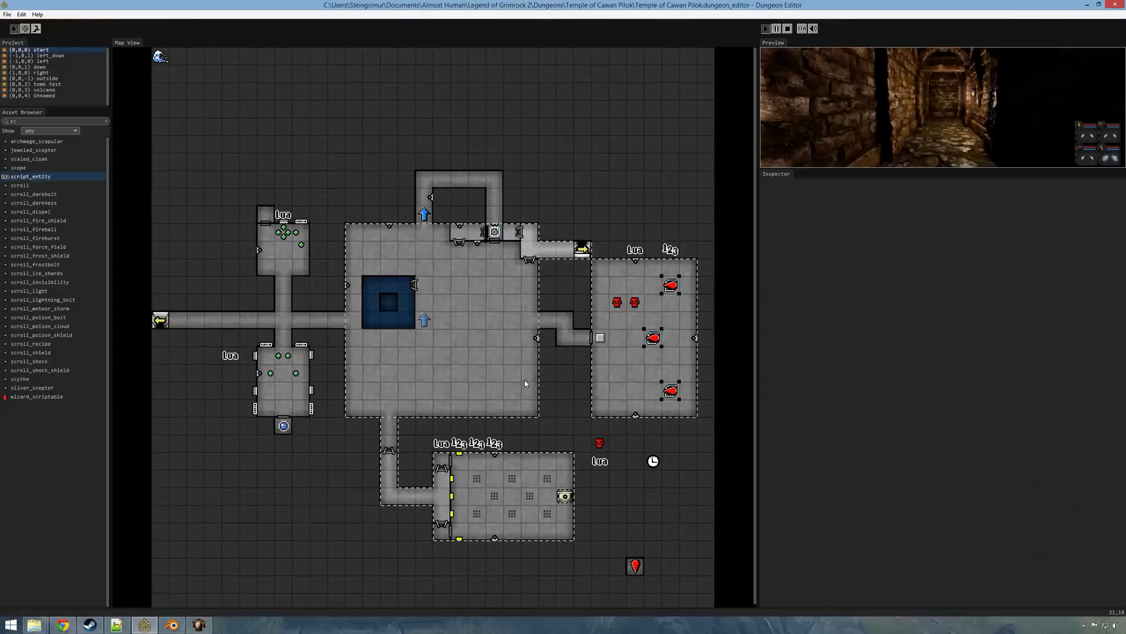
pyautogui.click(789, 28)
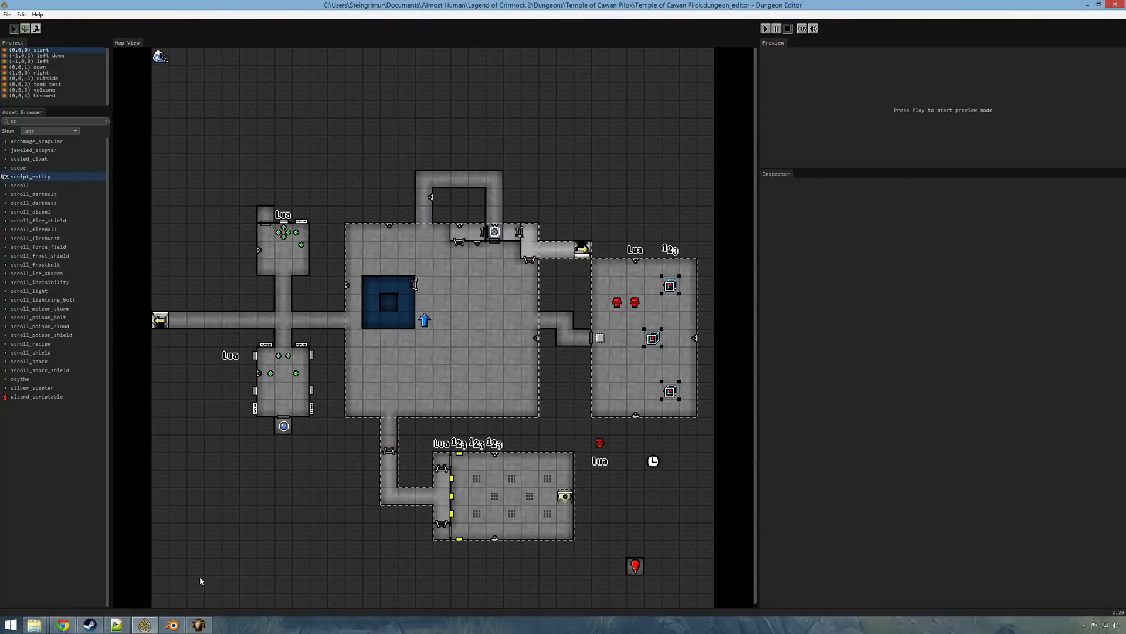
# Step: Switch to Blender and from there to the Pastebin page with the Legend of Grimrock 2 importer in Chrome
pyautogui.click(172, 625)
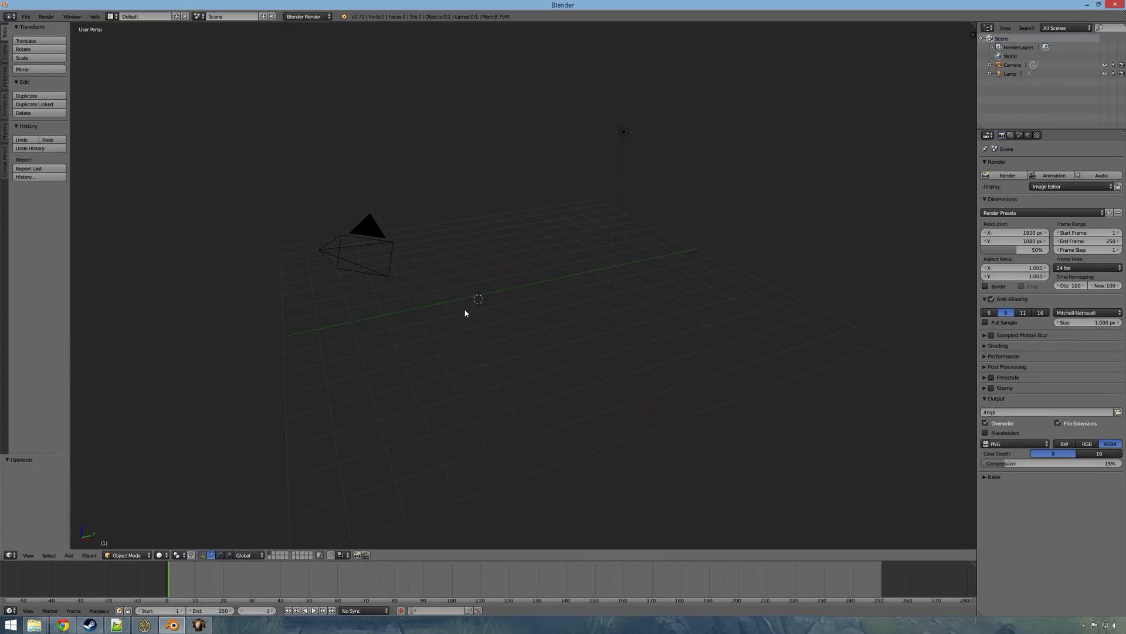
pyautogui.moveTo(482, 309); pyautogui.dragTo(464, 305, button='middle')
pyautogui.moveTo(63, 628)
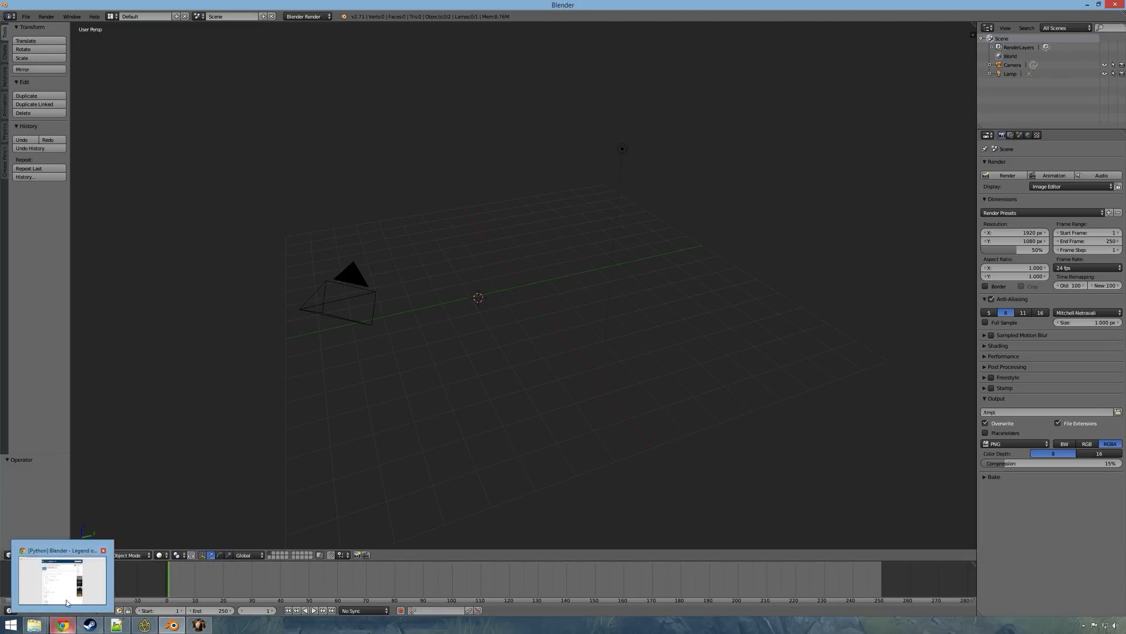
pyautogui.click(66, 583)
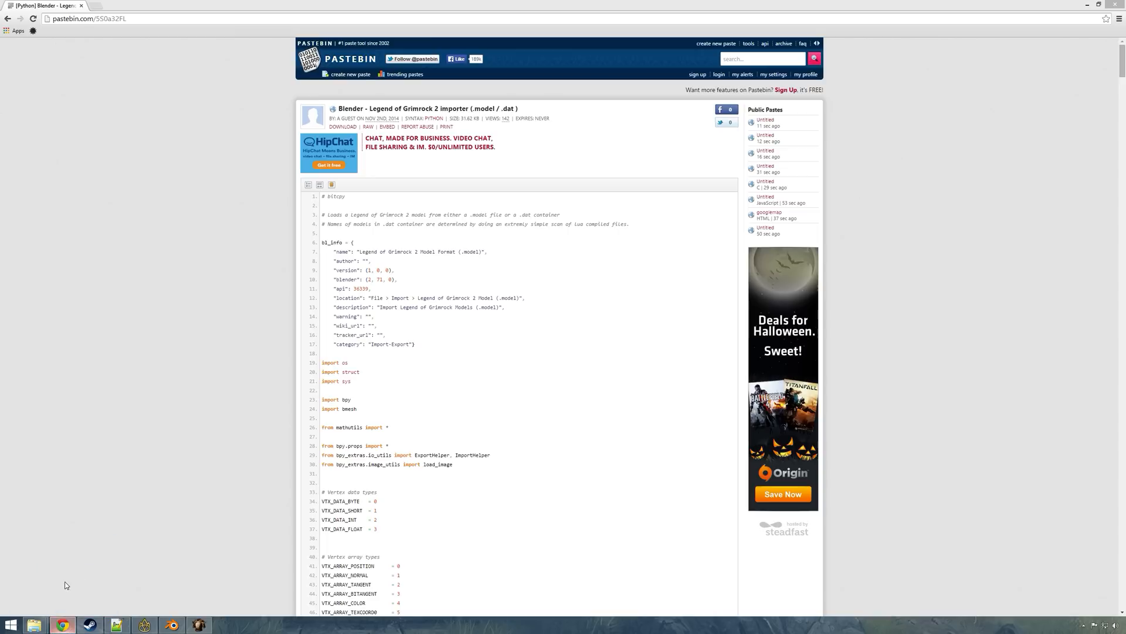
# Step: Examine the header and add-on information at the beginning of the Legend of Grimrock 2 importer script
pyautogui.moveTo(345, 197); pyautogui.dragTo(322, 198)
pyautogui.click(366, 198)
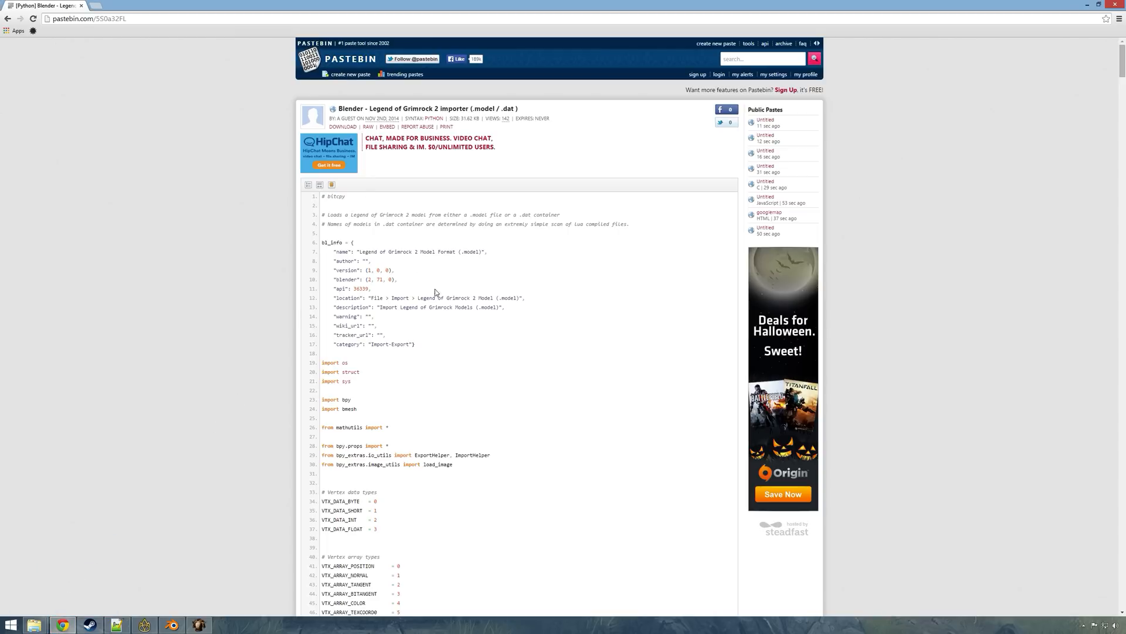
pyautogui.click(135, 20)
pyautogui.click(248, 236)
pyautogui.scroll(-5, 496, 370)
pyautogui.scroll(5, 495, 370)
pyautogui.moveTo(321, 197); pyautogui.dragTo(436, 252)
pyautogui.scroll(-1, 544, 402)
pyautogui.scroll(1, 533, 390)
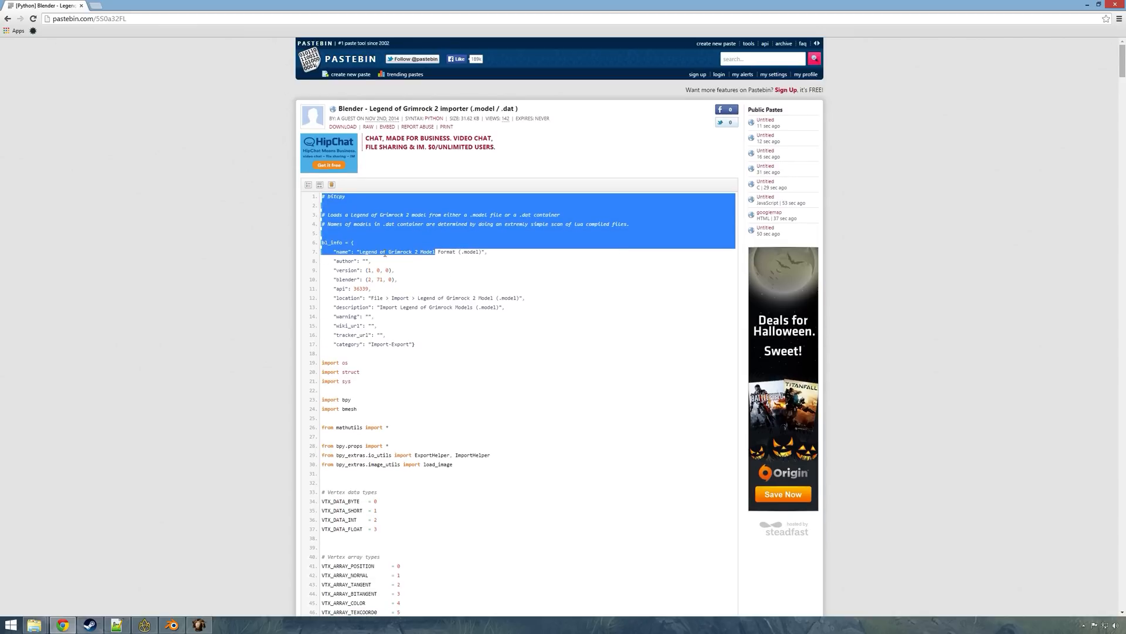
pyautogui.click(483, 345)
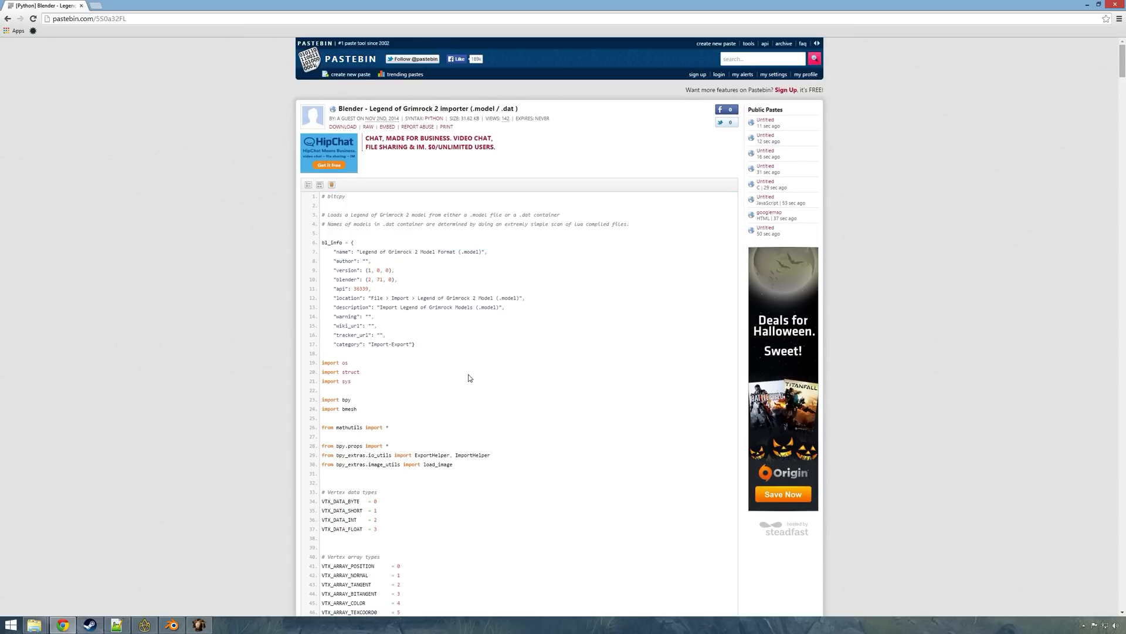
# Step: Read through the importer script's file-reading functions down to the Vec3 and Mat4x3 classes
pyautogui.scroll(-8, 459, 370)
pyautogui.scroll(-13, 510, 397)
pyautogui.scroll(-5, 513, 398)
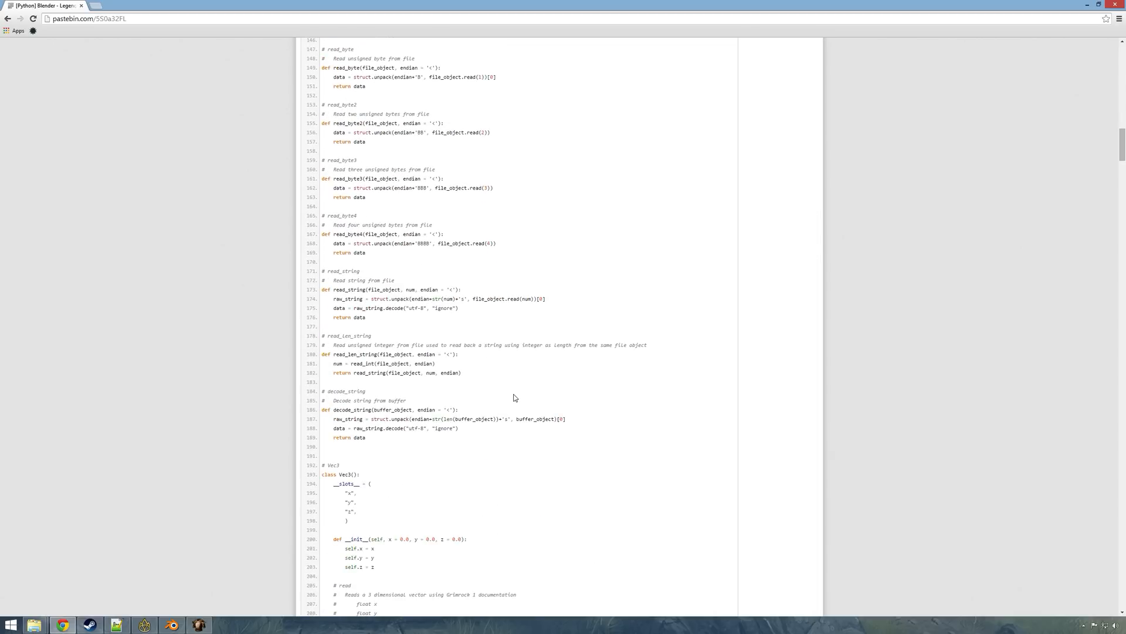
pyautogui.scroll(-5, 514, 397)
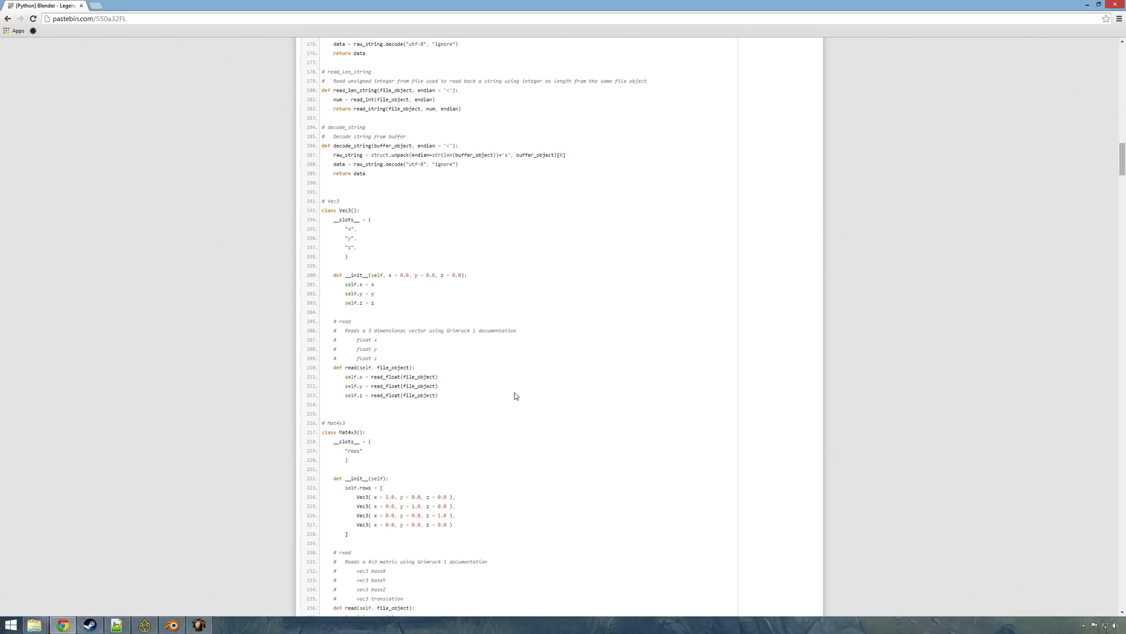
pyautogui.scroll(6, 515, 396)
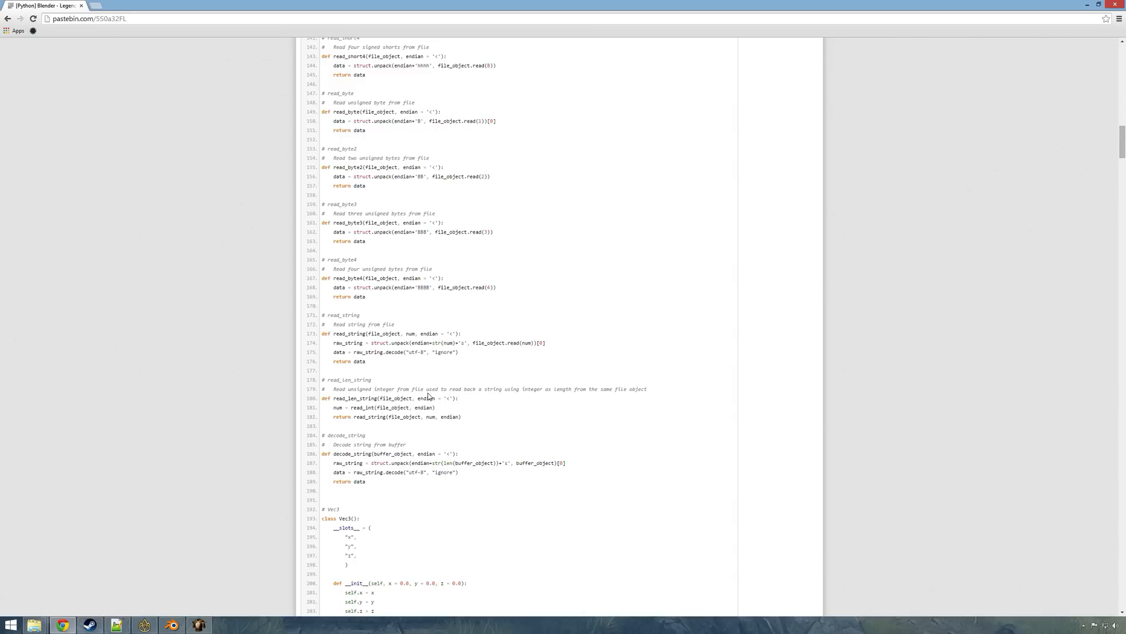
# Step: Switch to the Blender 2.71 addons folder in File Explorer and select grimrock_importer.py
pyautogui.moveTo(33, 628)
pyautogui.click(62, 578)
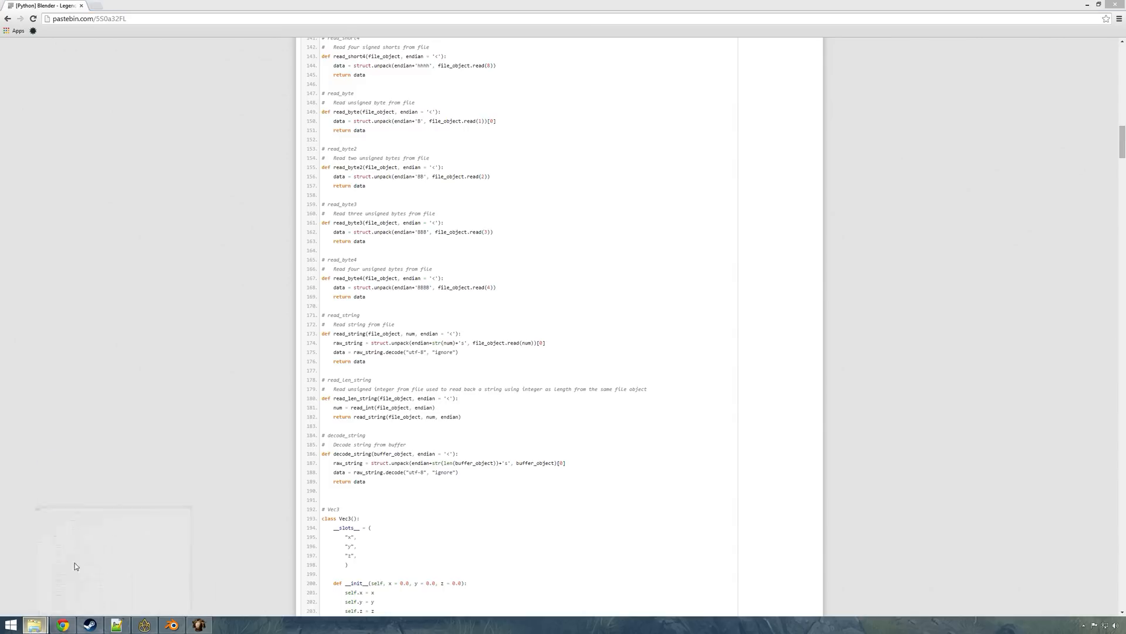
pyautogui.click(193, 439)
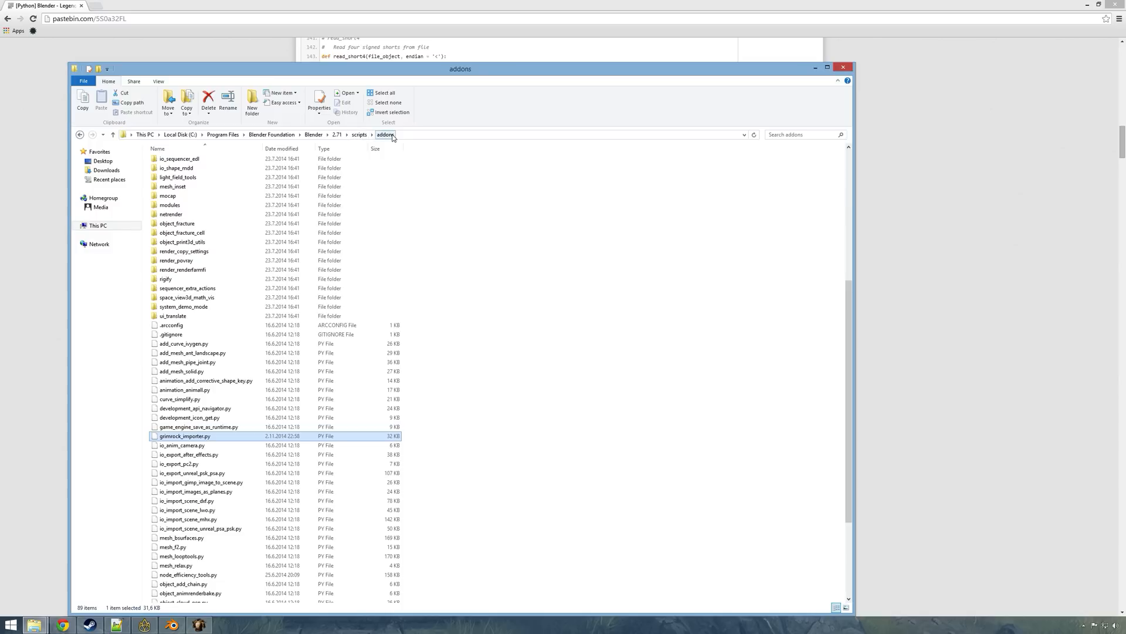
pyautogui.click(448, 476)
pyautogui.click(188, 438)
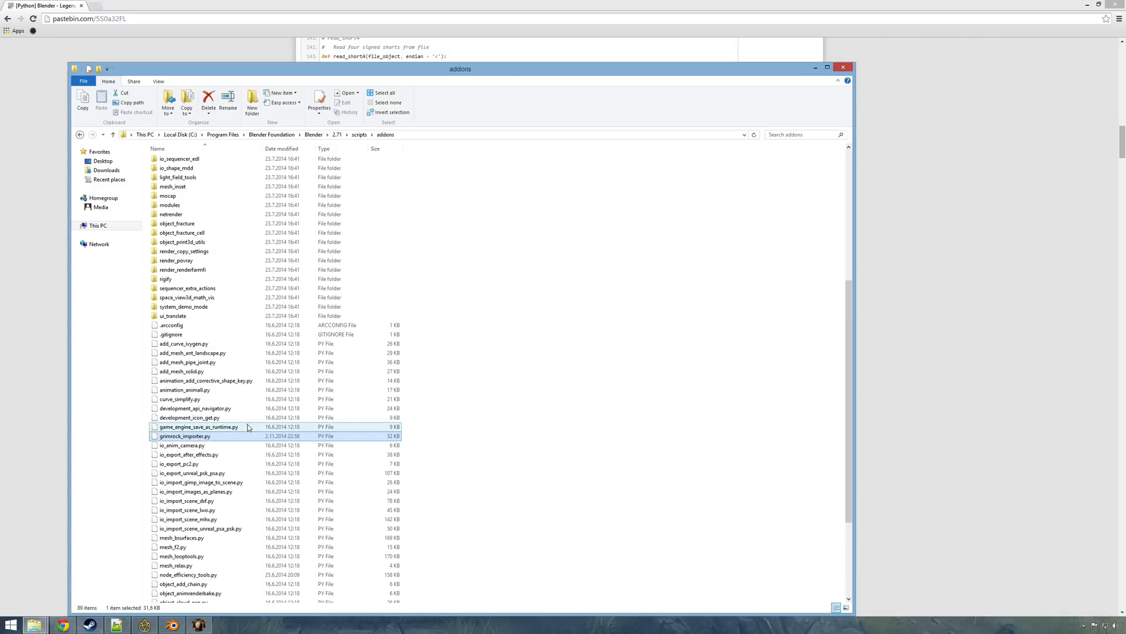
# Step: Return to the Pastebin page and look through the script's bone, mesh segment and mesh entity classes
pyautogui.hotkey('alt', 'Tab')
pyautogui.scroll(-20, 564, 337)
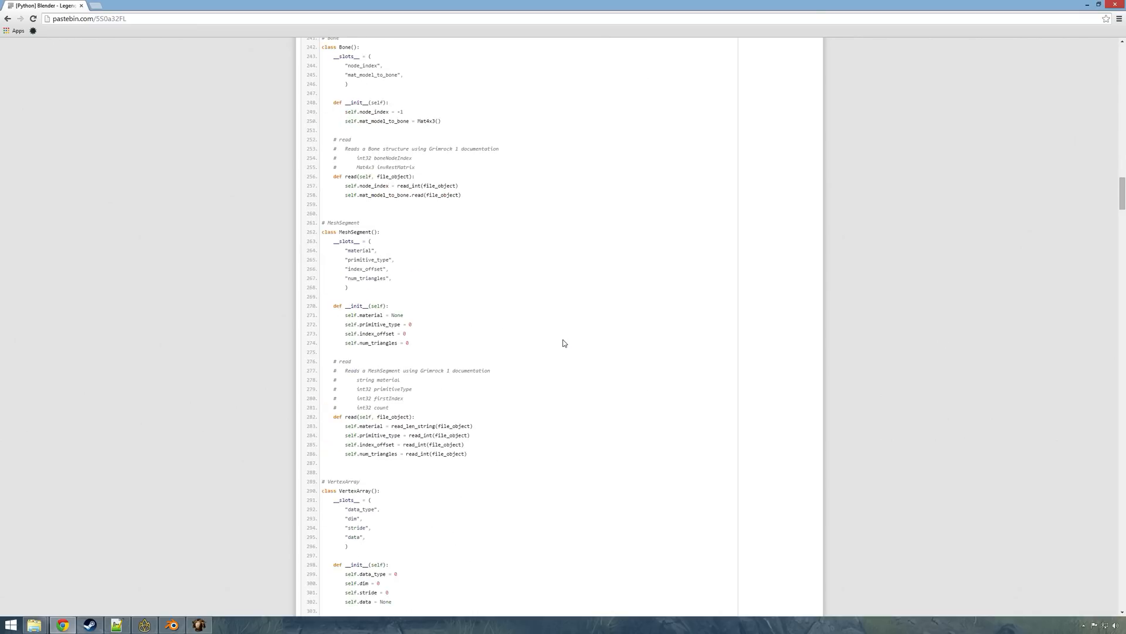
pyautogui.scroll(-20, 565, 343)
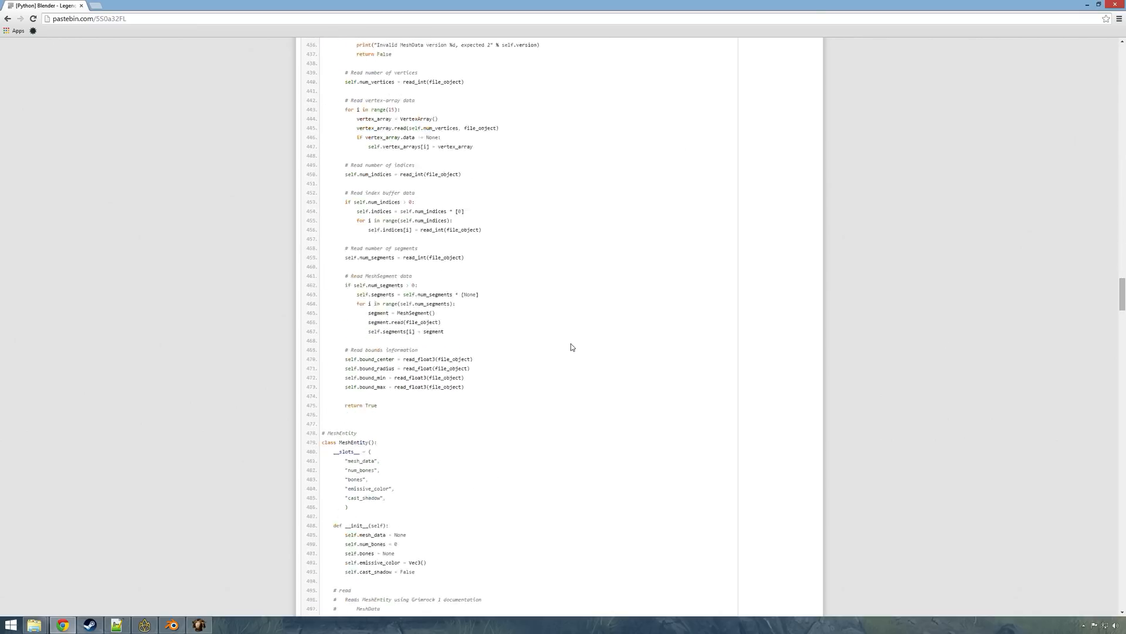
# Step: Switch to Blender, open the user preferences with the add-ons list, and move the window towards the middle of the scene
pyautogui.hotkey('alt', 'Tab')
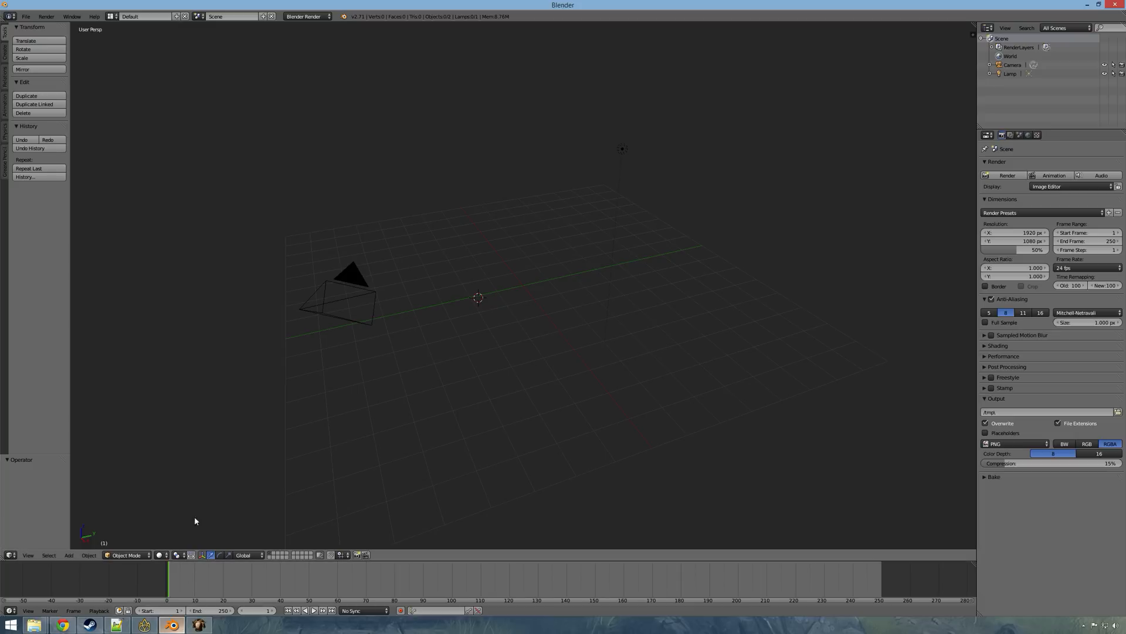
pyautogui.click(26, 16)
pyautogui.click(75, 113)
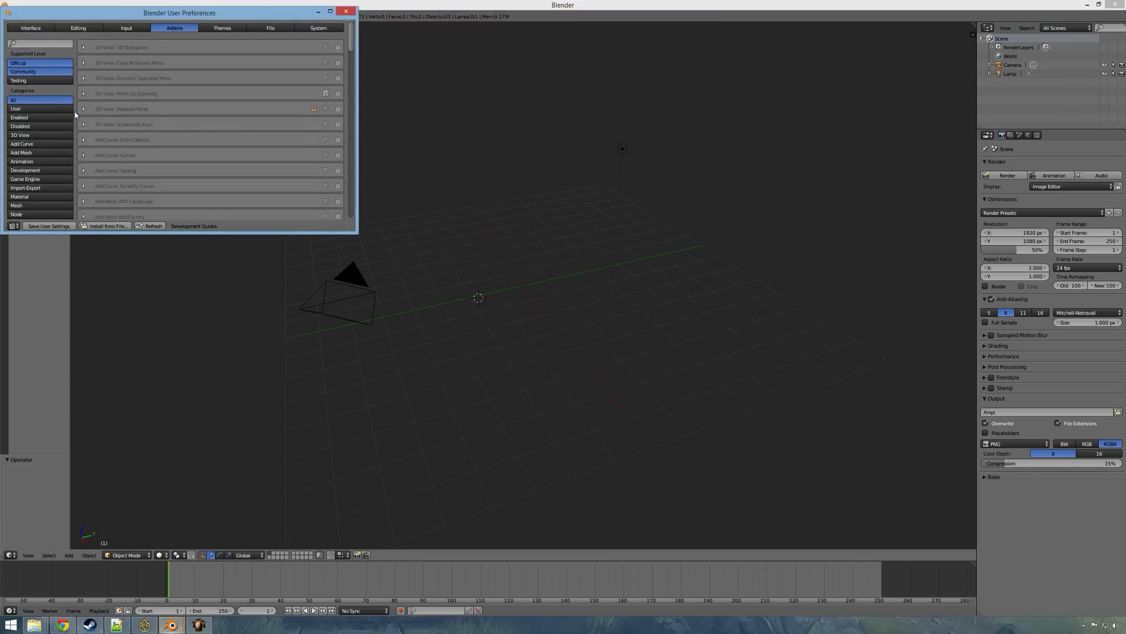
pyautogui.moveTo(183, 17); pyautogui.dragTo(370, 184)
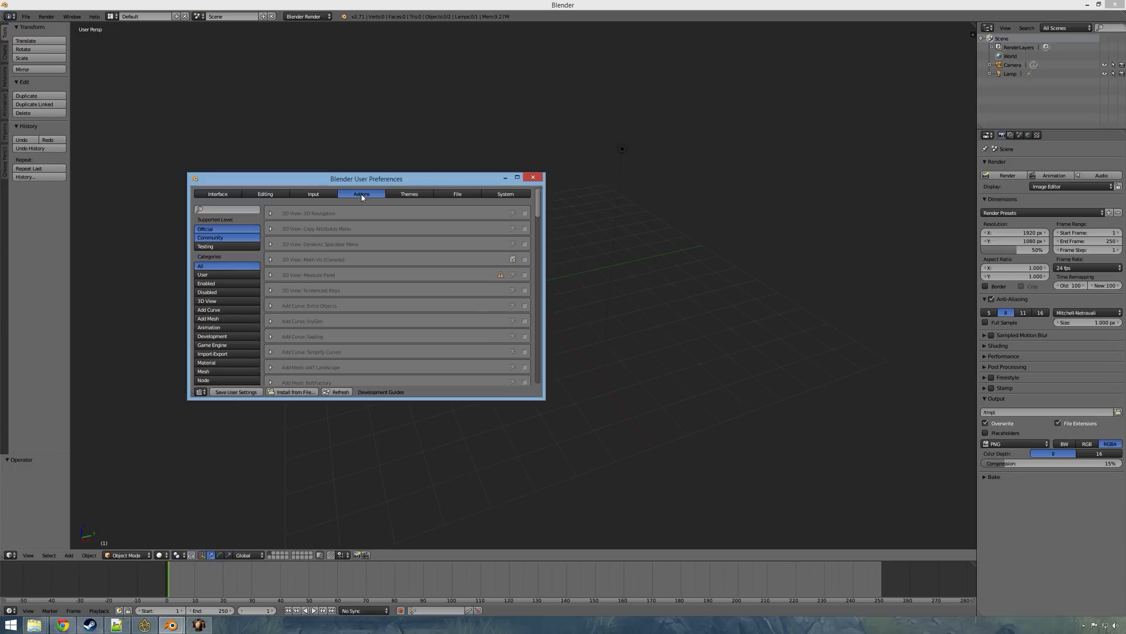
# Step: Filter the add-ons to Import-Export, locate the Legend of Grimrock 2 Model Format entry, save the user settings and close the preferences
pyautogui.click(217, 355)
pyautogui.moveTo(332, 173); pyautogui.dragTo(297, 53)
pyautogui.scroll(-8, 364, 280)
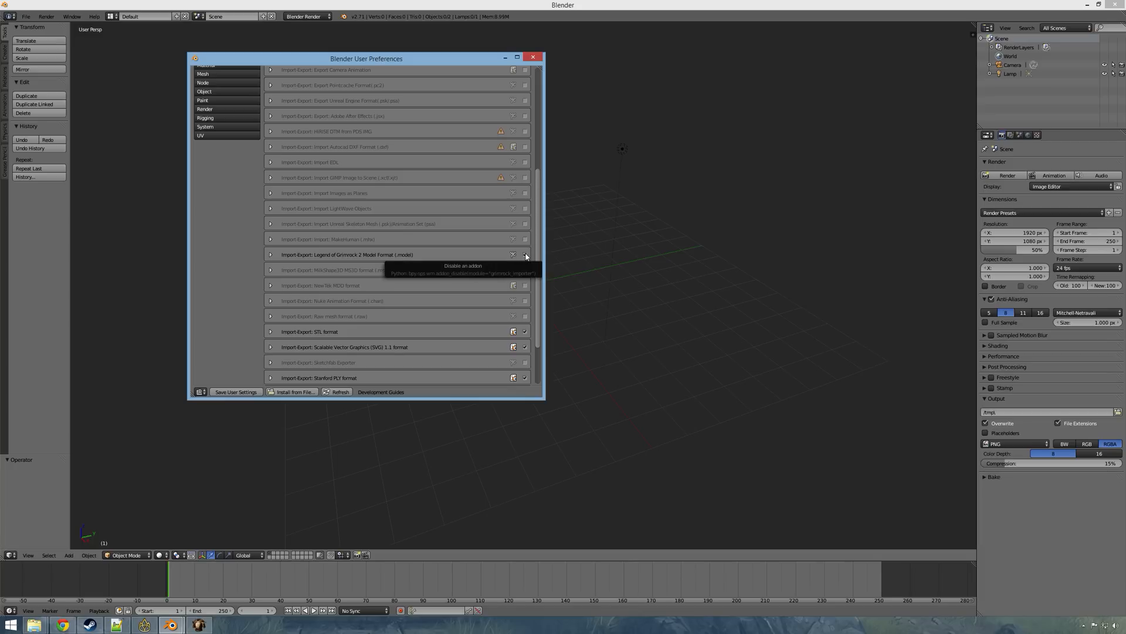
pyautogui.click(226, 393)
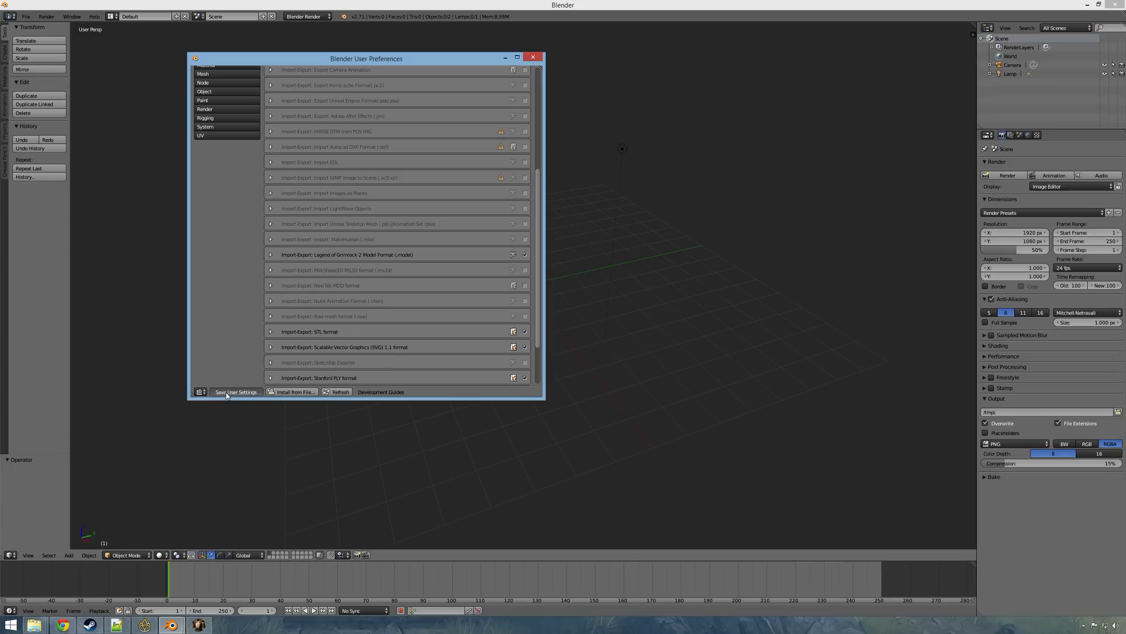
pyautogui.click(531, 57)
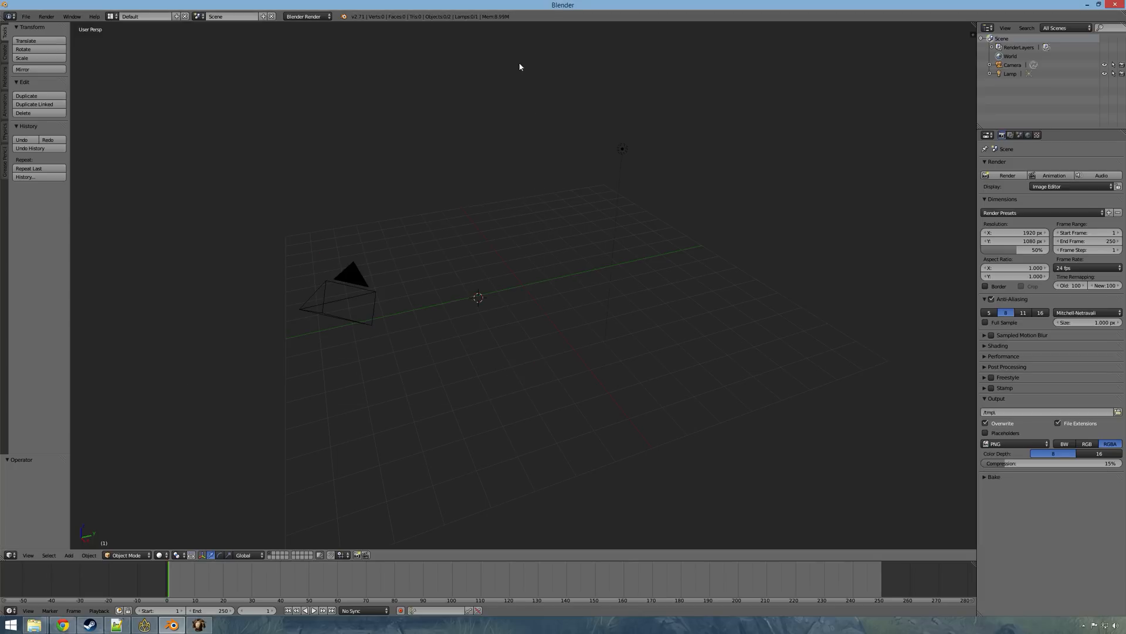
# Step: Start a Legend of Grimrock 2 Model (.model) import and select grimrock2.dat in the game's installation folder
pyautogui.click(25, 17)
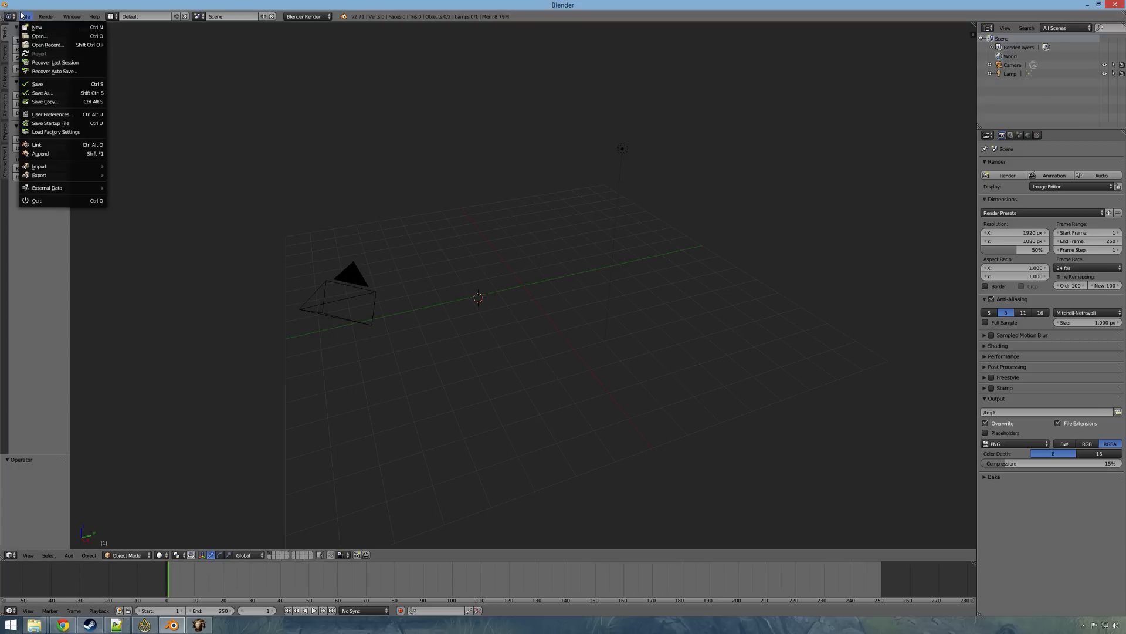
pyautogui.moveTo(76, 167)
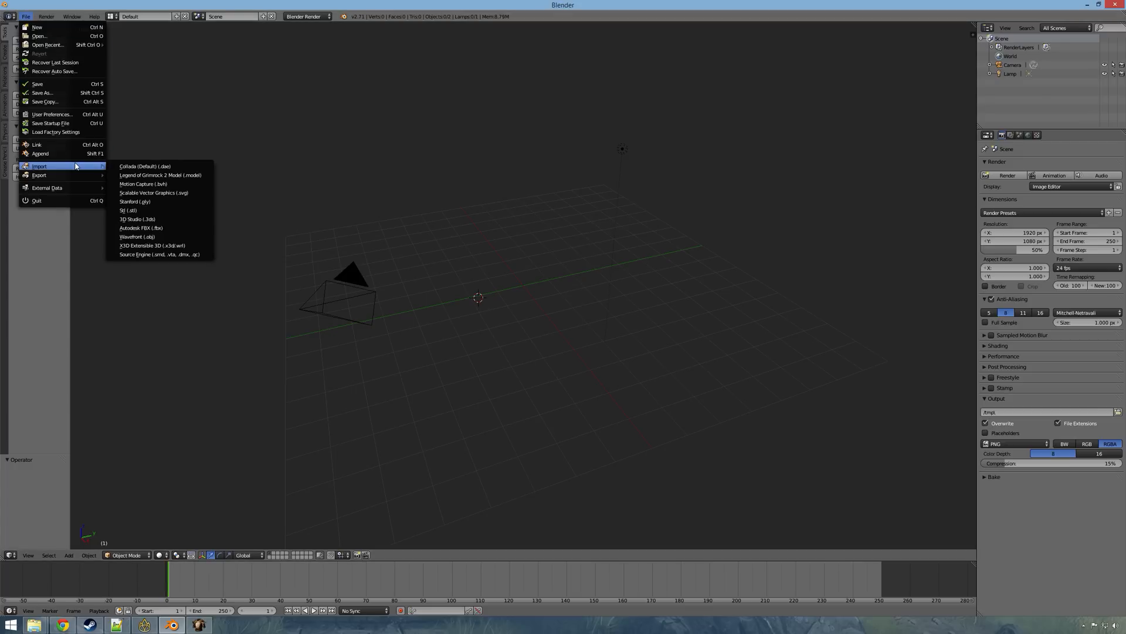
pyautogui.click(191, 175)
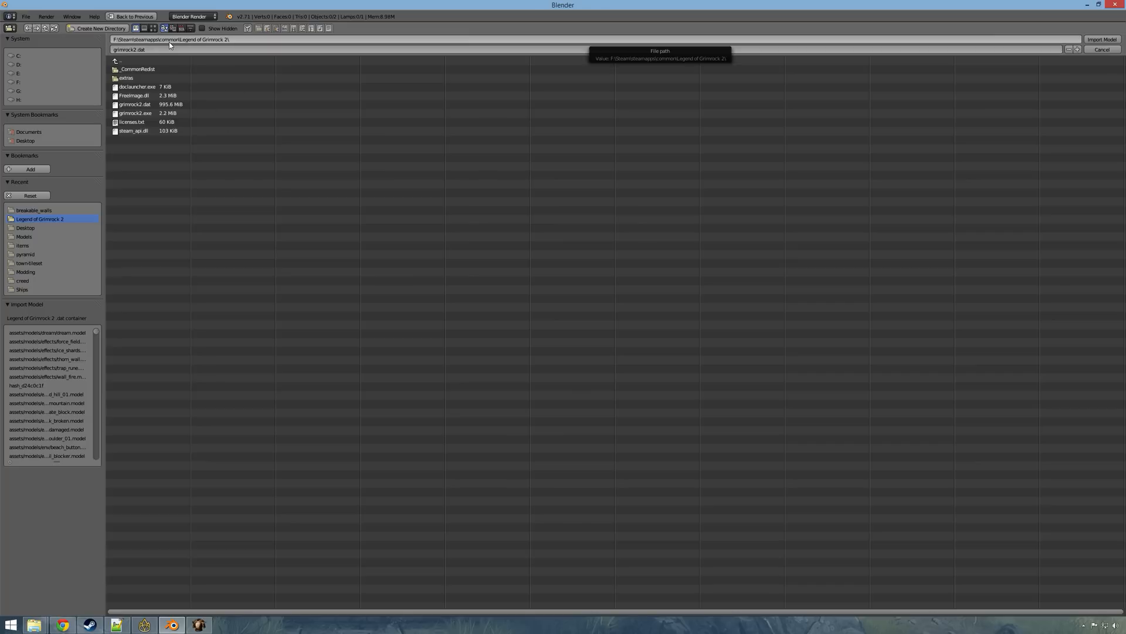
pyautogui.click(150, 107)
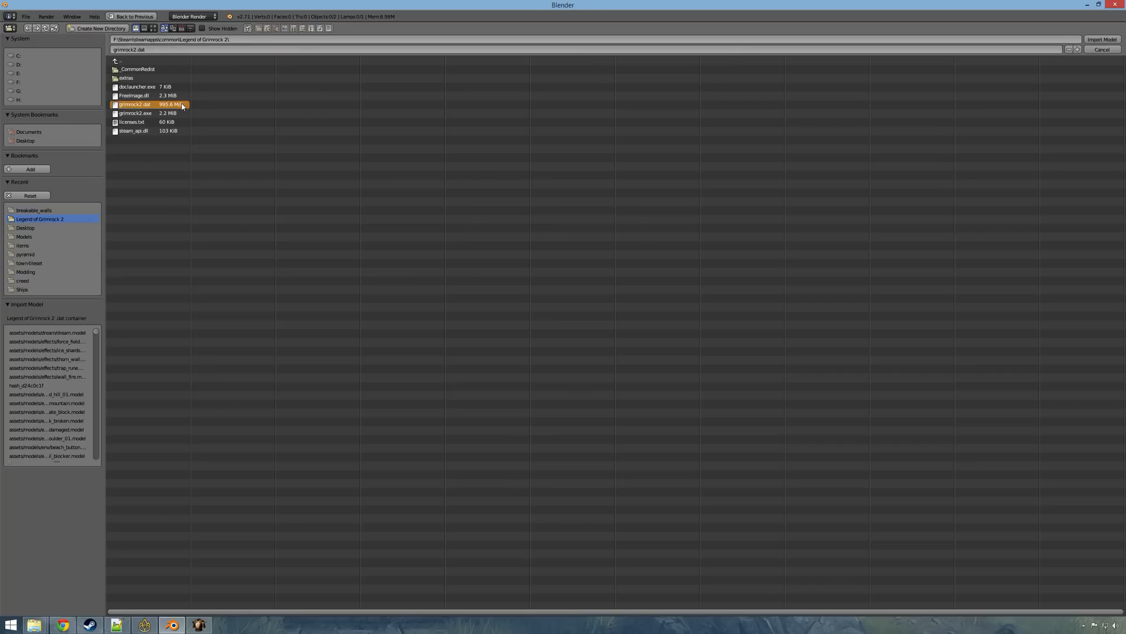
# Step: Widen the import sidebar and browse the container's model list down to the beach rock models
pyautogui.moveTo(95, 330); pyautogui.dragTo(191, 350)
pyautogui.click(37, 368)
pyautogui.moveTo(192, 348); pyautogui.dragTo(193, 360)
pyautogui.moveTo(30, 372); pyautogui.dragTo(23, 431)
pyautogui.moveTo(191, 359); pyautogui.dragTo(133, 328)
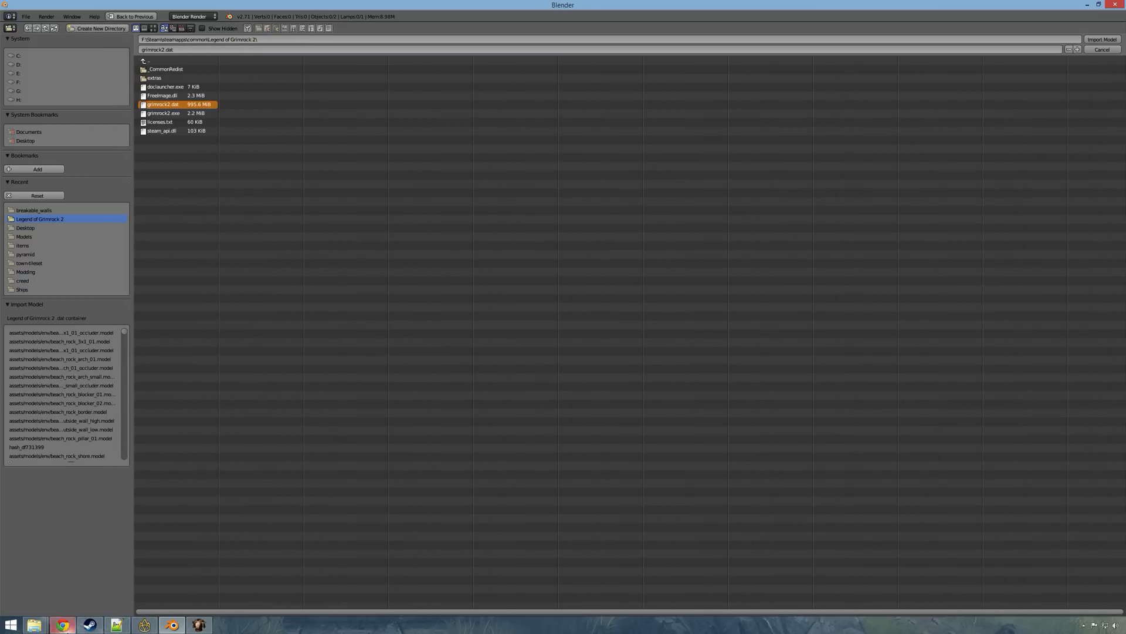
# Step: Switch to Chrome, review the header of the Grimrock 2 importer script on Pastebin, and return to Blender
pyautogui.click(63, 625)
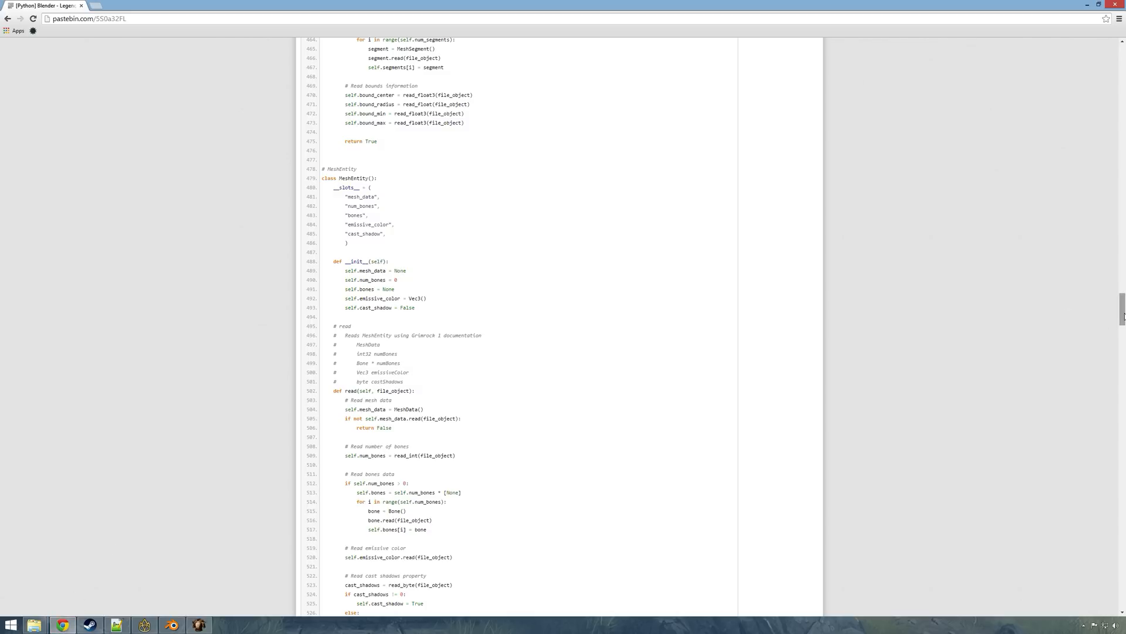
pyautogui.moveTo(1122, 309); pyautogui.dragTo(1123, 41)
pyautogui.moveTo(351, 197); pyautogui.dragTo(322, 196)
pyautogui.click(346, 199)
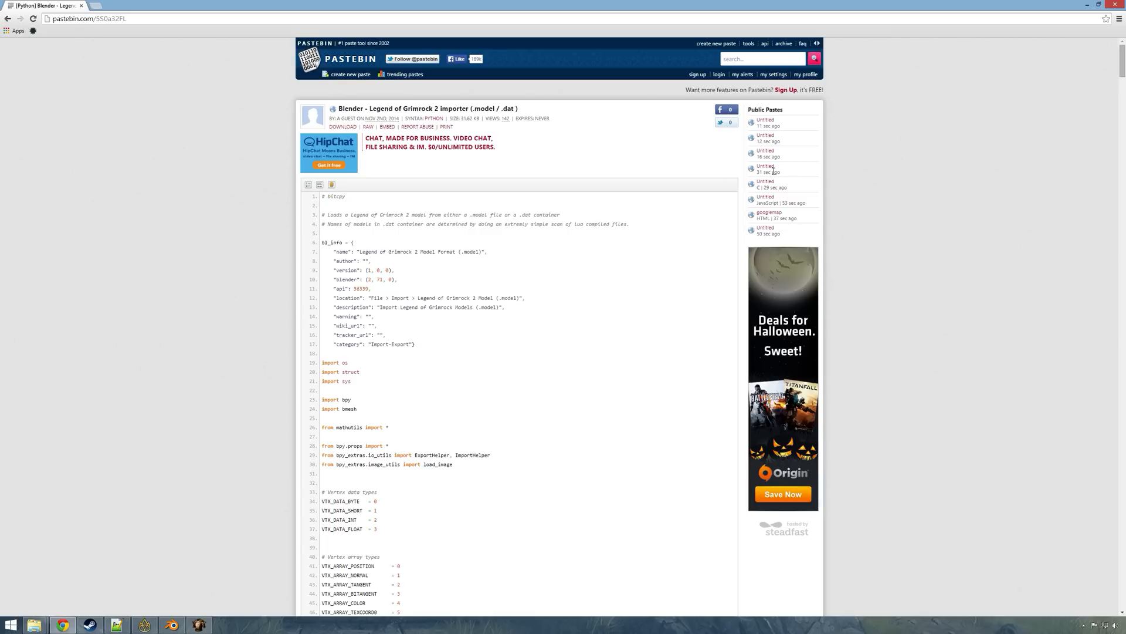
pyautogui.click(1087, 4)
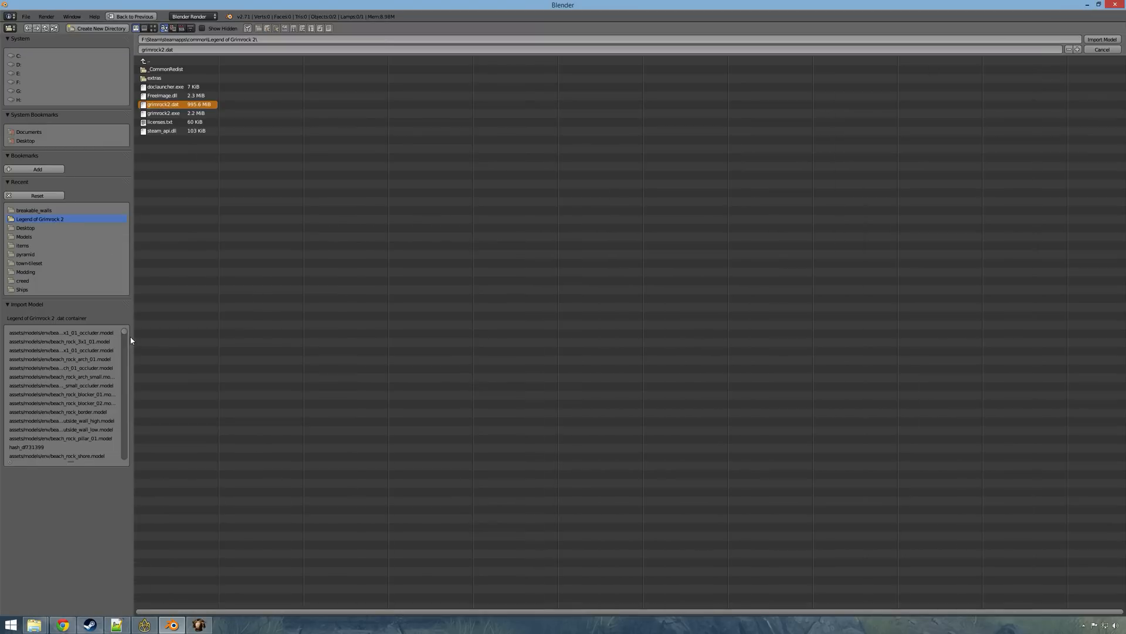
# Step: Widen the import sidebar, find dungeon_wall_broken_02.model in the container's model list and import it
pyautogui.moveTo(130, 340); pyautogui.dragTo(157, 293)
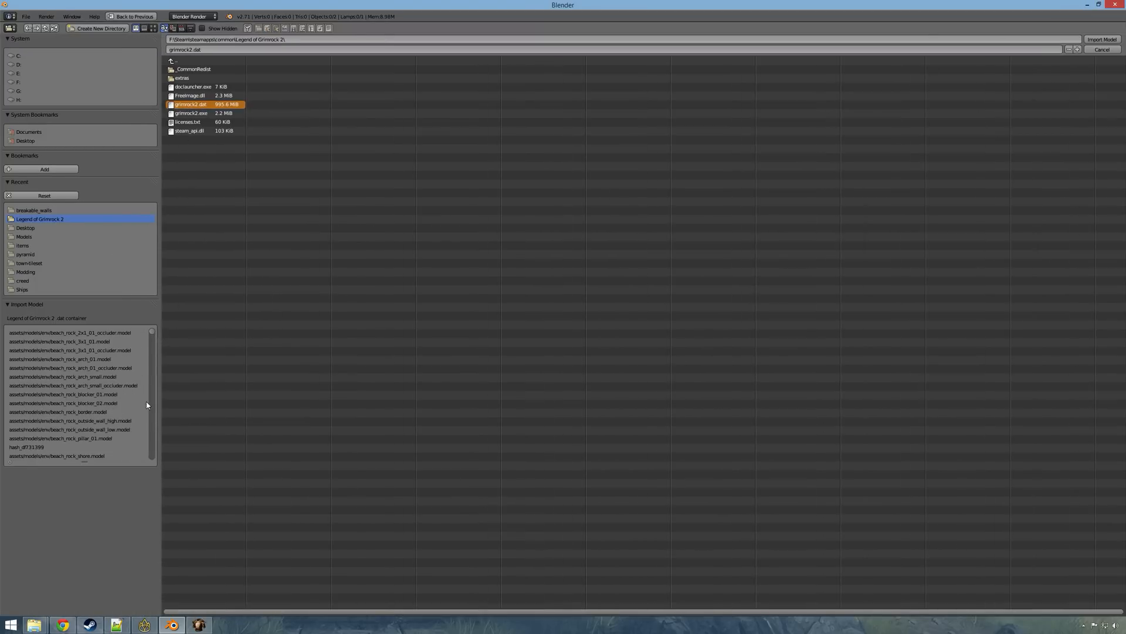
pyautogui.moveTo(152, 332)
pyautogui.mouseDown()
pyautogui.moveTo(154, 357)
pyautogui.moveTo(161, 345)
pyautogui.mouseUp()
pyautogui.scroll(-10, 129, 370)
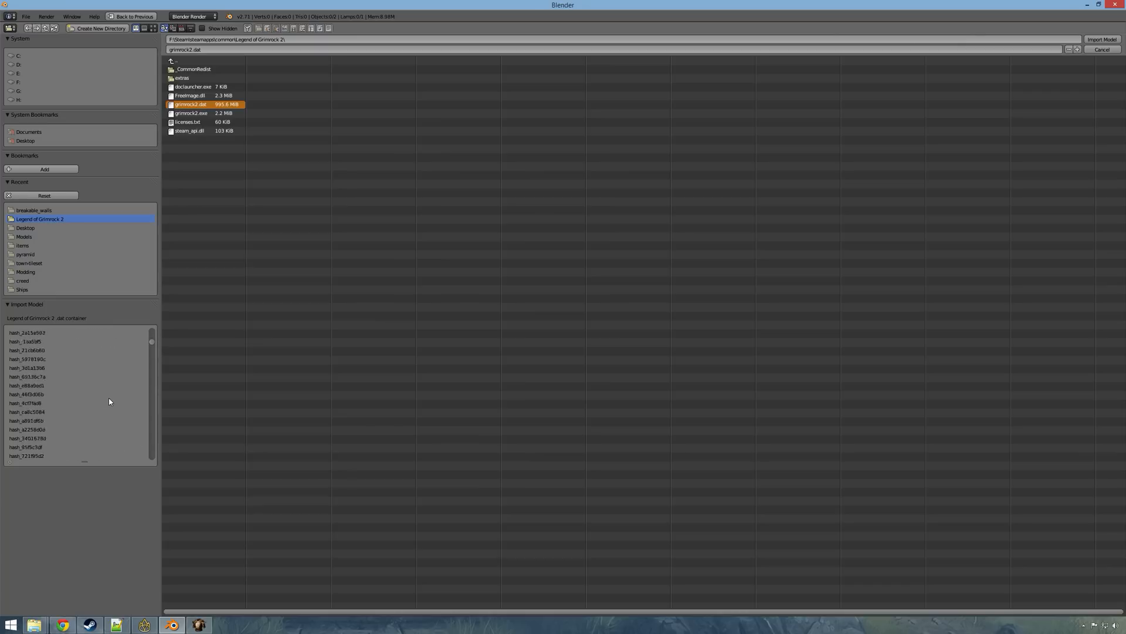
pyautogui.scroll(-10, 109, 401)
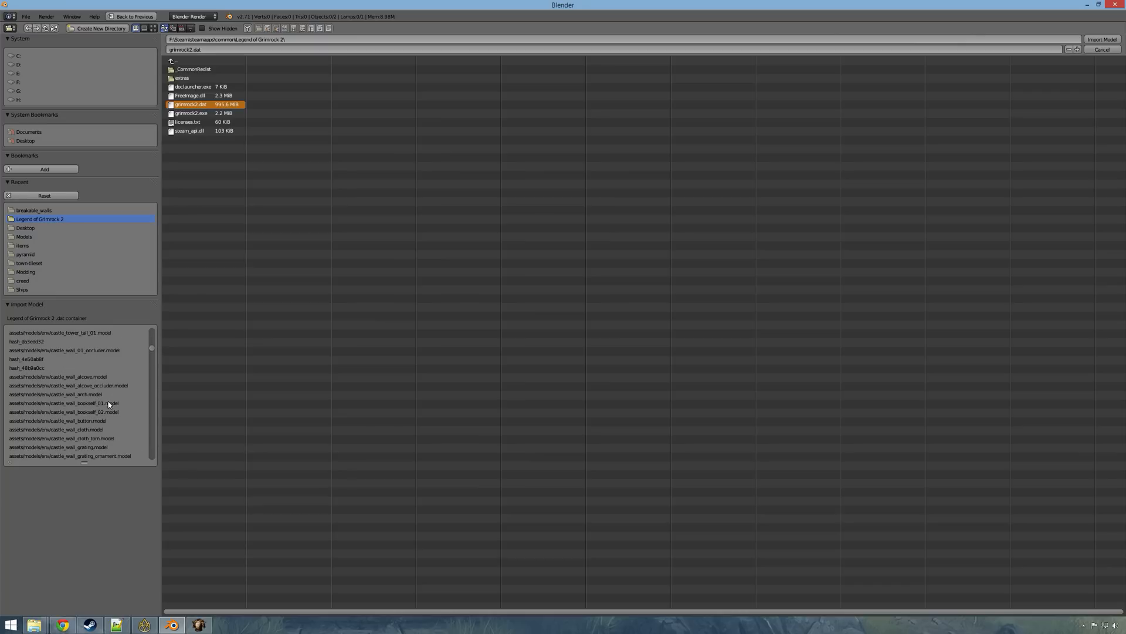
pyautogui.scroll(-10, 109, 403)
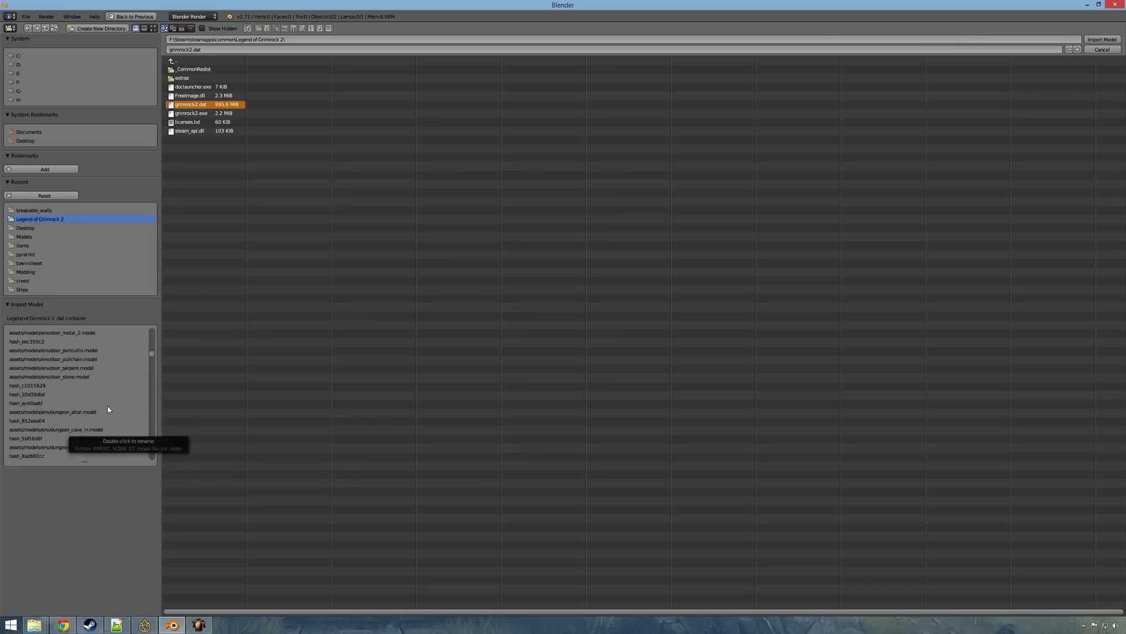
pyautogui.scroll(-10, 115, 421)
pyautogui.scroll(-10, 117, 422)
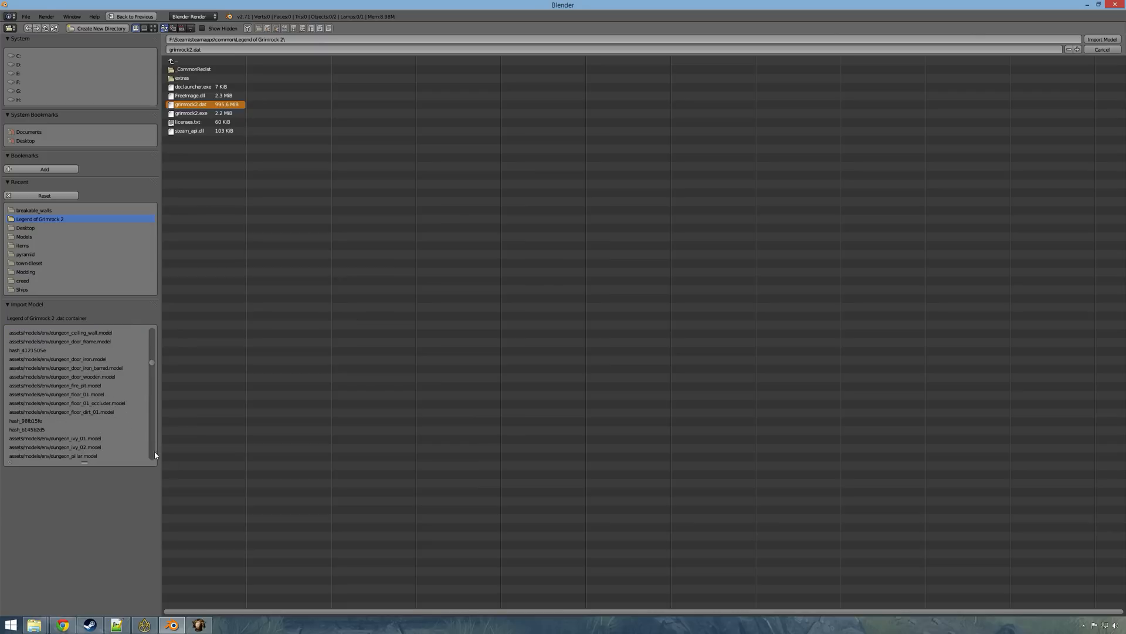
pyautogui.scroll(-14, 112, 440)
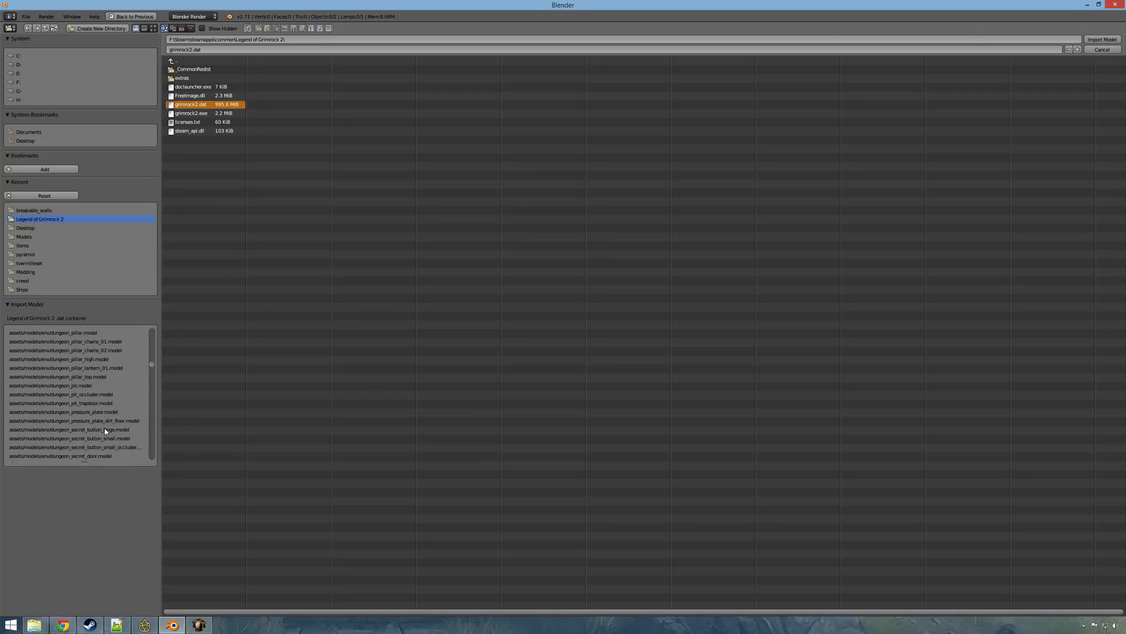
pyautogui.scroll(-10, 104, 414)
pyautogui.scroll(-11, 104, 414)
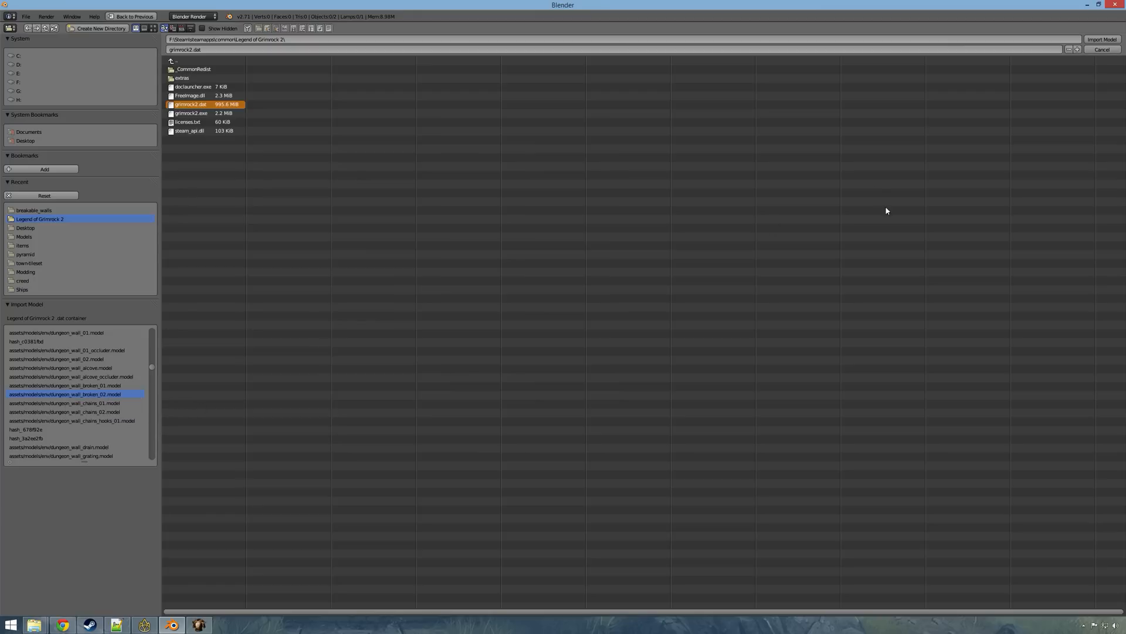
pyautogui.click(1086, 40)
# Step: Examine the imported broken wall model from the front and slightly to the side
pyautogui.scroll(-5, 543, 249)
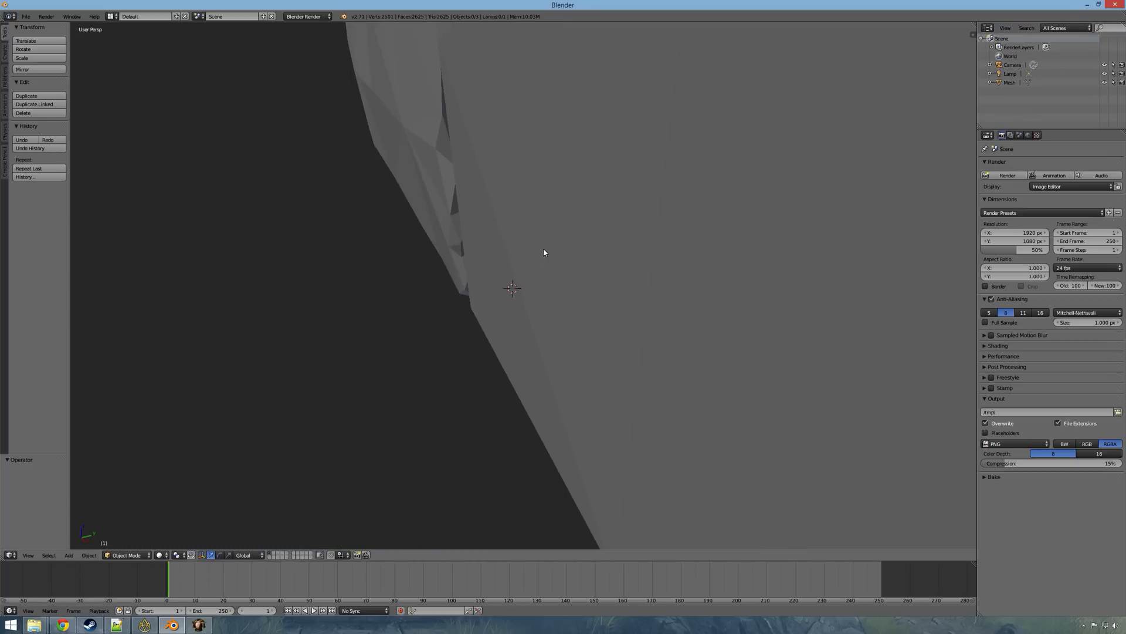
pyautogui.moveTo(541, 253); pyautogui.dragTo(493, 329, button='middle')
pyautogui.scroll(3, 558, 311)
pyautogui.scroll(-2, 548, 320)
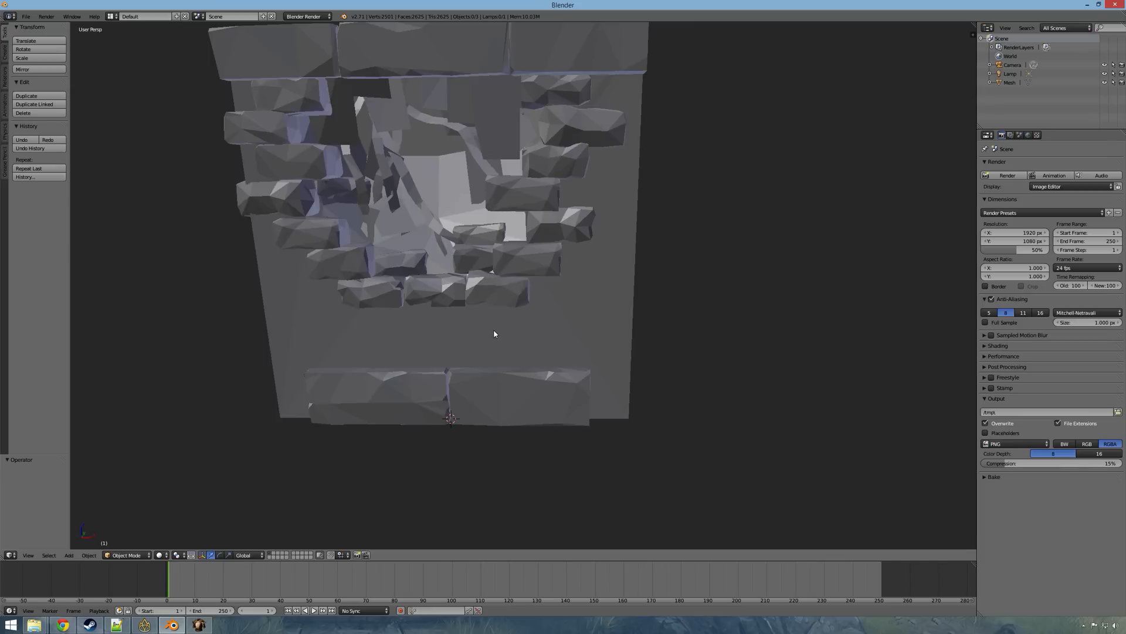
pyautogui.moveTo(672, 201); pyautogui.dragTo(534, 349, button='middle')
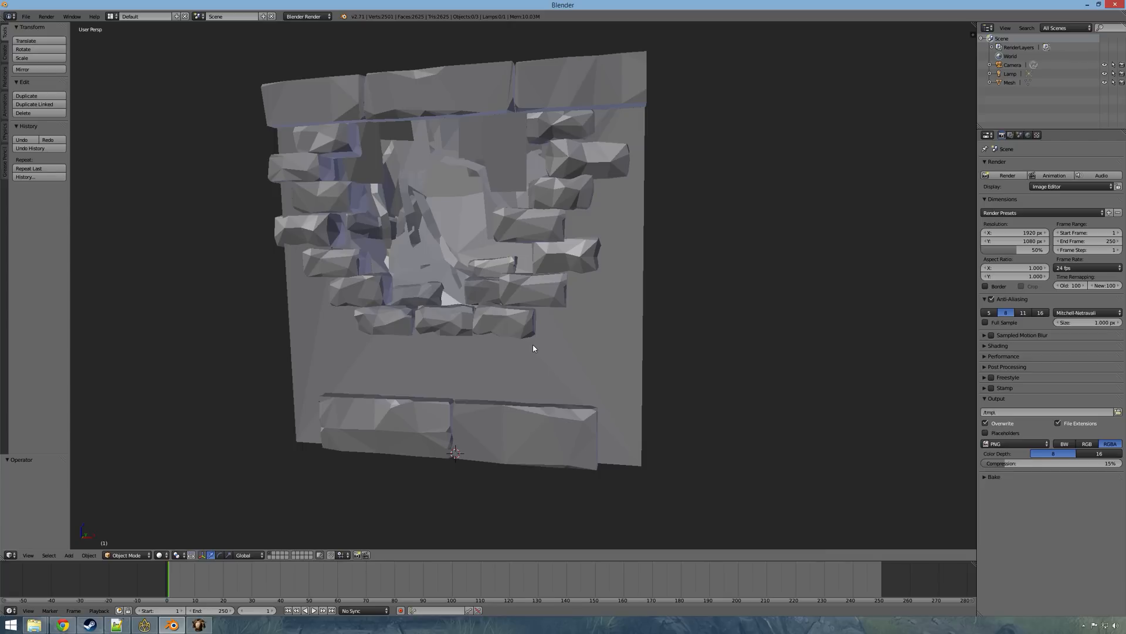
pyautogui.moveTo(532, 348); pyautogui.dragTo(584, 337, button='middle')
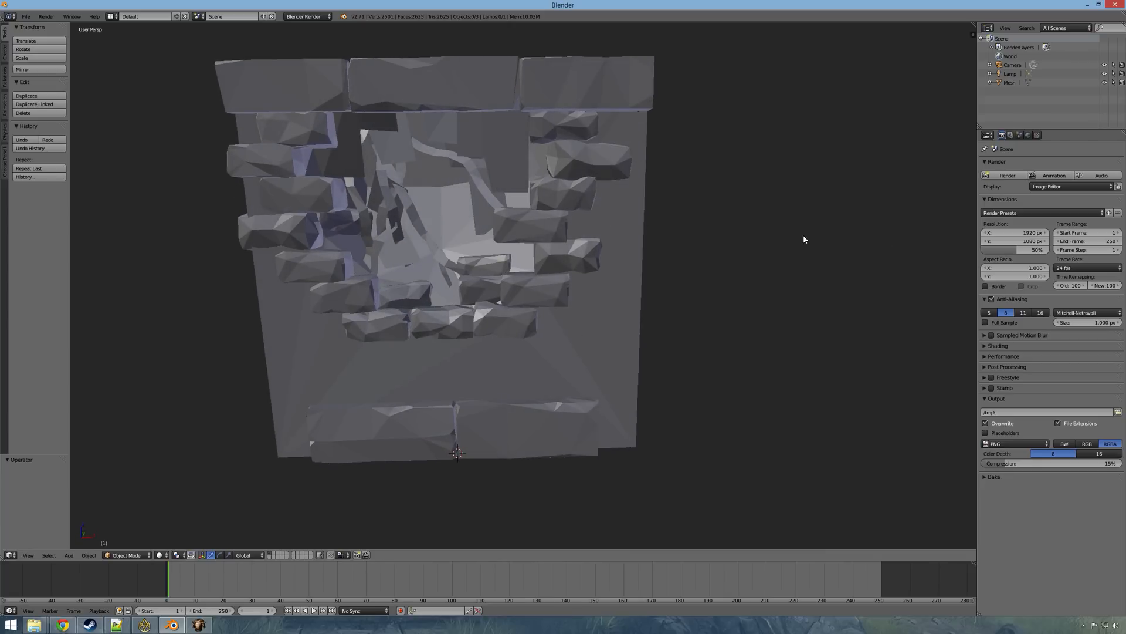
# Step: Select the broken wall mesh and set its X, Y and Z scale to 0.01
pyautogui.rightClick(607, 122)
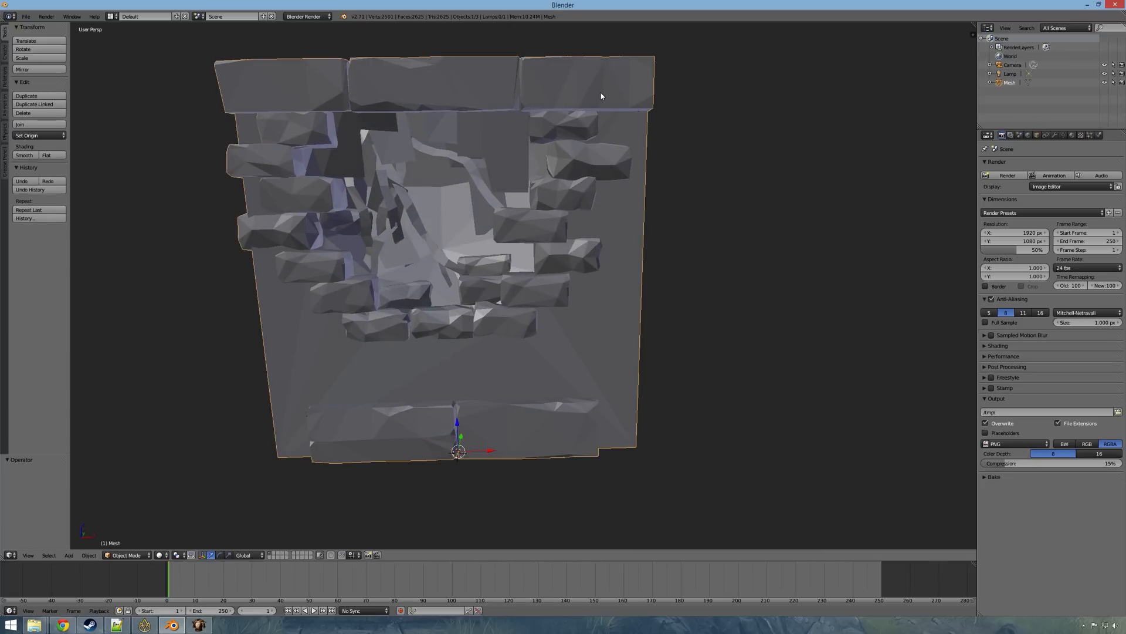
pyautogui.click(1038, 135)
pyautogui.click(1099, 199)
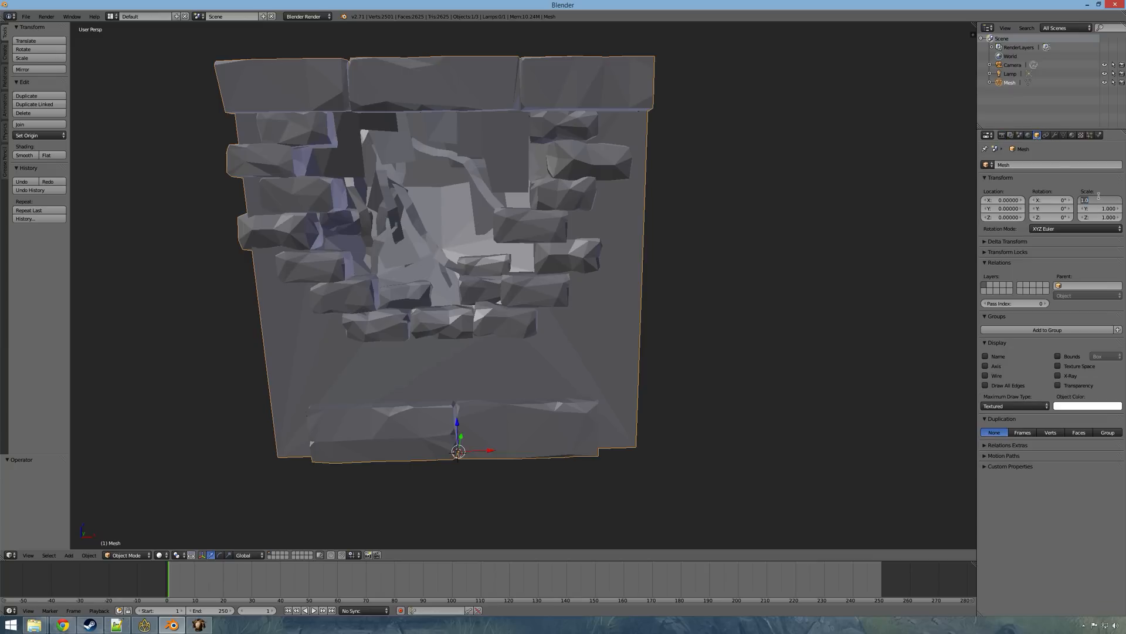
pyautogui.write('0.01')
pyautogui.press('Return')
pyautogui.click(1109, 207)
pyautogui.write('0.01')
pyautogui.press('Return')
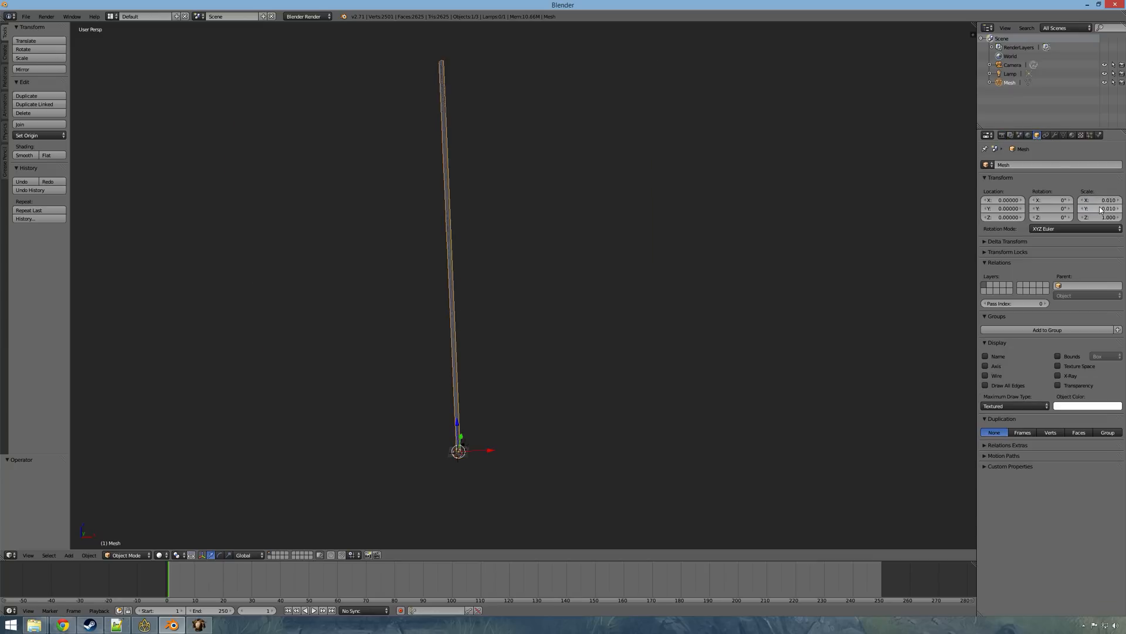
pyautogui.click(1092, 217)
pyautogui.write('0.0')
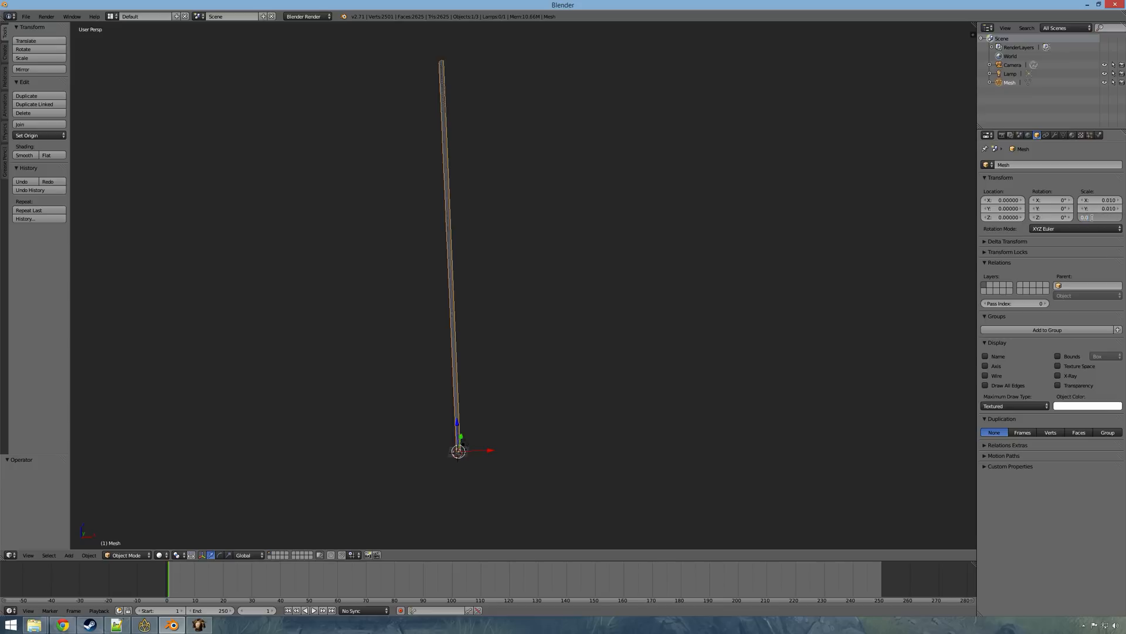
pyautogui.write('1')
pyautogui.press('Return')
# Step: Apply the scale to the broken wall mesh
pyautogui.scroll(10, 541, 449)
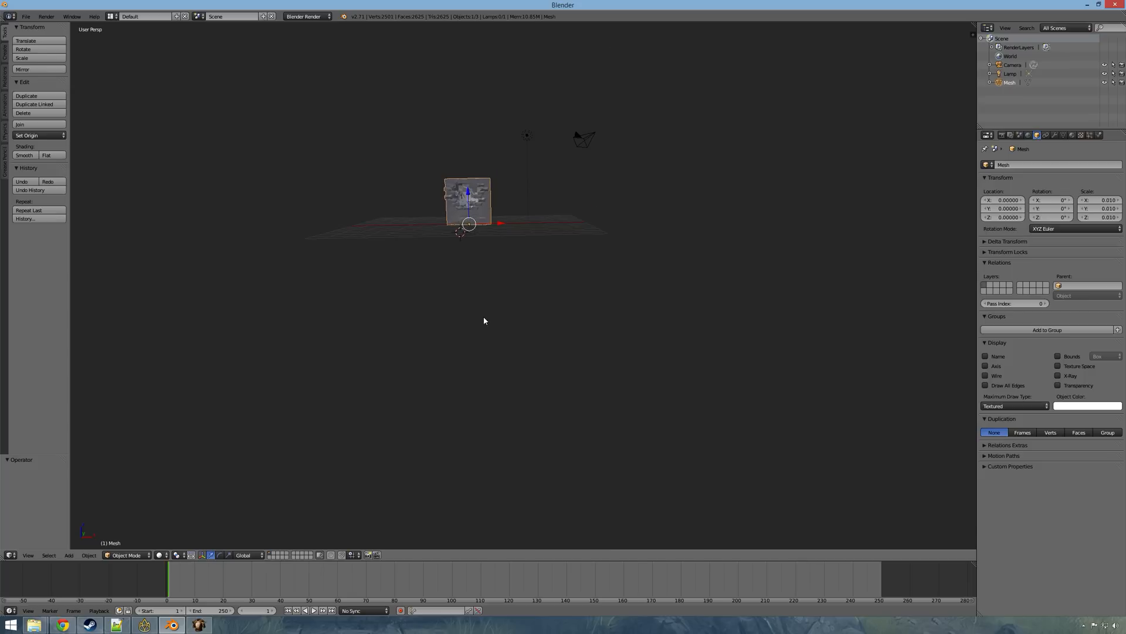
pyautogui.scroll(8, 483, 320)
pyautogui.moveTo(479, 380)
pyautogui.mouseDown(button='middle')
pyautogui.moveTo(459, 347)
pyautogui.moveTo(476, 359)
pyautogui.moveTo(466, 377)
pyautogui.mouseUp(button='middle')
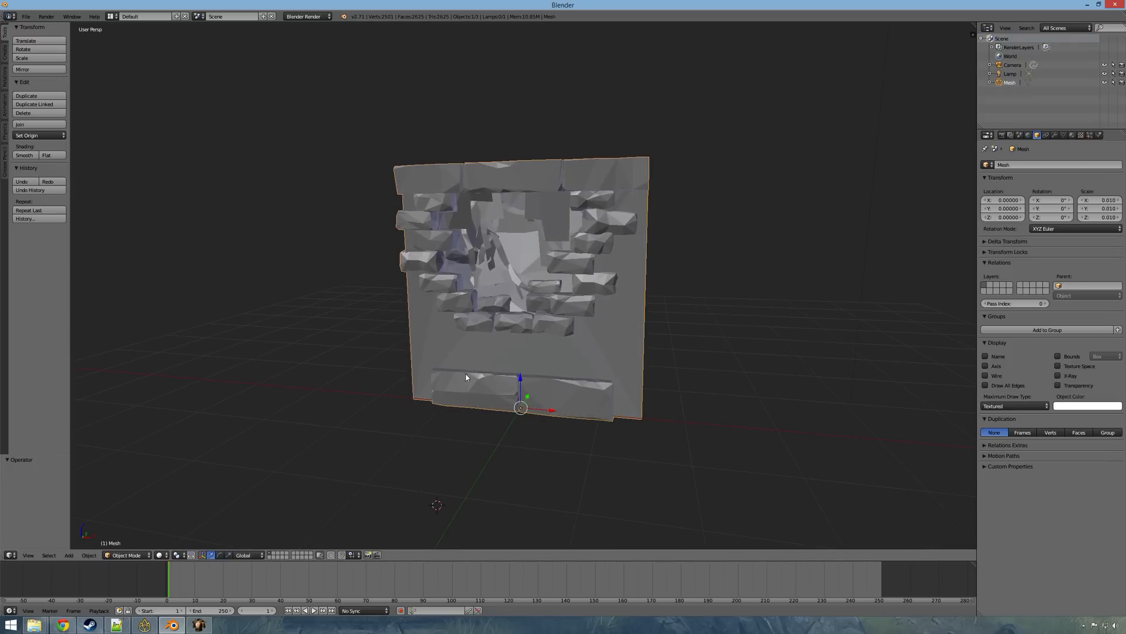
pyautogui.click(89, 555)
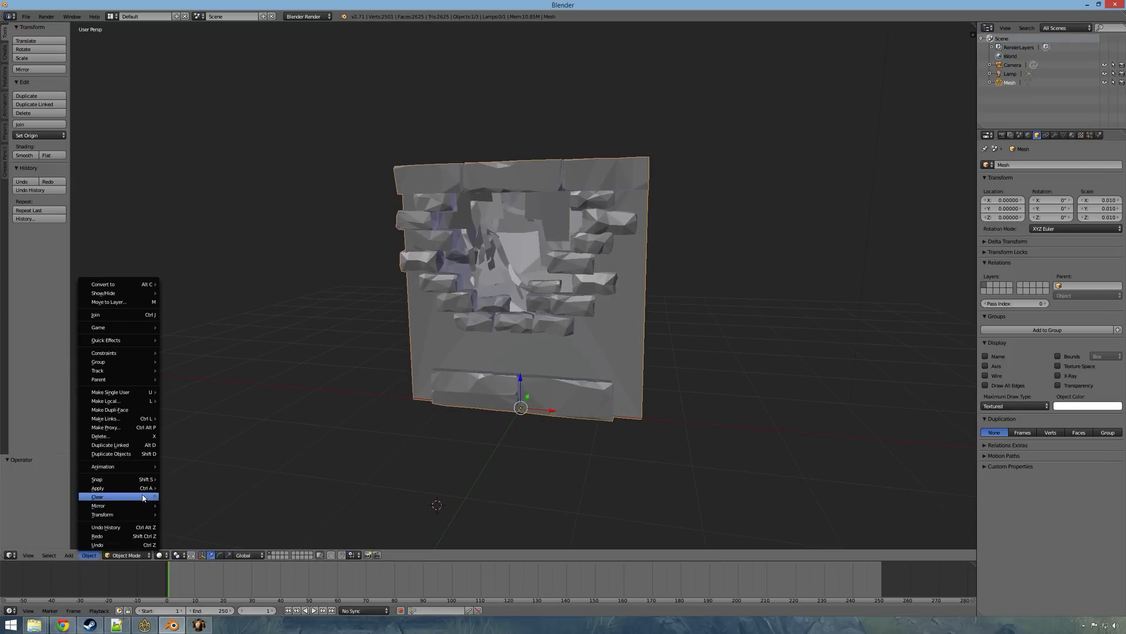
pyautogui.moveTo(144, 488)
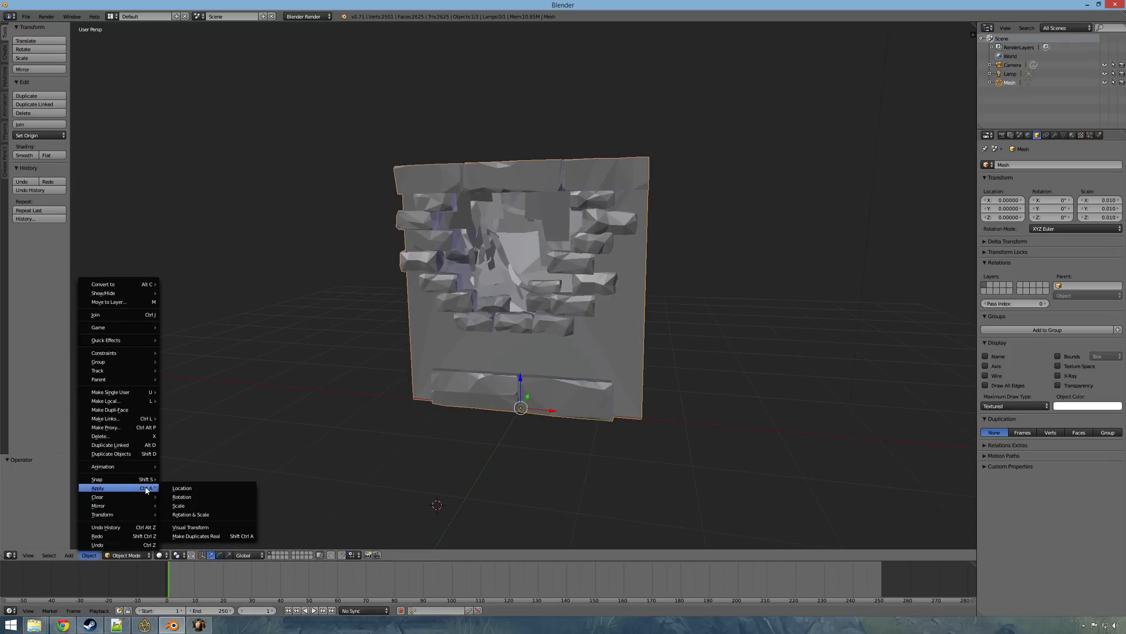
pyautogui.click(207, 505)
pyautogui.moveTo(520, 379); pyautogui.dragTo(492, 344, button='middle')
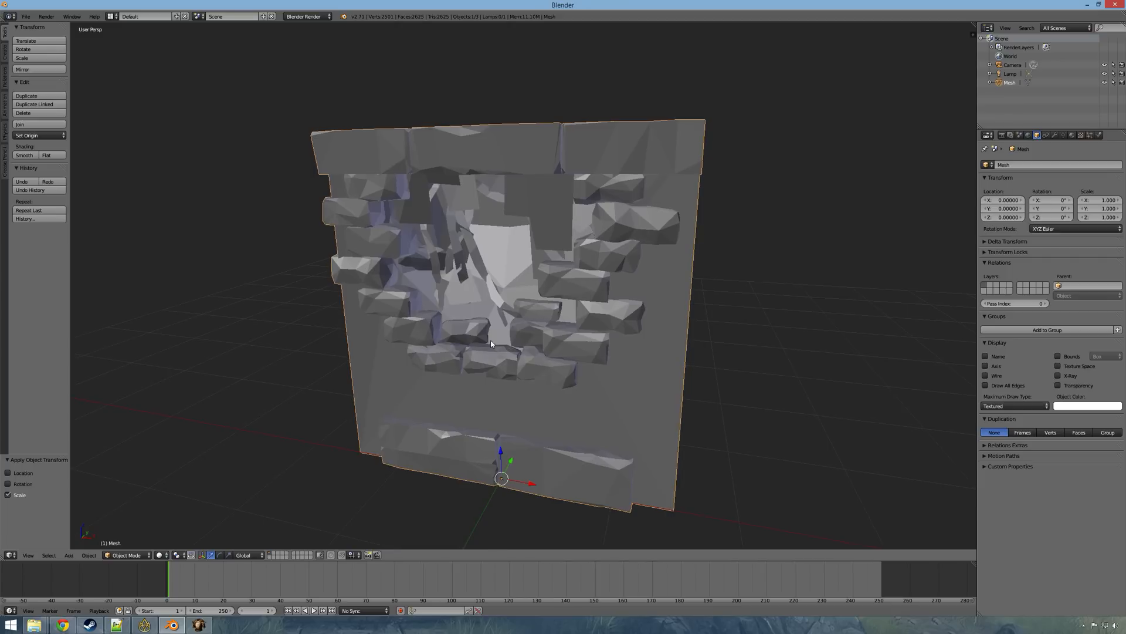
# Step: Set the wall mesh's Edit Mode to face selection and expand the Mesh object's entry in the outliner
pyautogui.press('Tab')
pyautogui.rightClick(458, 242)
pyautogui.moveTo(486, 308); pyautogui.dragTo(503, 319, button='middle')
pyautogui.rightClick(483, 277)
pyautogui.rightClick(461, 293)
pyautogui.click(270, 555)
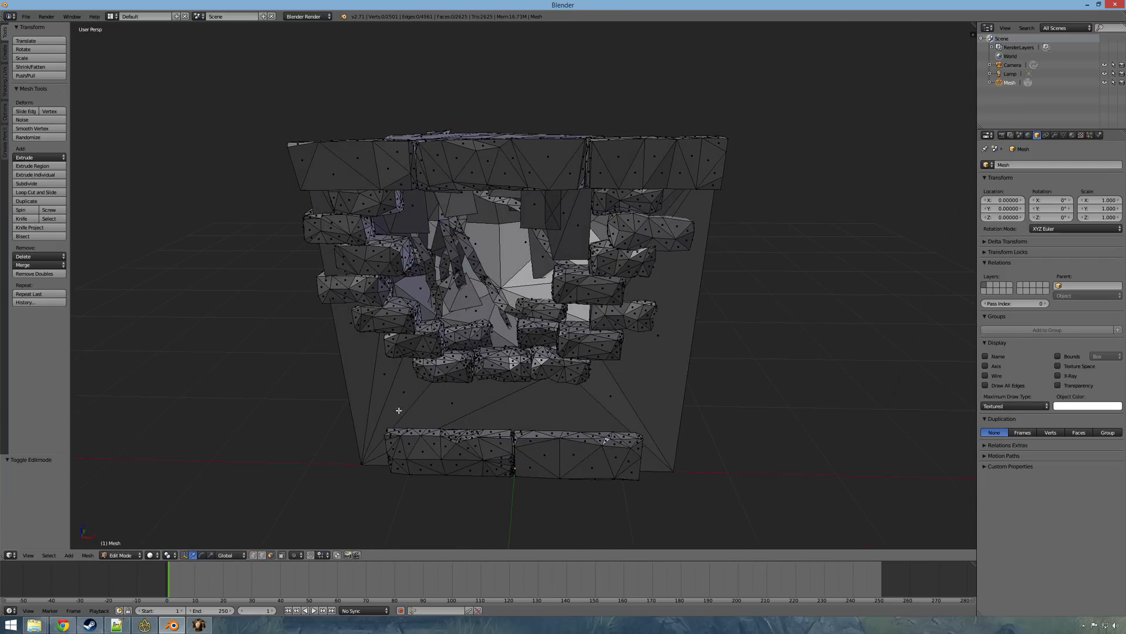
pyautogui.rightClick(471, 296)
pyautogui.press('Tab')
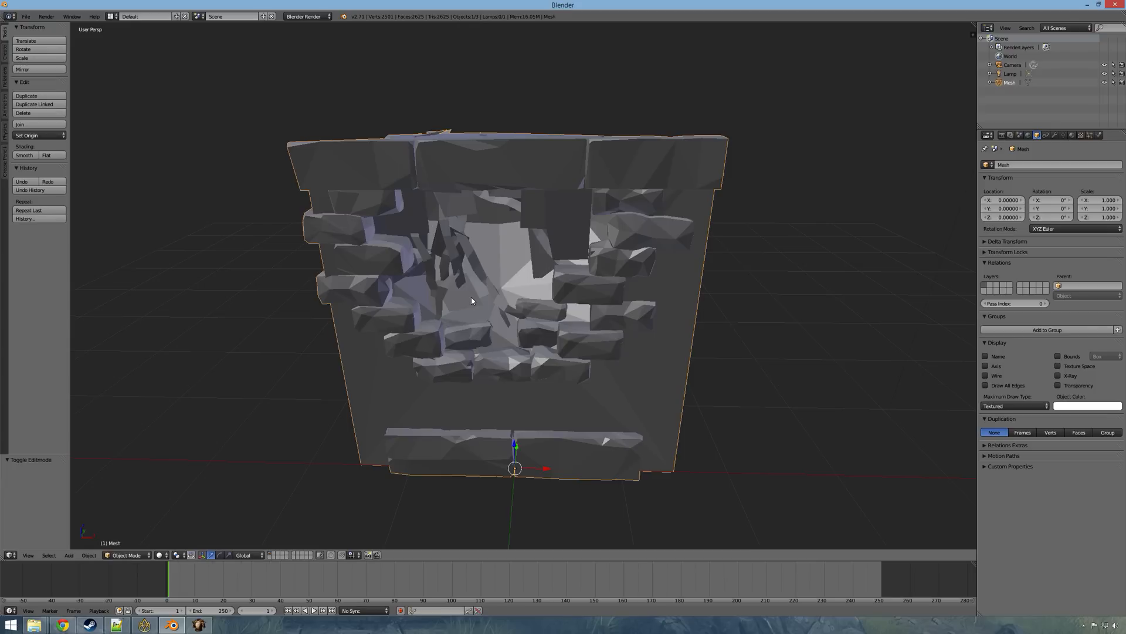
pyautogui.click(989, 82)
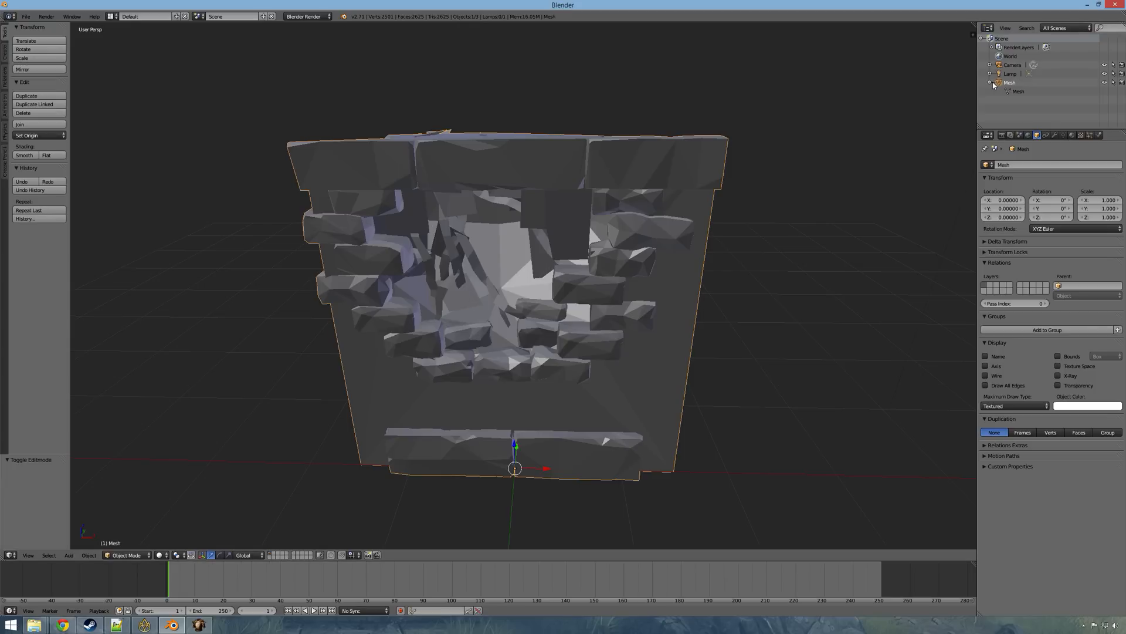
# Step: In Edit Mode, select all faces linked to the pale backing surface behind the wall's hole and delete them
pyautogui.press('Tab')
pyautogui.rightClick(501, 240)
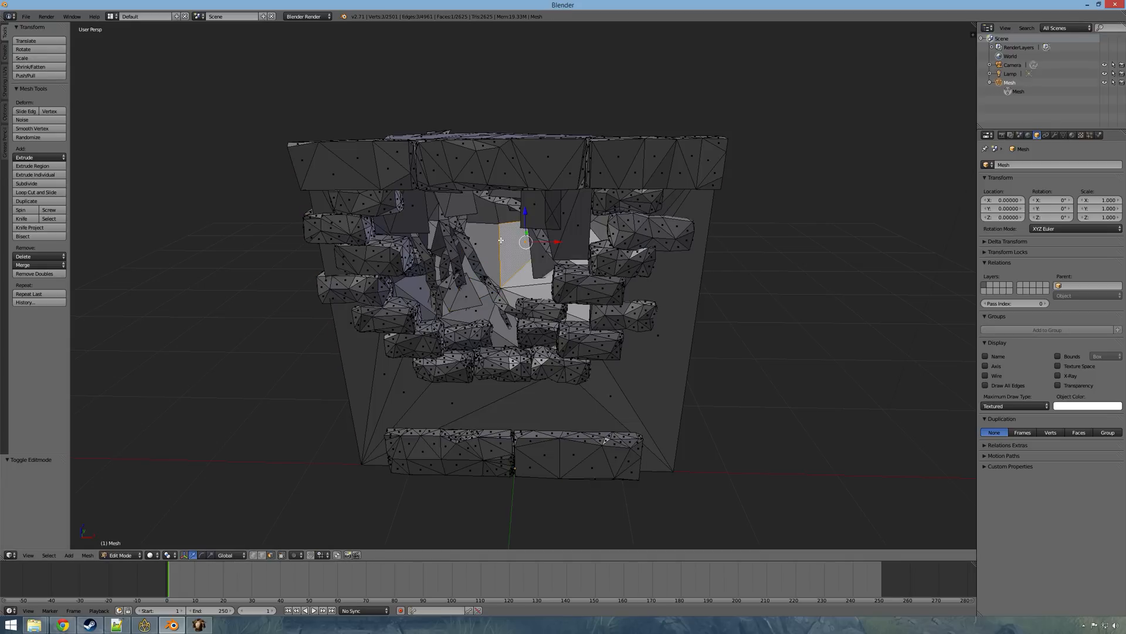
pyautogui.hotkey('ctrl', 'l')
pyautogui.press('x')
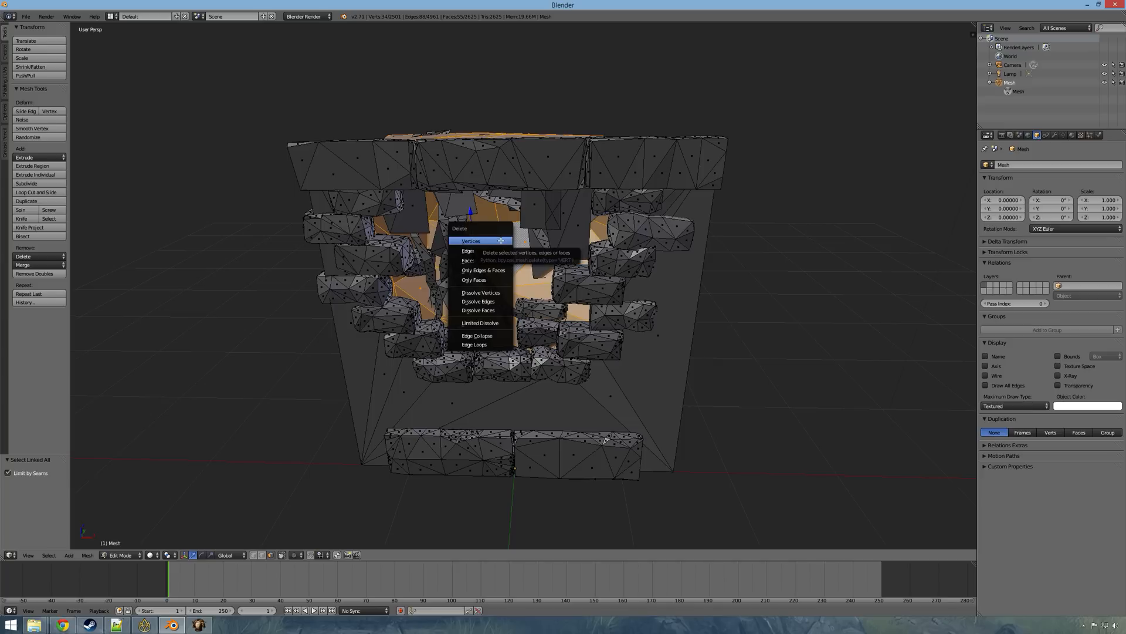
pyautogui.click(497, 260)
# Step: Delete the linked faces of the small flat panel behind the roots near the top of the hole
pyautogui.moveTo(497, 257); pyautogui.dragTo(464, 206, button='middle')
pyautogui.rightClick(461, 204)
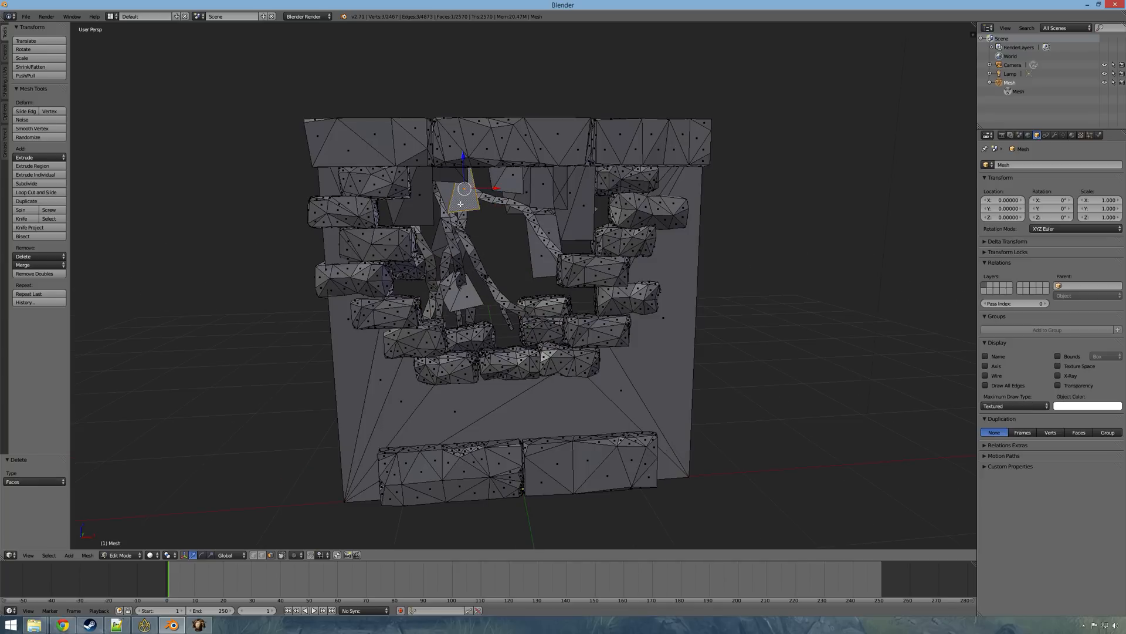
pyautogui.hotkey('ctrl', 'l')
pyautogui.press('x')
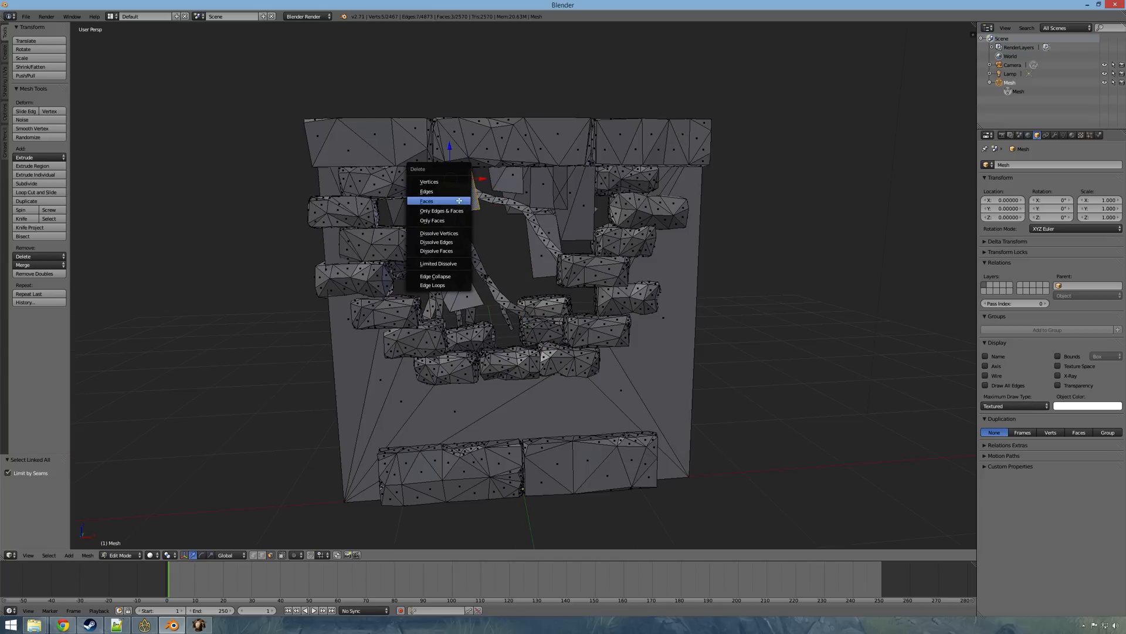
pyautogui.click(457, 201)
# Step: Delete the linked faces of the flat panel hanging below the top beam on the hole's right side
pyautogui.moveTo(456, 201); pyautogui.dragTo(559, 229, button='middle')
pyautogui.rightClick(559, 229)
pyautogui.hotkey('ctrl', 'l')
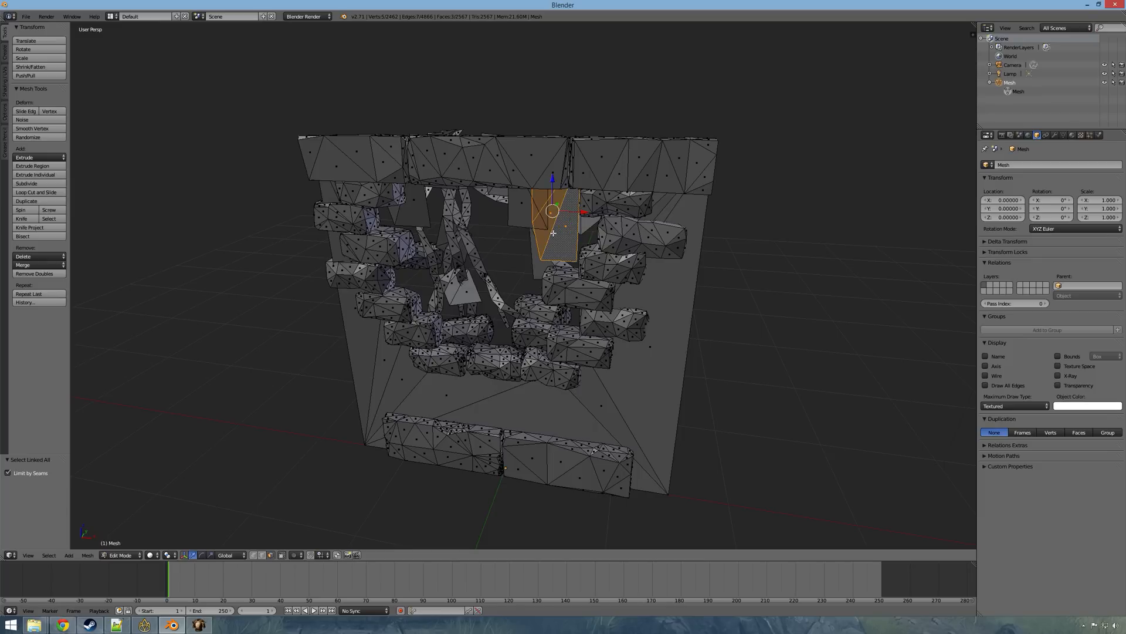
pyautogui.press('x')
pyautogui.click(559, 233)
# Step: Select the entire wall mesh and remove its doubled vertices
pyautogui.moveTo(559, 232); pyautogui.dragTo(544, 305, button='middle')
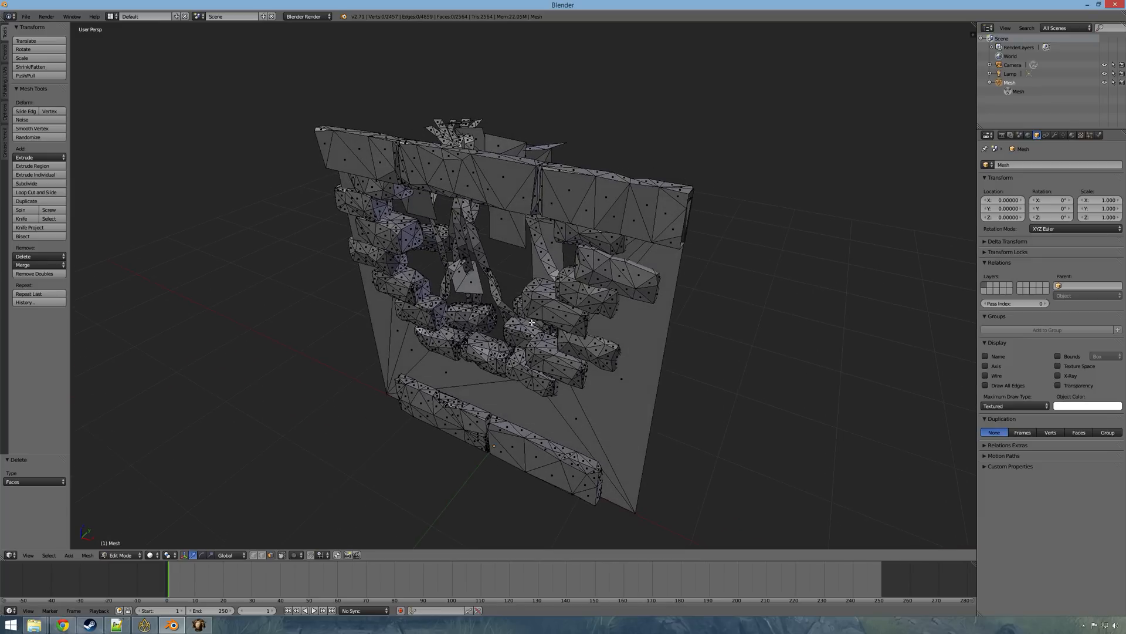
pyautogui.rightClick(545, 305)
pyautogui.hotkey('ctrl', 'l')
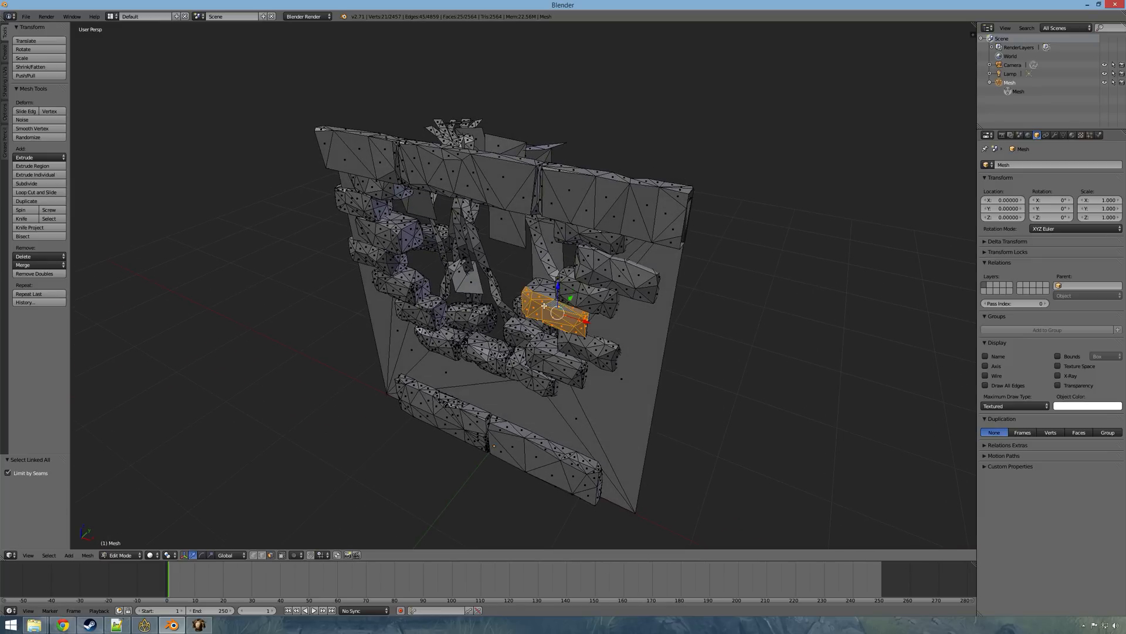
pyautogui.press('a')
pyautogui.press('a')
pyautogui.click(35, 274)
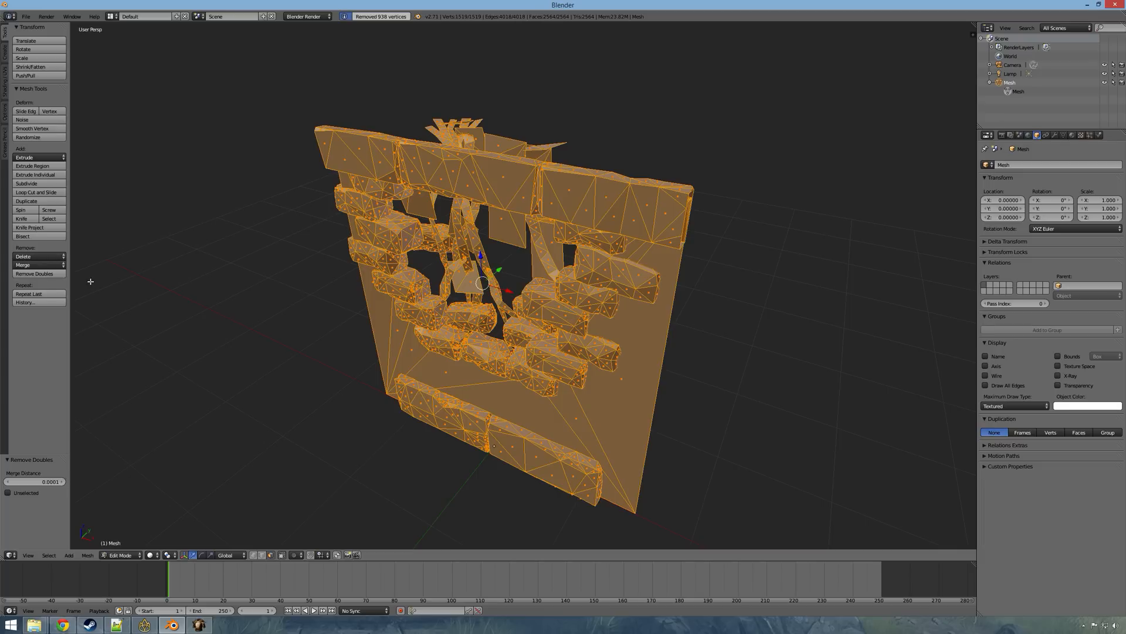
# Step: Select all faces linked to the brick on the right edge of the hole, about halfway up
pyautogui.moveTo(516, 293); pyautogui.dragTo(570, 303, button='middle')
pyautogui.rightClick(570, 302)
pyautogui.hotkey('ctrl', 'l')
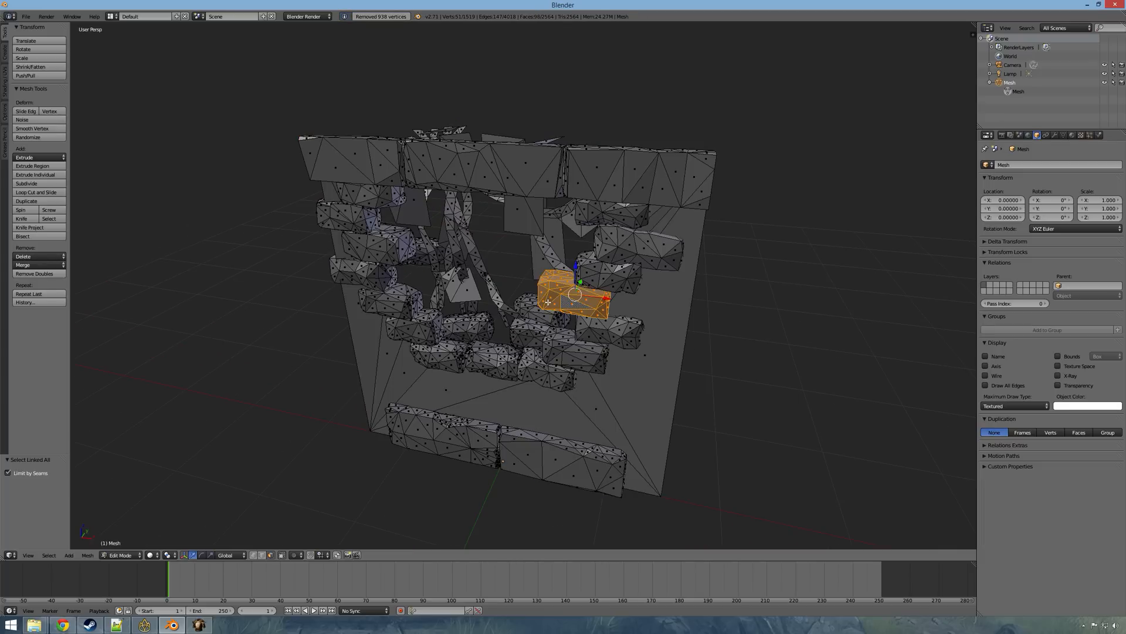
# Step: Move the selected right-edge brick out of the wall along Y, and lower it to the ground along Z
pyautogui.moveTo(530, 320)
pyautogui.mouseDown(button='middle')
pyautogui.moveTo(458, 329)
pyautogui.moveTo(528, 341)
pyautogui.mouseUp(button='middle')
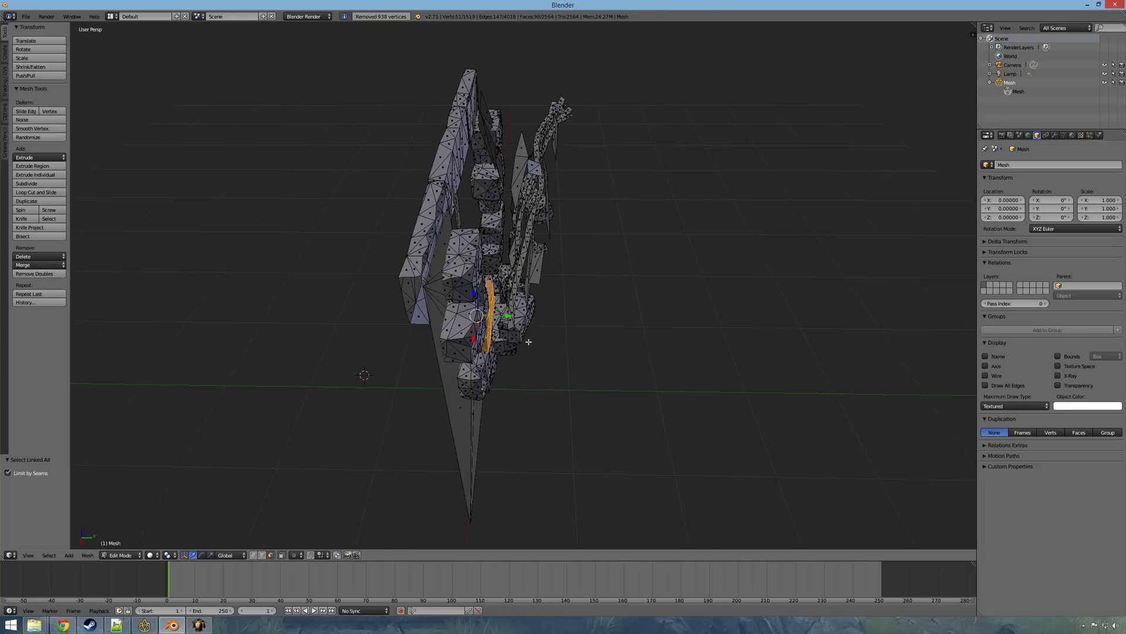
pyautogui.press('g')
pyautogui.press('y')
pyautogui.click(587, 316)
pyautogui.moveTo(587, 317); pyautogui.dragTo(540, 292, button='middle')
pyautogui.moveTo(476, 239); pyautogui.dragTo(475, 423)
# Step: Select all linked faces of a brick on the hole's lower edge and move it about -1.159 along Y
pyautogui.moveTo(352, 328); pyautogui.dragTo(535, 345, button='middle')
pyautogui.keyDown('shift'); pyautogui.rightClick(514, 330); pyautogui.keyUp('shift')
pyautogui.hotkey('ctrl', 'l')
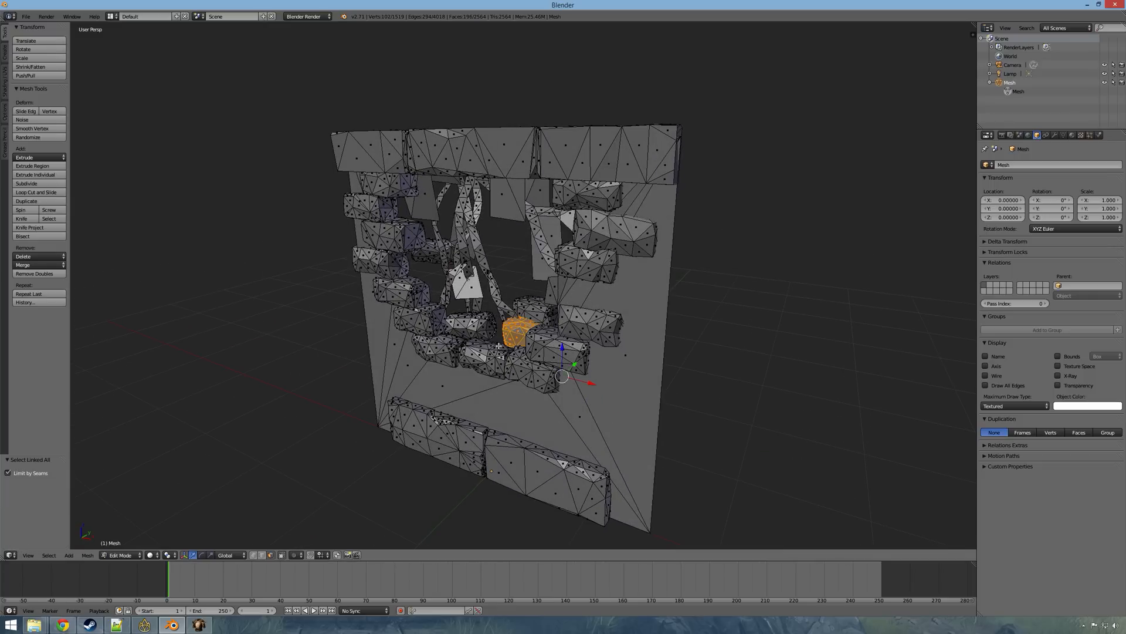
pyautogui.moveTo(499, 346); pyautogui.dragTo(578, 376, button='middle')
pyautogui.rightClick(498, 324)
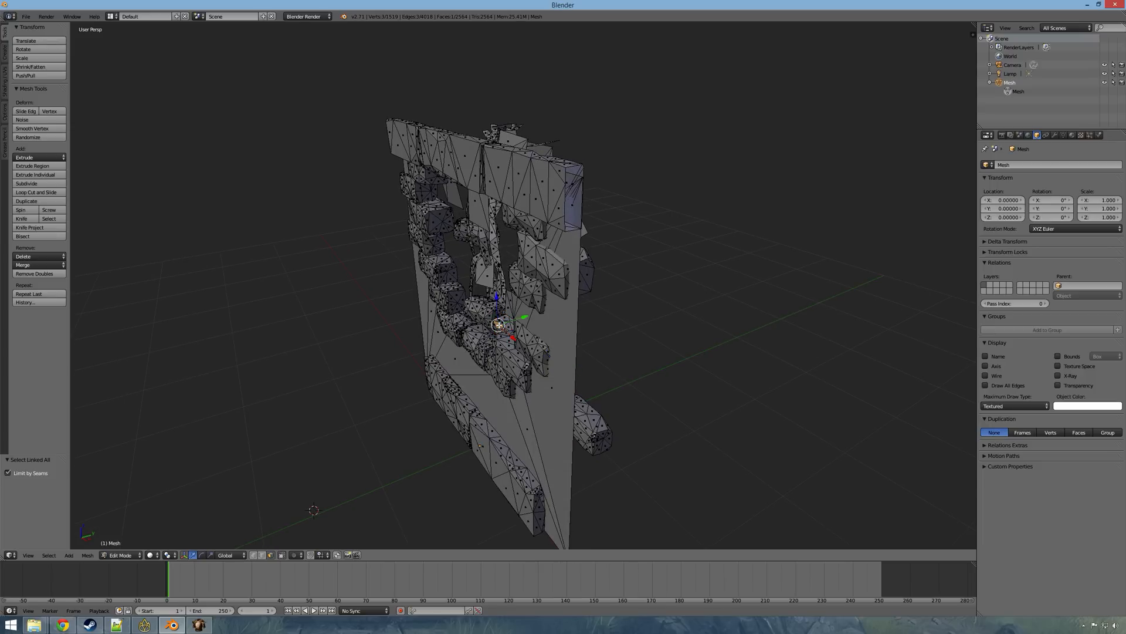
pyautogui.hotkey('ctrl', 'l')
pyautogui.press('g')
pyautogui.press('y')
pyautogui.click(415, 420)
pyautogui.moveTo(415, 420); pyautogui.dragTo(522, 430, button='middle')
pyautogui.scroll(-1, 536, 436)
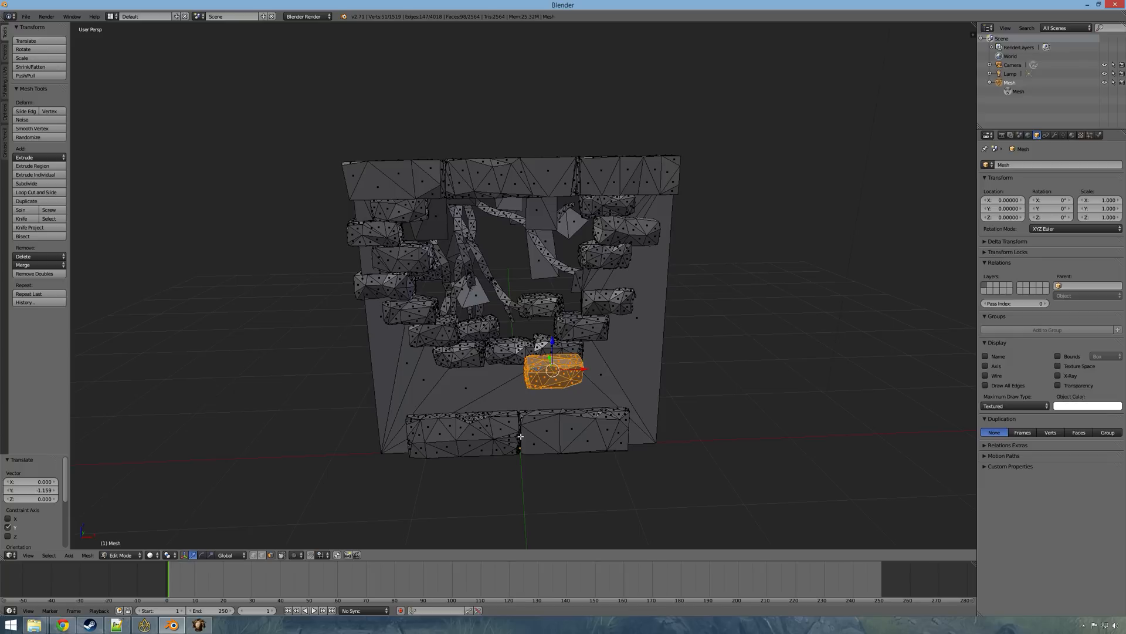
# Step: Lower the pulled-out brick about 0.943 along Z so it lies on the ground in front of the wall
pyautogui.moveTo(514, 433); pyautogui.dragTo(482, 350, button='middle')
pyautogui.press('g')
pyautogui.press('z')
pyautogui.click(476, 386)
pyautogui.moveTo(492, 356); pyautogui.dragTo(561, 458)
pyautogui.moveTo(561, 458); pyautogui.dragTo(603, 469, button='middle')
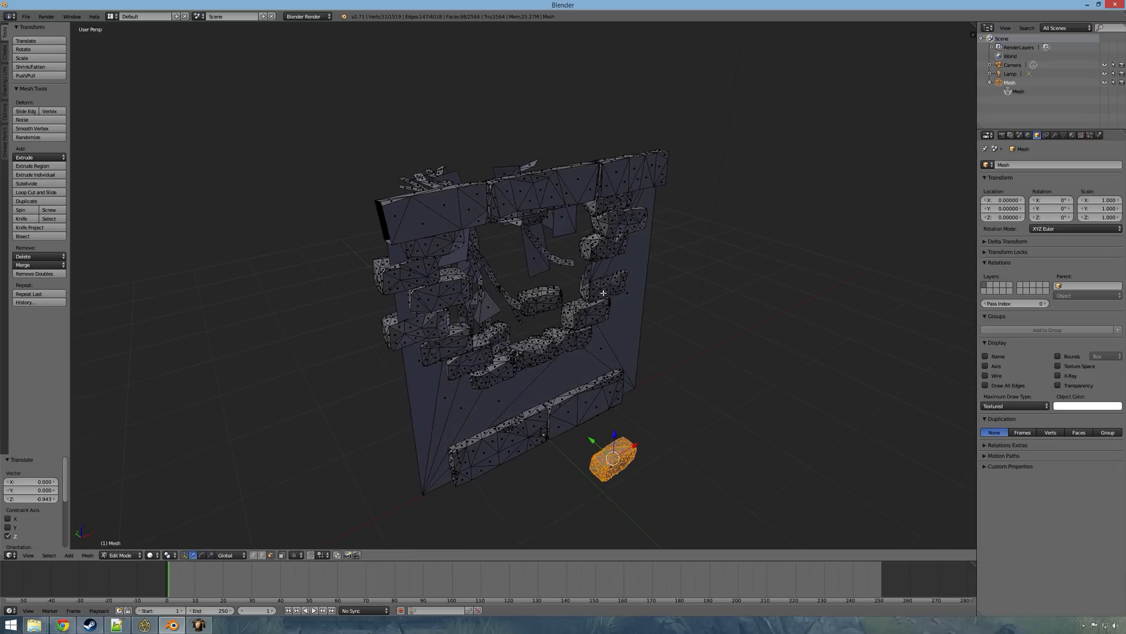
# Step: Move the middle brick of the hole's lower edge out of the wall and about 0.881 down, beside the first fallen brick
pyautogui.keyDown('shift'); pyautogui.moveTo(528, 440); pyautogui.dragTo(488, 385, button='middle'); pyautogui.keyUp('shift')
pyautogui.rightClick(475, 325)
pyautogui.hotkey('ctrl', 'l')
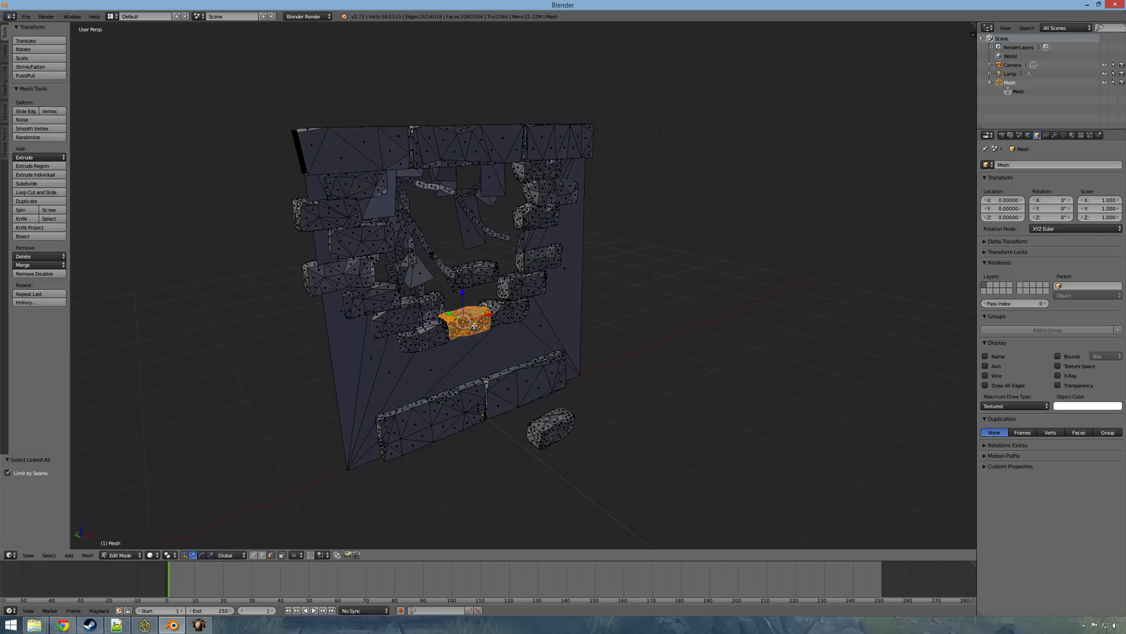
pyautogui.moveTo(474, 326); pyautogui.dragTo(487, 349, button='middle')
pyautogui.moveTo(451, 311); pyautogui.dragTo(508, 401)
pyautogui.moveTo(550, 444); pyautogui.dragTo(494, 354, button='middle')
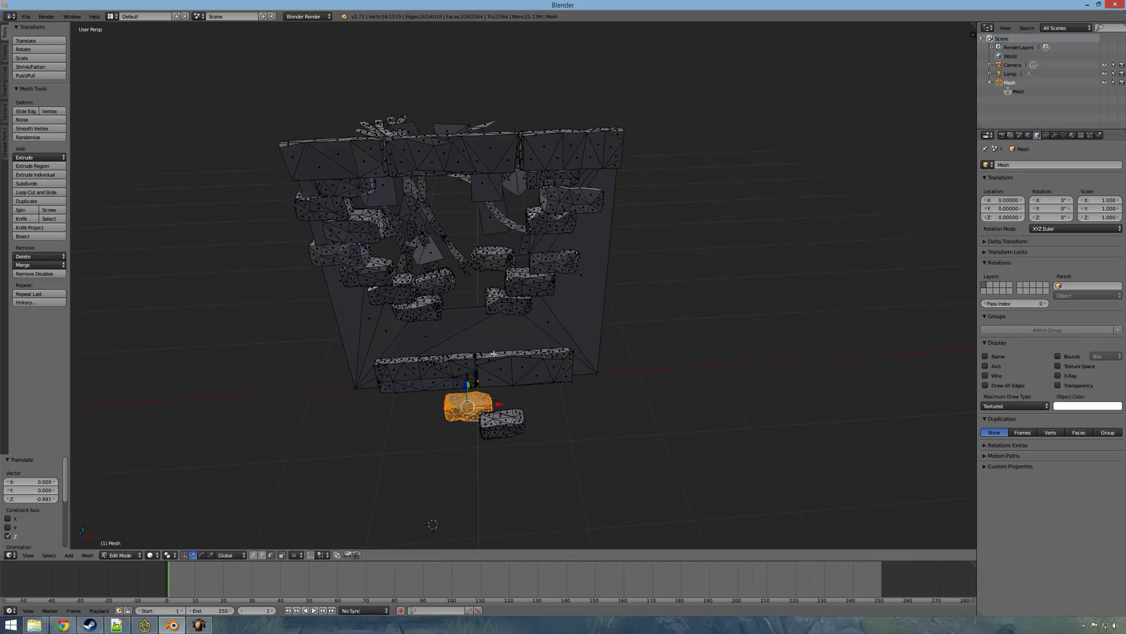
pyautogui.moveTo(501, 431); pyautogui.dragTo(562, 430, button='middle')
pyautogui.moveTo(521, 418); pyautogui.dragTo(515, 415)
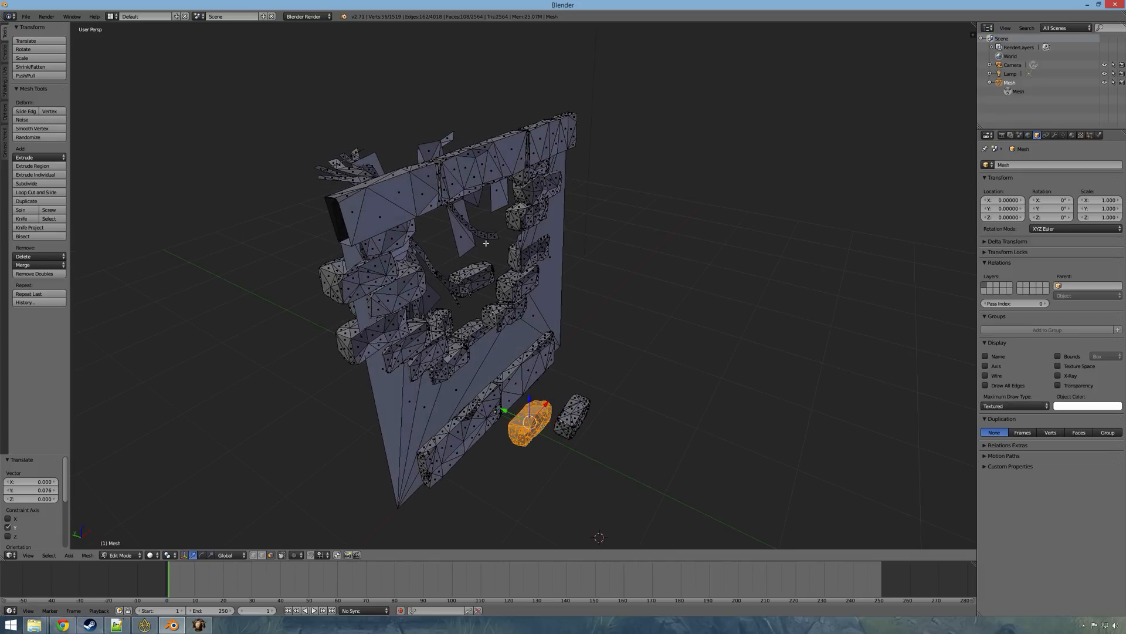
pyautogui.moveTo(501, 406); pyautogui.dragTo(451, 386, button='middle')
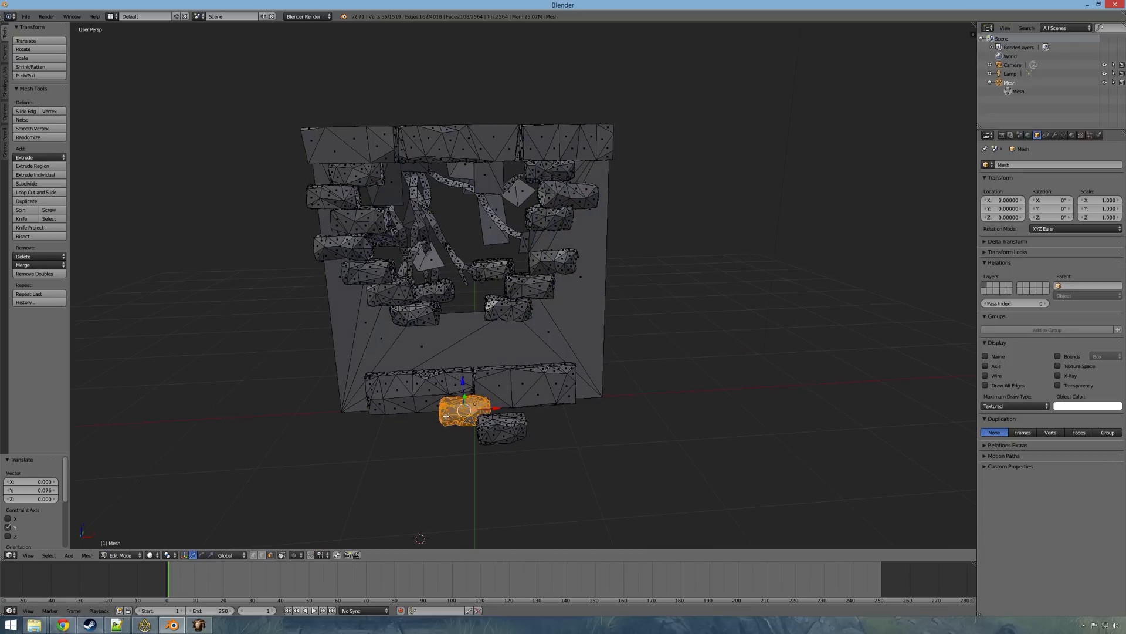
# Step: Try to extrude a single face of the fallen brick nearest the wall and pull it outward
pyautogui.rightClick(454, 410)
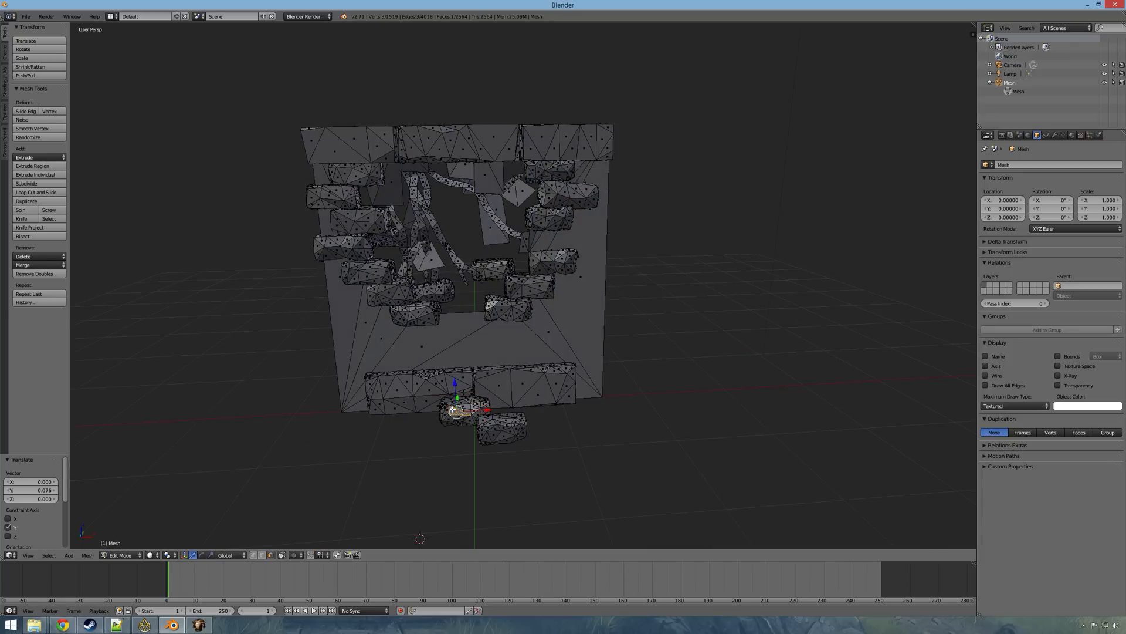
pyautogui.press('e')
pyautogui.click(448, 397)
pyautogui.moveTo(452, 402); pyautogui.dragTo(552, 426, button='middle')
pyautogui.press('g')
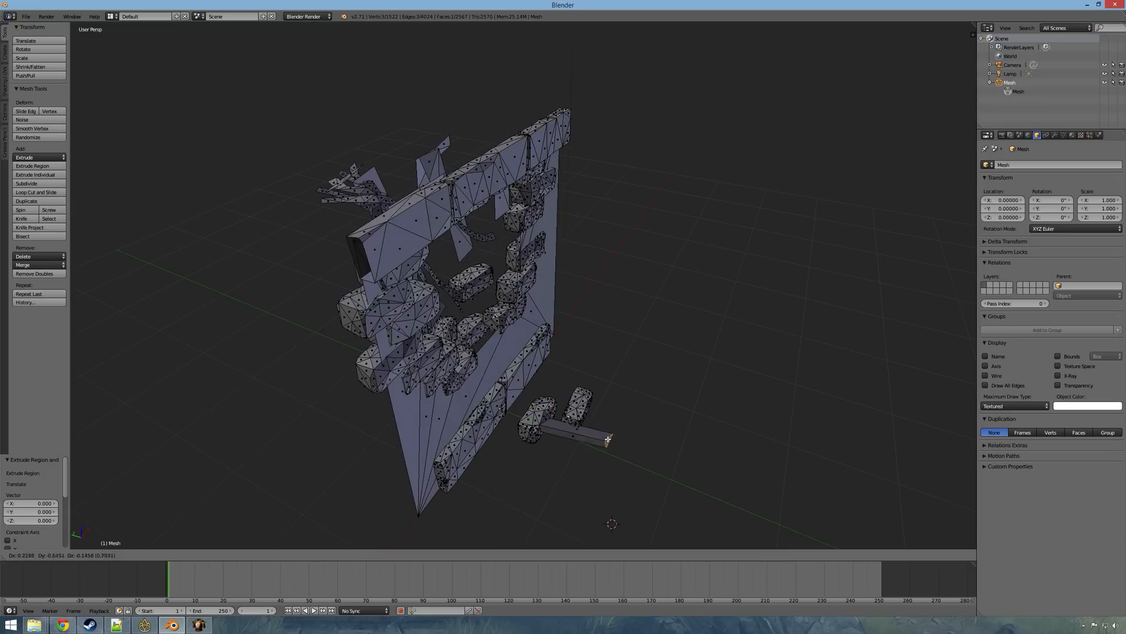
pyautogui.rightClick(608, 442)
pyautogui.moveTo(608, 442); pyautogui.dragTo(529, 400, button='middle')
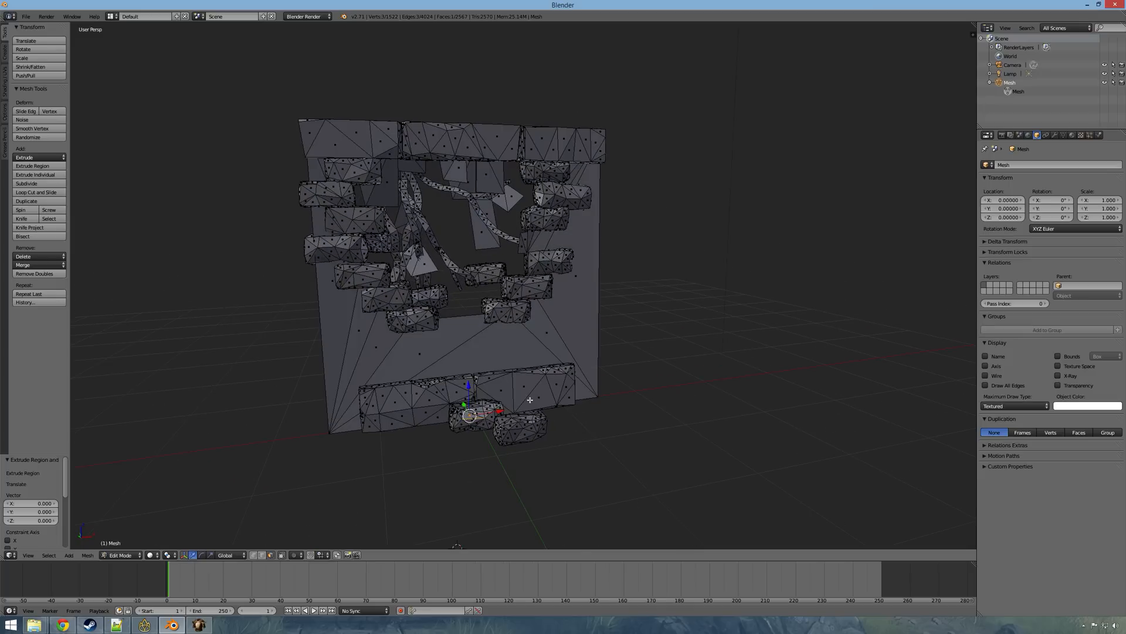
pyautogui.moveTo(443, 344); pyautogui.dragTo(495, 354, button='middle')
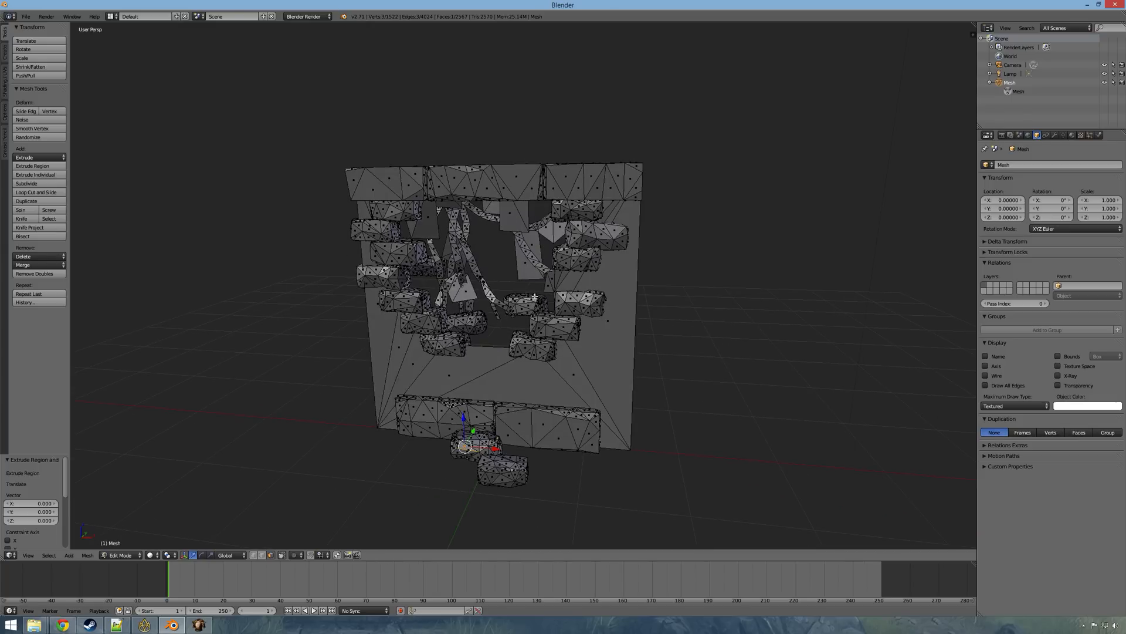
# Step: Open the file breakable_walls.blend from the breakable_walls folder
pyautogui.click(26, 16)
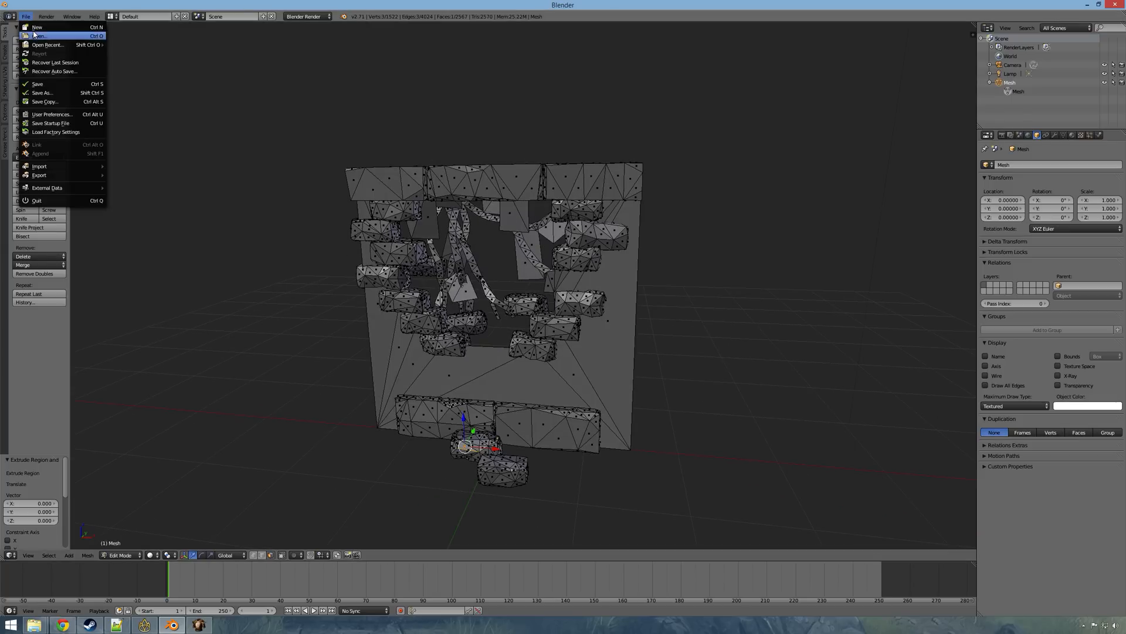
pyautogui.click(35, 36)
pyautogui.doubleClick(200, 69)
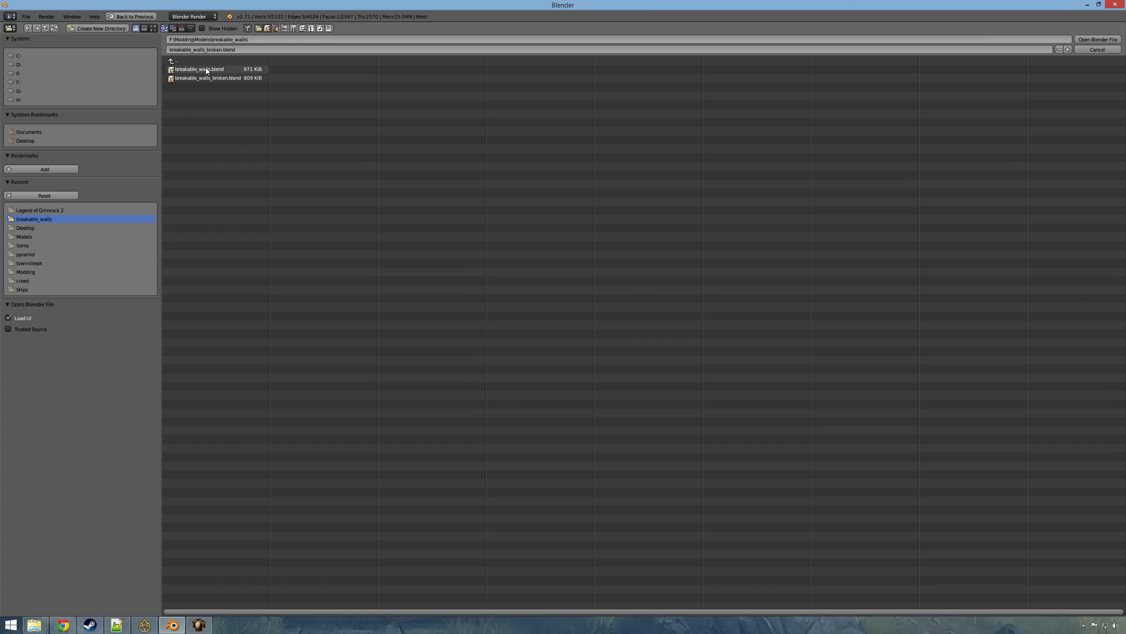
pyautogui.scroll(-3, 429, 264)
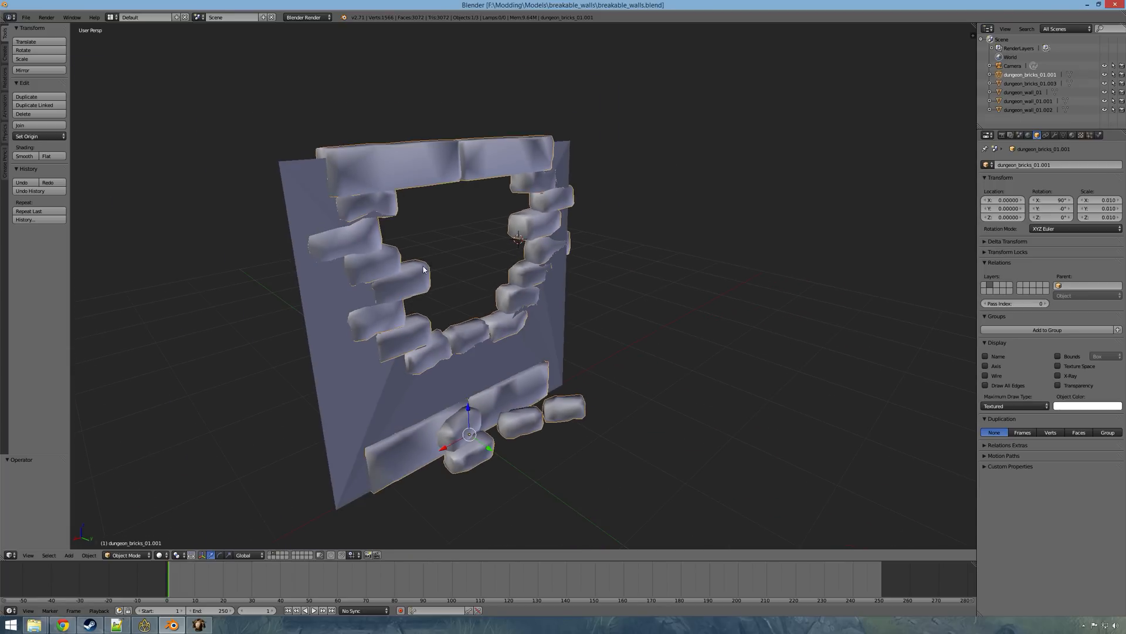
pyautogui.moveTo(411, 298); pyautogui.dragTo(402, 254, button='middle')
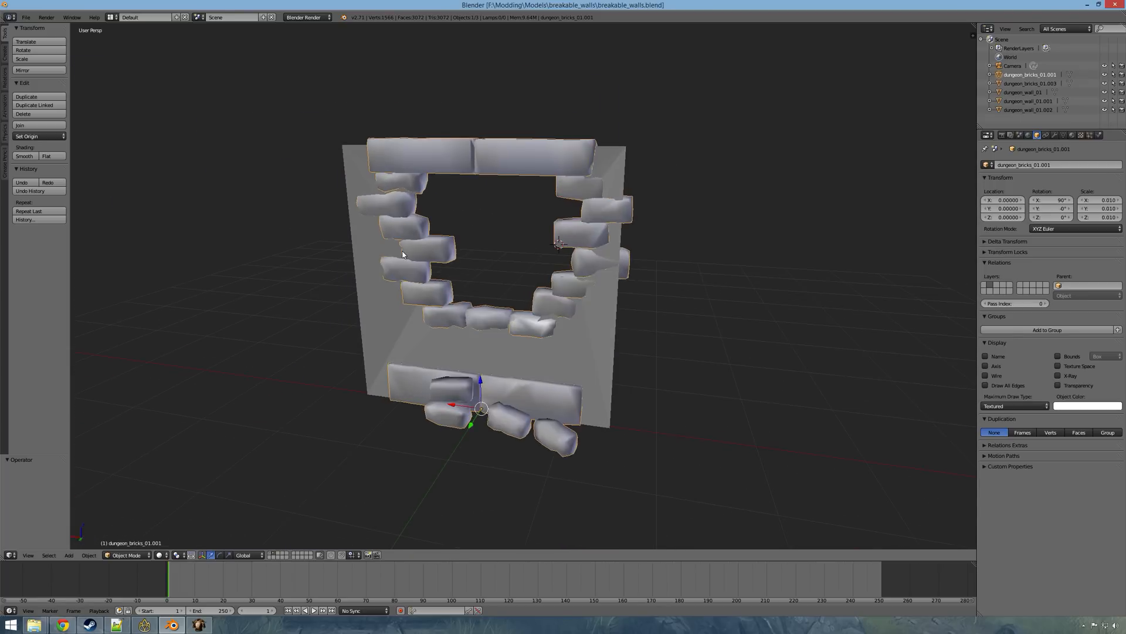
# Step: Show only the first layer and examine the intact wall with its single protruding brick
pyautogui.click(272, 556)
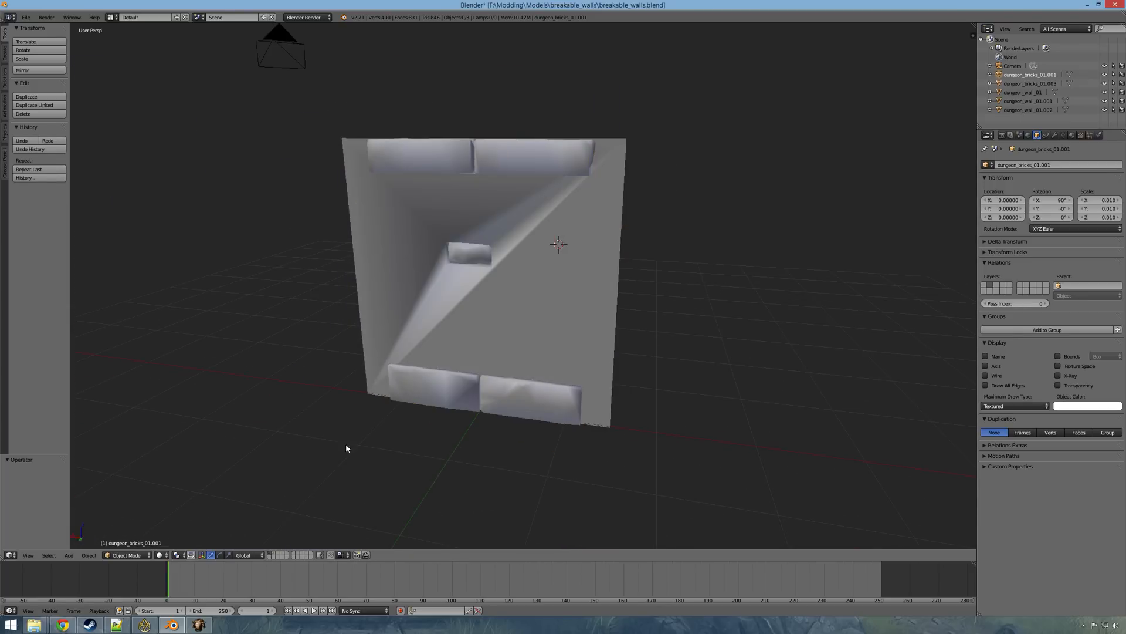
pyautogui.scroll(5, 420, 385)
pyautogui.keyDown('shift'); pyautogui.moveTo(408, 381); pyautogui.dragTo(547, 351, button='middle'); pyautogui.keyUp('shift')
pyautogui.scroll(-2, 507, 360)
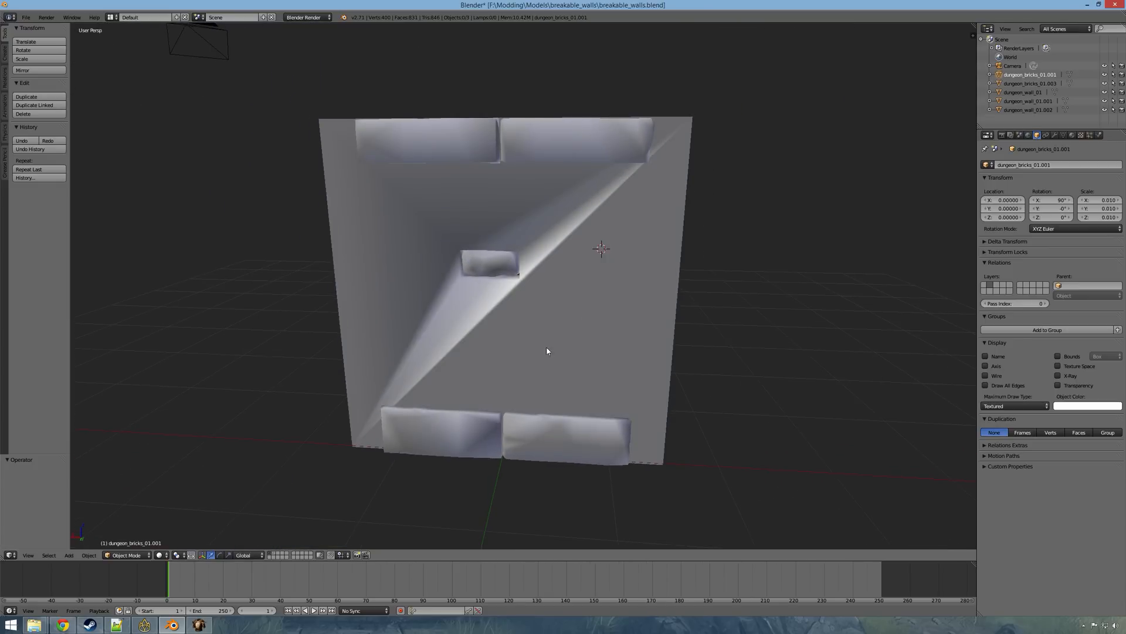
# Step: Examine the mesh of the dungeon_bricks_01.003 object in Edit Mode, especially the protruding brick in the middle
pyautogui.rightClick(485, 267)
pyautogui.press('Tab')
pyautogui.rightClick(499, 282)
pyautogui.moveTo(499, 282); pyautogui.dragTo(524, 263, button='middle')
pyautogui.scroll(5, 523, 317)
pyautogui.scroll(-6, 505, 308)
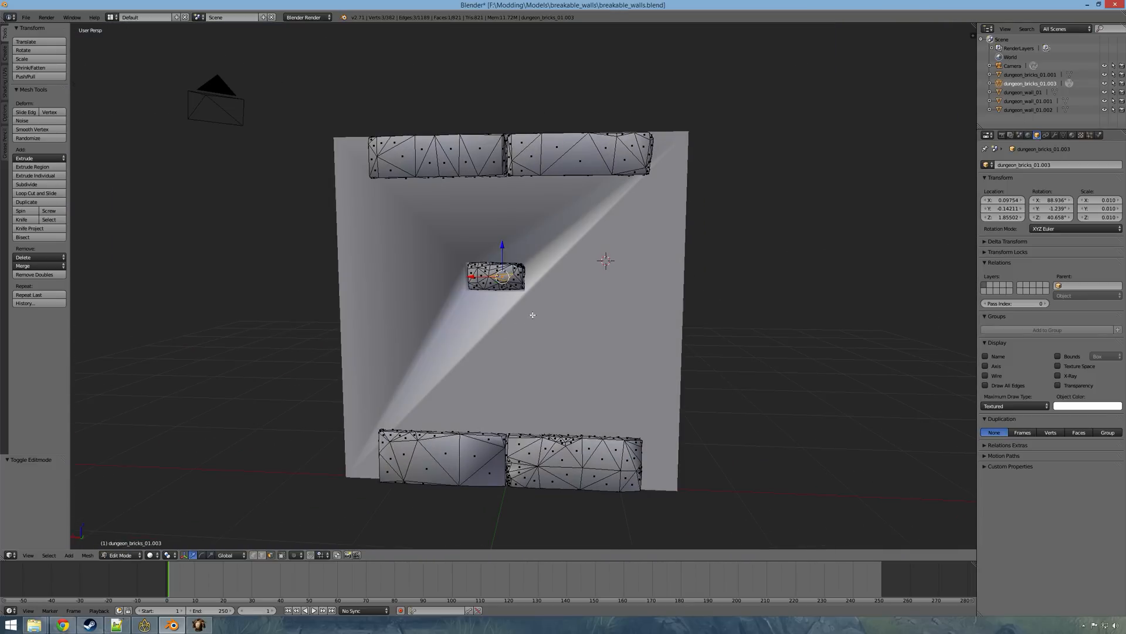
pyautogui.moveTo(516, 334); pyautogui.dragTo(525, 332, button='middle')
pyautogui.scroll(3, 526, 335)
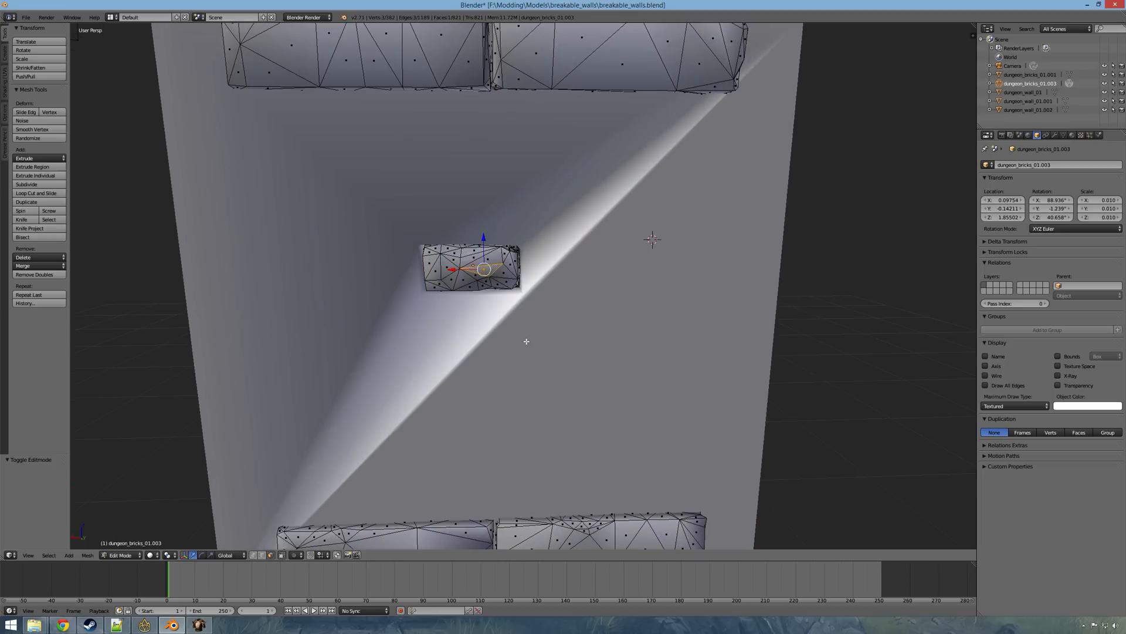
pyautogui.scroll(-4, 522, 348)
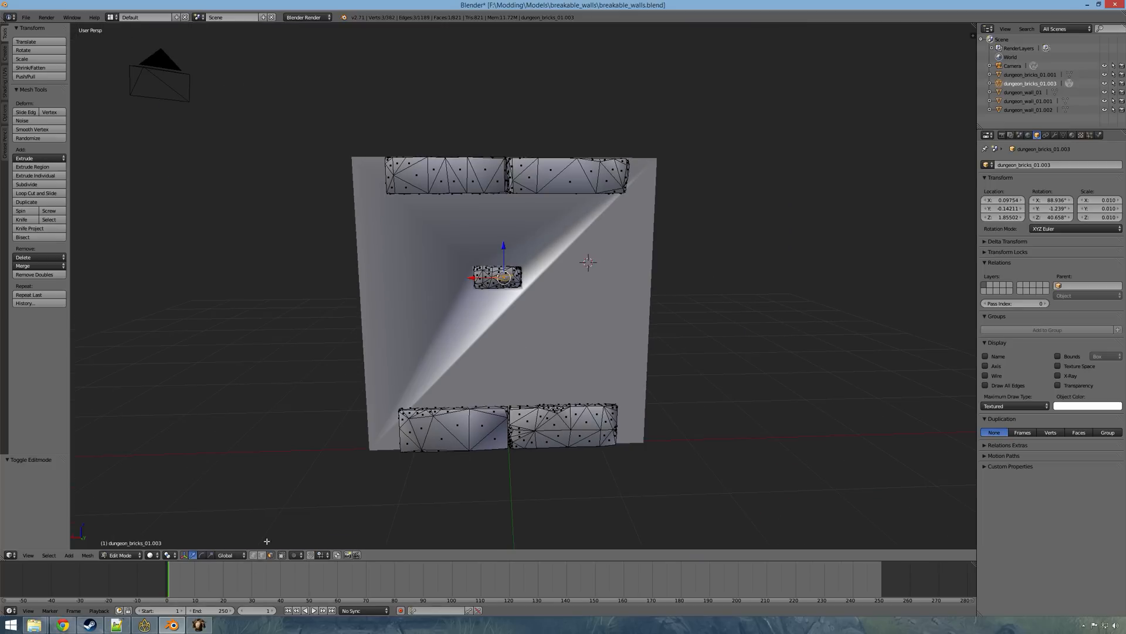
pyautogui.press('Tab')
# Step: Show the second layer and examine the broken wall, its edge bricks and the fallen bricks from both sides
pyautogui.click(274, 554)
pyautogui.moveTo(434, 441); pyautogui.dragTo(493, 332, button='middle')
pyautogui.scroll(3, 431, 438)
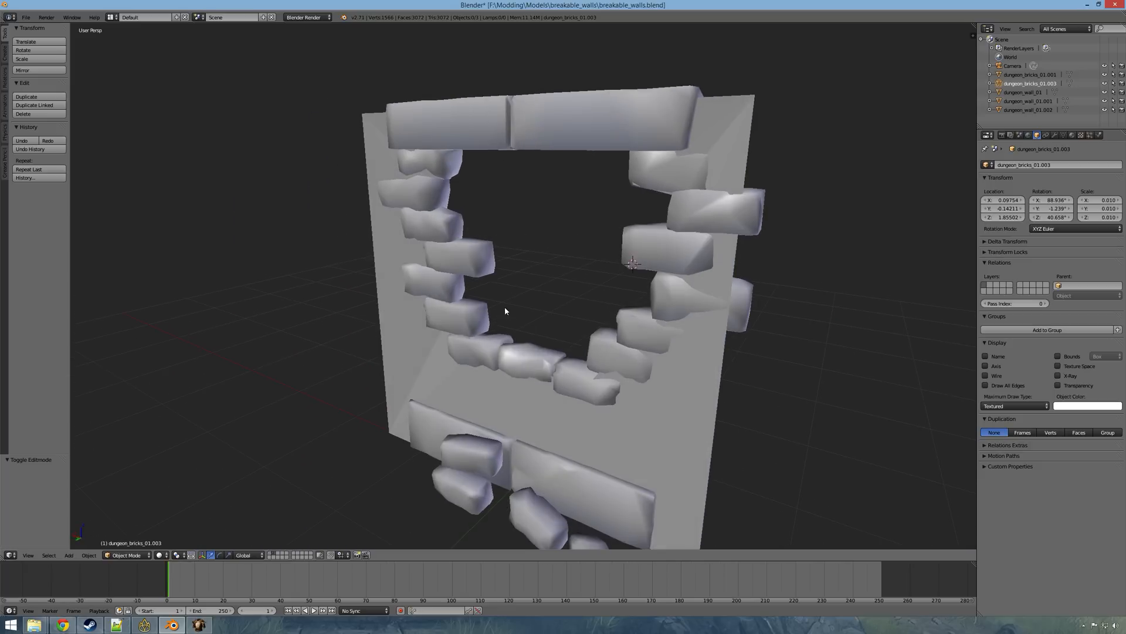
pyautogui.moveTo(509, 397); pyautogui.dragTo(535, 362, button='middle')
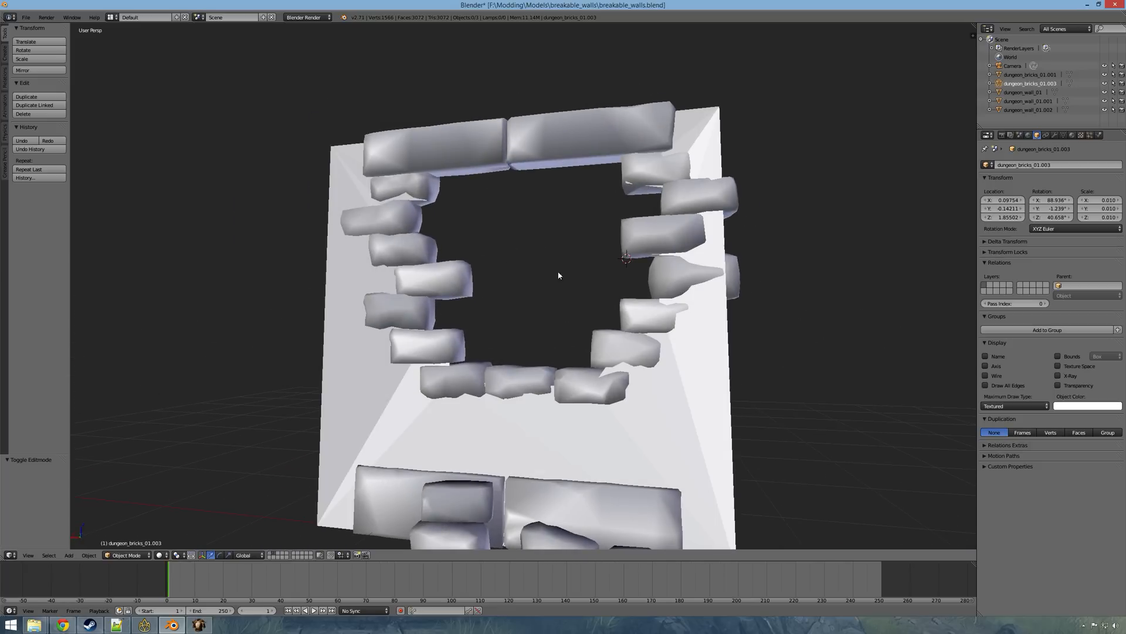
pyautogui.moveTo(501, 386); pyautogui.dragTo(495, 303, button='middle')
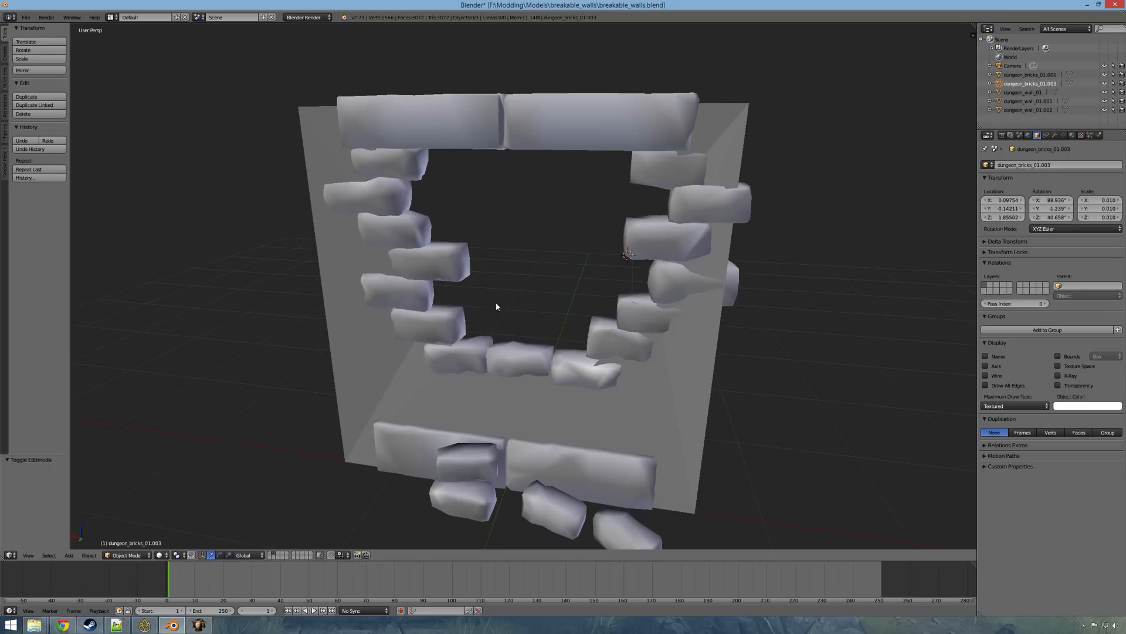
pyautogui.moveTo(520, 344); pyautogui.dragTo(600, 203, button='middle')
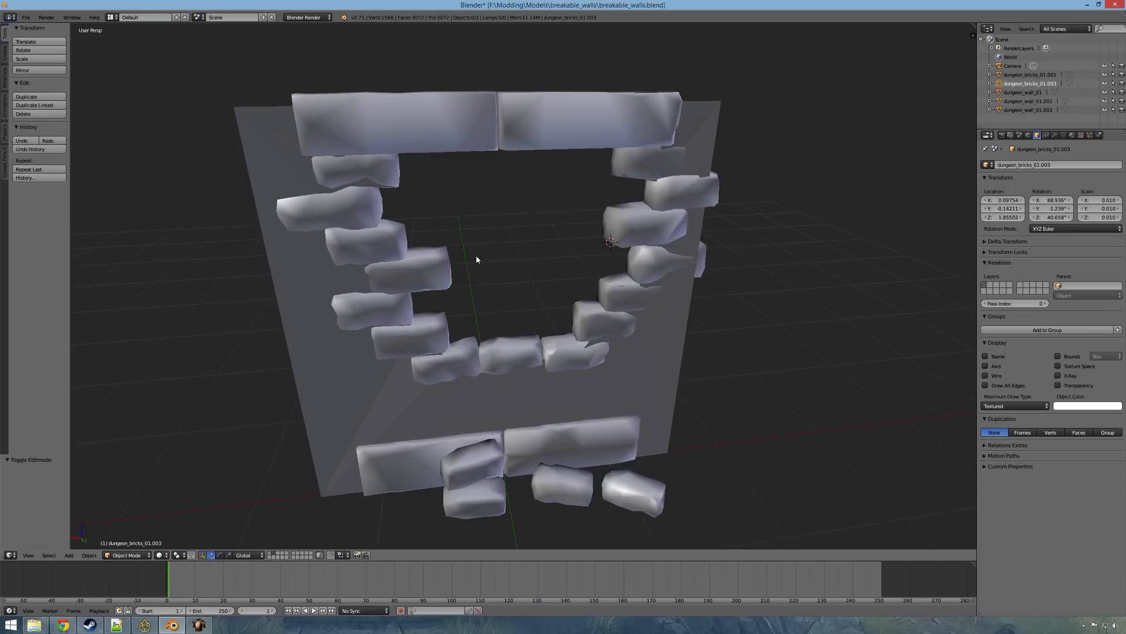
pyautogui.moveTo(483, 240); pyautogui.dragTo(470, 390, button='middle')
pyautogui.moveTo(584, 455); pyautogui.dragTo(610, 471, button='middle')
pyautogui.moveTo(482, 462)
pyautogui.mouseDown(button='middle')
pyautogui.moveTo(461, 432)
pyautogui.moveTo(628, 424)
pyautogui.moveTo(610, 411)
pyautogui.moveTo(625, 440)
pyautogui.moveTo(442, 382)
pyautogui.moveTo(407, 410)
pyautogui.moveTo(411, 260)
pyautogui.mouseUp(button='middle')
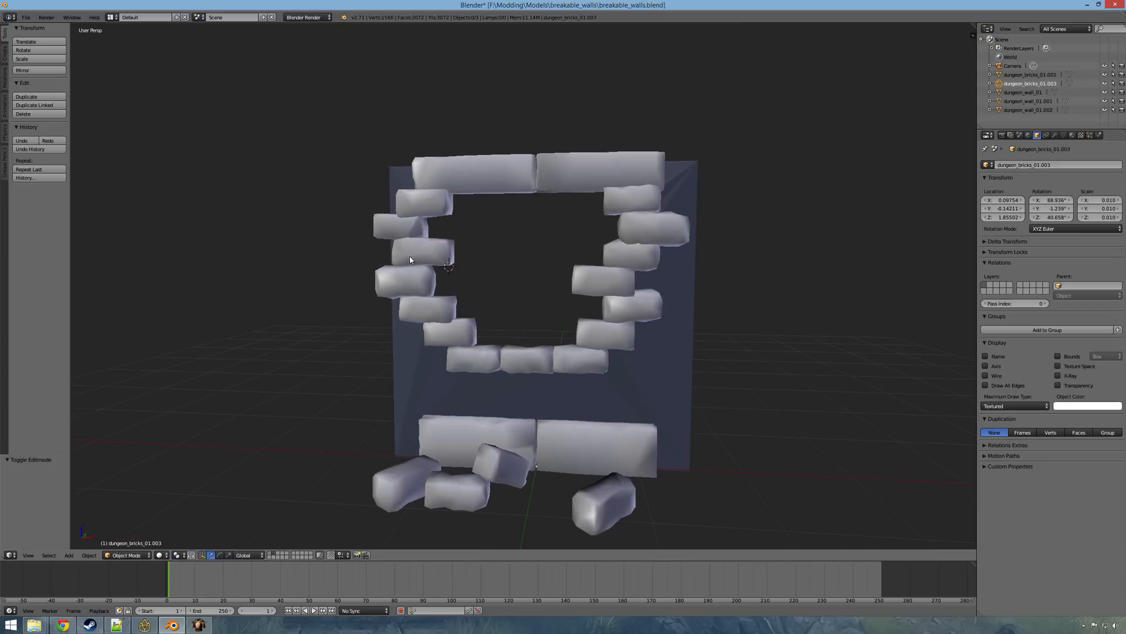
# Step: Inspect individual faces of the dungeon_wall_01.001 panel below the hole in Edit Mode, from both sides
pyautogui.rightClick(424, 380)
pyautogui.press('Tab')
pyautogui.rightClick(431, 382)
pyautogui.rightClick(556, 402)
pyautogui.rightClick(480, 390)
pyautogui.rightClick(439, 381)
pyautogui.moveTo(431, 390); pyautogui.dragTo(578, 423, button='middle')
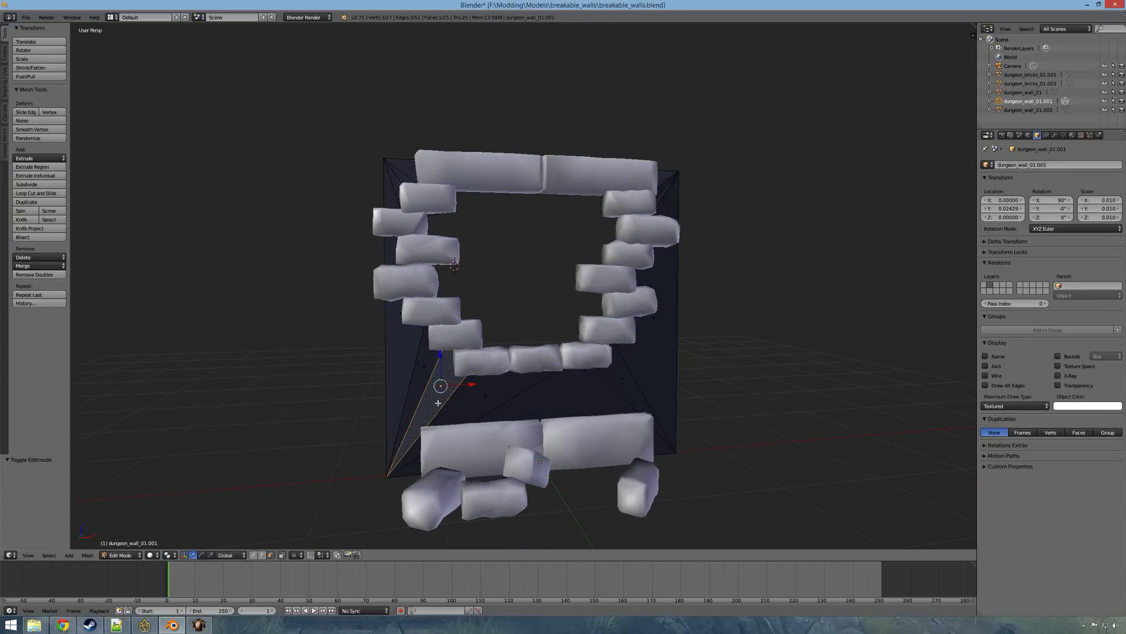
pyautogui.moveTo(405, 402); pyautogui.dragTo(335, 188, button='middle')
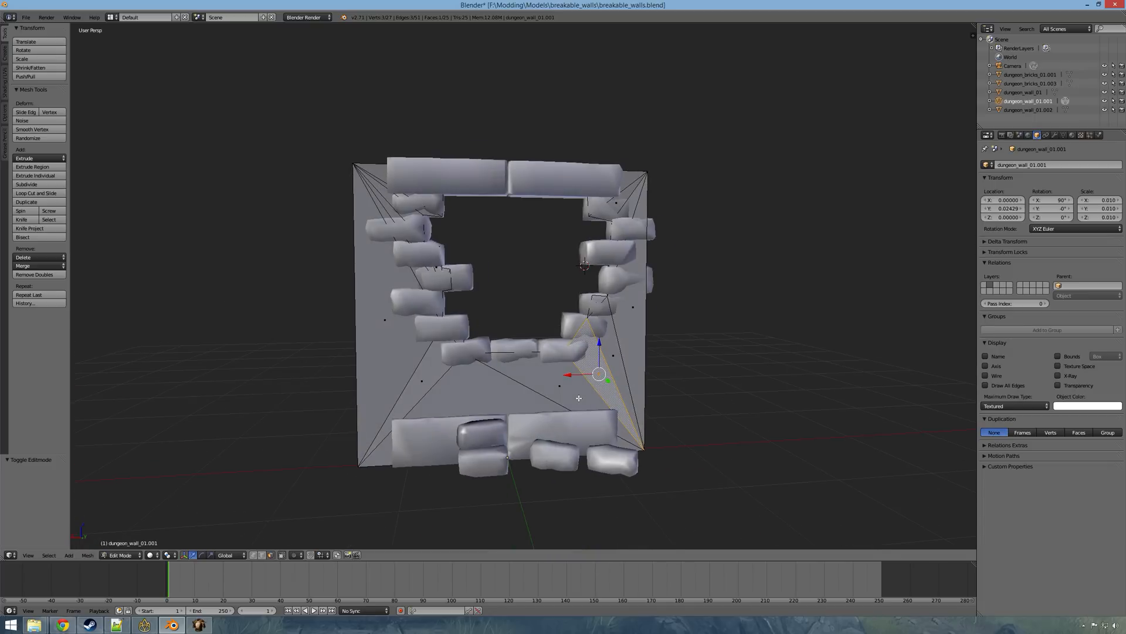
pyautogui.press('Tab')
# Step: Open the file breakable_walls_broken.blend from the breakable_walls folder
pyautogui.click(25, 17)
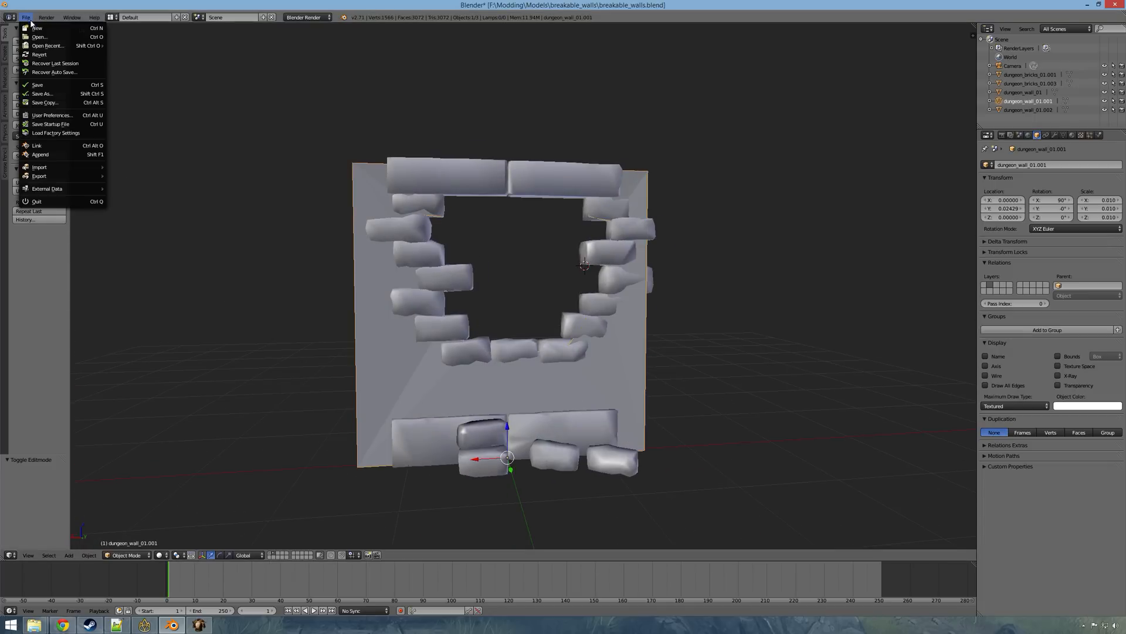
pyautogui.click(36, 37)
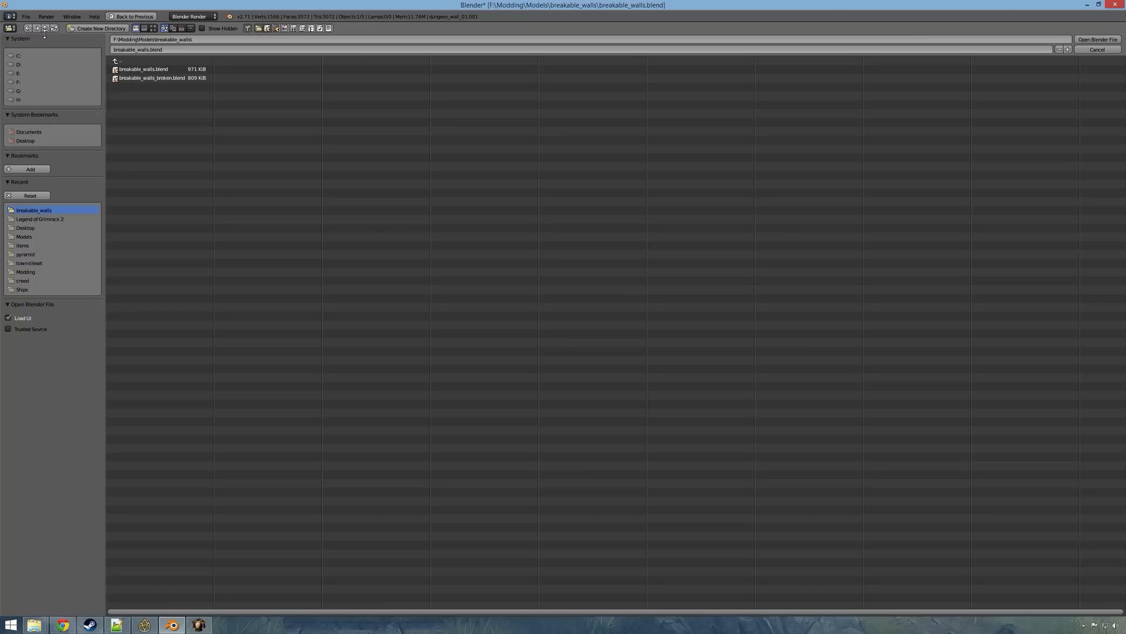
pyautogui.doubleClick(174, 78)
# Step: Examine the dungeon_bricks_01.001 mesh in Edit Mode, checking faces of the top beam and the lower beams, from both sides
pyautogui.moveTo(391, 323); pyautogui.dragTo(542, 371, button='middle')
pyautogui.press('Tab')
pyautogui.rightClick(547, 109)
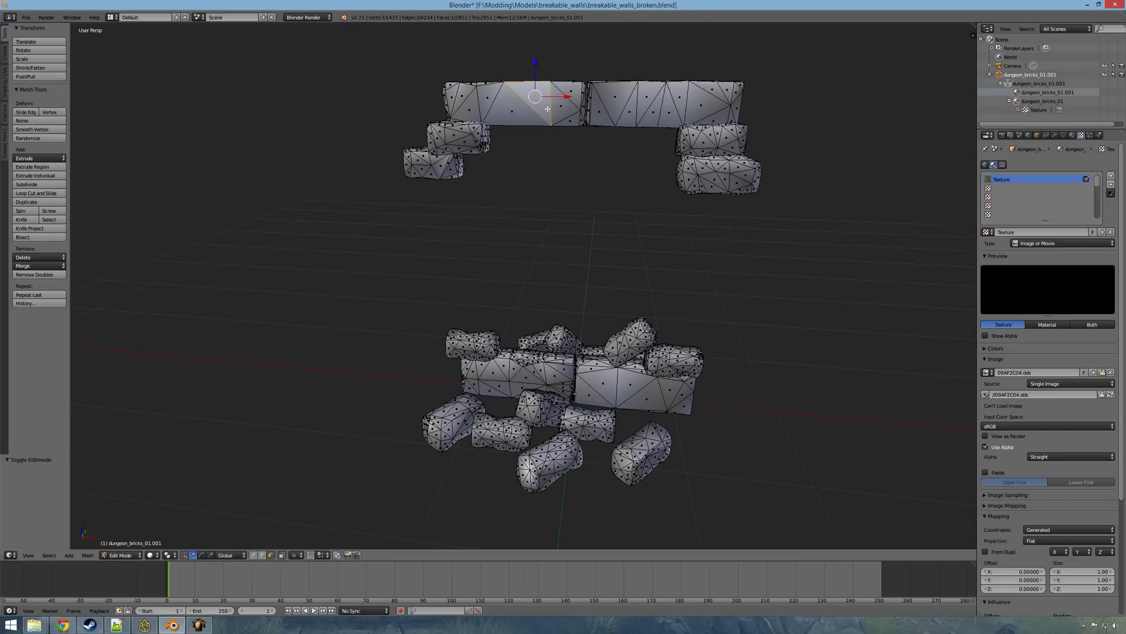
pyautogui.rightClick(530, 384)
pyautogui.rightClick(613, 383)
pyautogui.rightClick(634, 383)
pyautogui.moveTo(640, 383); pyautogui.dragTo(461, 353, button='middle')
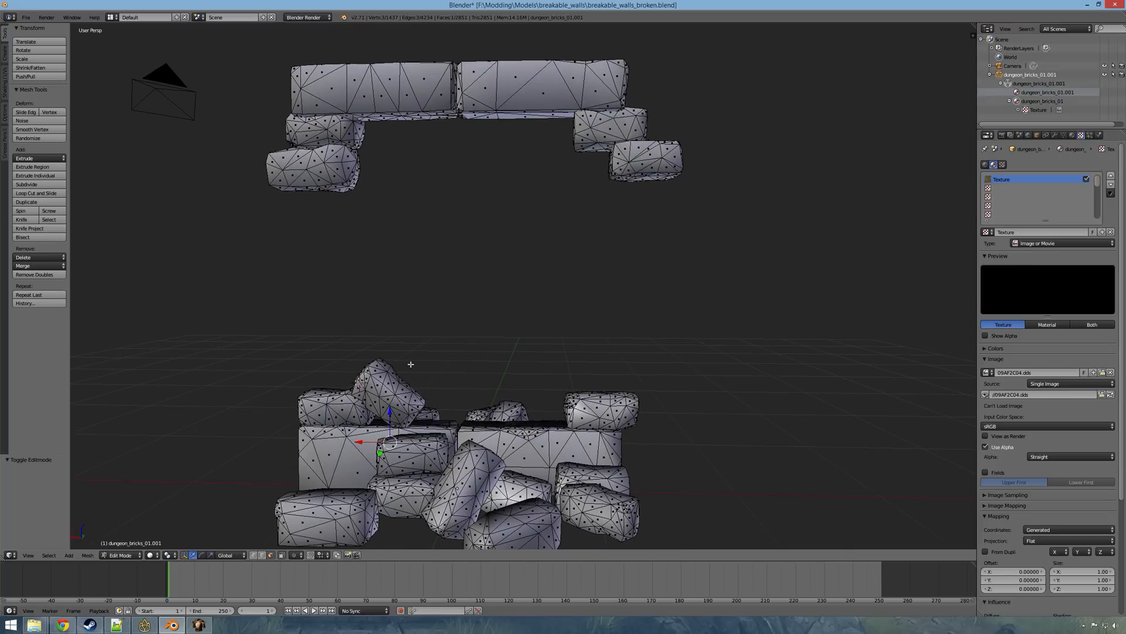
pyautogui.moveTo(408, 369); pyautogui.dragTo(415, 335, button='middle')
pyautogui.press('Tab')
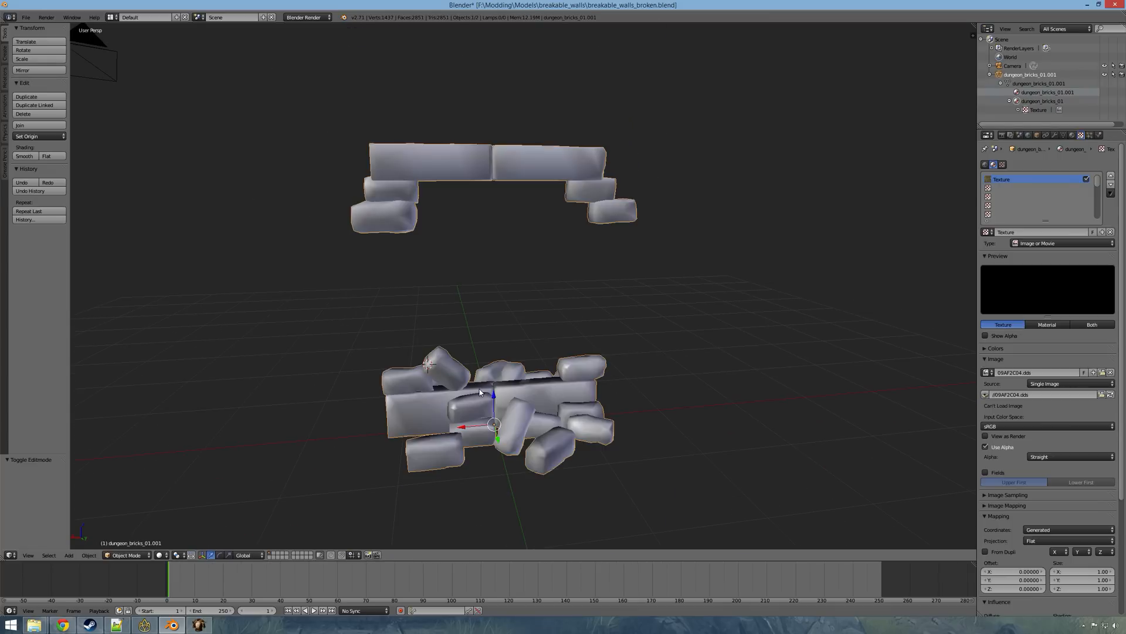
pyautogui.scroll(1, 480, 392)
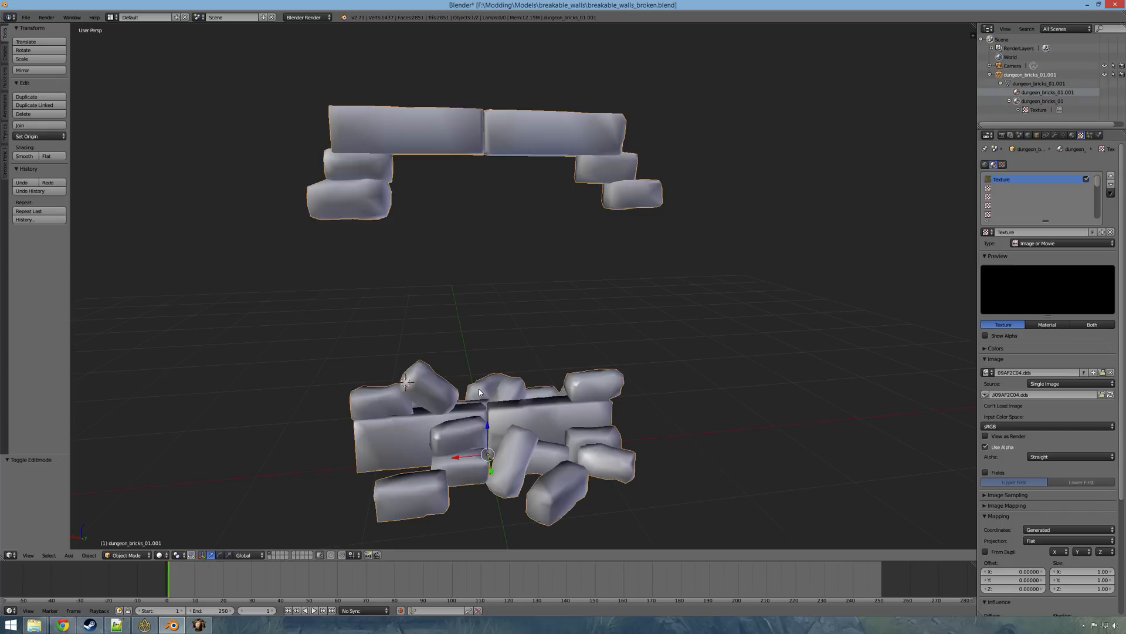
# Step: Start a Wavefront OBJ export of the bricks, targeting the existing file sx_dungeon_brakeable_wall_broken.obj in the breakable_walls folder
pyautogui.moveTo(450, 389); pyautogui.dragTo(455, 393, button='middle')
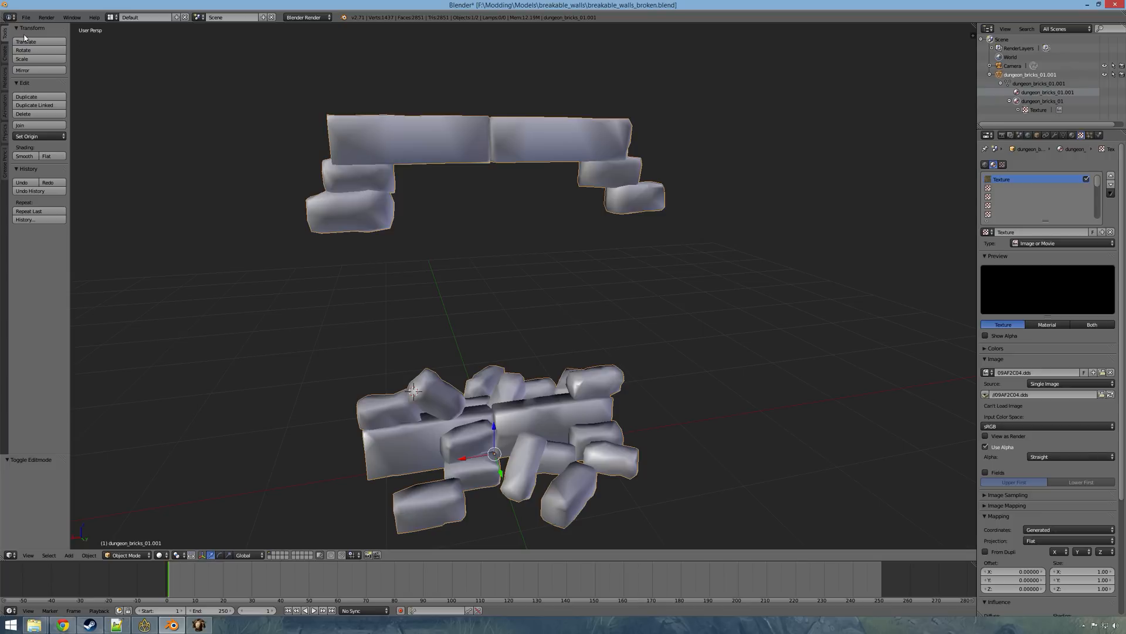
pyautogui.click(26, 17)
pyautogui.moveTo(90, 176)
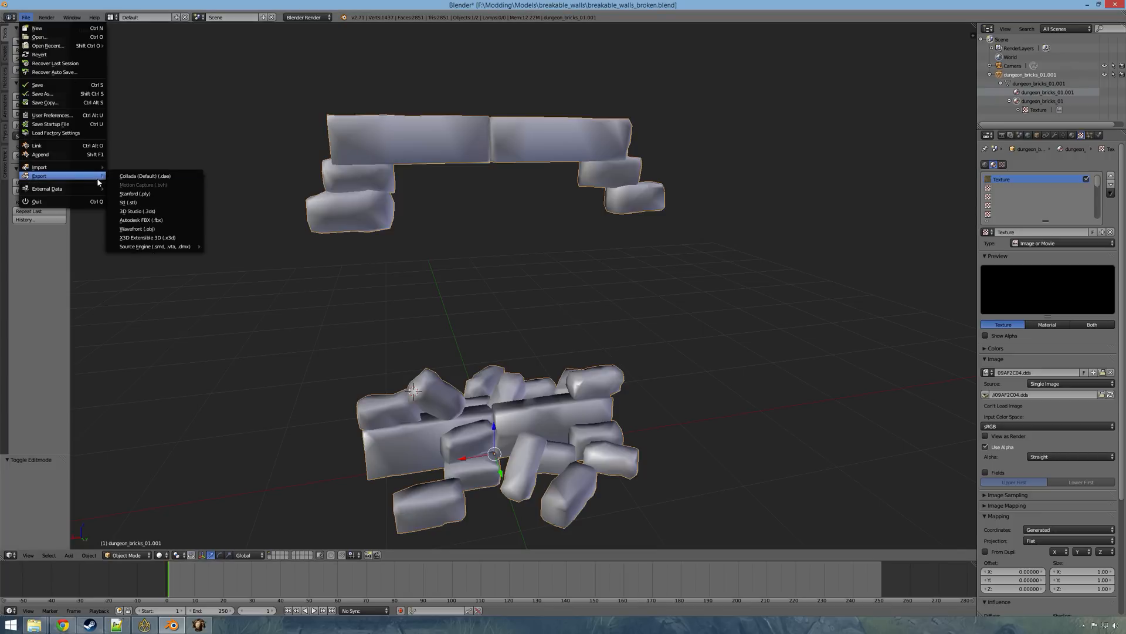
pyautogui.click(179, 229)
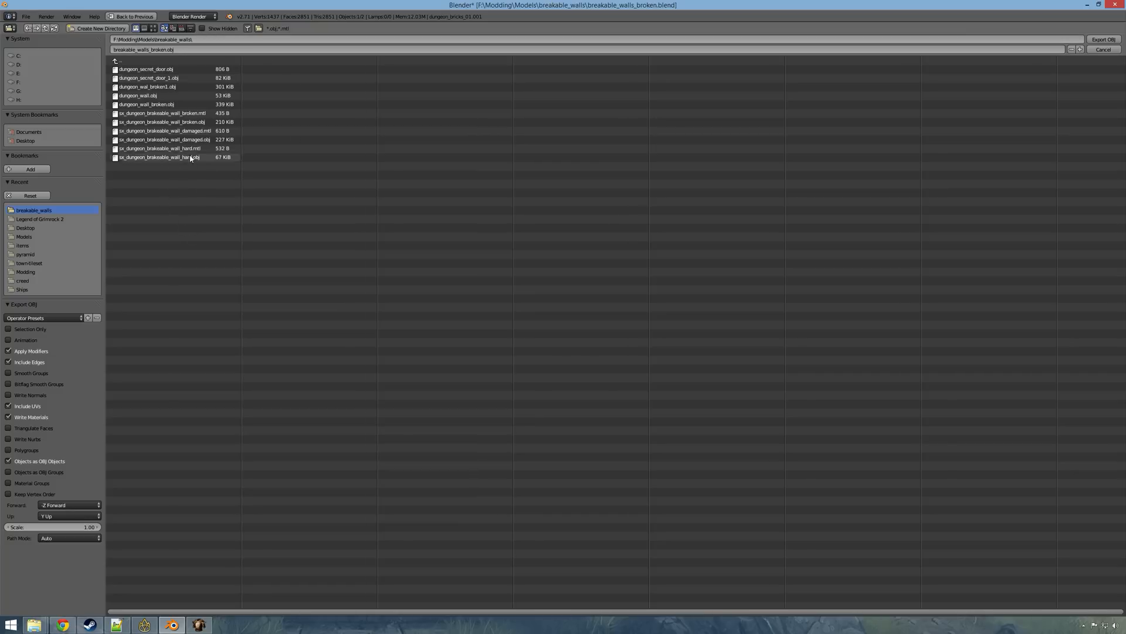
pyautogui.click(160, 124)
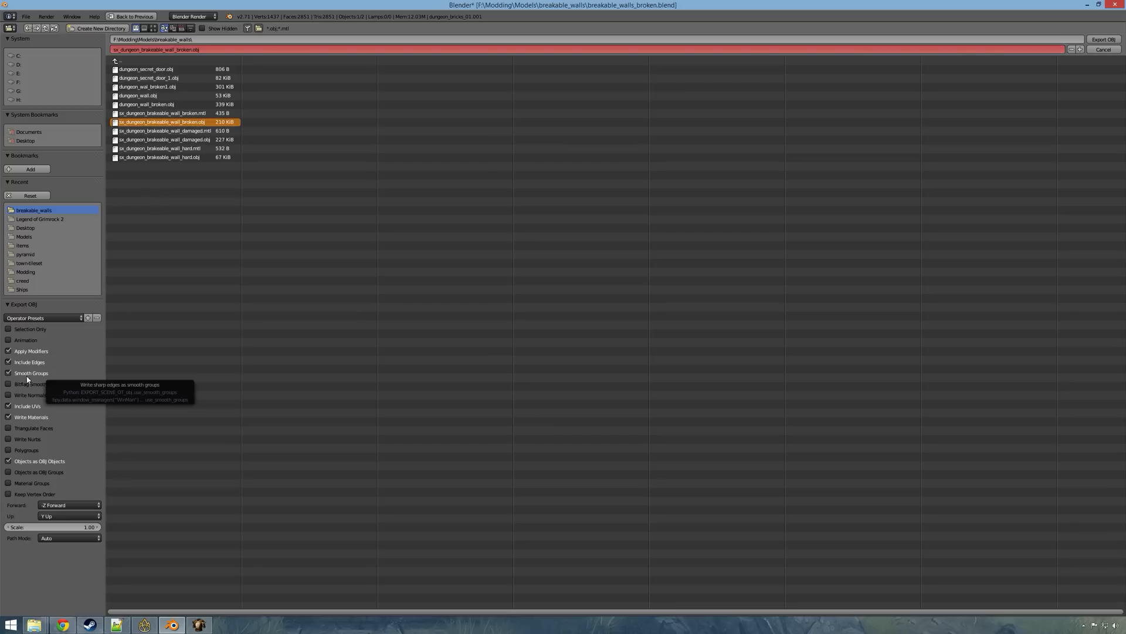
# Step: Export the OBJ with smooth groups, normals and triangulated faces enabled, writing objects as OBJ groups instead of OBJ objects
pyautogui.click(27, 395)
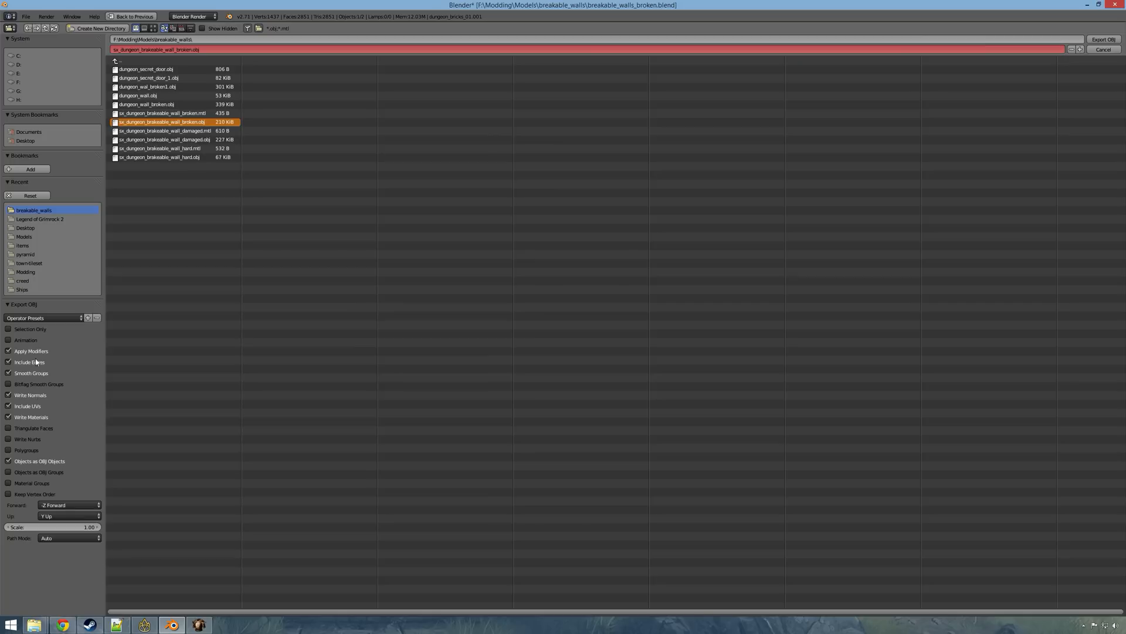
pyautogui.click(30, 429)
pyautogui.click(36, 461)
pyautogui.click(37, 473)
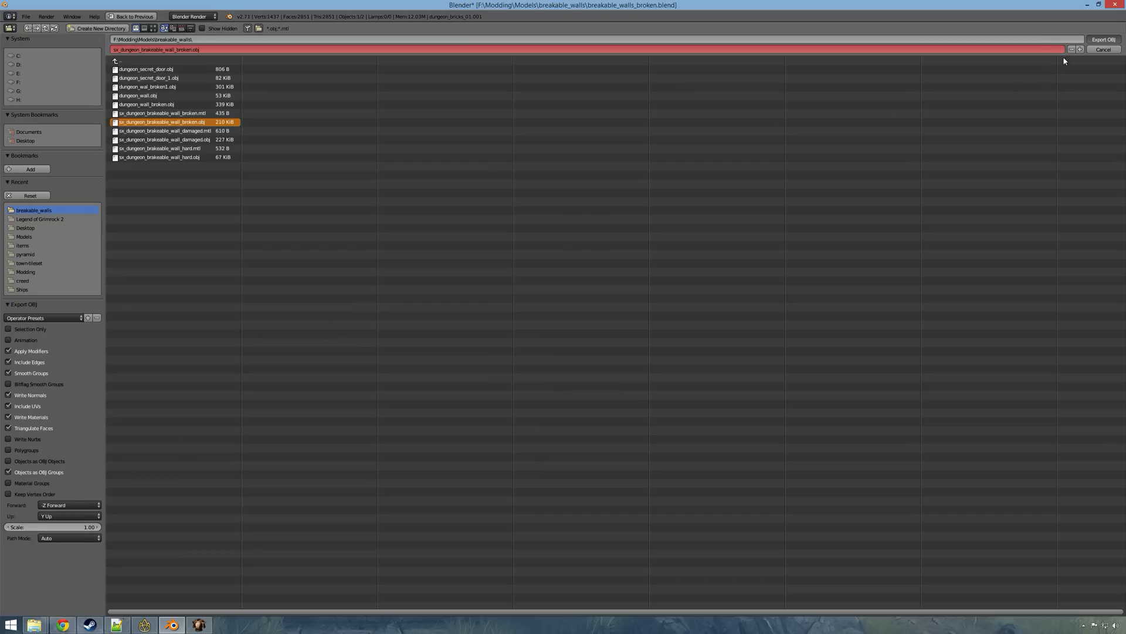
pyautogui.press('Return')
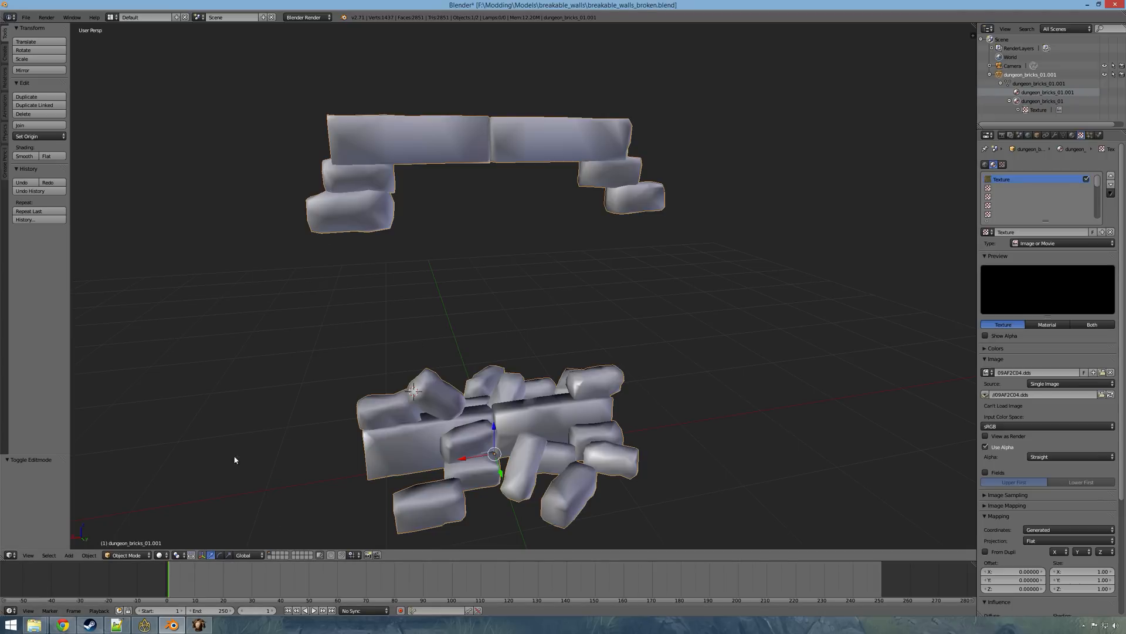
# Step: Switch to Grimrock Model Toolkit, enlarge its window and orbit the empty grid to a raised view
pyautogui.click(199, 624)
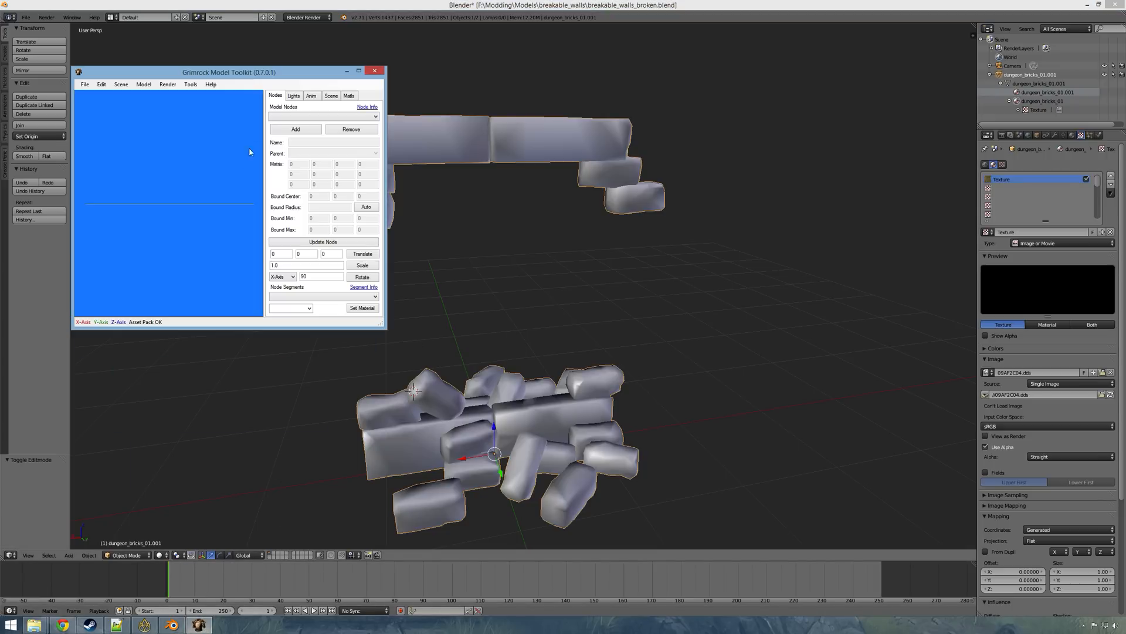
pyautogui.moveTo(188, 72); pyautogui.dragTo(337, 80)
pyautogui.moveTo(532, 332); pyautogui.dragTo(746, 459)
pyautogui.moveTo(440, 201); pyautogui.dragTo(417, 201)
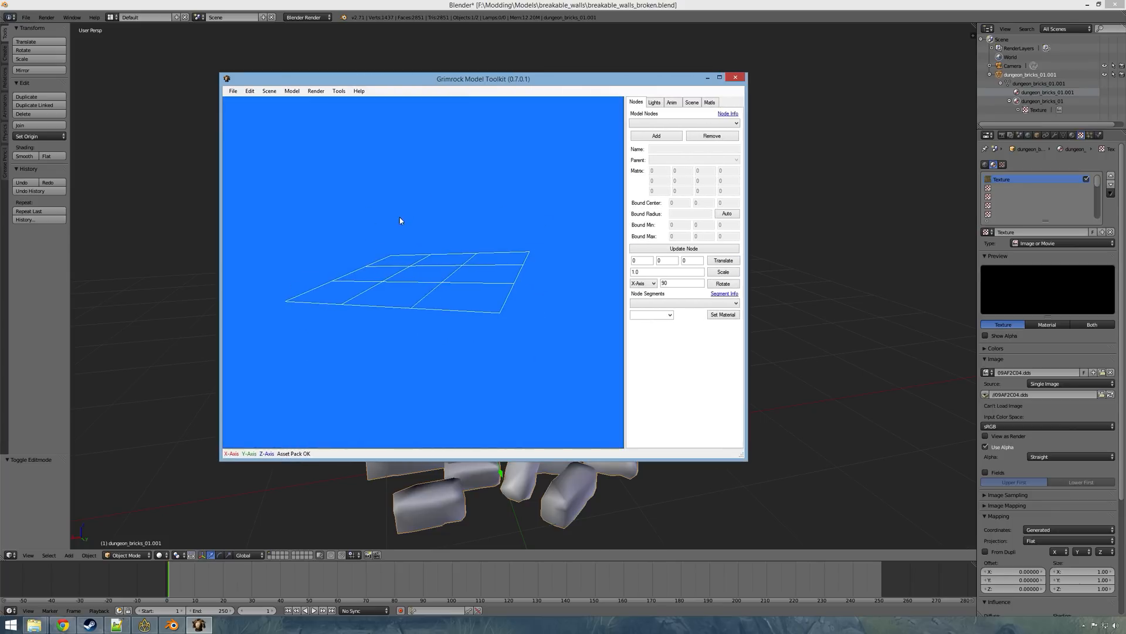
pyautogui.moveTo(393, 243); pyautogui.dragTo(419, 286)
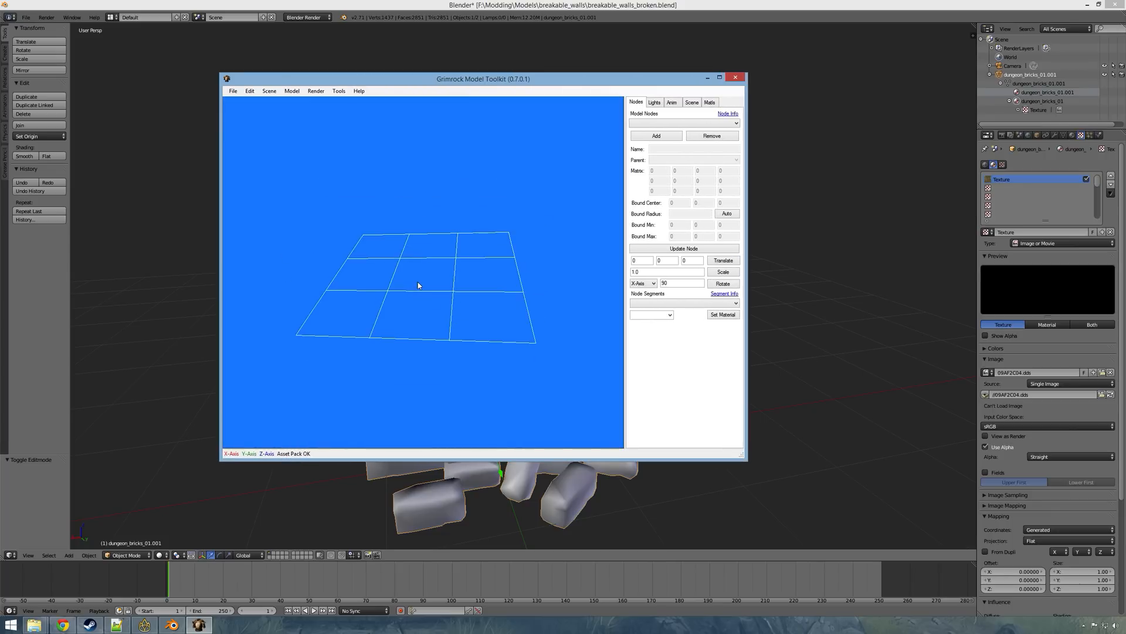
# Step: View the toolkit's About information with its version, website and discussion links, and close it
pyautogui.click(359, 91)
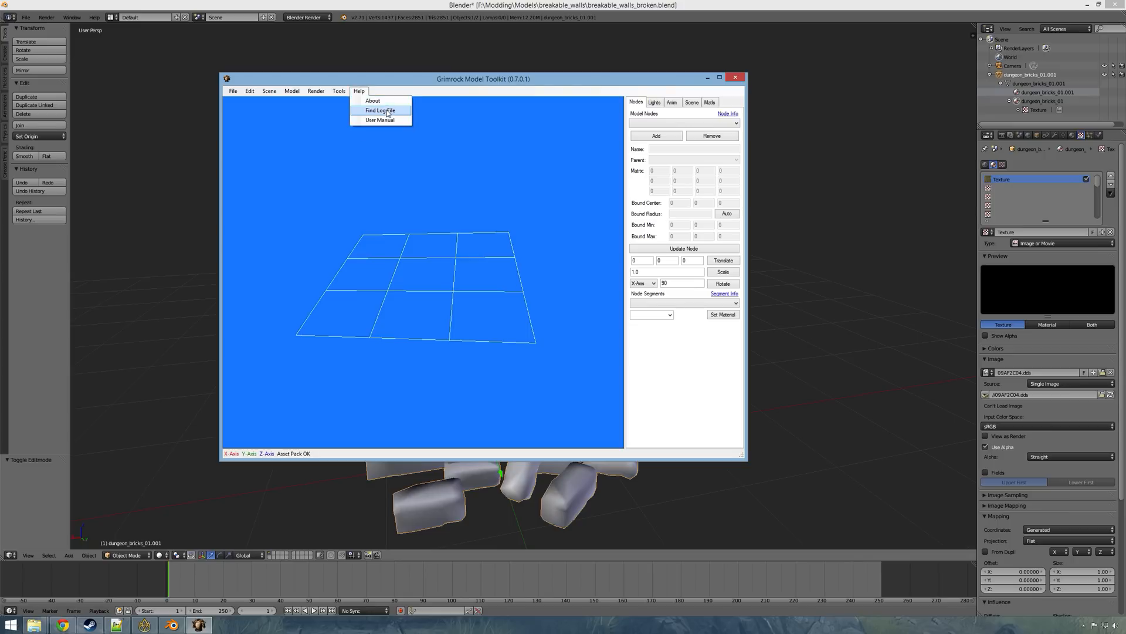
pyautogui.click(387, 104)
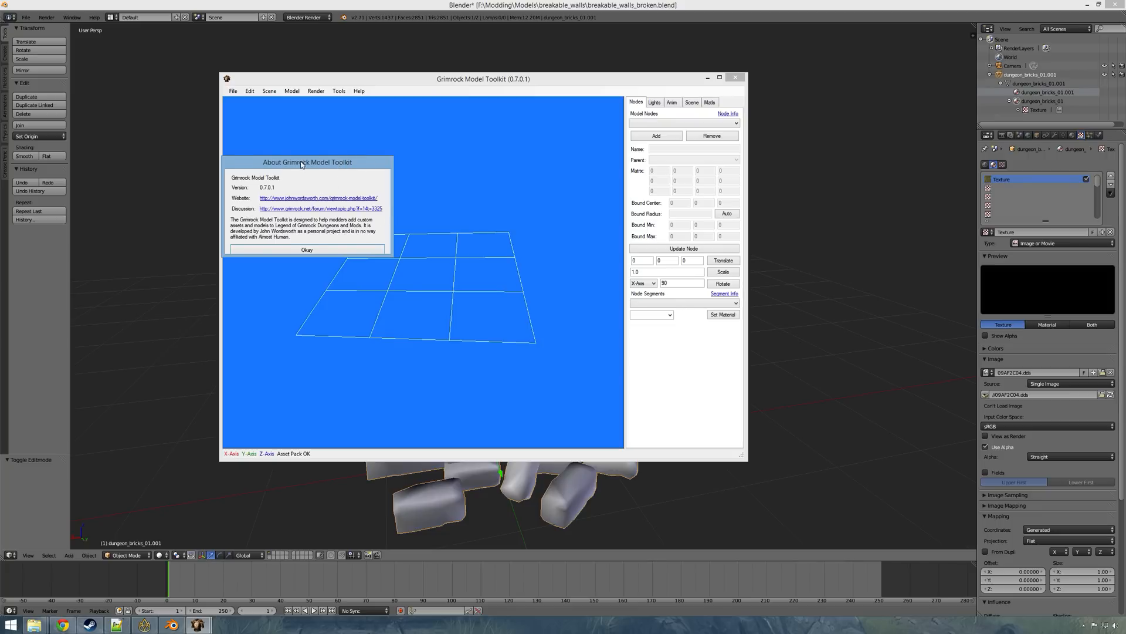
pyautogui.moveTo(301, 164); pyautogui.dragTo(313, 168)
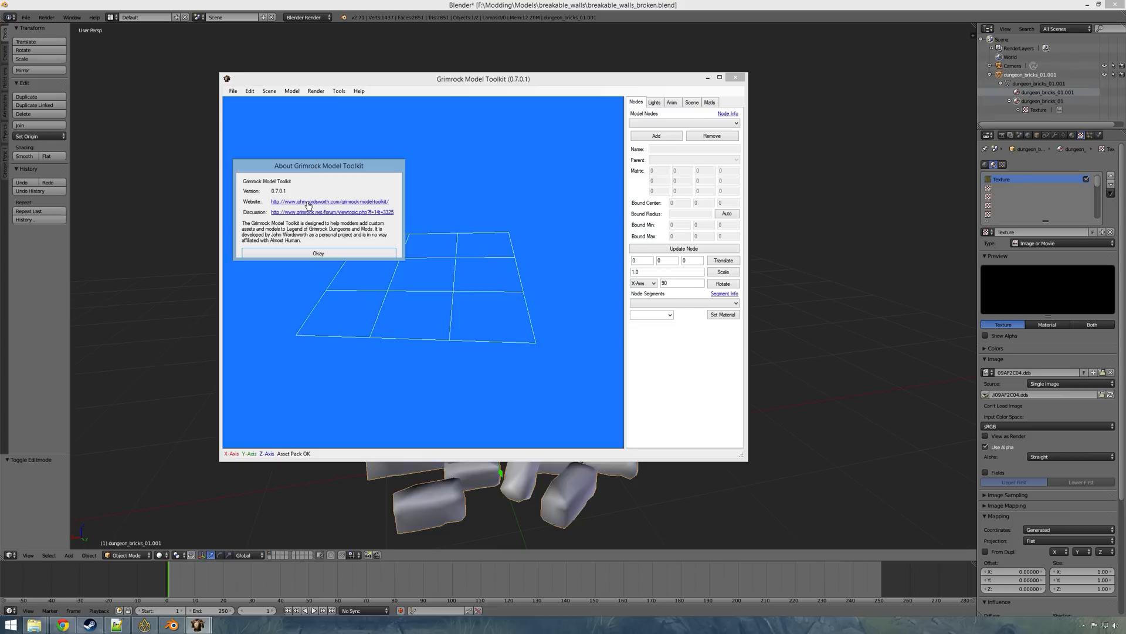
pyautogui.moveTo(323, 170); pyautogui.dragTo(312, 149)
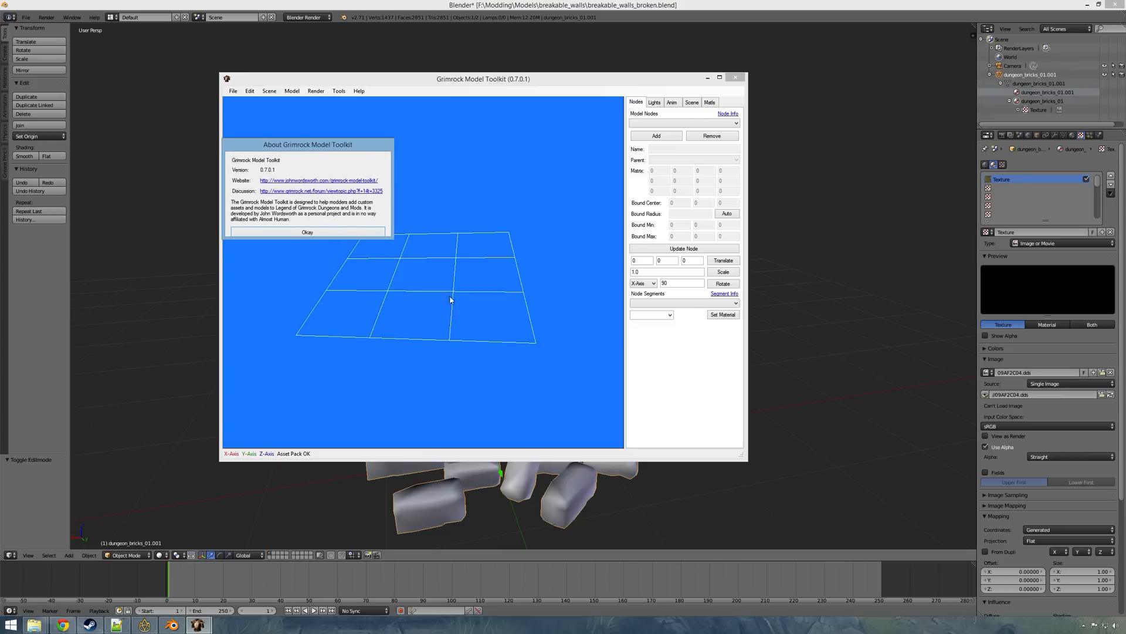
pyautogui.click(316, 232)
pyautogui.moveTo(414, 280); pyautogui.dragTo(452, 290)
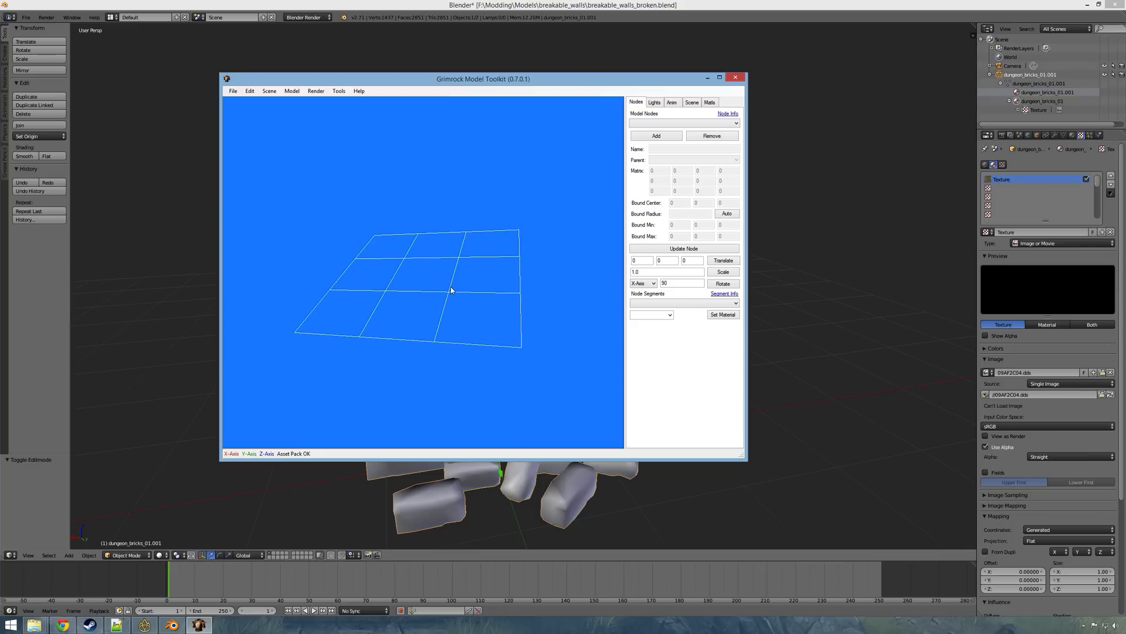
pyautogui.moveTo(451, 290)
pyautogui.mouseDown()
pyautogui.moveTo(452, 256)
pyautogui.moveTo(441, 285)
pyautogui.mouseUp()
pyautogui.moveTo(442, 285)
pyautogui.mouseDown()
pyautogui.moveTo(473, 284)
pyautogui.moveTo(445, 272)
pyautogui.moveTo(440, 288)
pyautogui.mouseUp()
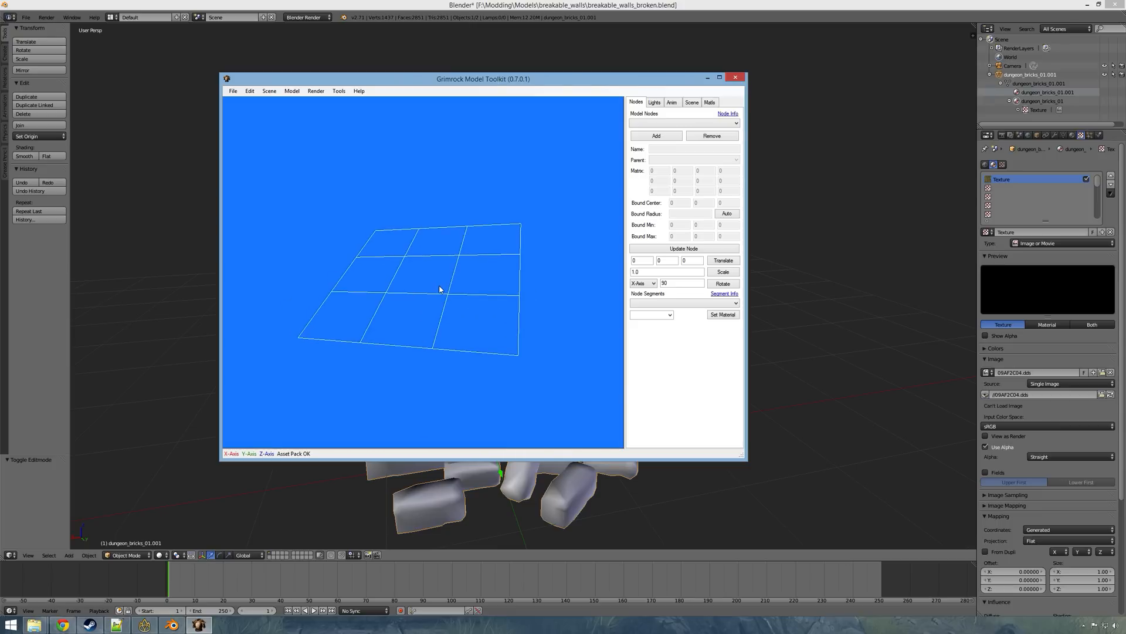
pyautogui.moveTo(410, 262); pyautogui.dragTo(409, 255)
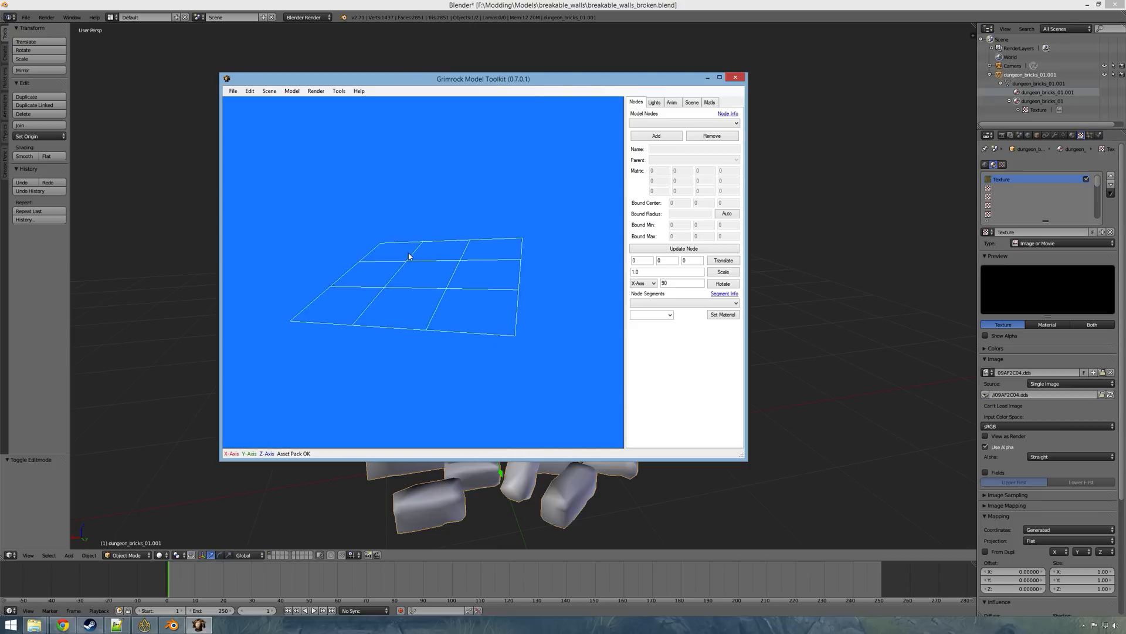
# Step: Import sx_dungeon_brakeable_wall_broken.obj from F:\Modding\Models\breakable_walls with the Assimp importer, flipping winding order and UVs
pyautogui.click(233, 91)
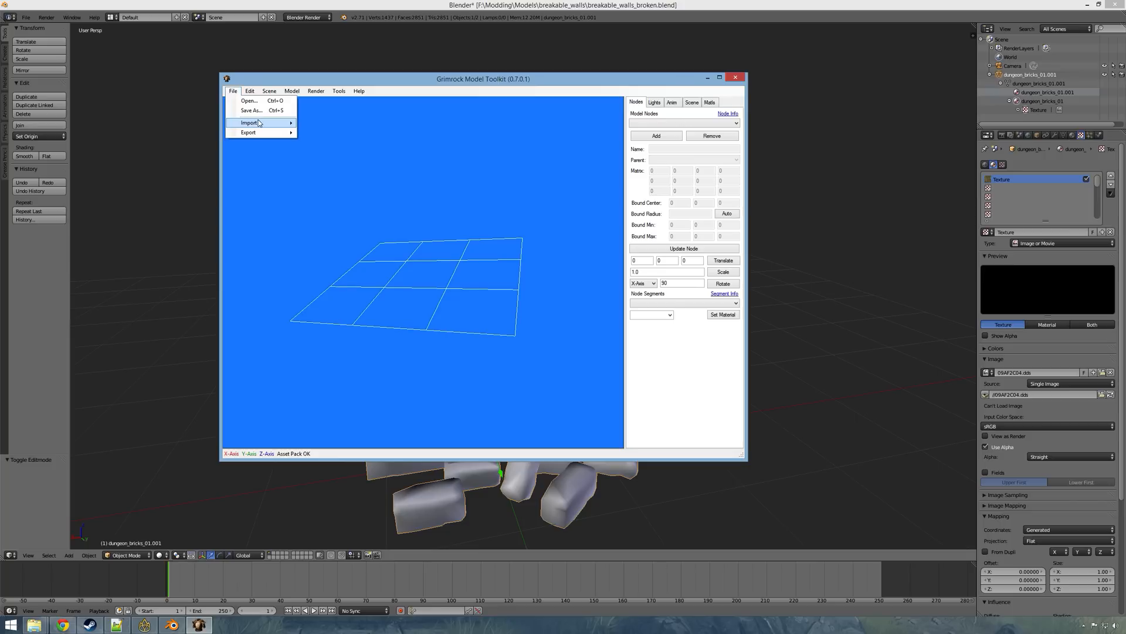
pyautogui.moveTo(261, 123)
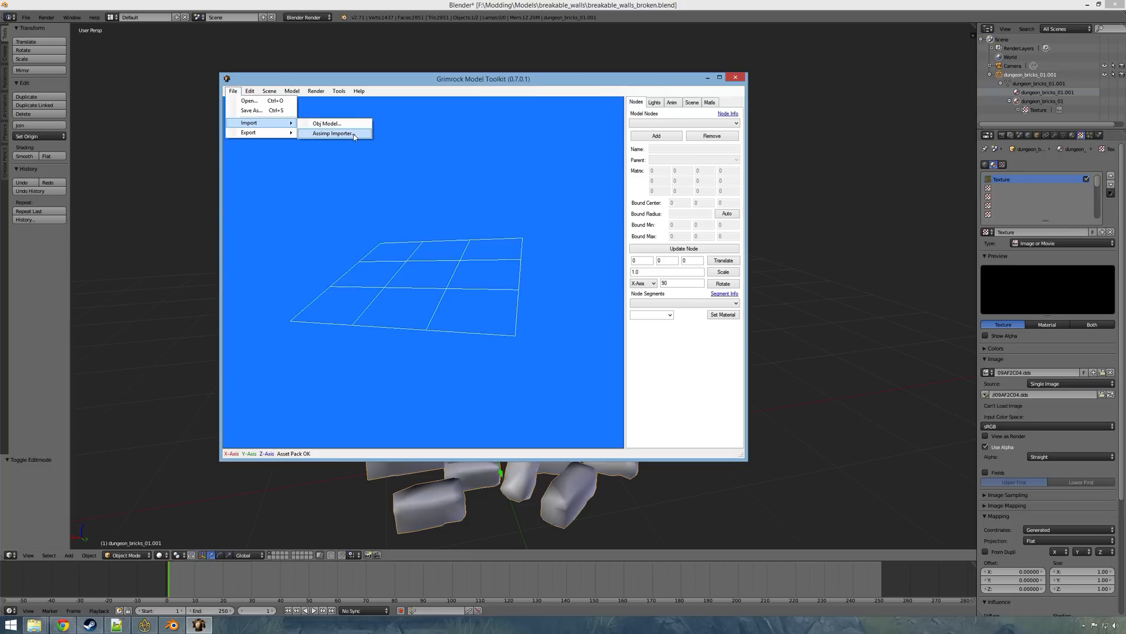
pyautogui.click(355, 135)
pyautogui.click(265, 126)
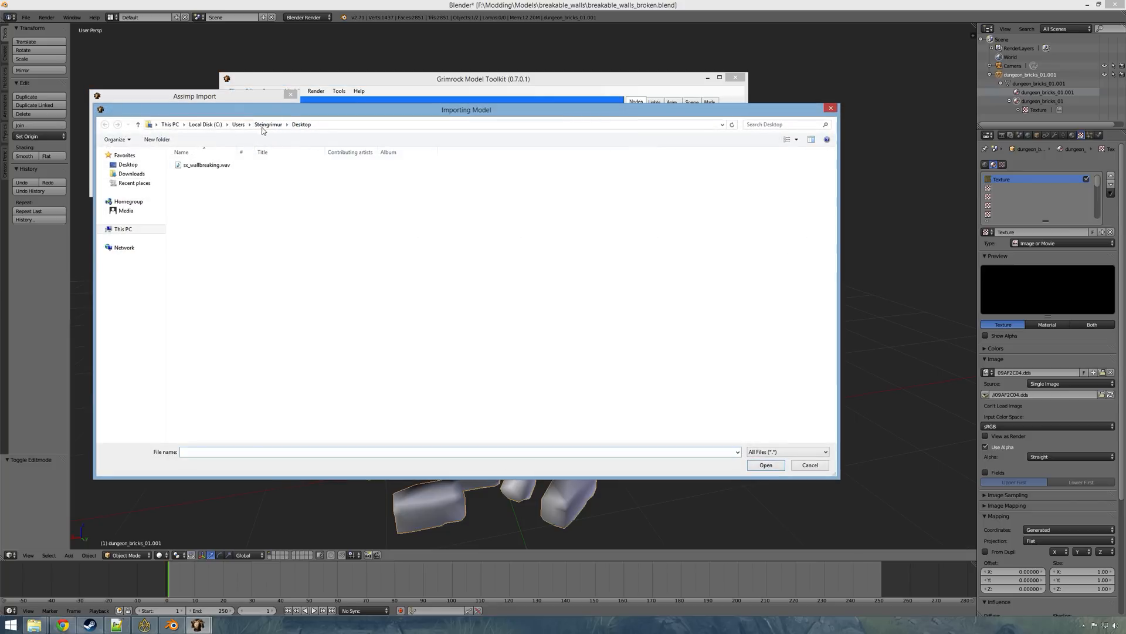
pyautogui.click(124, 230)
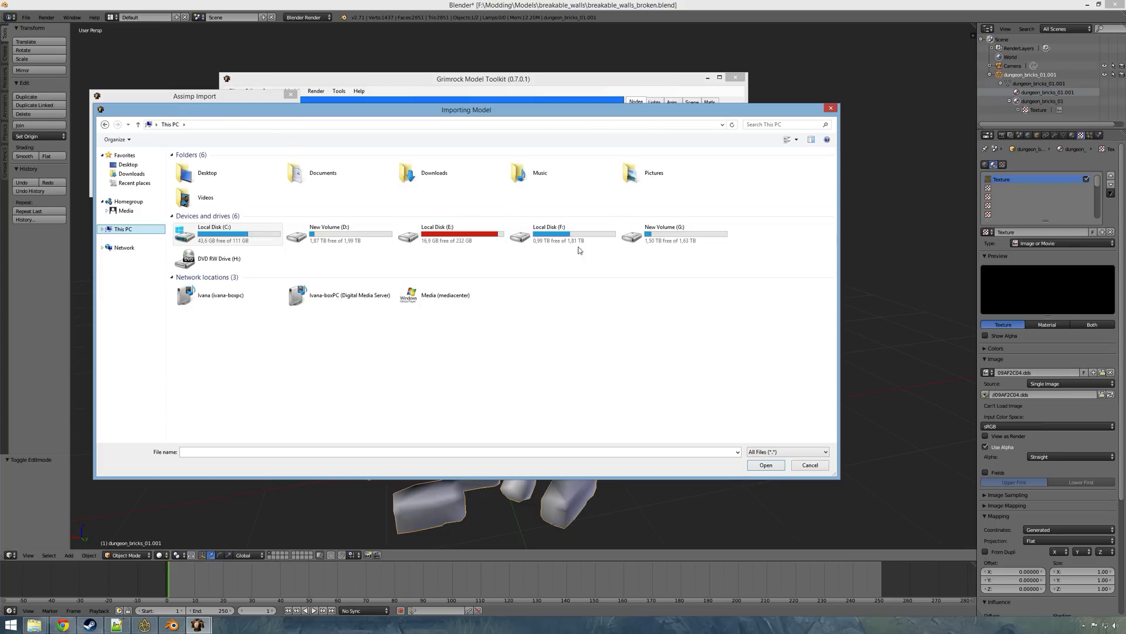
pyautogui.doubleClick(576, 242)
pyautogui.doubleClick(197, 229)
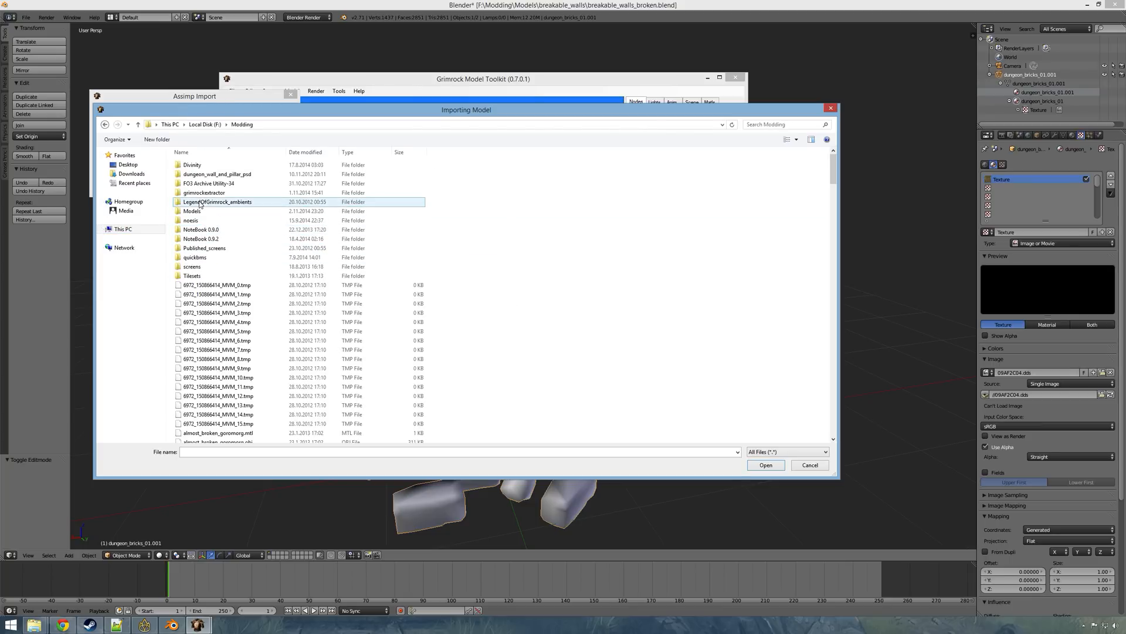
pyautogui.doubleClick(192, 211)
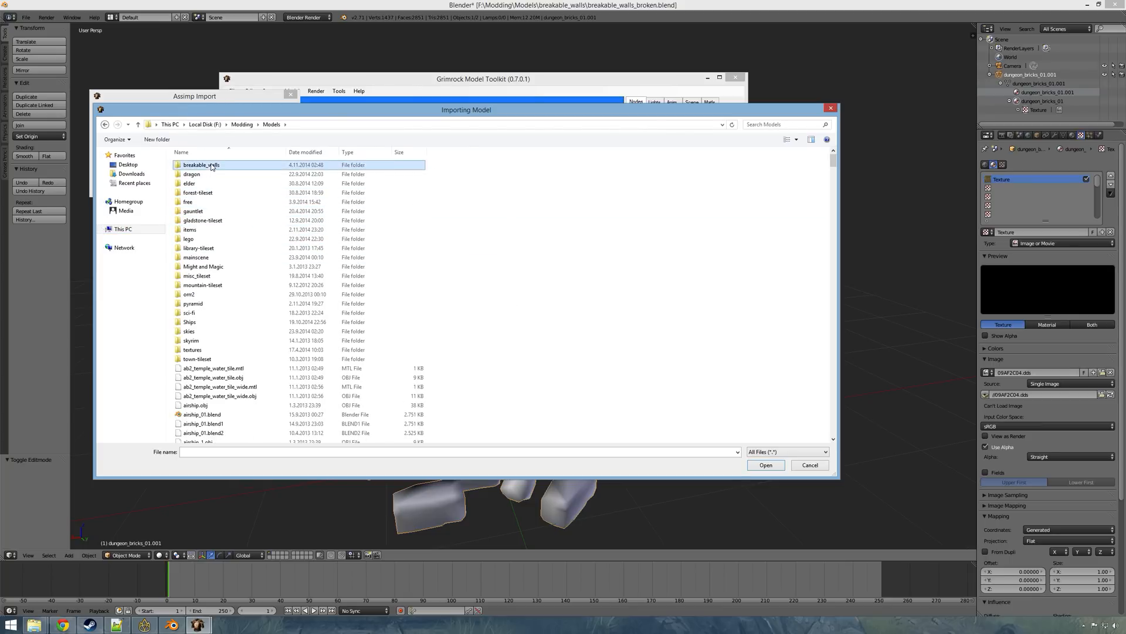
pyautogui.doubleClick(199, 165)
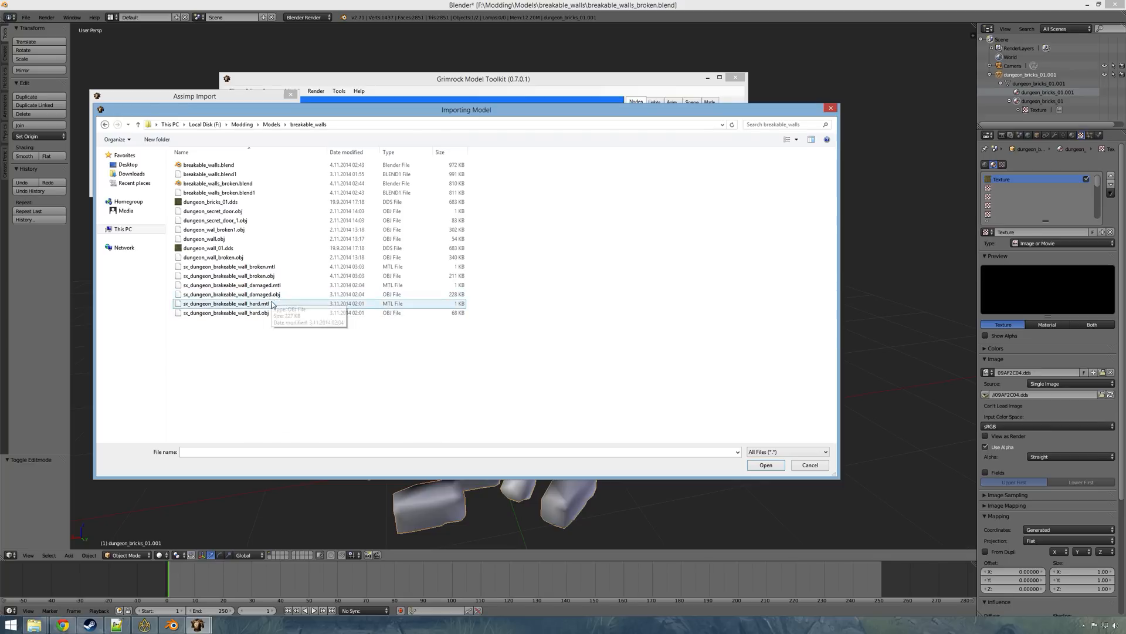
pyautogui.doubleClick(278, 275)
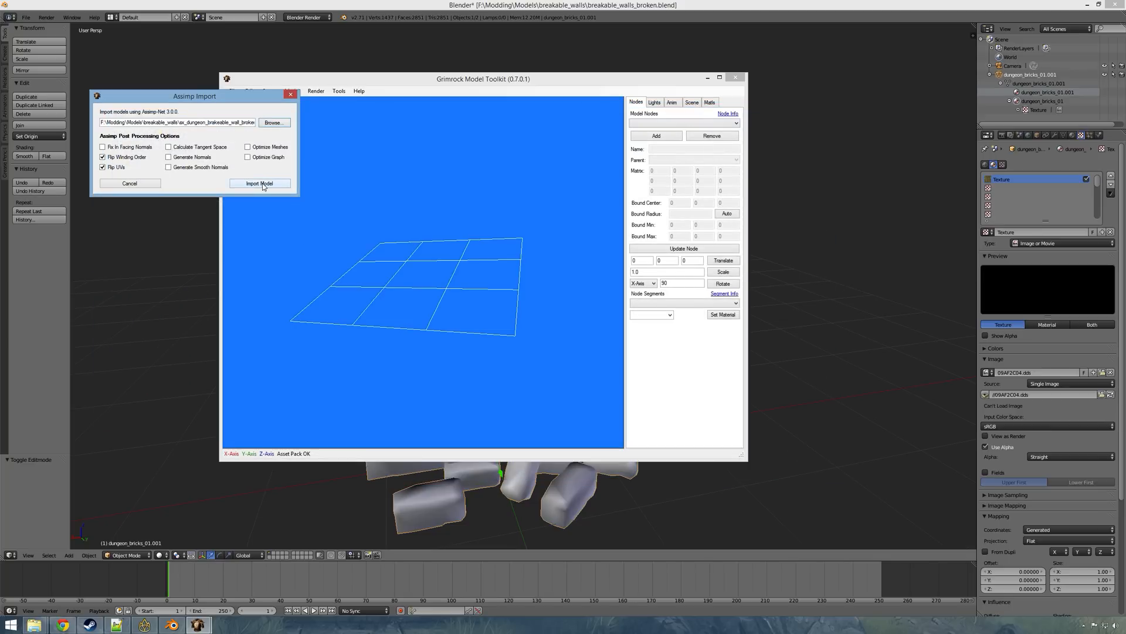
pyautogui.click(260, 184)
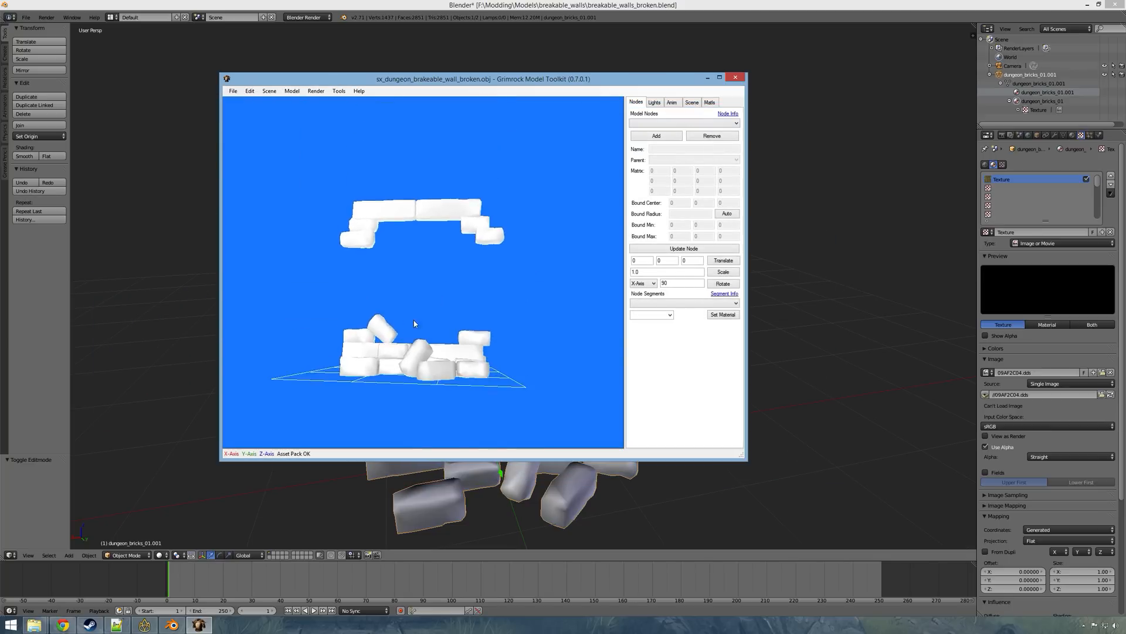
# Step: Select the model node sx_dungeon_brakeable_wall_broken.obj and check whether it has any segments
pyautogui.moveTo(461, 356); pyautogui.dragTo(340, 332)
pyautogui.click(653, 123)
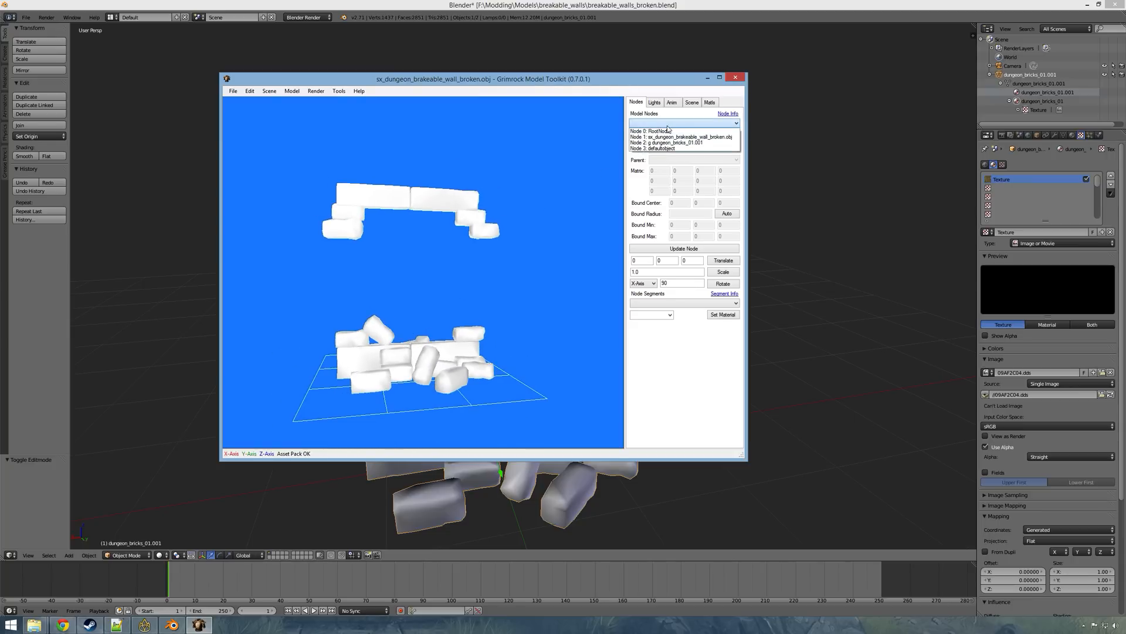
pyautogui.click(683, 137)
pyautogui.click(687, 304)
pyautogui.click(687, 305)
# Step: Set the material of the segment in node g dungeon_bricks_01.001 to dungeon_bricks_01
pyautogui.click(668, 124)
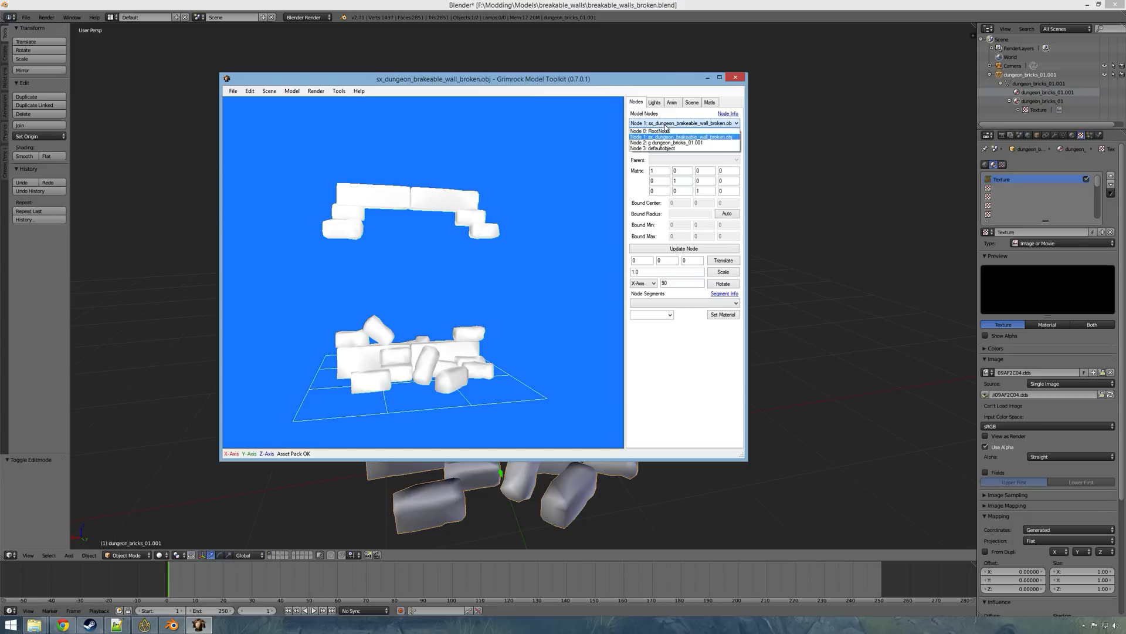
pyautogui.click(666, 142)
pyautogui.click(673, 303)
pyautogui.click(685, 312)
pyautogui.click(650, 315)
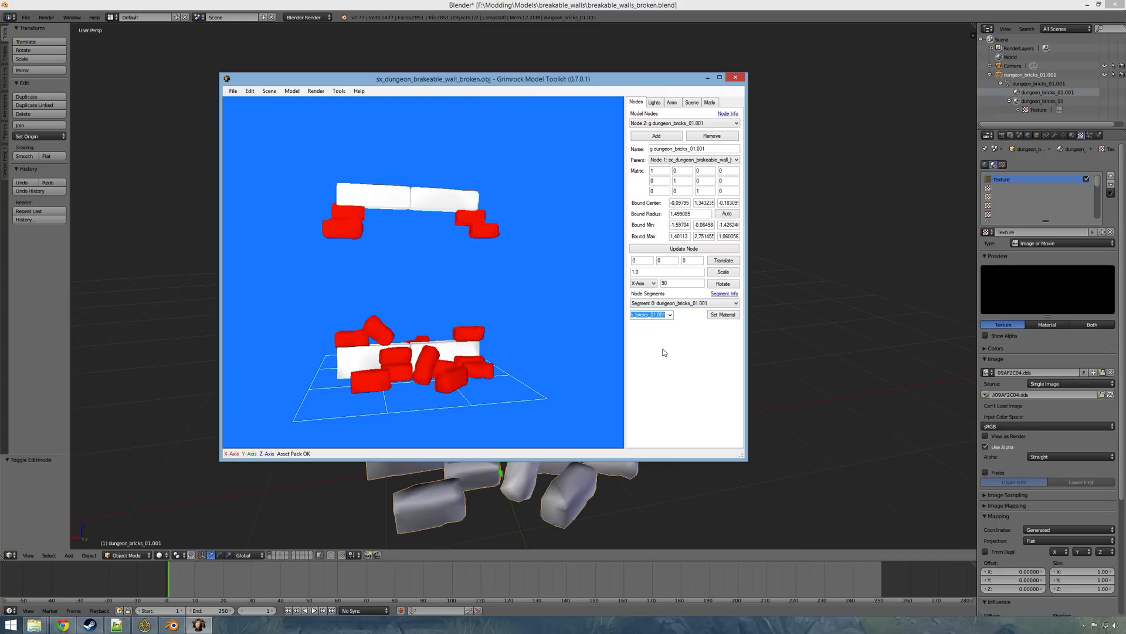
pyautogui.press('Right')
pyautogui.press('BackSpace')
pyautogui.press('BackSpace')
pyautogui.press('BackSpace')
pyautogui.press('BackSpace')
pyautogui.click(721, 315)
pyautogui.click(673, 122)
pyautogui.click(669, 331)
pyautogui.click(670, 315)
pyautogui.click(698, 336)
# Step: Widen the toolkit window and its node properties area, and view the brick model from slightly different angles
pyautogui.moveTo(747, 302); pyautogui.dragTo(848, 302)
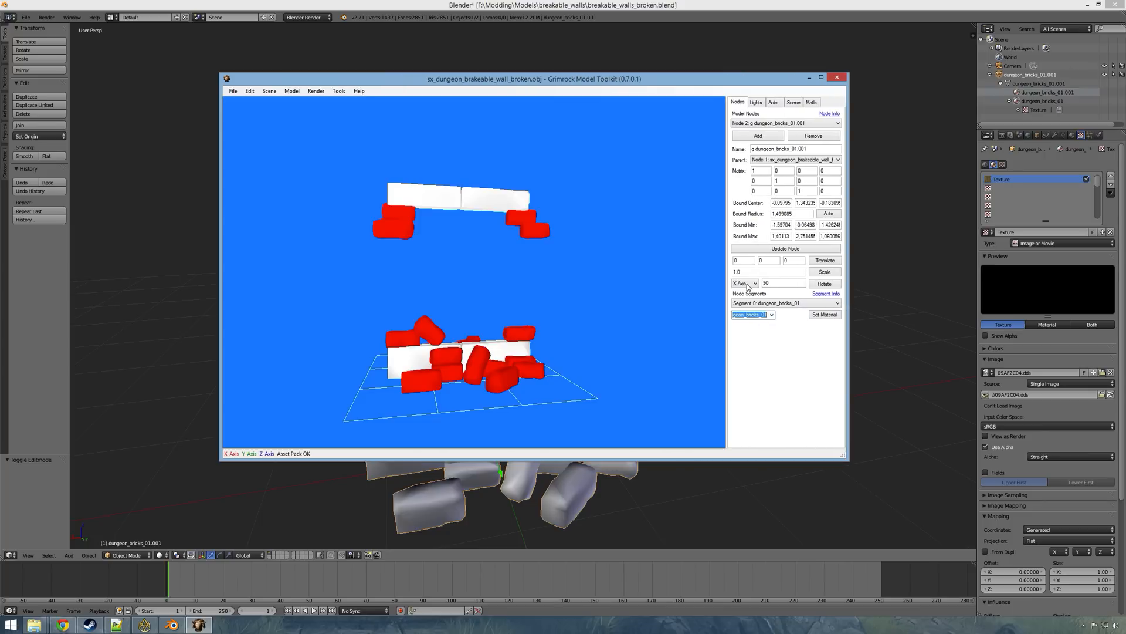
pyautogui.moveTo(730, 284); pyautogui.dragTo(610, 284)
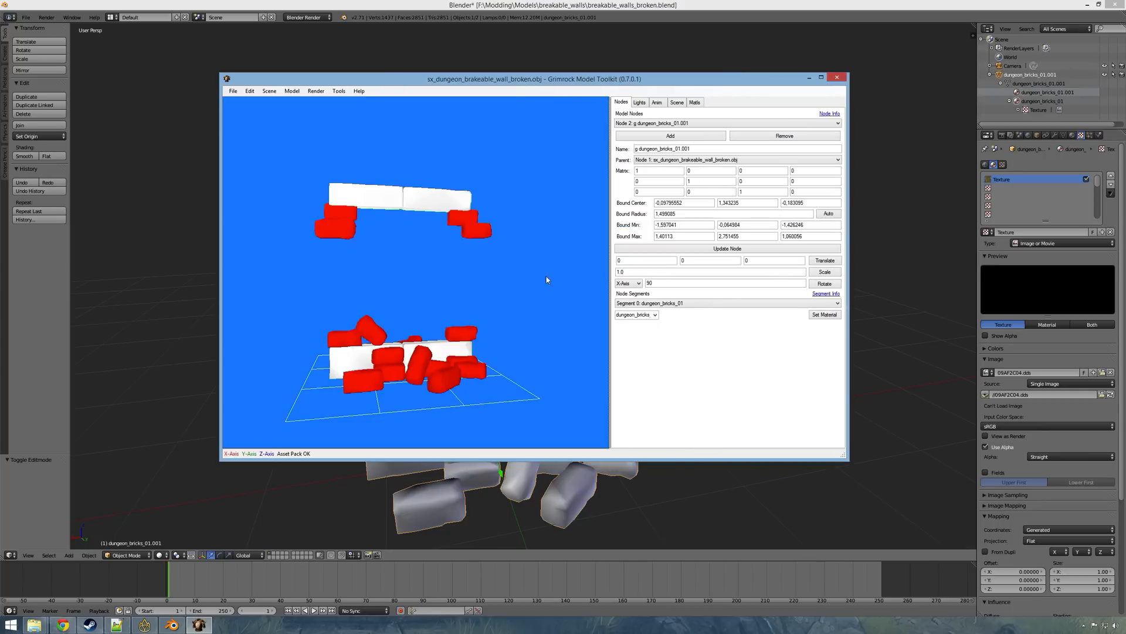
pyautogui.moveTo(528, 278); pyautogui.dragTo(550, 277)
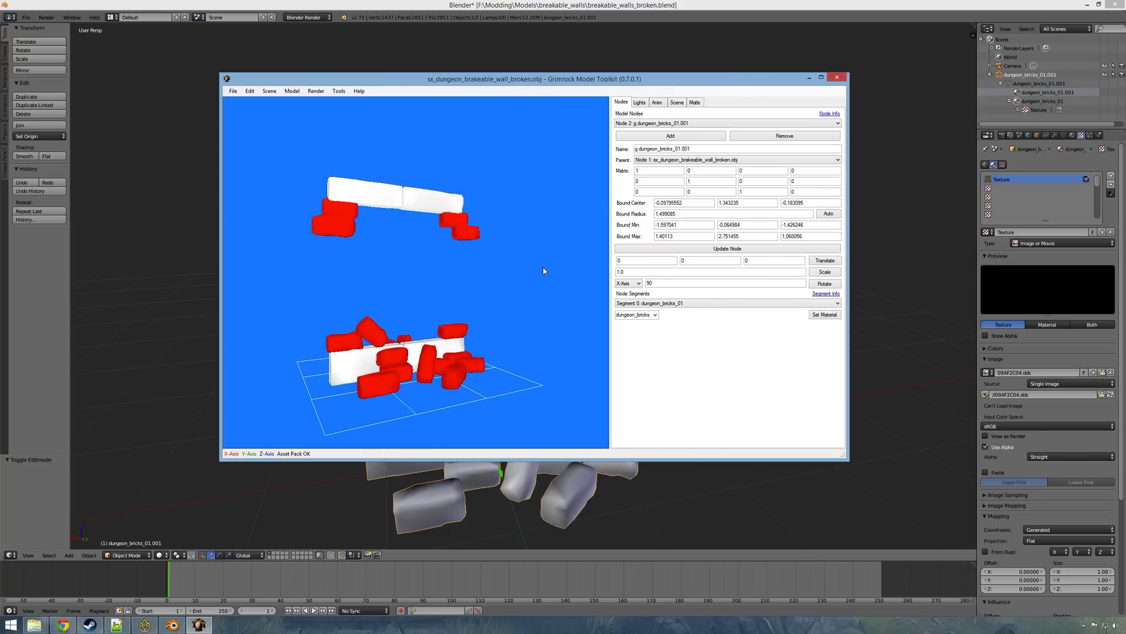
pyautogui.moveTo(543, 271); pyautogui.dragTo(457, 239)
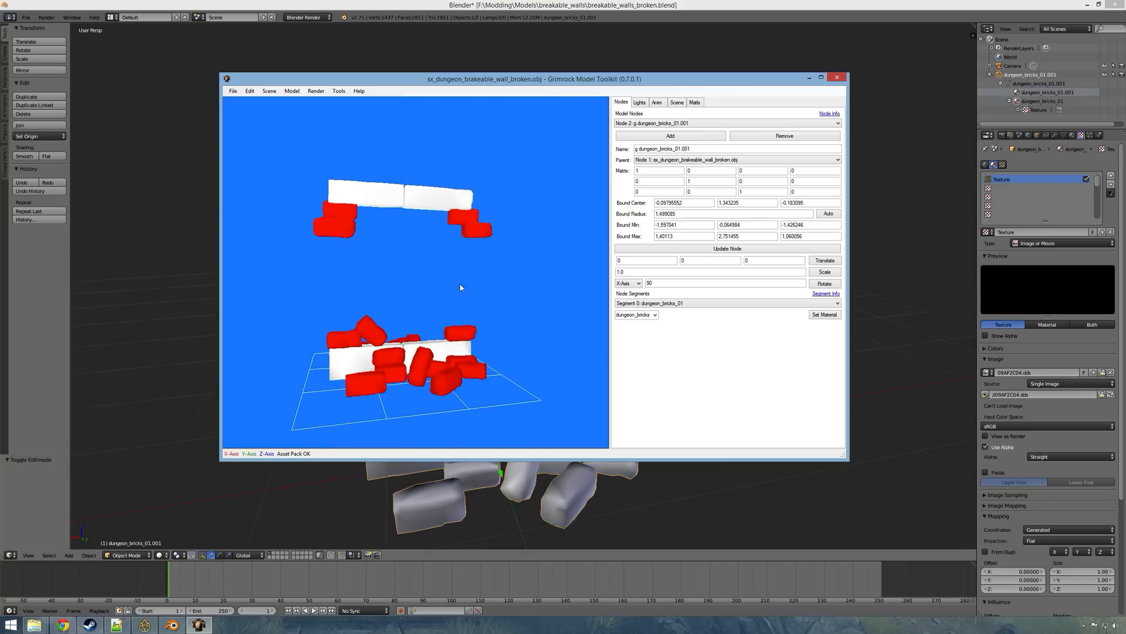
# Step: Select the defaultobject node and check the full material name of its segment
pyautogui.click(691, 125)
pyautogui.click(688, 149)
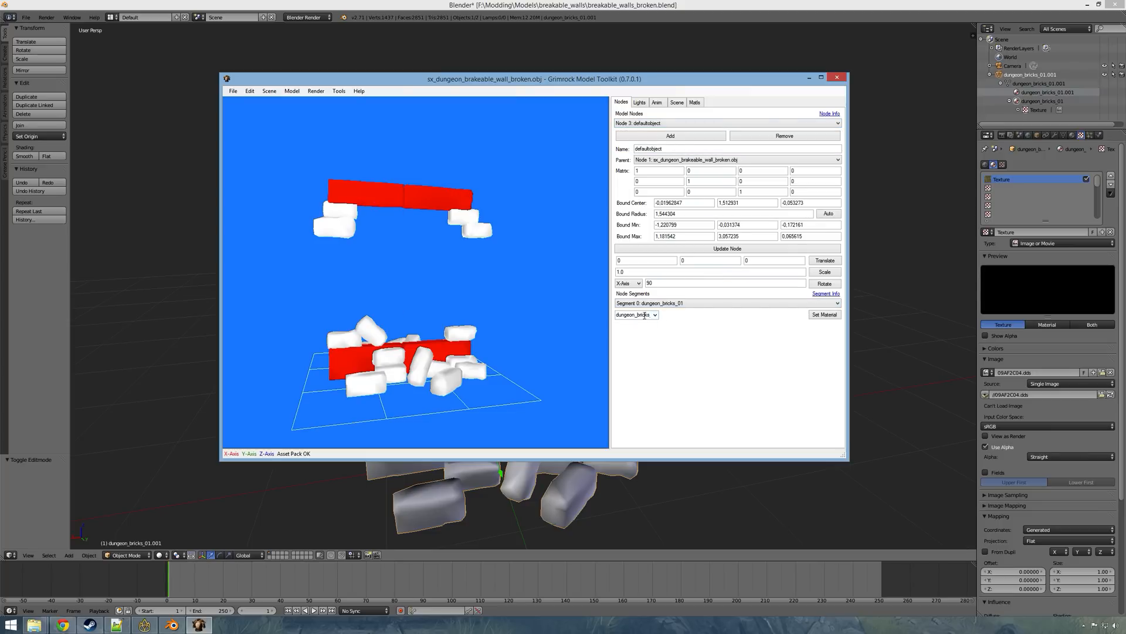
pyautogui.click(655, 315)
pyautogui.click(641, 325)
pyautogui.press('Left')
pyautogui.press('Left')
pyautogui.press('Left')
pyautogui.press('Left')
pyautogui.press('Left')
pyautogui.press('Left')
pyautogui.press('Left')
pyautogui.press('Left')
pyautogui.press('Left')
pyautogui.press('Left')
pyautogui.press('End')
# Step: Select the node g dungeon_bricks_01.001 and its dungeon_bricks_01 segment
pyautogui.click(661, 125)
pyautogui.click(663, 144)
pyautogui.click(664, 303)
pyautogui.click(660, 312)
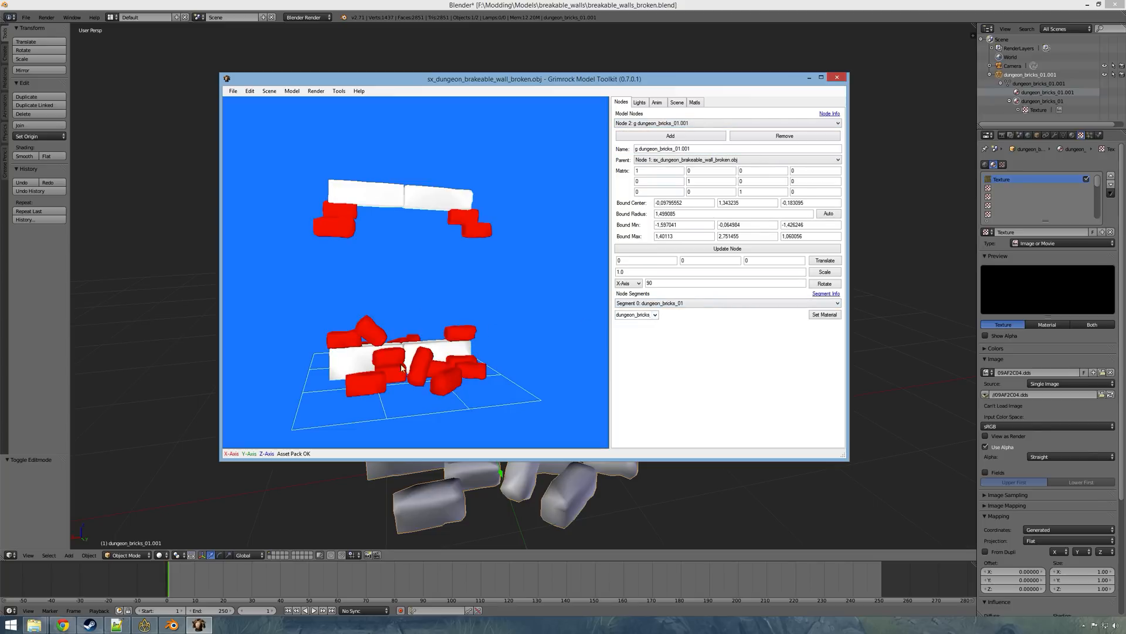
# Step: Check the material choices available for the segment dungeon_bricks_01 and view the model from another angle
pyautogui.moveTo(516, 303); pyautogui.dragTo(484, 305)
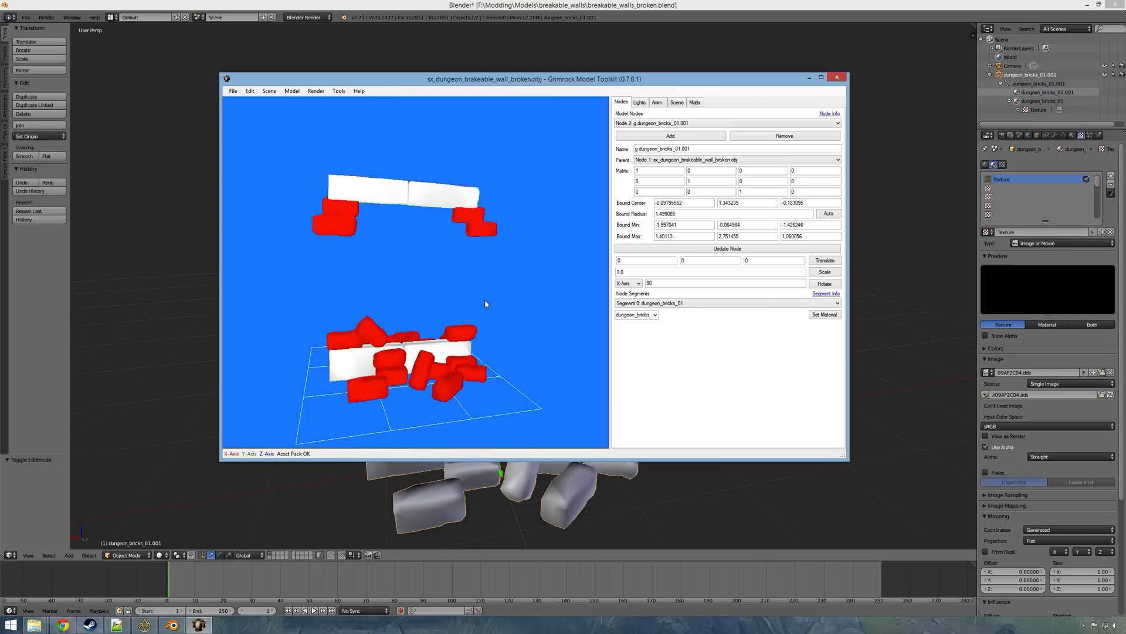
pyautogui.click(655, 315)
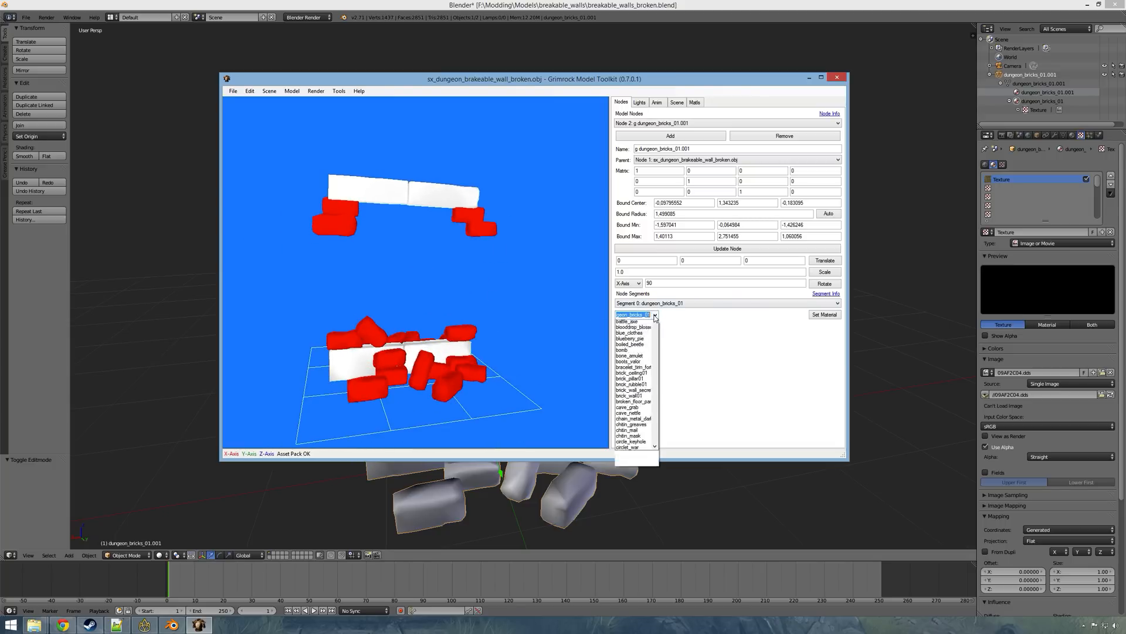
pyautogui.click(672, 320)
pyautogui.moveTo(453, 345); pyautogui.dragTo(449, 251)
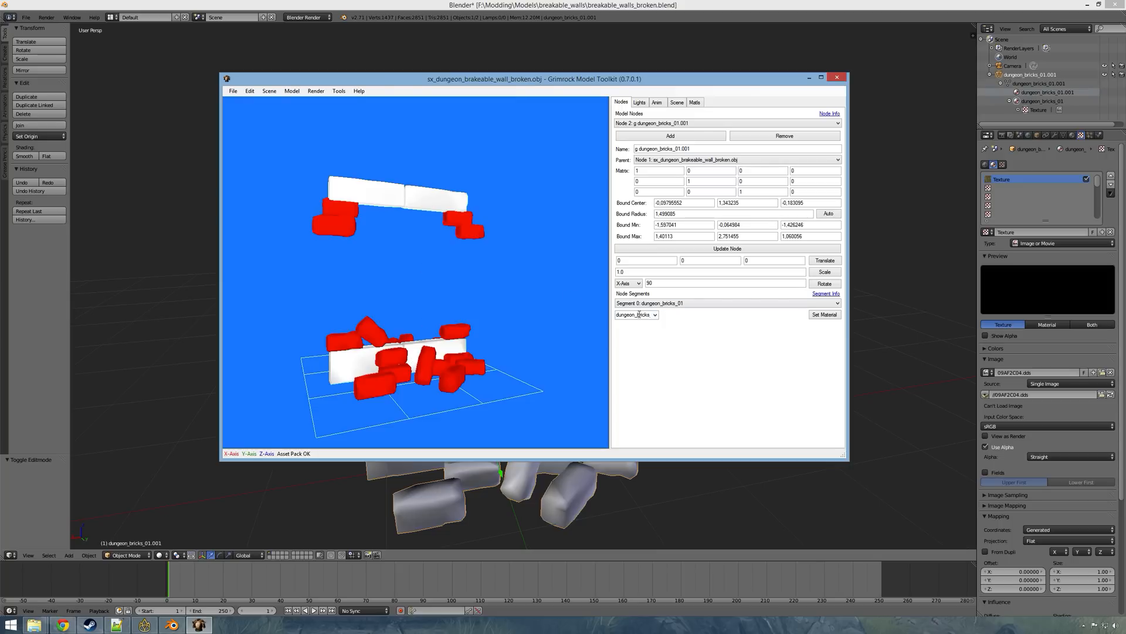
# Step: Recalculate the tangents and bitangents of the broken wall model
pyautogui.moveTo(400, 183); pyautogui.dragTo(381, 159)
pyautogui.click(295, 93)
pyautogui.click(318, 113)
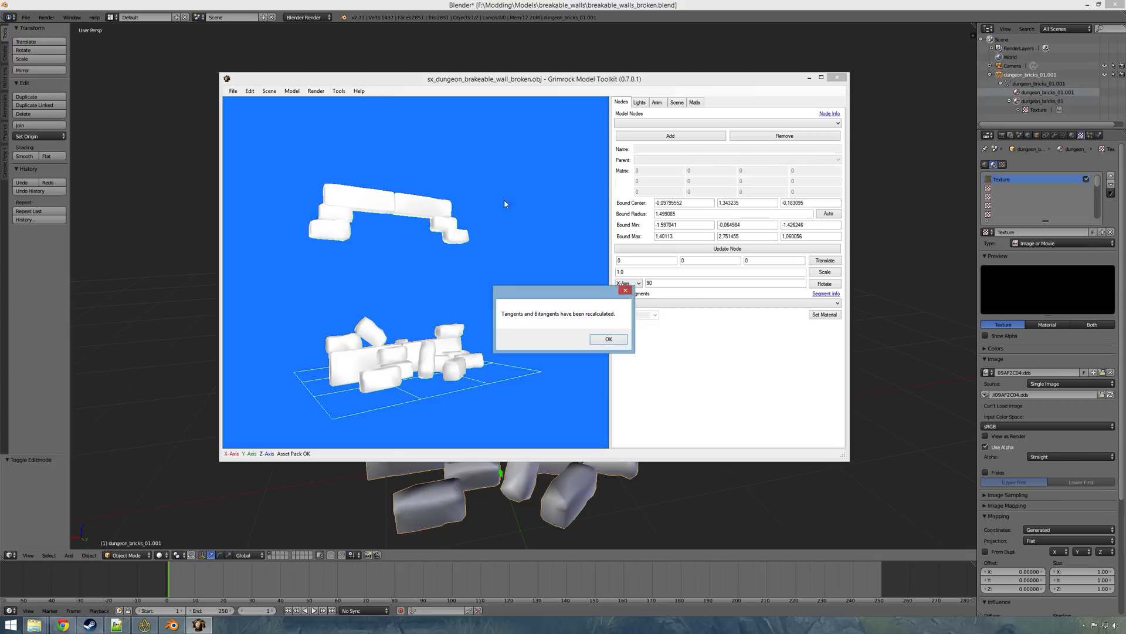
pyautogui.click(608, 339)
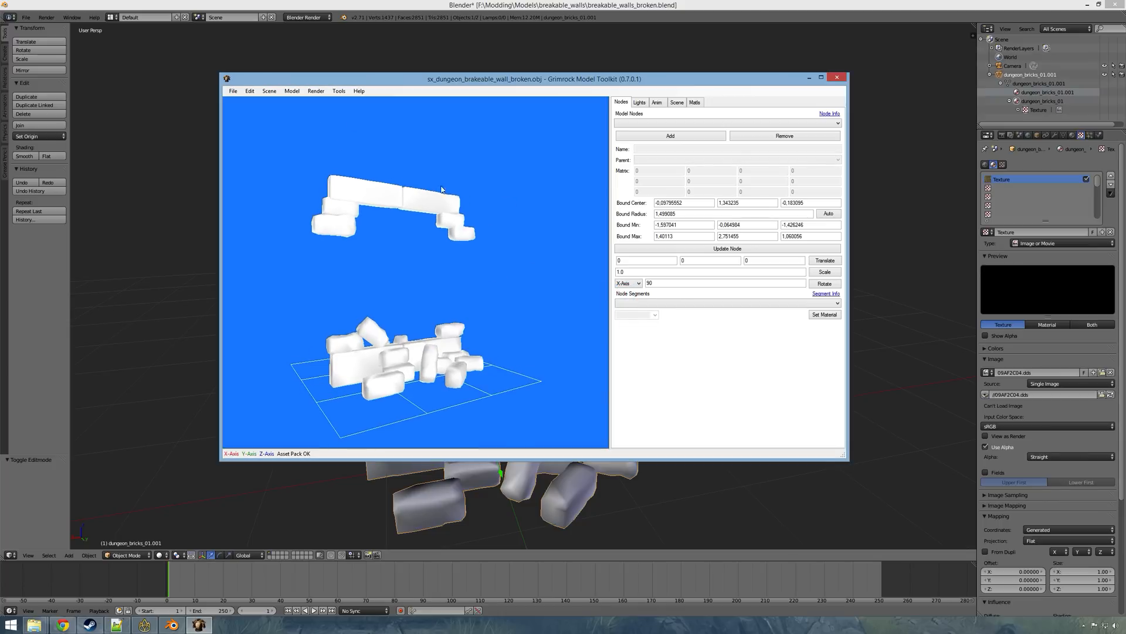
# Step: Try to save the model as sx_dungeon_breakable_wall_broken.model in the models folder of mod_assets
pyautogui.click(233, 91)
pyautogui.click(260, 112)
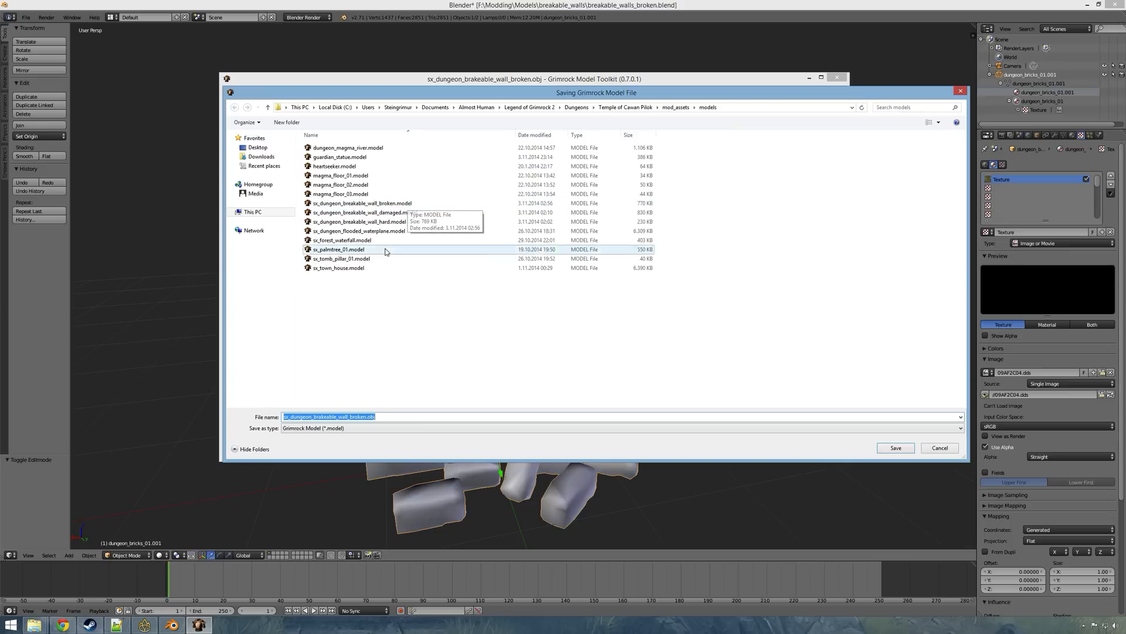
pyautogui.click(401, 205)
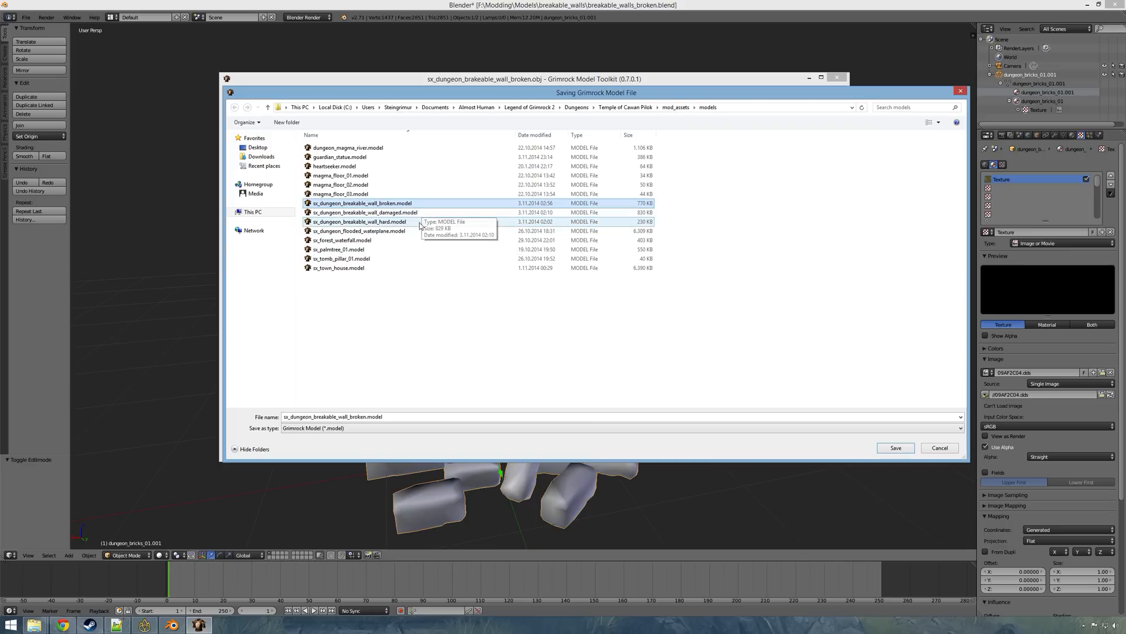
pyautogui.click(352, 222)
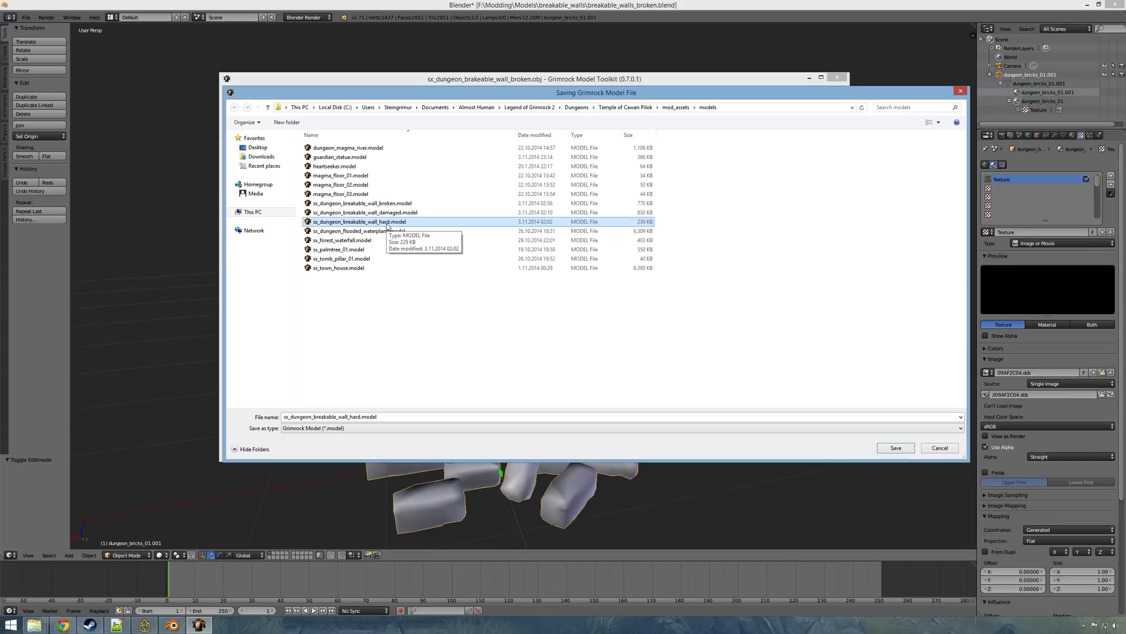
pyautogui.click(407, 213)
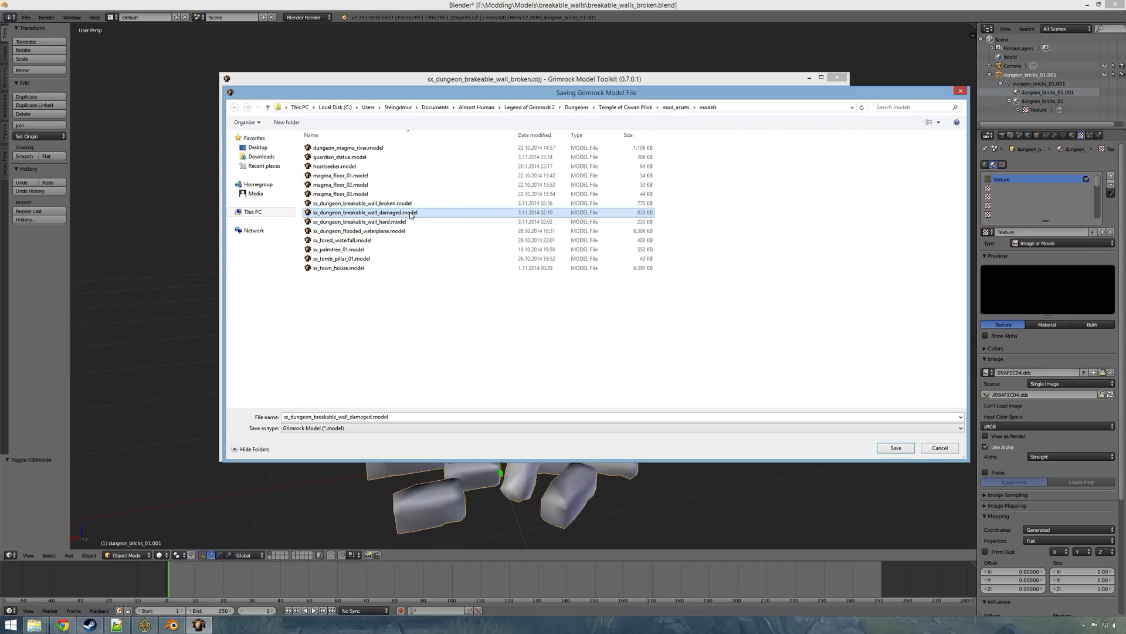
pyautogui.click(415, 203)
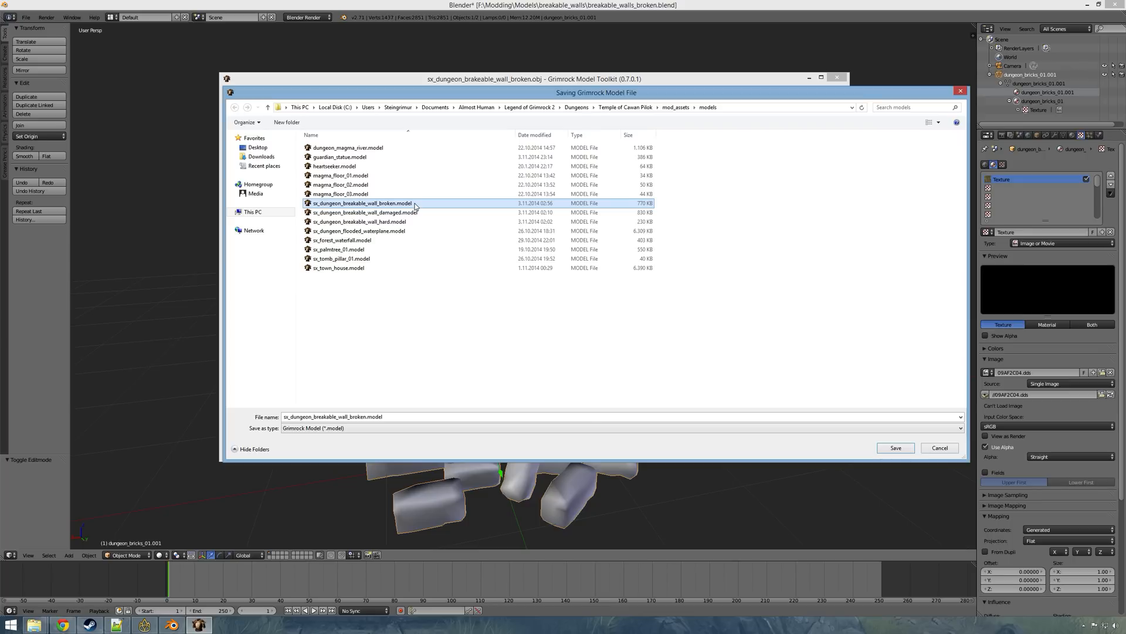
pyautogui.click(904, 449)
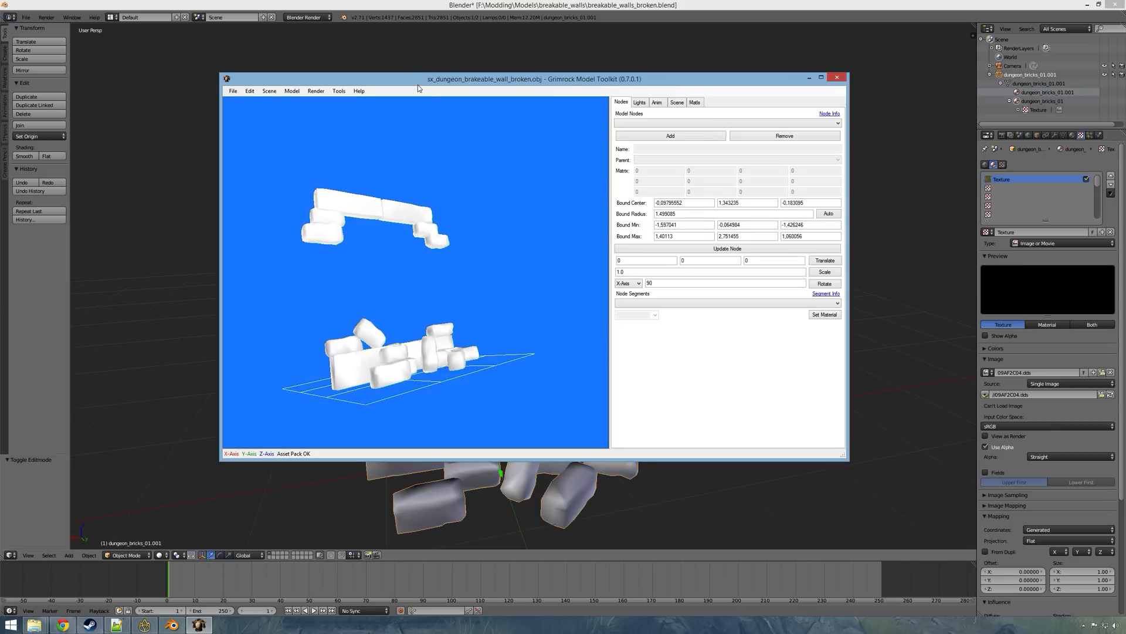
# Step: Move the toolkit window up slightly, then switch to File Explorer and show This PC
pyautogui.moveTo(417, 85); pyautogui.dragTo(396, 67)
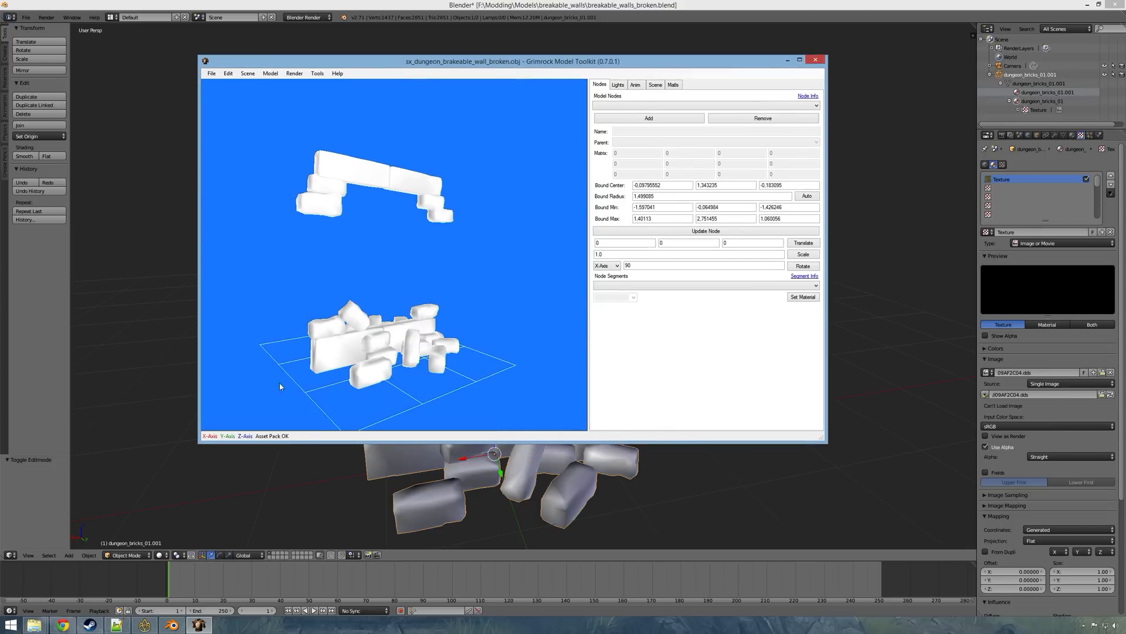
pyautogui.moveTo(34, 624)
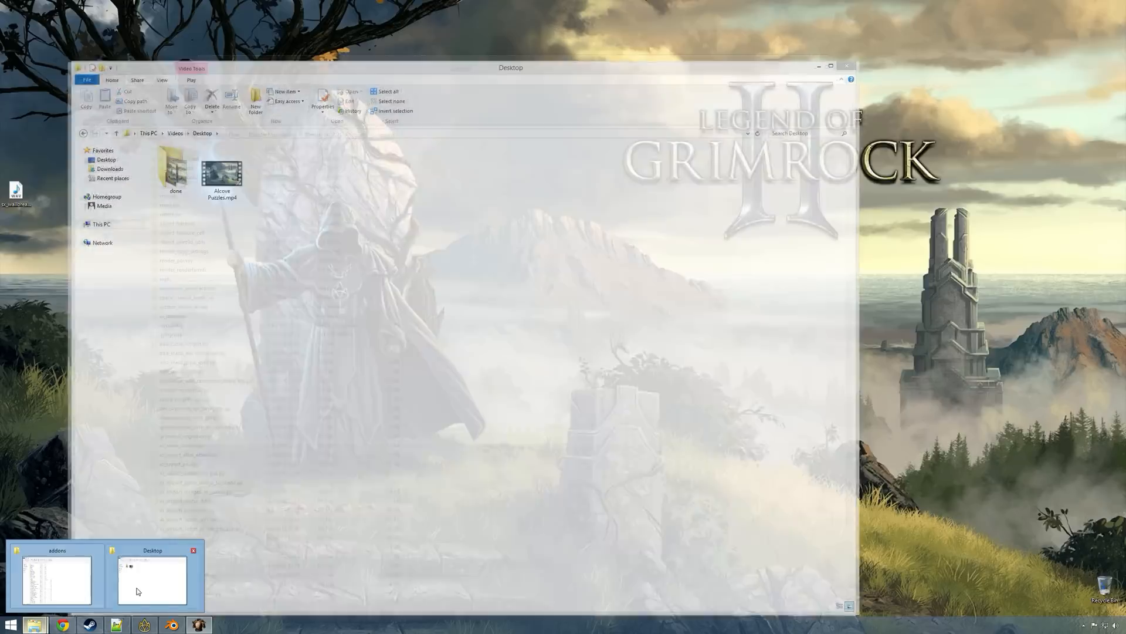
pyautogui.click(153, 581)
pyautogui.click(102, 224)
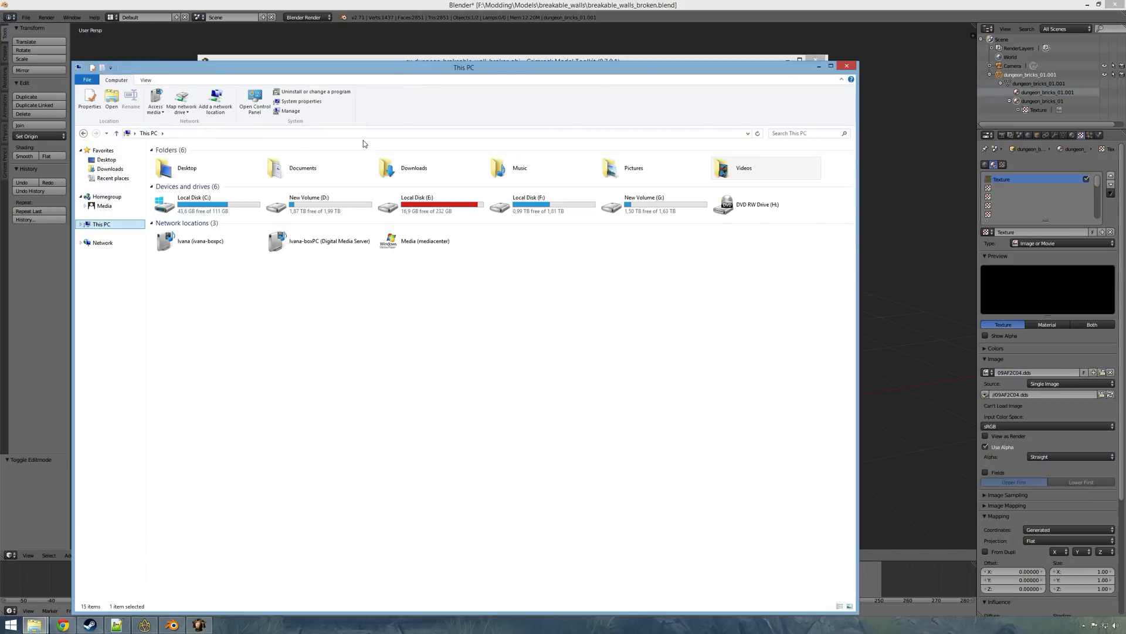
pyautogui.doubleClick(407, 165)
pyautogui.click(115, 226)
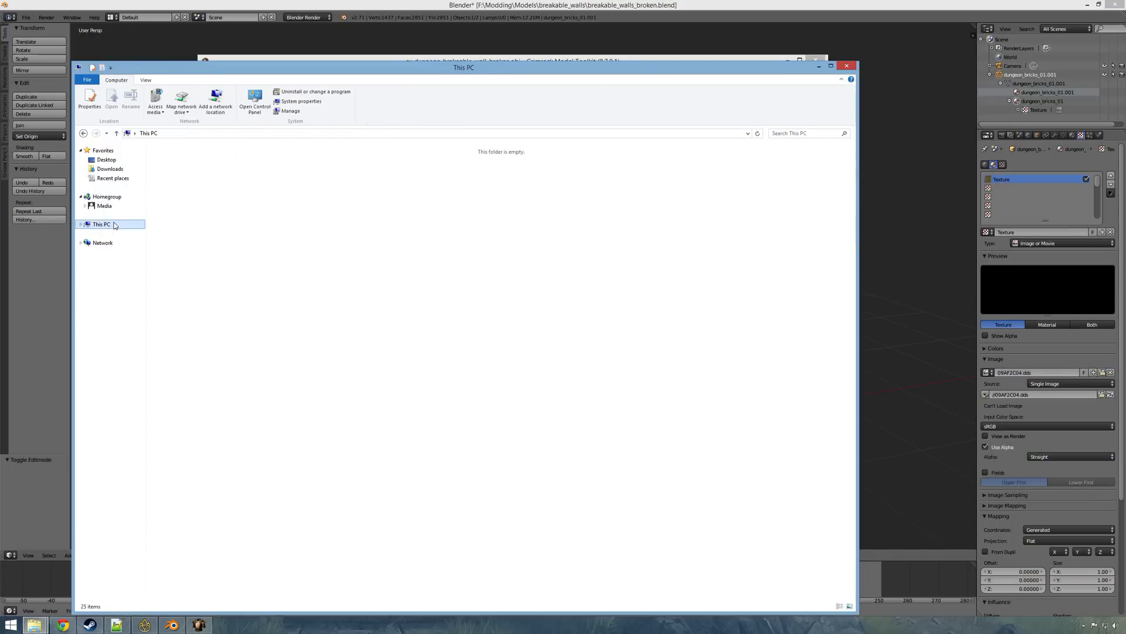
# Step: Open the folder Documents\Almost Human\Legend of Grimrock 2\Dungeons\Temple of Cawan Pilok\mod_assets\models
pyautogui.doubleClick(301, 169)
pyautogui.doubleClick(191, 197)
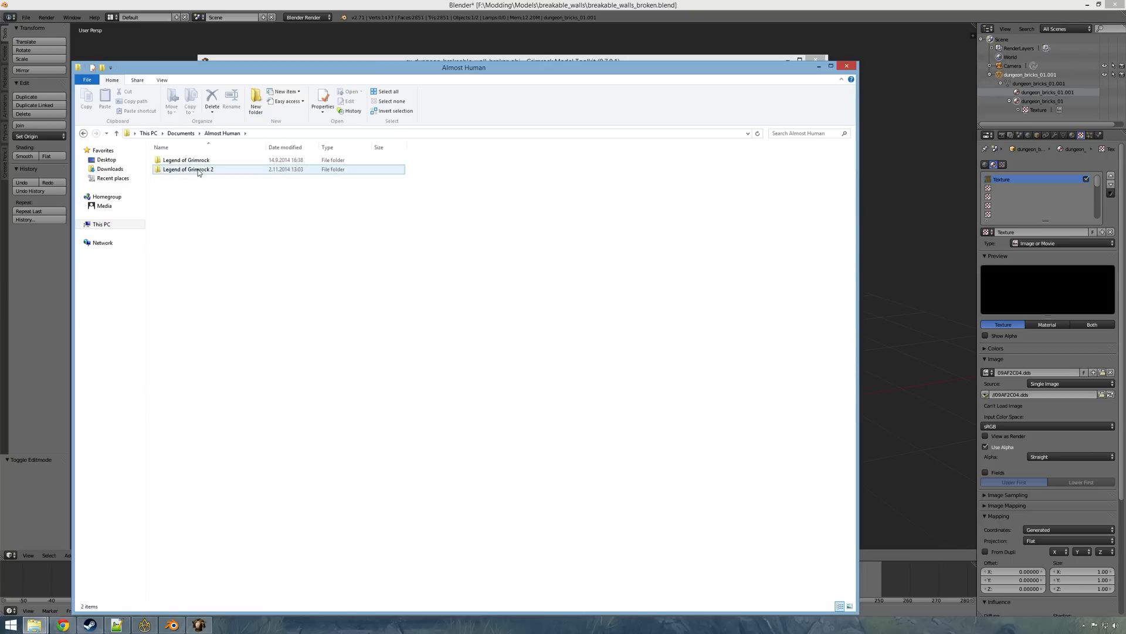
pyautogui.doubleClick(198, 170)
pyautogui.doubleClick(207, 161)
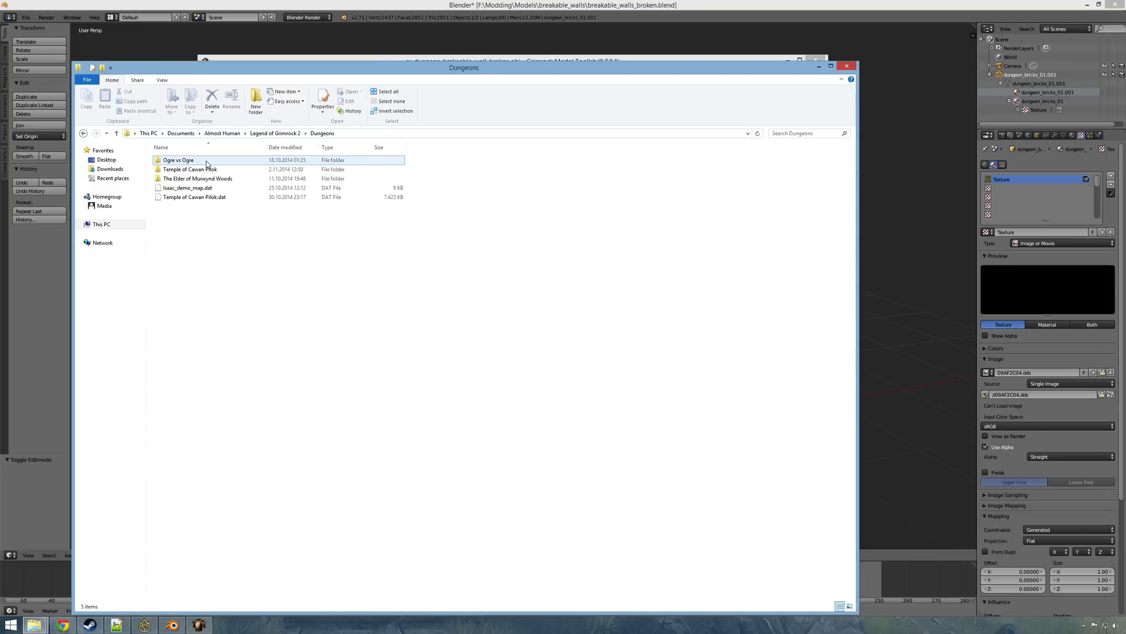
pyautogui.doubleClick(206, 169)
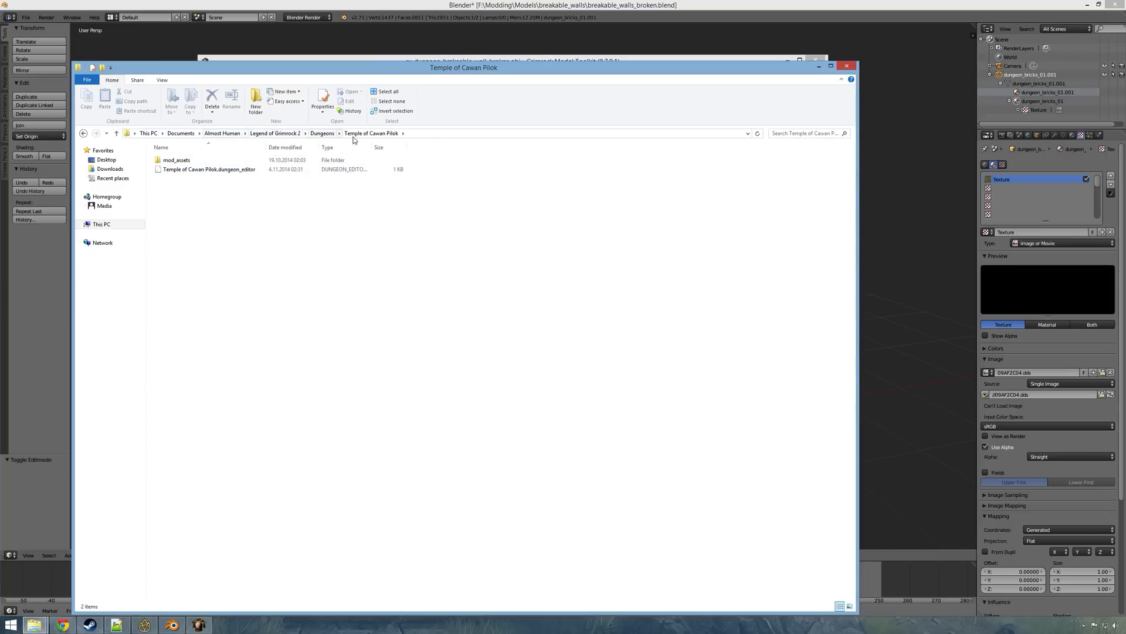
pyautogui.doubleClick(195, 161)
pyautogui.click(202, 187)
pyautogui.doubleClick(202, 178)
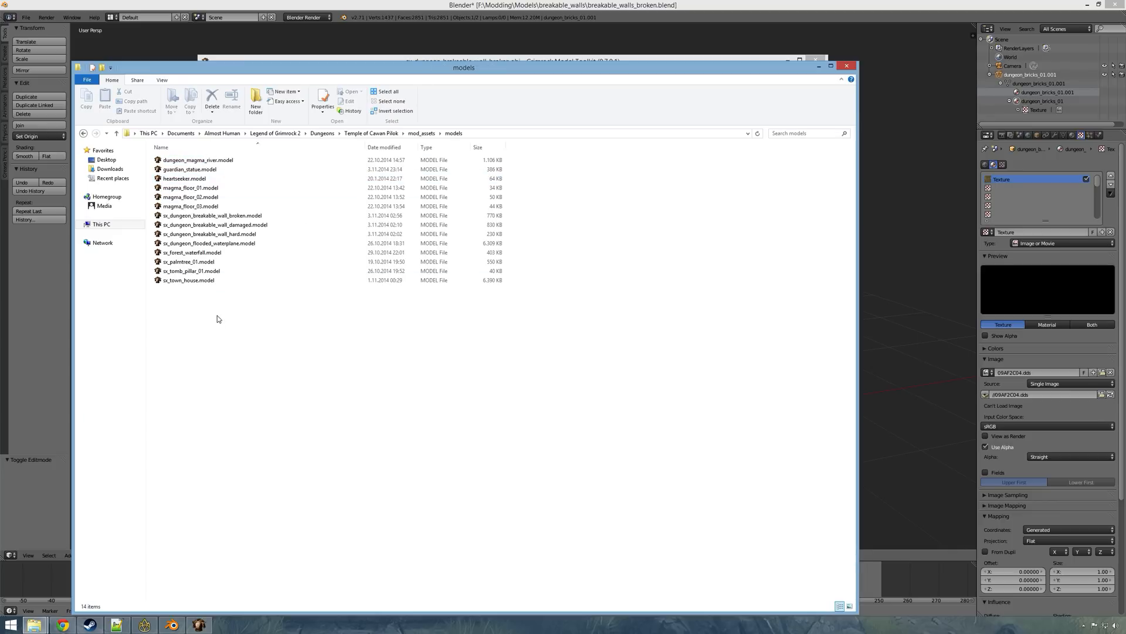
# Step: Select the broken, damaged and hard breakable wall model files together, then clear the selection
pyautogui.click(240, 216)
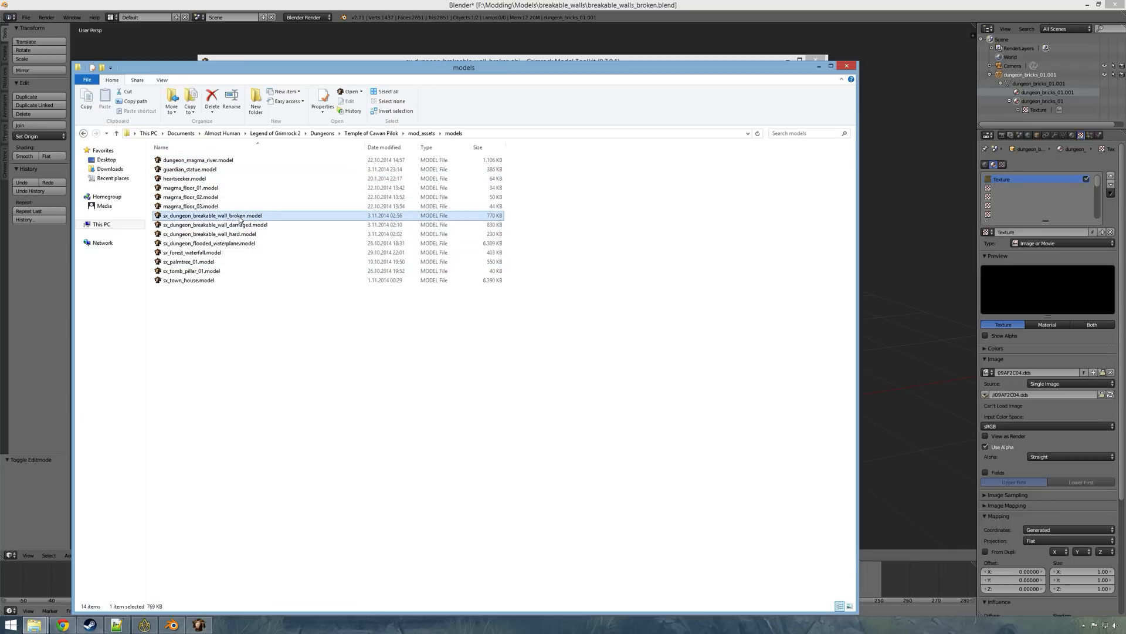
pyautogui.keyDown('shift'); pyautogui.click(235, 234); pyautogui.keyUp('shift')
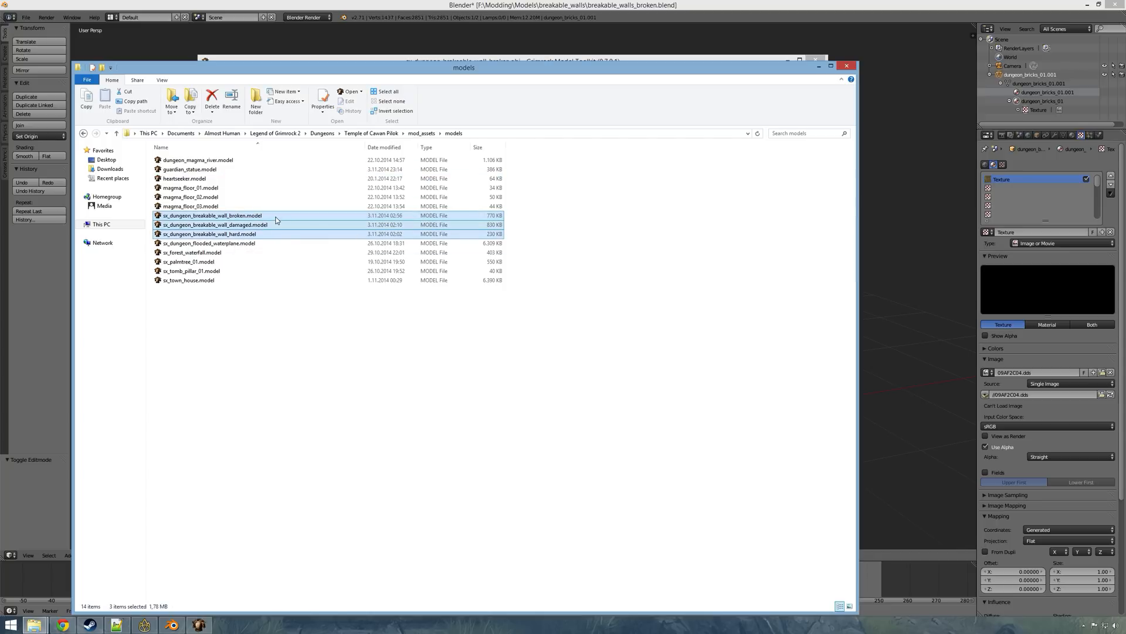
pyautogui.click(266, 326)
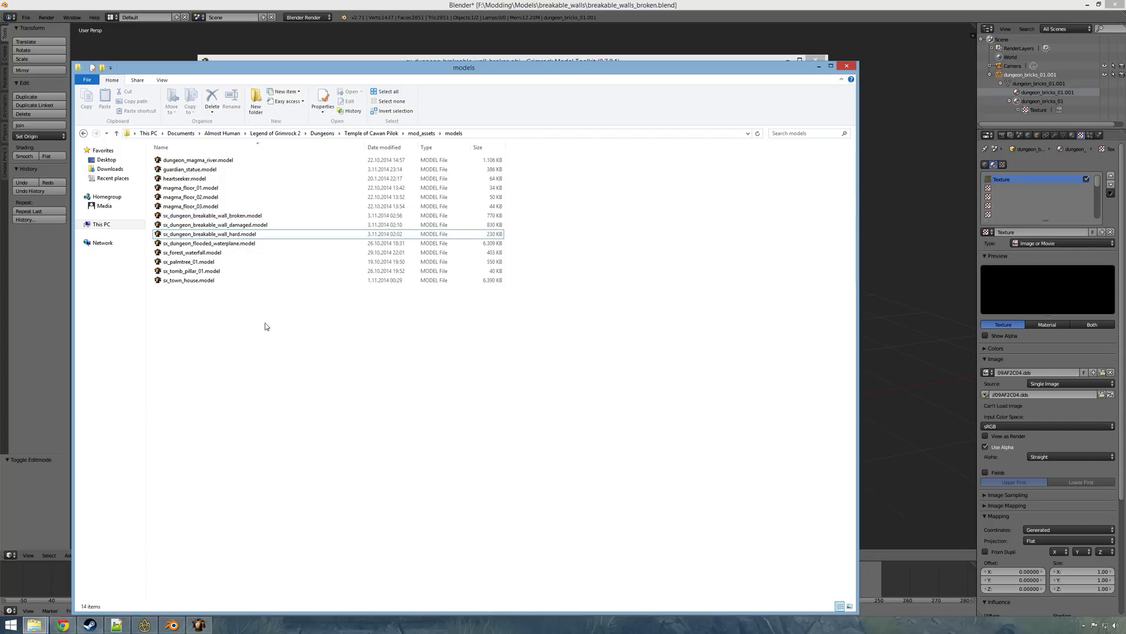
# Step: Open sx_dungeon_breakable_wall_broken.model in Grimrock Model Toolkit, inspect it from several angles and close it
pyautogui.doubleClick(254, 216)
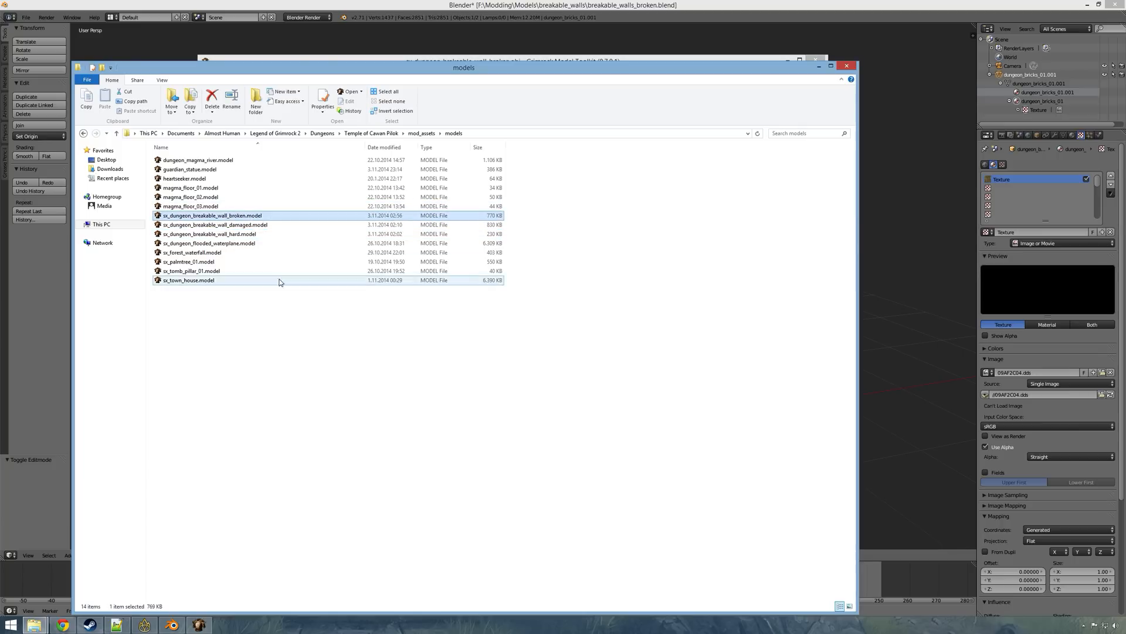
pyautogui.moveTo(246, 257)
pyautogui.mouseDown()
pyautogui.moveTo(219, 276)
pyautogui.moveTo(234, 258)
pyautogui.mouseUp()
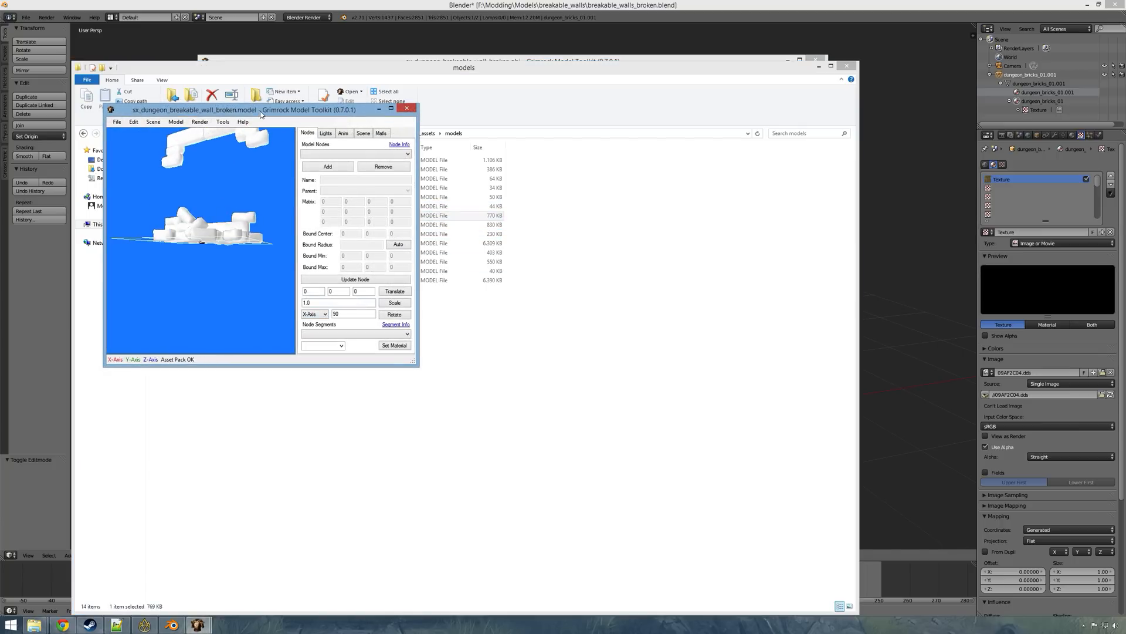
pyautogui.moveTo(260, 111); pyautogui.dragTo(321, 180)
pyautogui.moveTo(298, 260); pyautogui.dragTo(278, 319)
pyautogui.moveTo(233, 245); pyautogui.dragTo(269, 293)
pyautogui.click(468, 176)
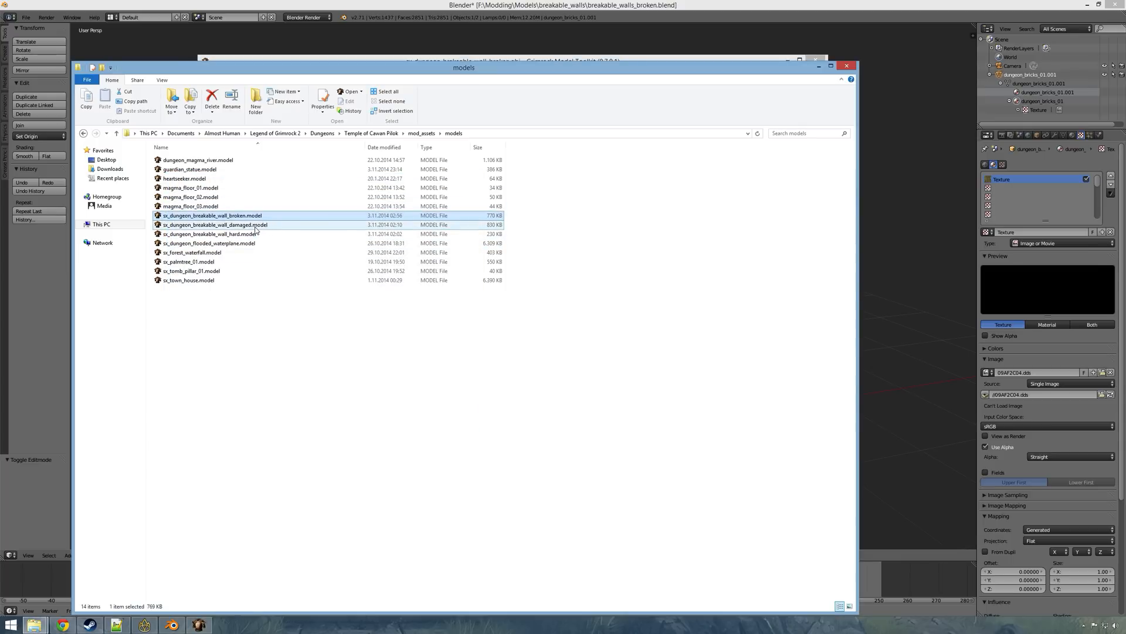
# Step: Open sx_dungeon_breakable_wall_damaged.model, inspect the damaged wall from several angles and close it
pyautogui.click(255, 227)
pyautogui.doubleClick(256, 228)
pyautogui.moveTo(242, 254); pyautogui.dragTo(241, 295)
pyautogui.moveTo(234, 256); pyautogui.dragTo(277, 208)
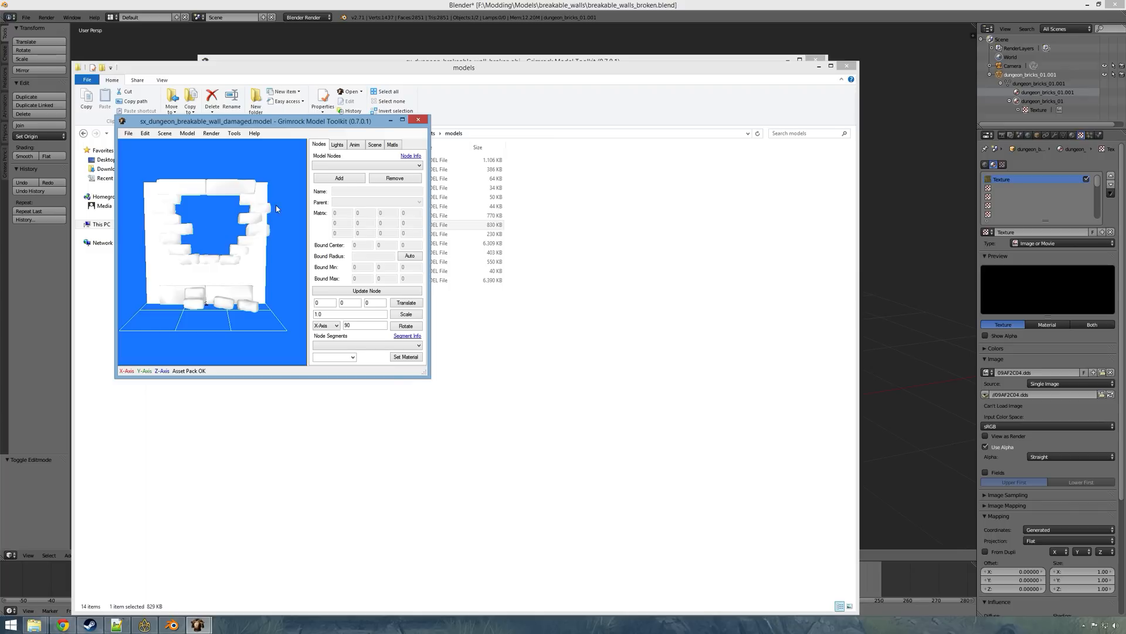
pyautogui.click(417, 120)
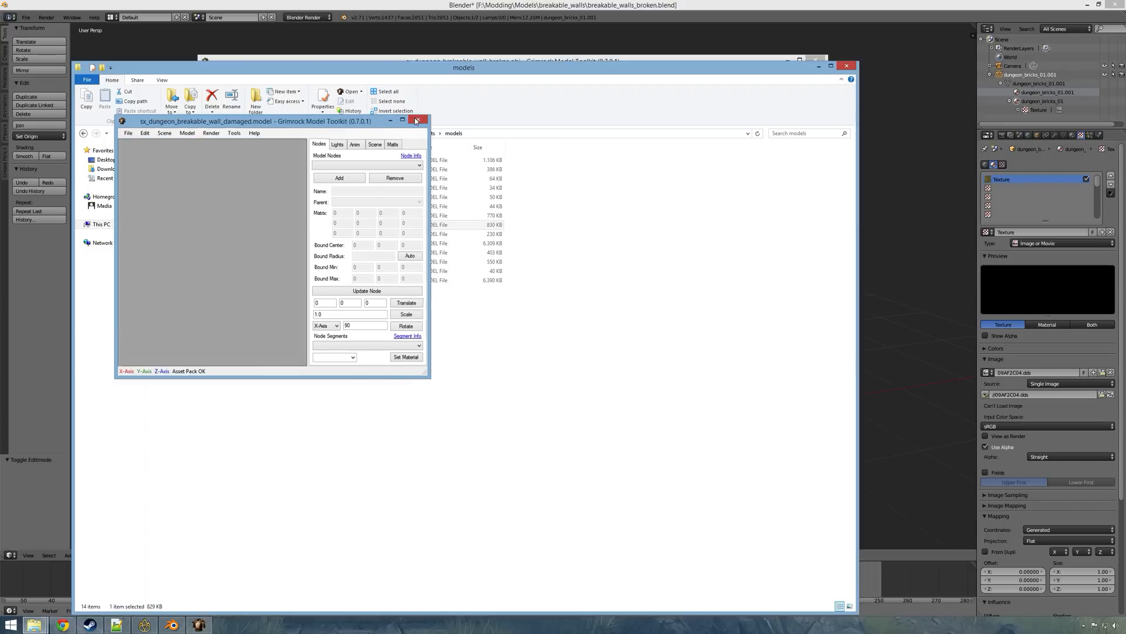
# Step: Open sx_dungeon_breakable_wall_hard.model, inspect the intact wall from several angles and close it
pyautogui.click(247, 235)
pyautogui.doubleClick(248, 234)
pyautogui.moveTo(245, 263); pyautogui.dragTo(217, 230)
pyautogui.moveTo(218, 269); pyautogui.dragTo(221, 301)
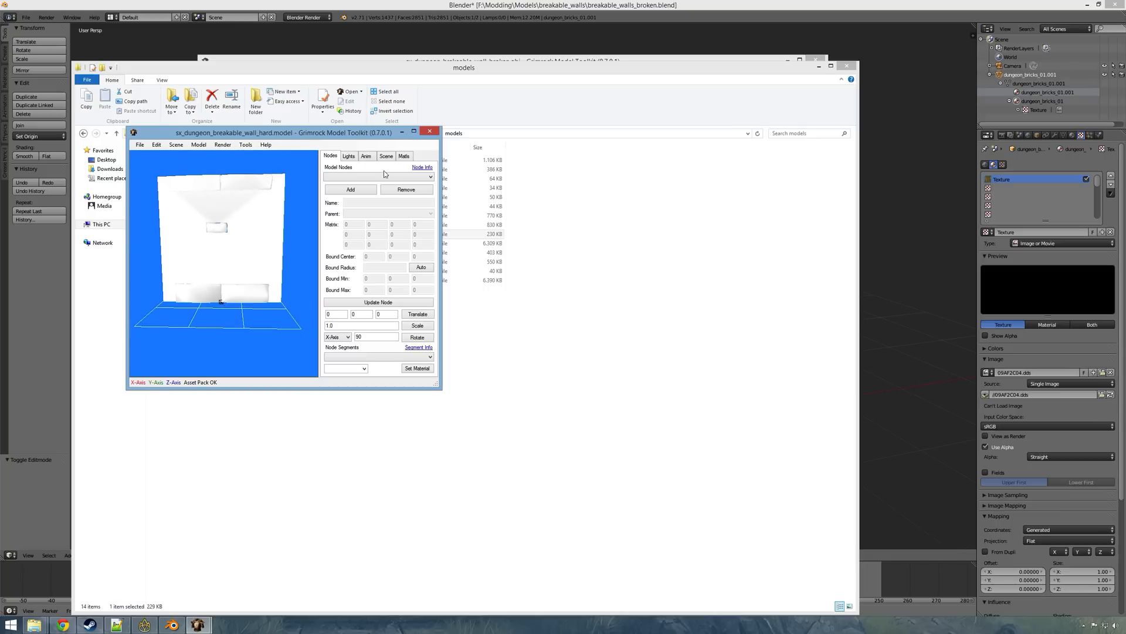
pyautogui.click(430, 132)
# Step: Select the broken, damaged and hard wall model files one after another
pyautogui.click(241, 216)
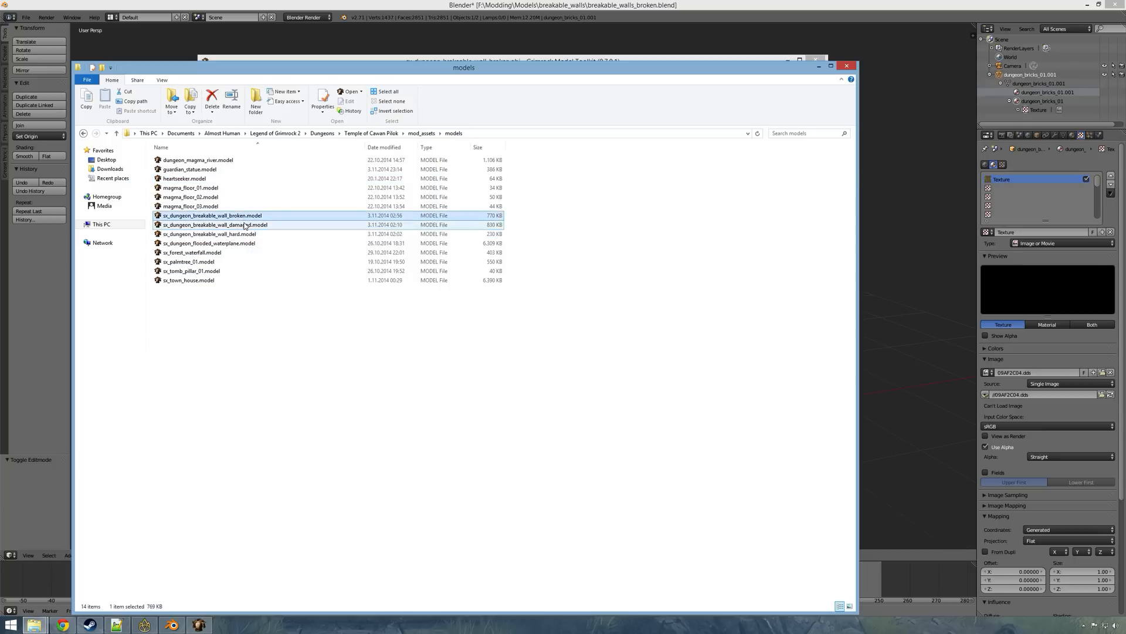
pyautogui.click(246, 224)
pyautogui.click(245, 234)
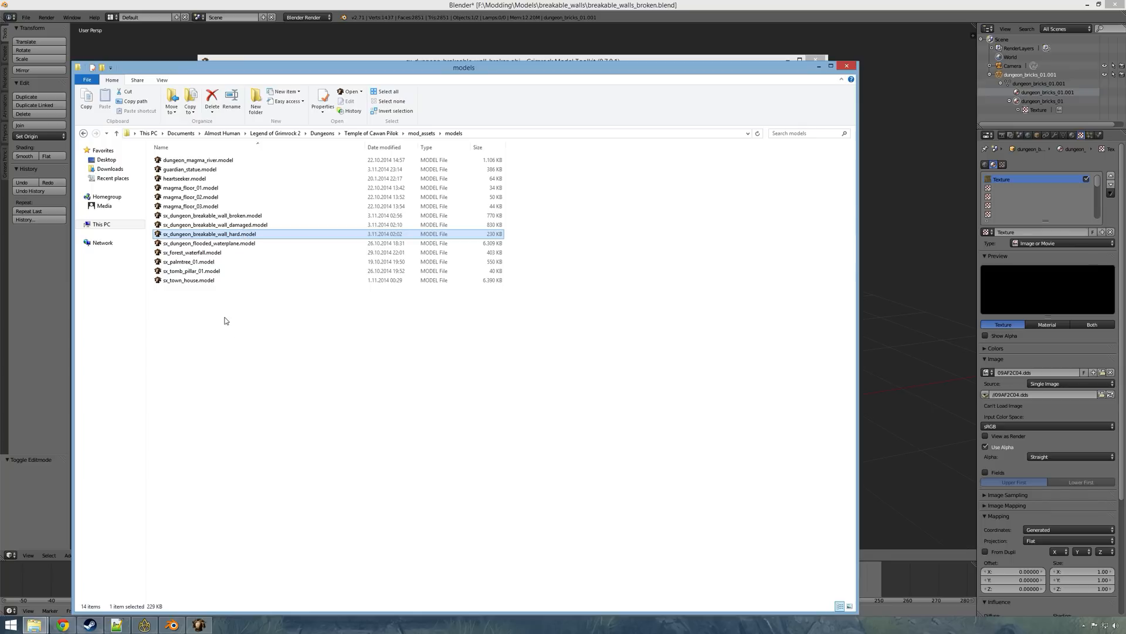
# Step: Restore the Blender window to a smaller size, minimize the Dungeon Editor and move Blender clear of the desktop's sound file
pyautogui.doubleClick(247, 4)
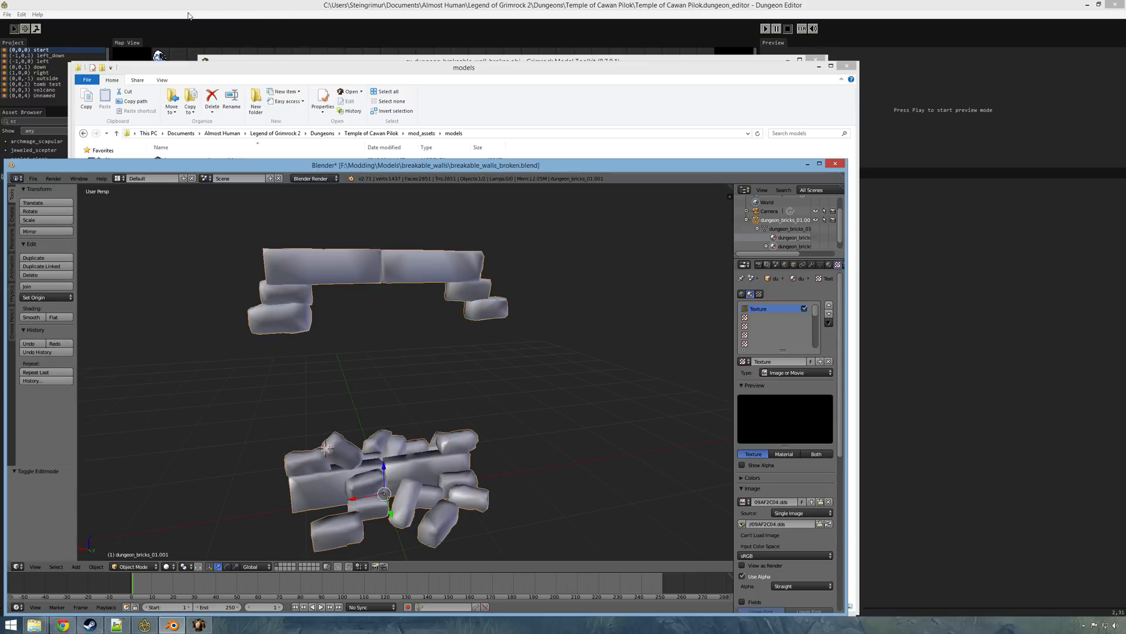
pyautogui.click(619, 5)
pyautogui.click(1086, 4)
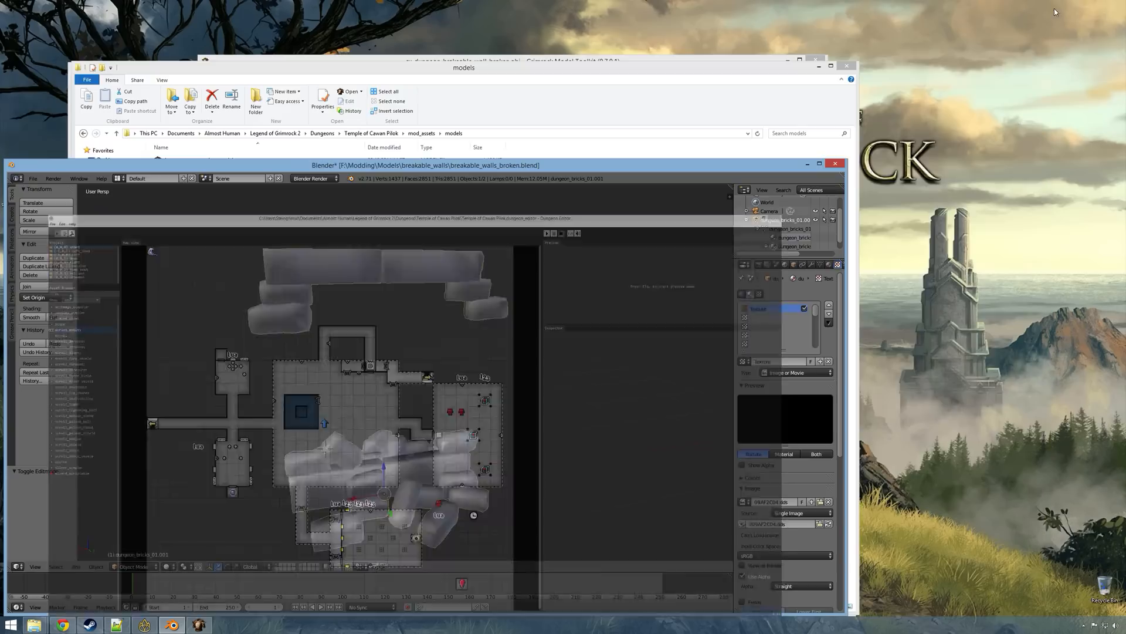
pyautogui.moveTo(294, 165); pyautogui.dragTo(452, 68)
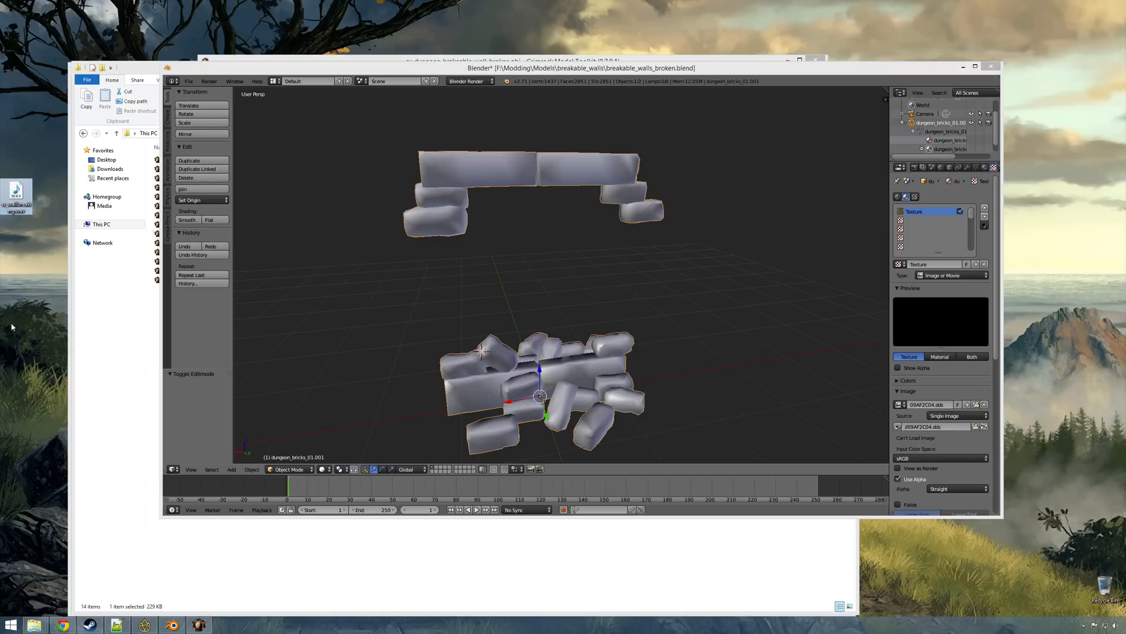
# Step: Play the sx_wallbreaking sound file from the desktop
pyautogui.click(33, 256)
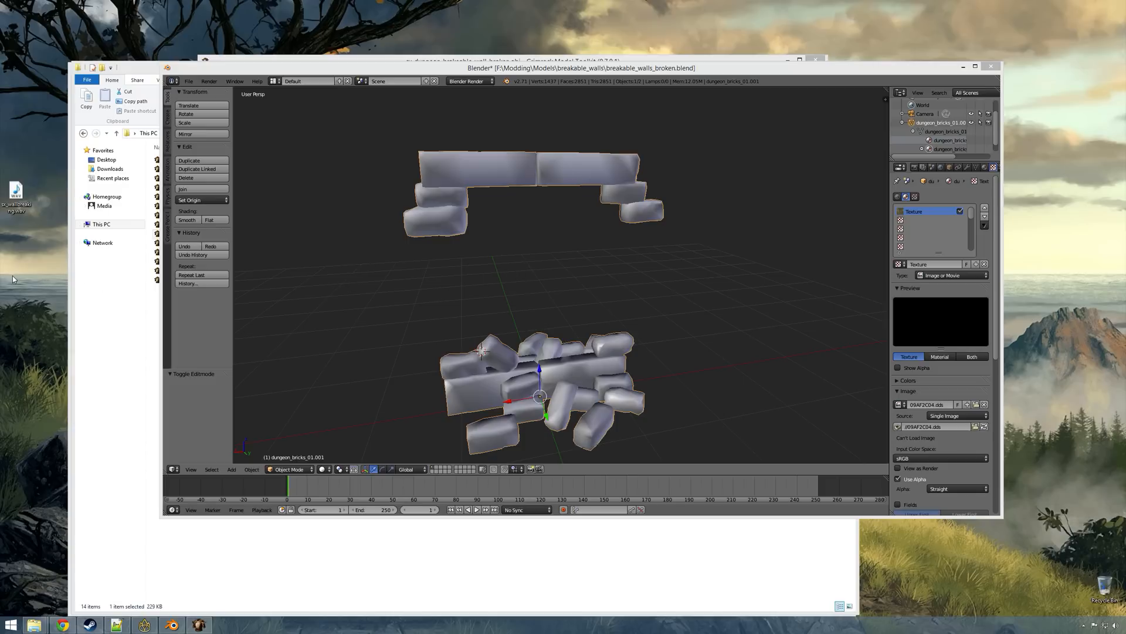
pyautogui.doubleClick(18, 203)
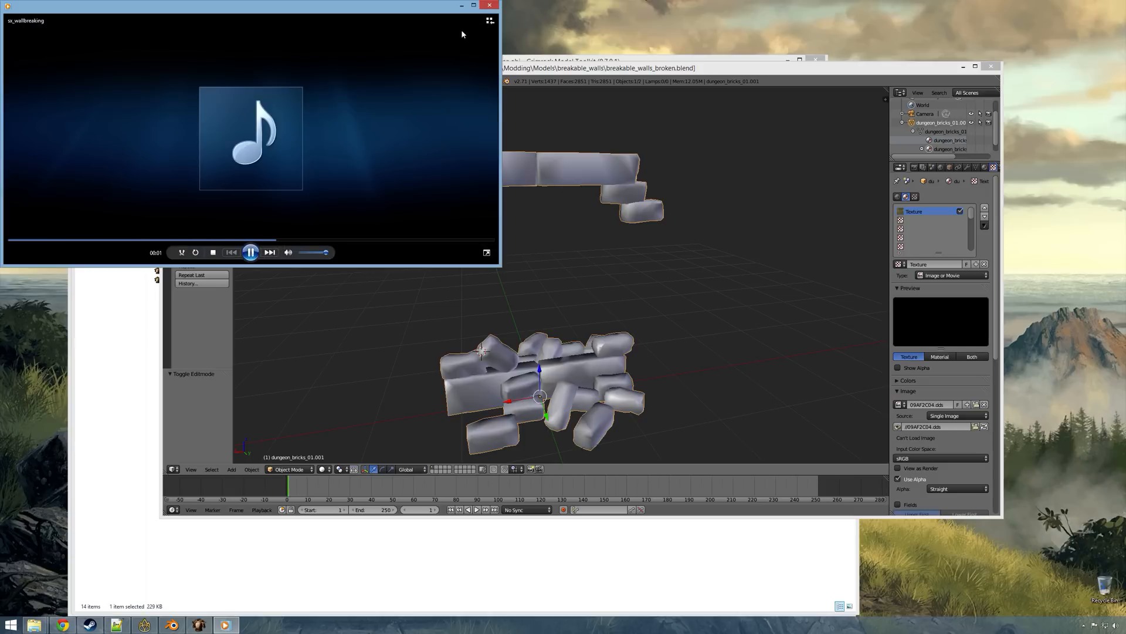
# Step: Close the media player and move the sx_wallbreaking sound file from the desktop into the mod_assets sounds folder
pyautogui.click(489, 5)
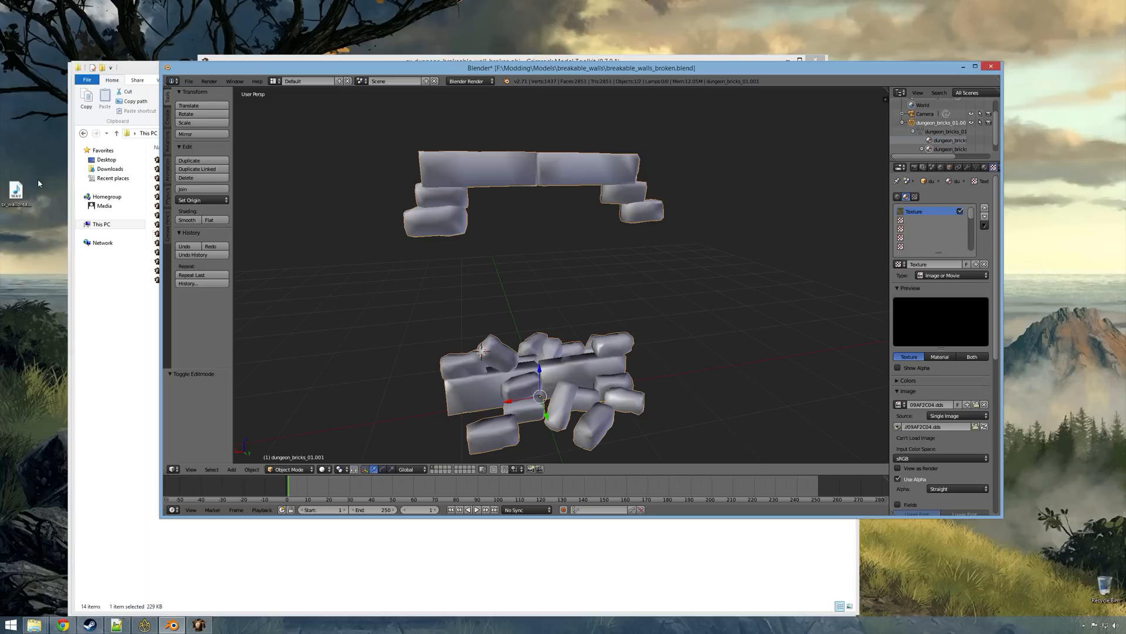
pyautogui.rightClick(24, 199)
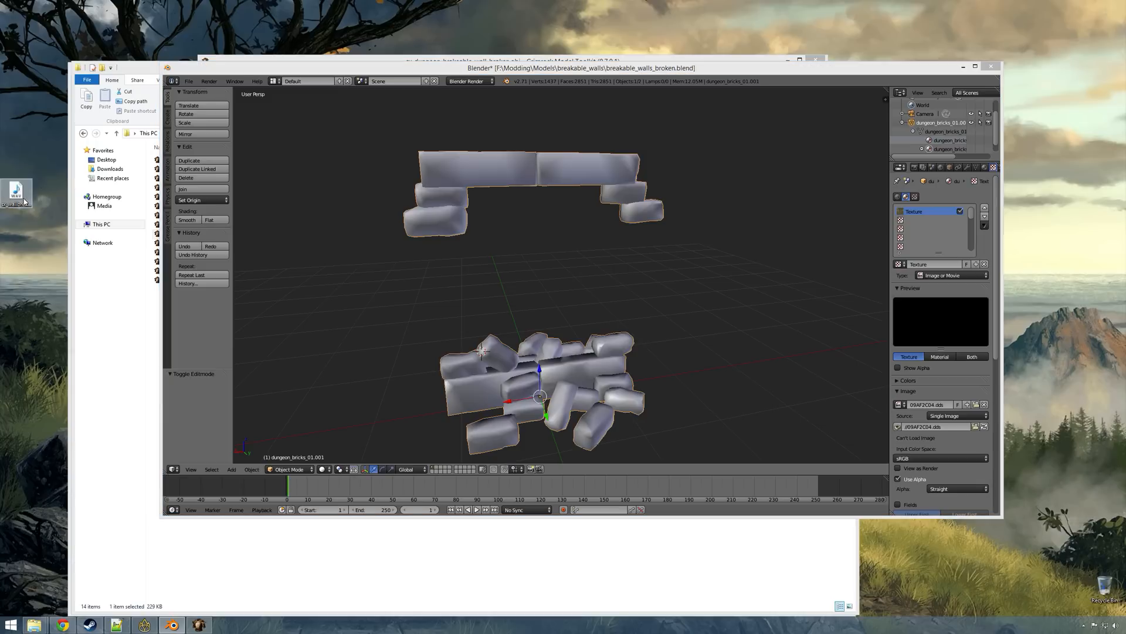
pyautogui.click(57, 352)
pyautogui.moveTo(34, 625)
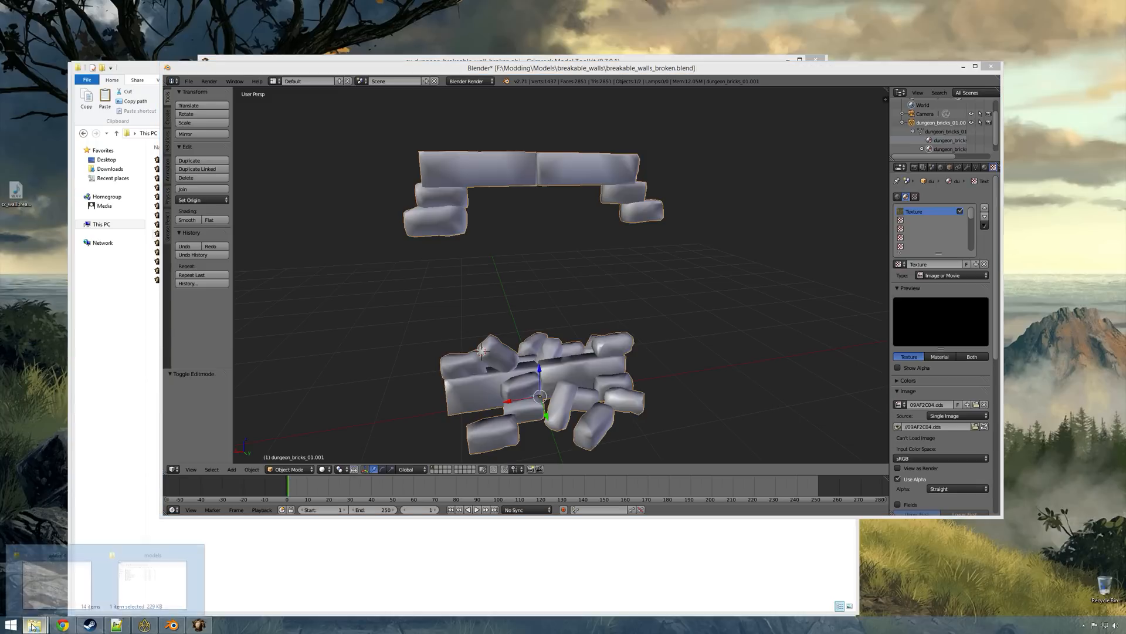
pyautogui.click(135, 572)
pyautogui.hotkey('alt', 'Up')
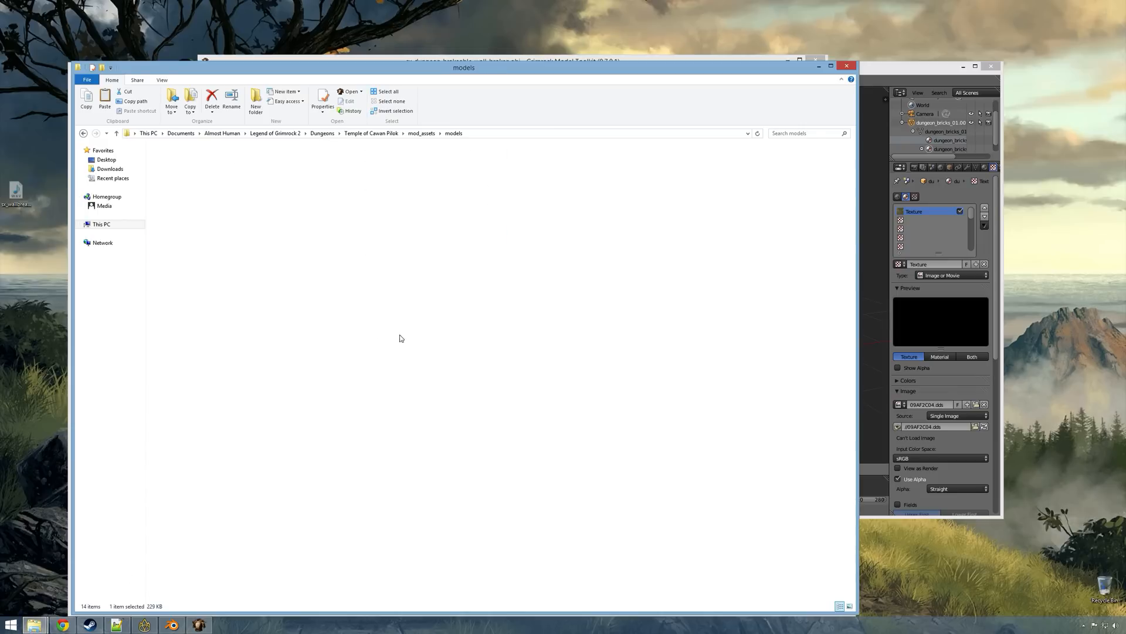
pyautogui.doubleClick(192, 207)
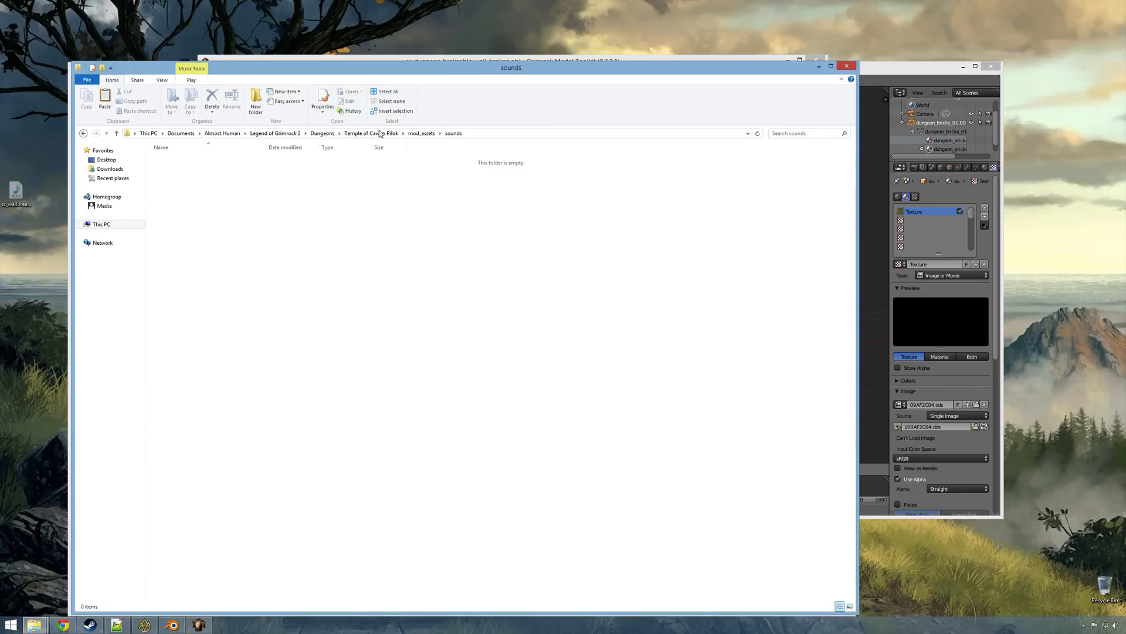
pyautogui.rightClick(185, 261)
pyautogui.click(238, 318)
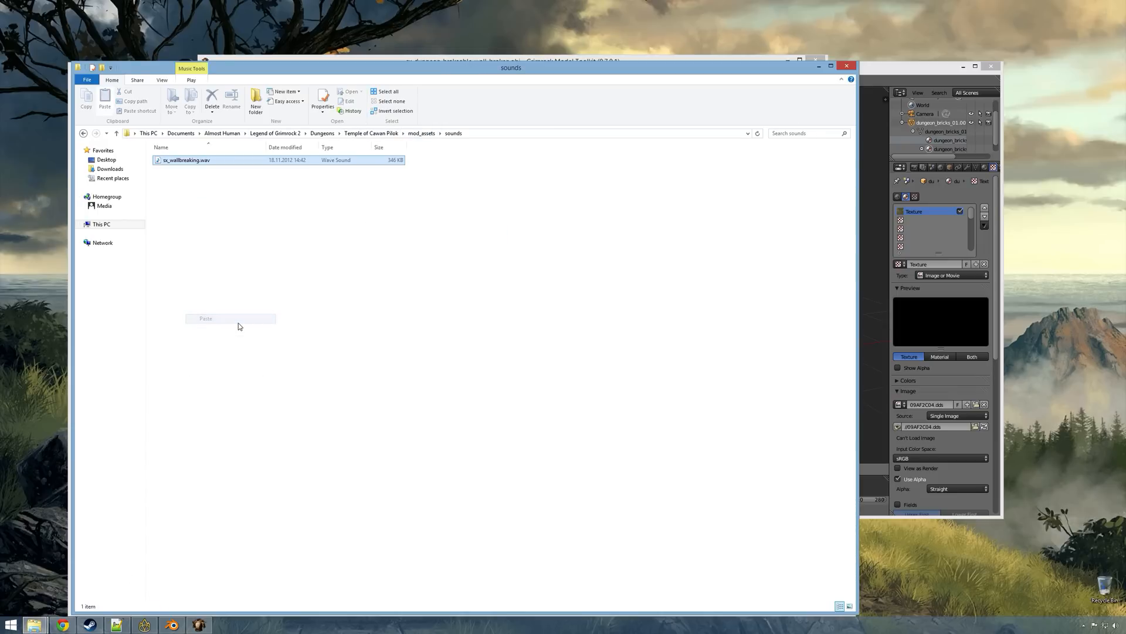
# Step: Open sounds.lua from the mod's scripts folder in Notepad++ and widen the editor window
pyautogui.click(118, 625)
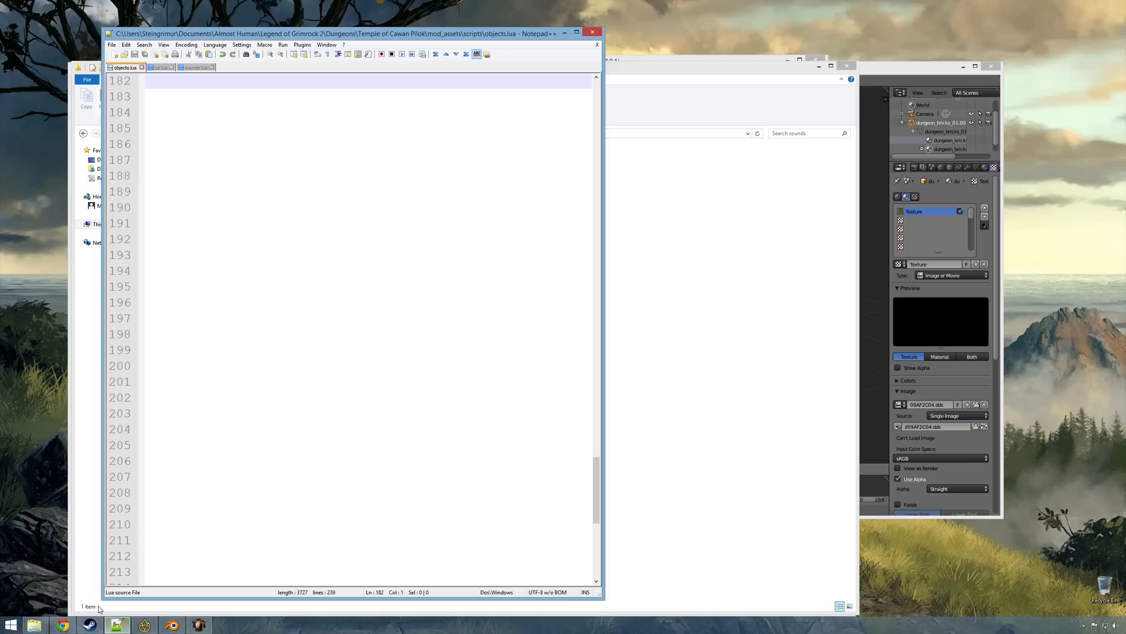
pyautogui.click(196, 68)
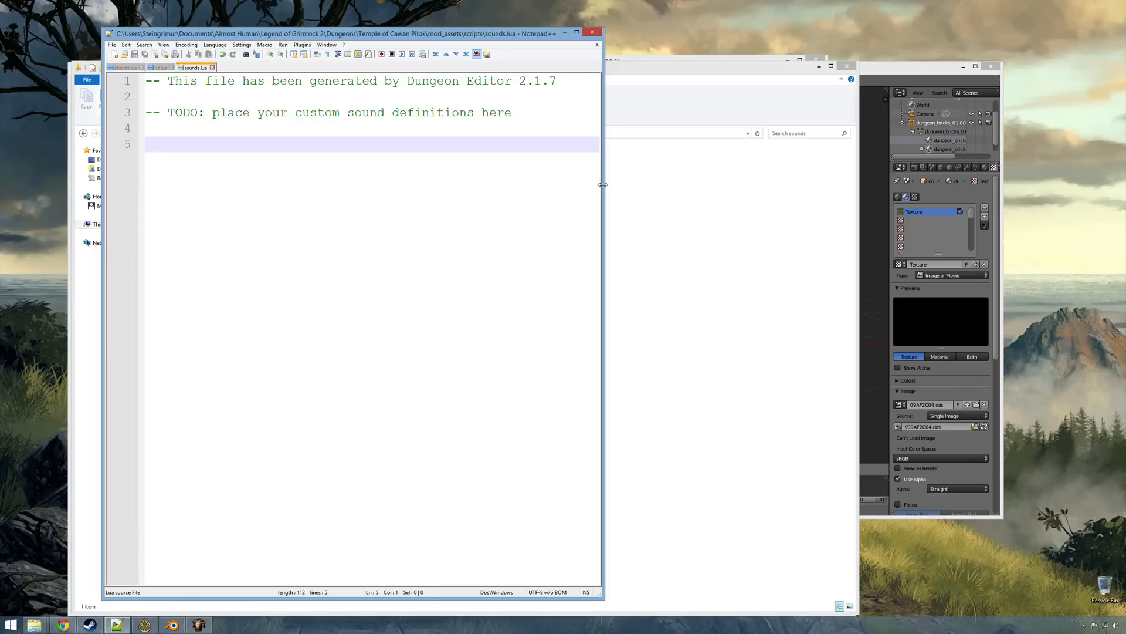
pyautogui.moveTo(604, 184); pyautogui.dragTo(727, 185)
pyautogui.hotkey('alt', 'Tab')
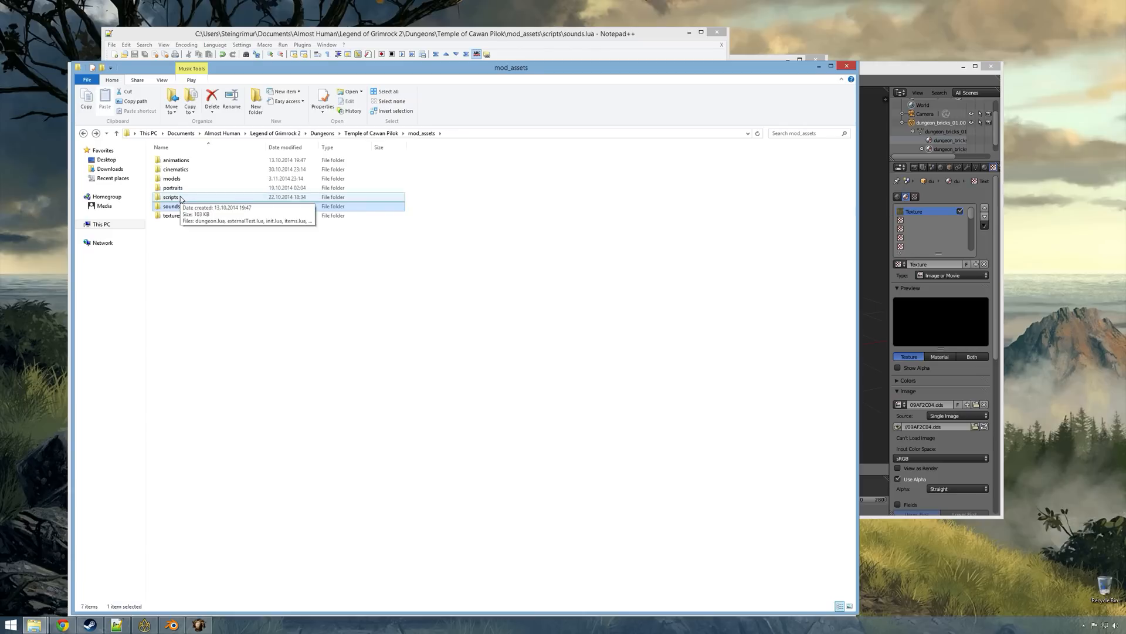
pyautogui.doubleClick(171, 197)
pyautogui.click(176, 234)
pyautogui.doubleClick(195, 237)
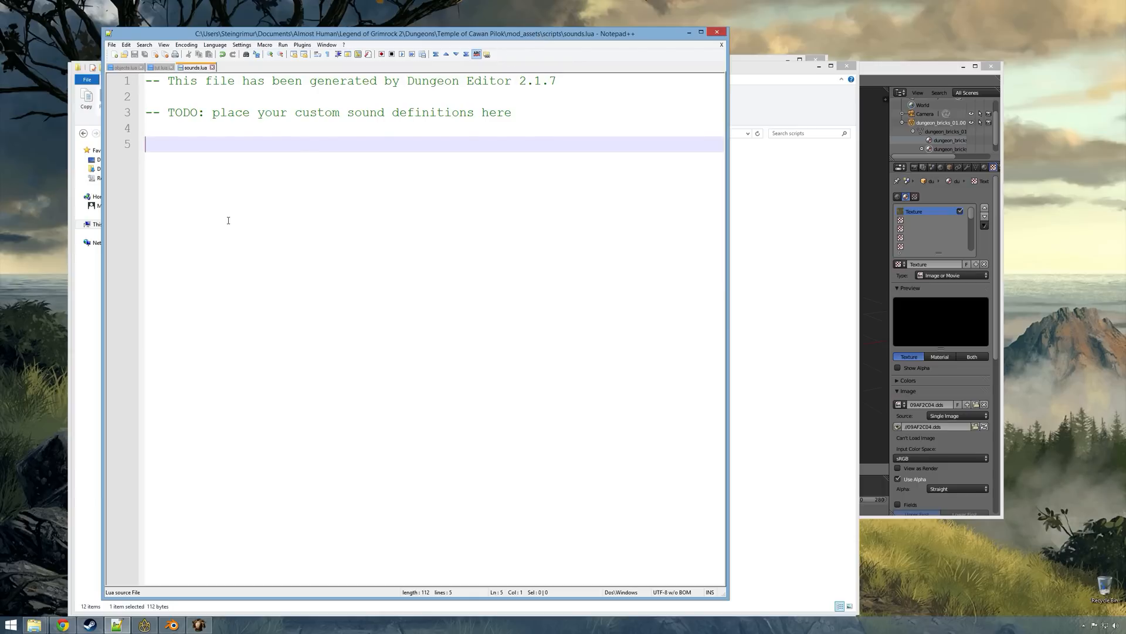
# Step: Start a defineSound block on line 5 with the name "wall_breaking"
pyautogui.write('define')
pyautogui.press('BackSpace')
pyautogui.press('BackSpace')
pyautogui.press('BackSpace')
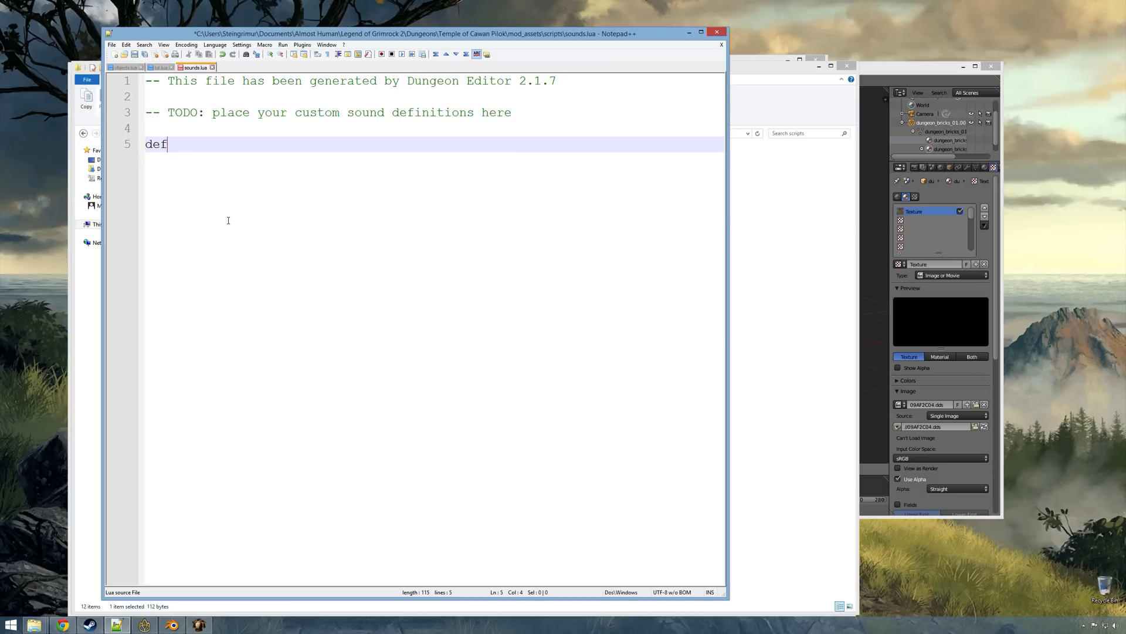
pyautogui.write('ineSound{')
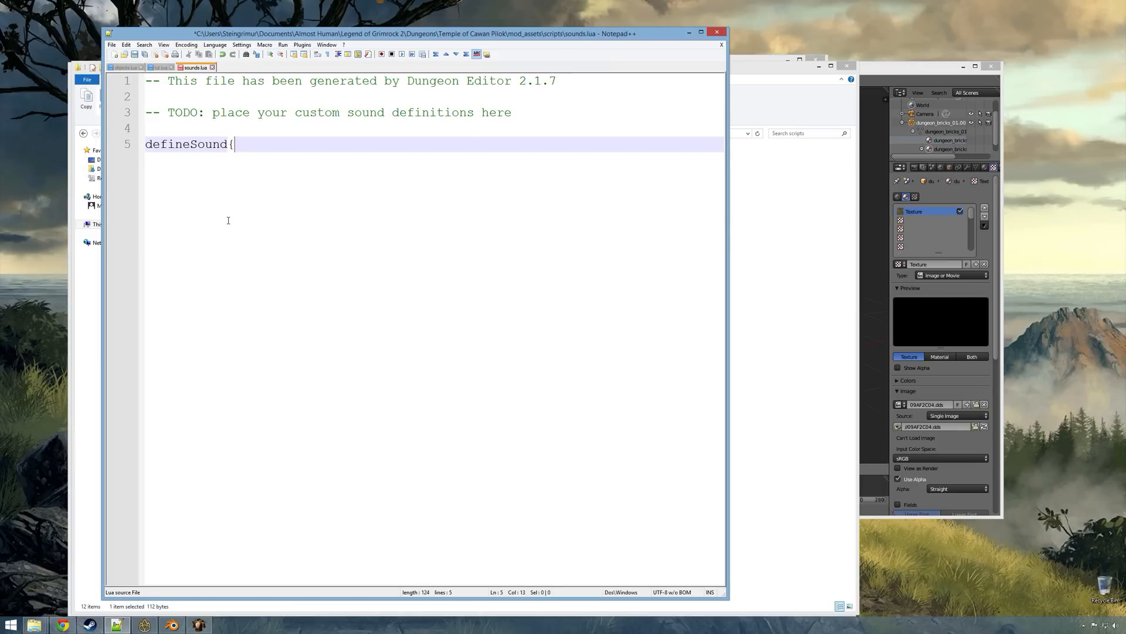
pyautogui.press('Return')
pyautogui.write('name')
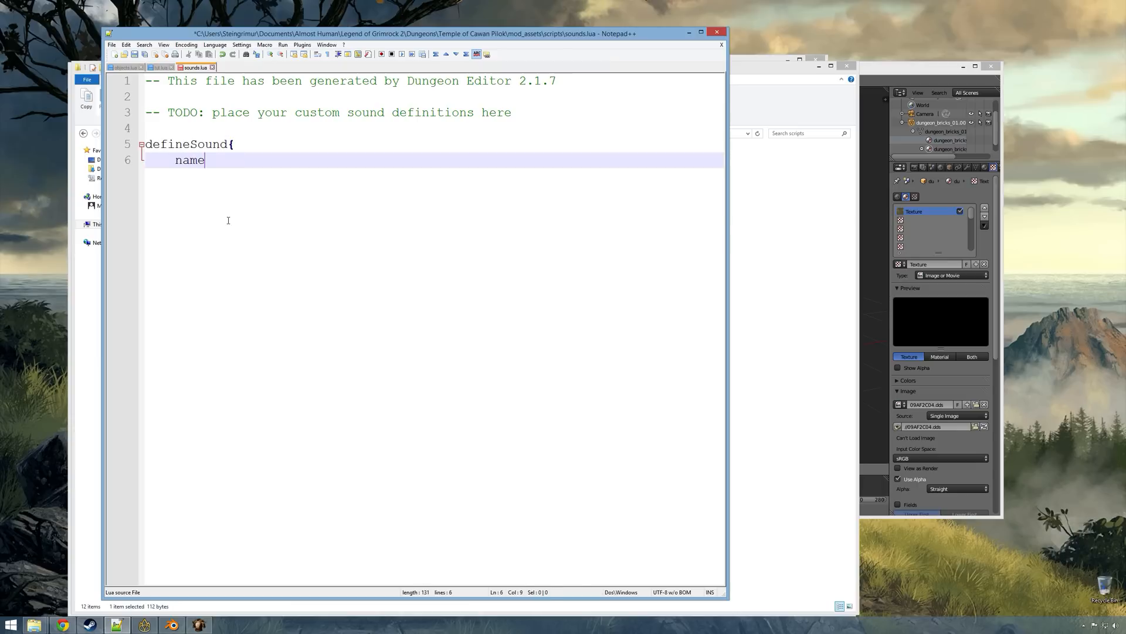
pyautogui.write(' = "wall_breaking",')
pyautogui.press('Return')
# Step: Begin the filename entry with the path "mod_assets/sounds/sx"
pyautogui.write('filename = "mod_assets')
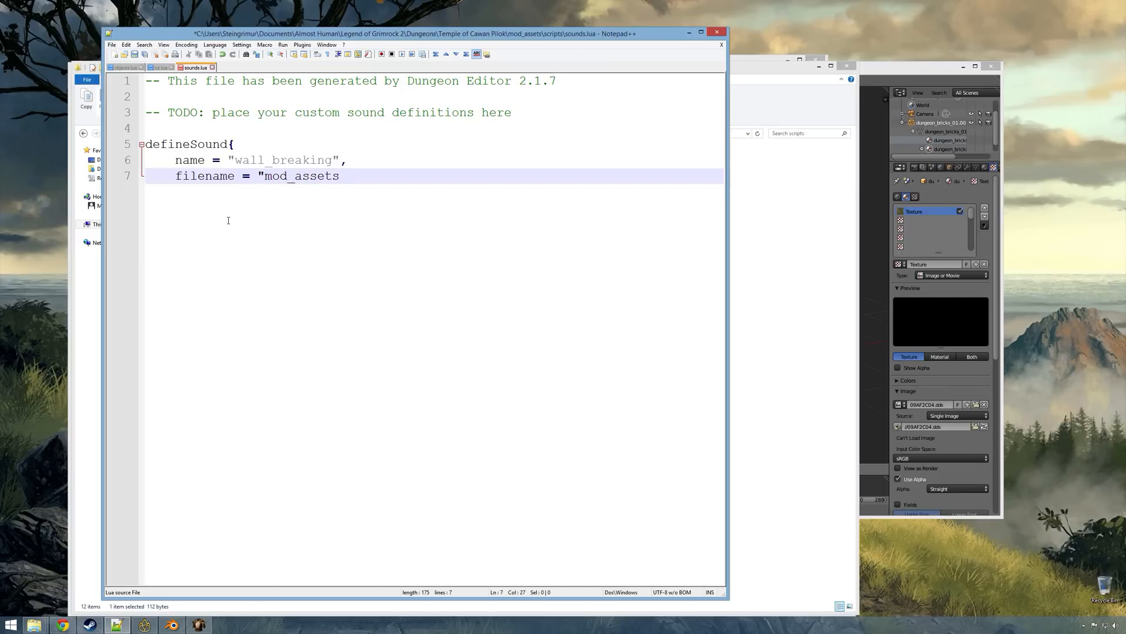
pyautogui.write('/sounds%')
pyautogui.press('BackSpace')
pyautogui.write('&')
pyautogui.press('BackSpace')
pyautogui.write('7')
pyautogui.press('BackSpace')
pyautogui.write('/sx')
# Step: Check the sound file's name in the sounds folder and complete the filename entry as "mod_assets/sounds/sx_wallbreaking.wav"
pyautogui.moveTo(265, 34); pyautogui.dragTo(466, 27)
pyautogui.click(257, 217)
pyautogui.press('BackSpace')
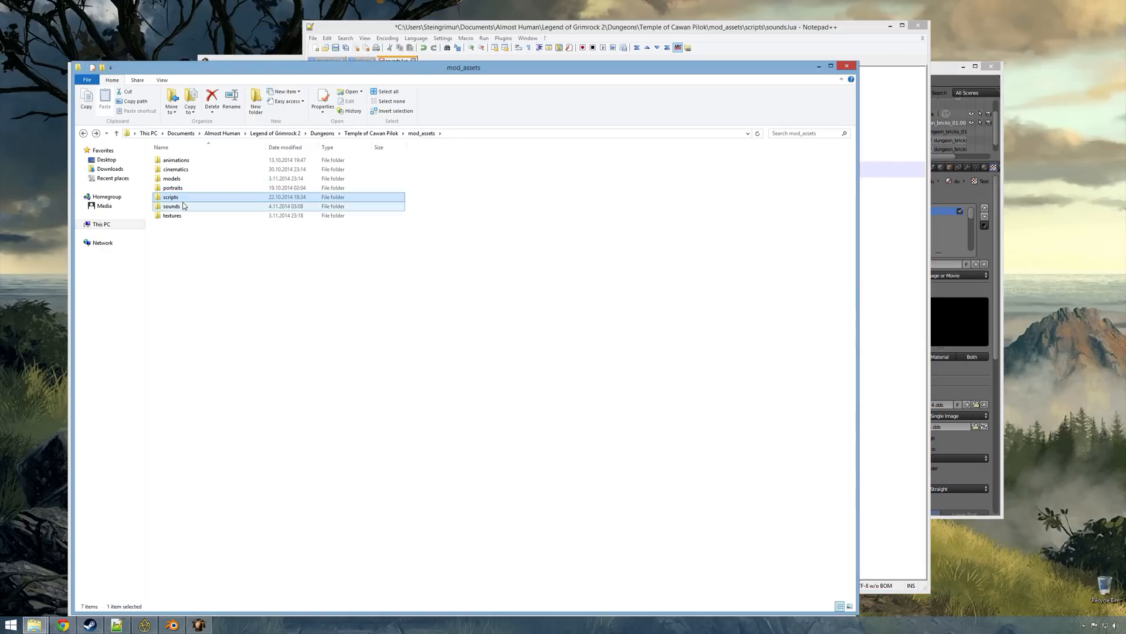
pyautogui.doubleClick(183, 206)
pyautogui.click(199, 160)
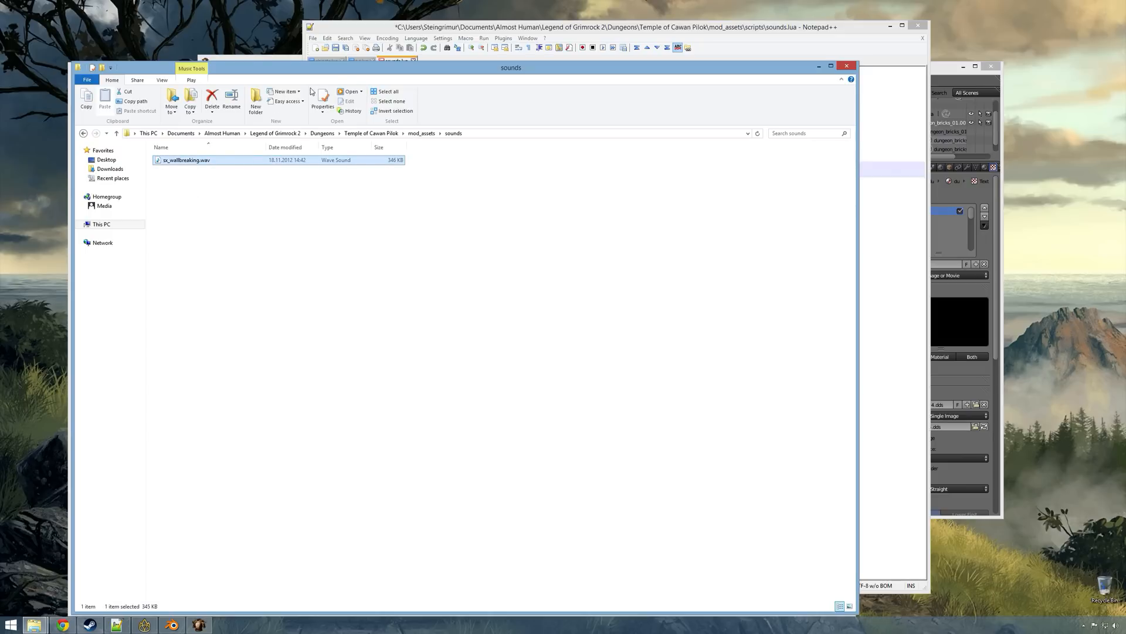
pyautogui.click(487, 32)
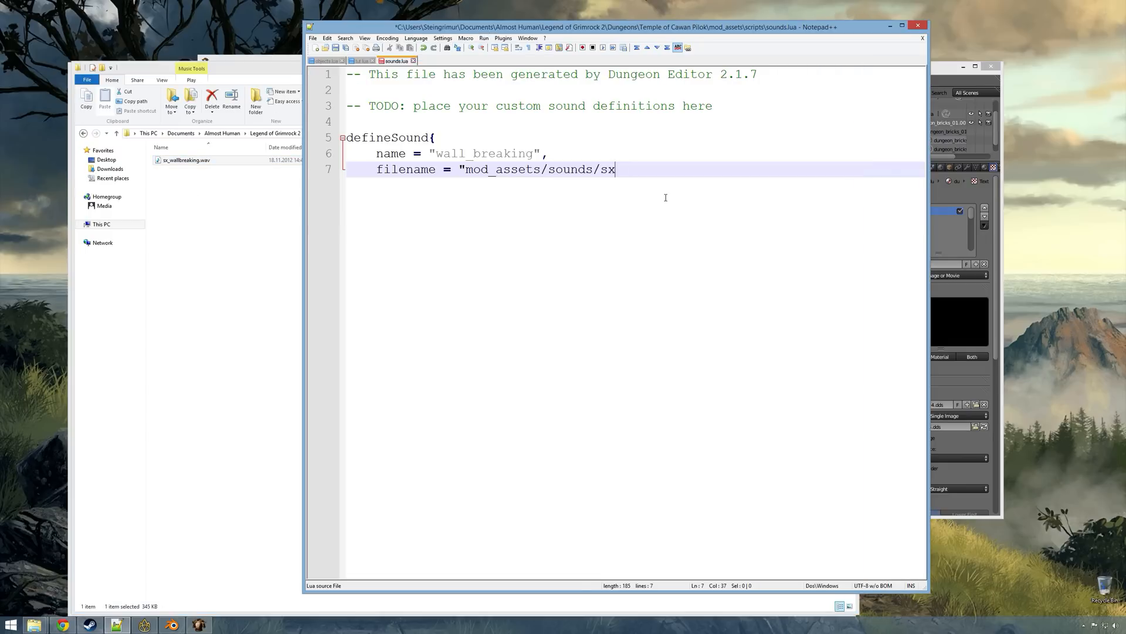
pyautogui.write('_wallbreaking.wav"')
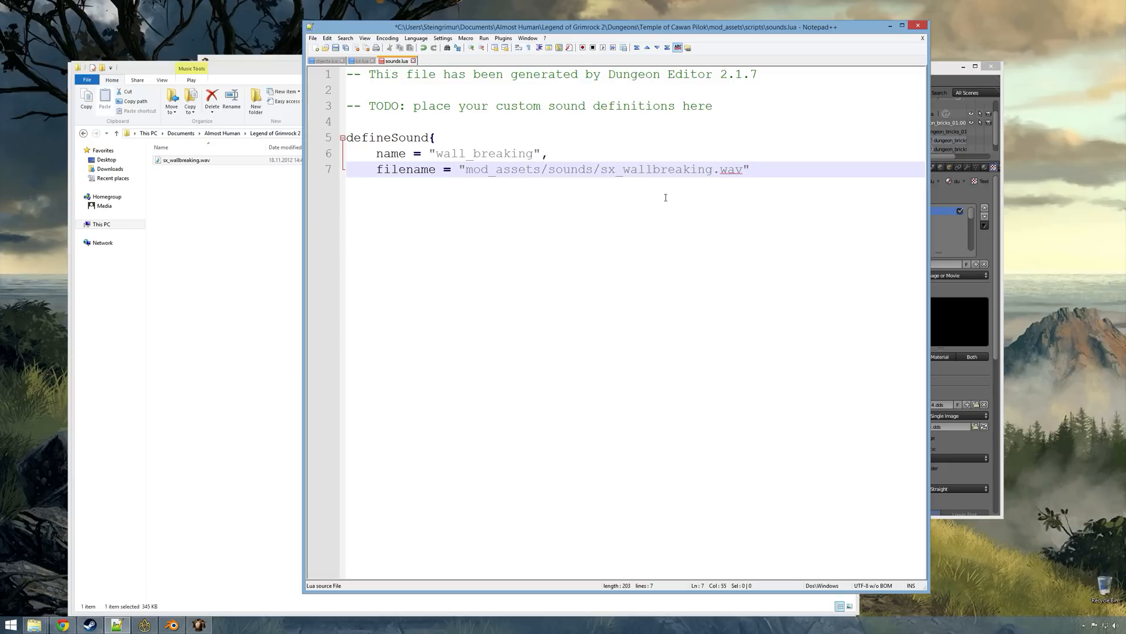
pyautogui.write(',')
pyautogui.press('Return')
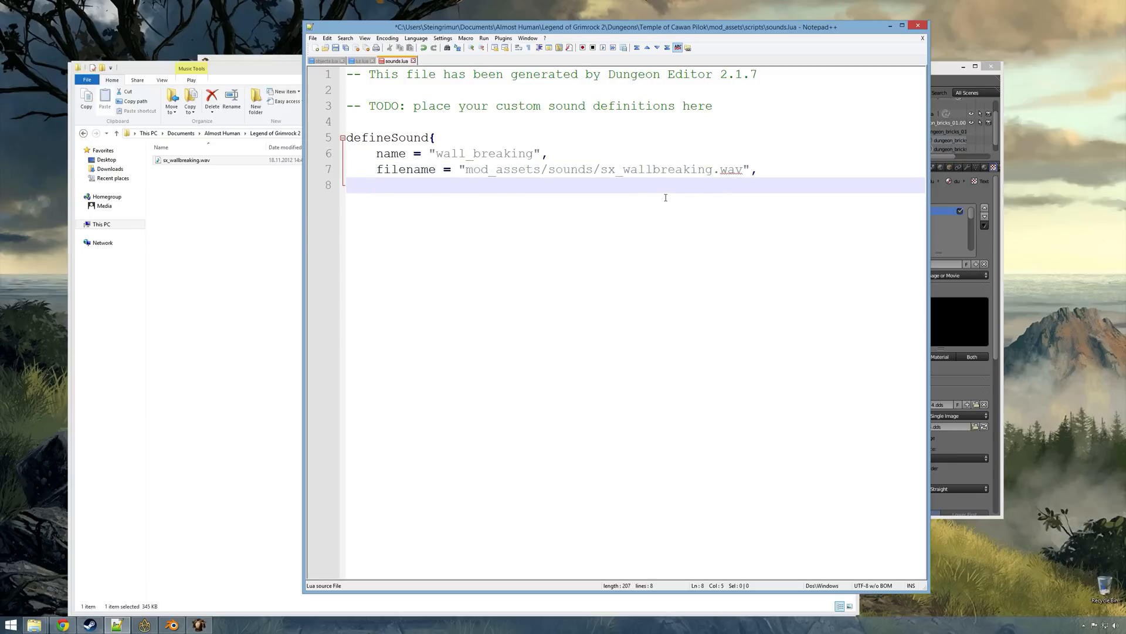
# Step: Add loop = false and volume = 1.00 to the sound definition
pyautogui.write('loop =')
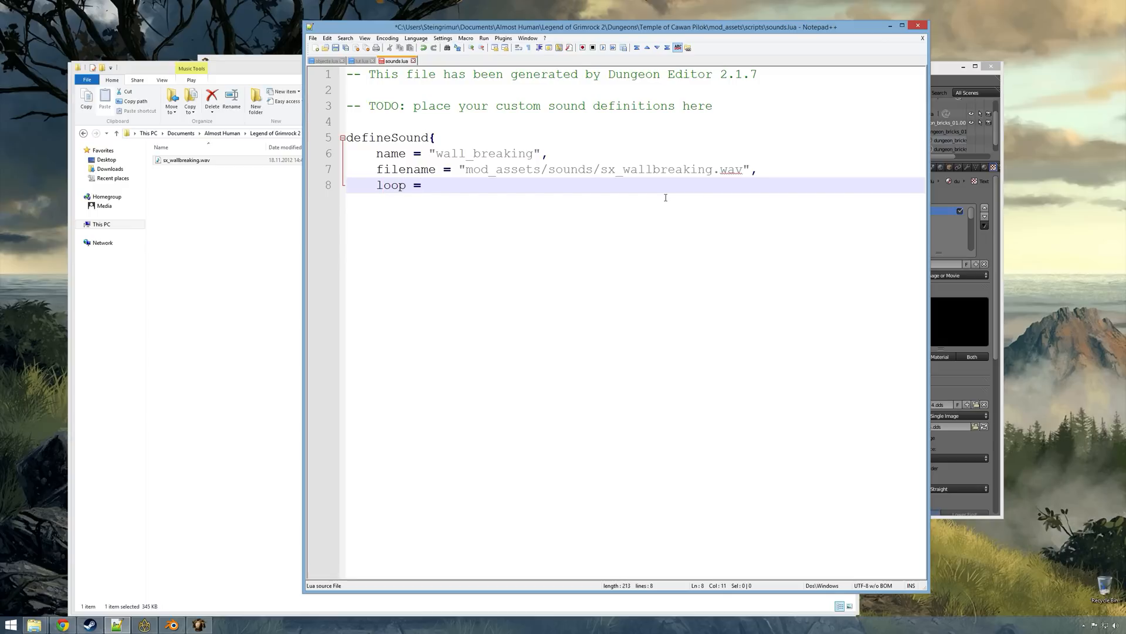
pyautogui.write(' false,')
pyautogui.press('Return')
pyautogui.write('vol')
pyautogui.press('BackSpace')
pyautogui.press('BackSpace')
pyautogui.write('olume ')
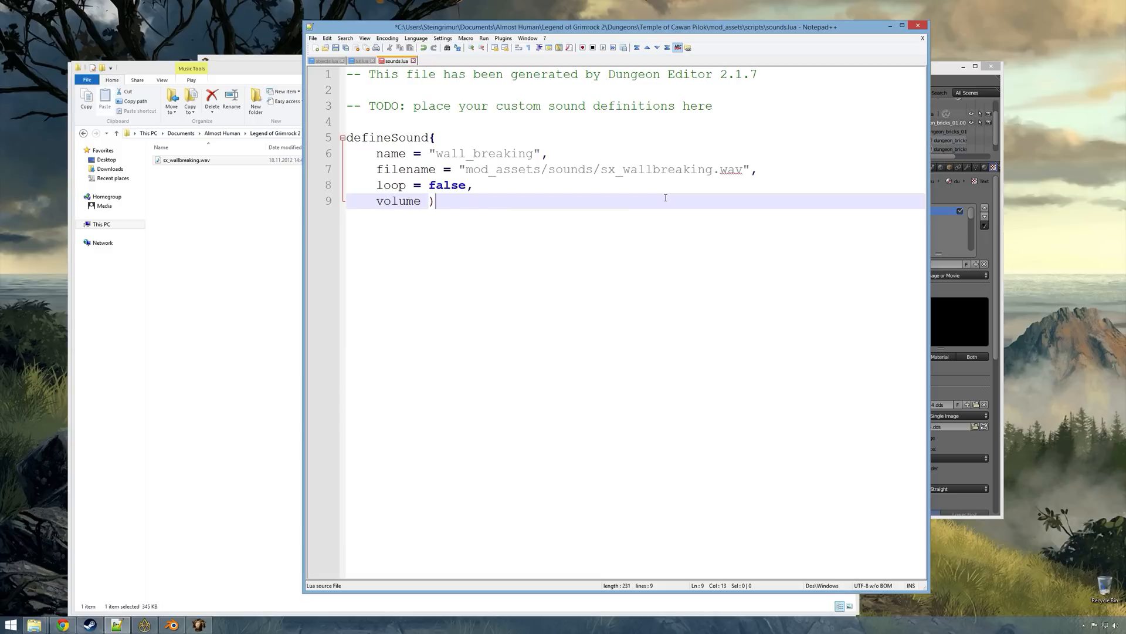
pyautogui.write('= 1.00,')
pyautogui.press('Return')
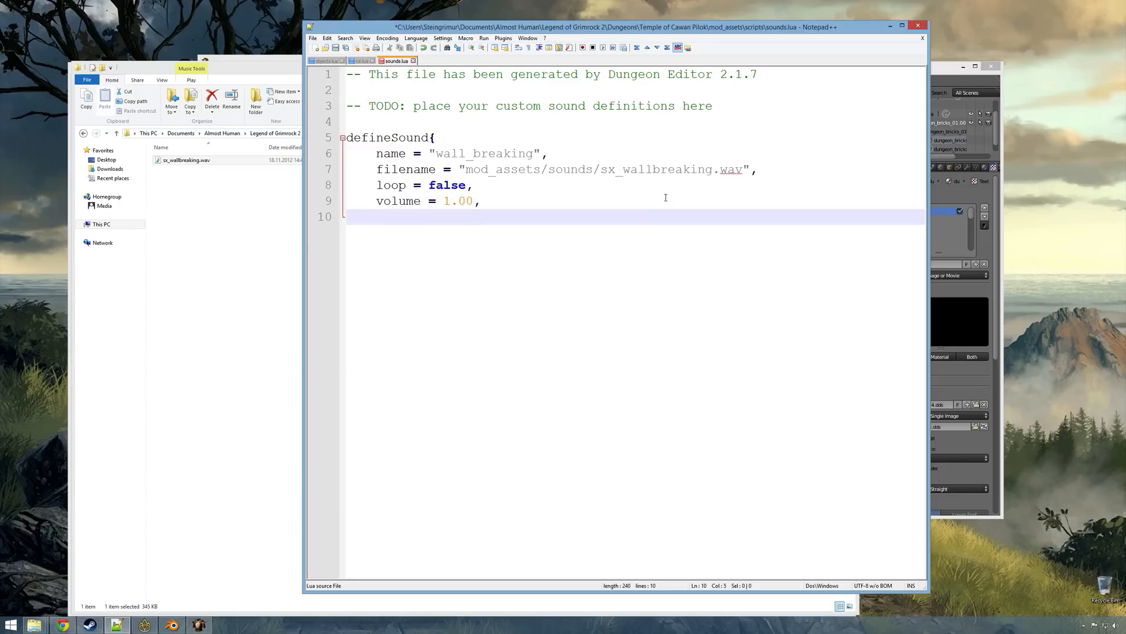
# Step: Add minDistance = 2 and maxDistance = 2 to the sound definition
pyautogui.write('minDistance =')
pyautogui.write('2,')
pyautogui.press('Return')
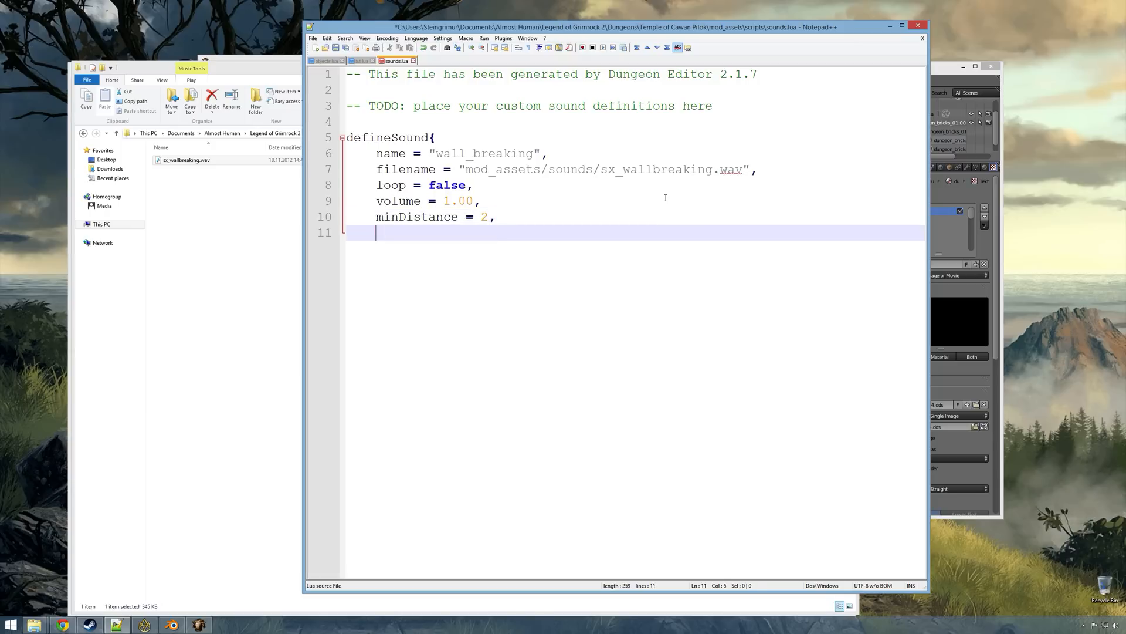
pyautogui.write('max')
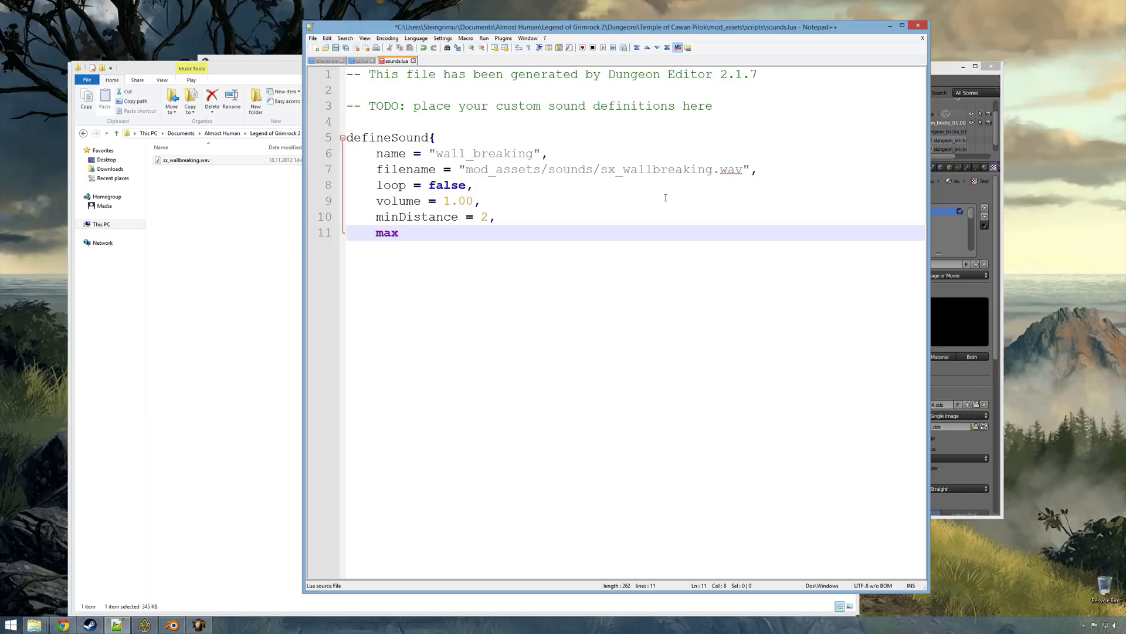
pyautogui.write('Distance = 2,+')
pyautogui.press('BackSpace')
pyautogui.press('Return')
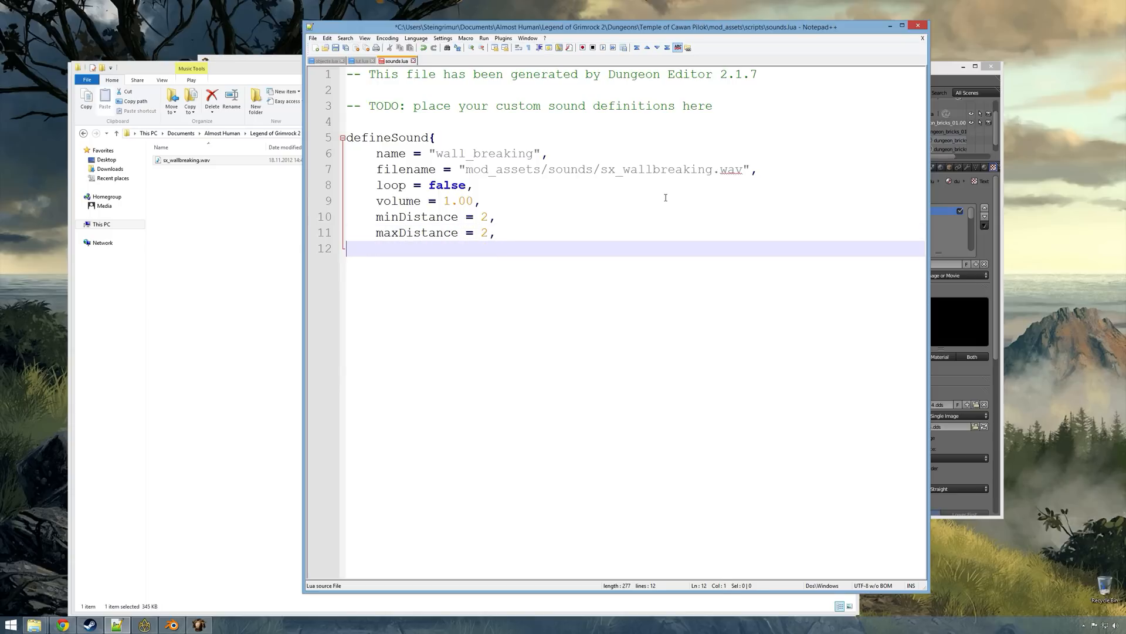
# Step: Close the defineSound block with a brace and save sounds.lua
pyautogui.write('}')
pyautogui.press('Return')
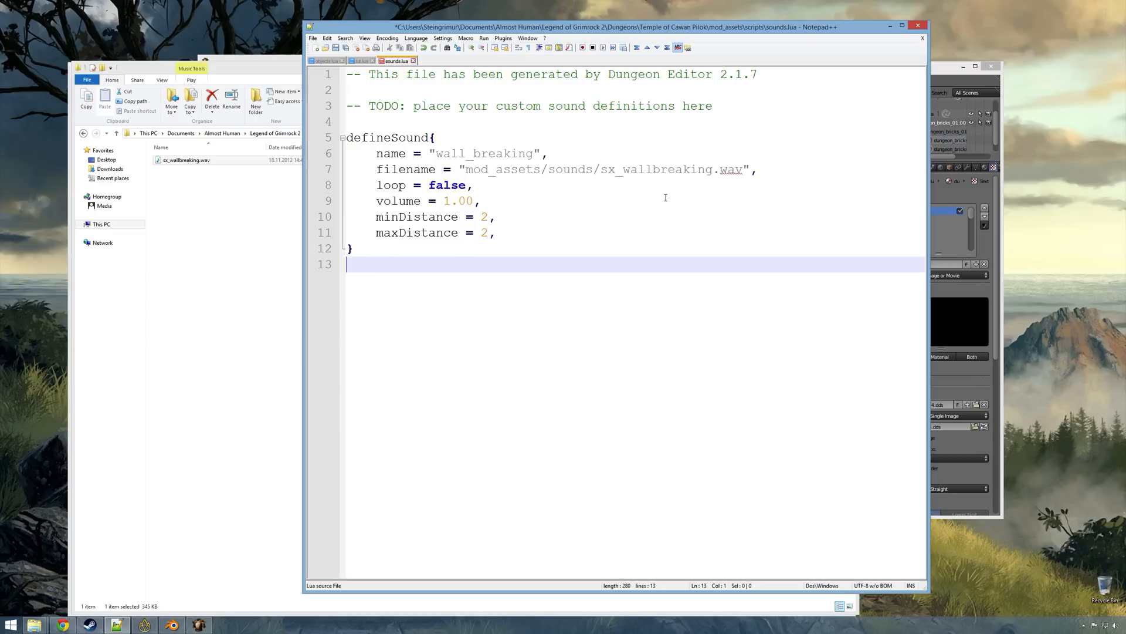
pyautogui.hotkey('ctrl', 's')
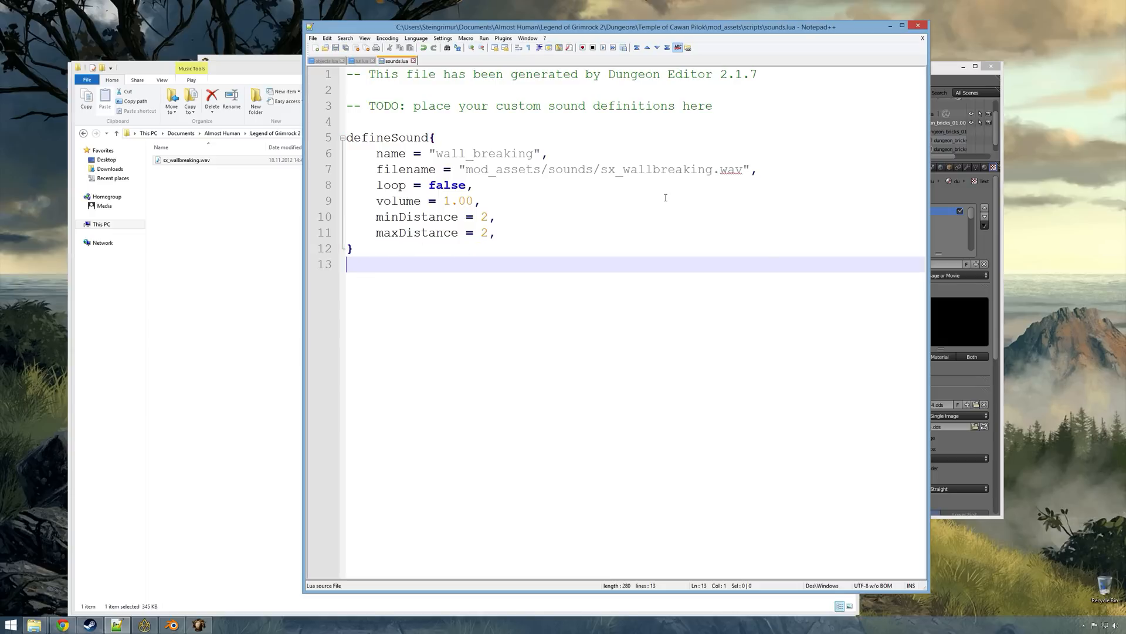
# Step: Highlight the sound's name value and its file path to review the definition
pyautogui.moveTo(435, 153); pyautogui.dragTo(533, 153)
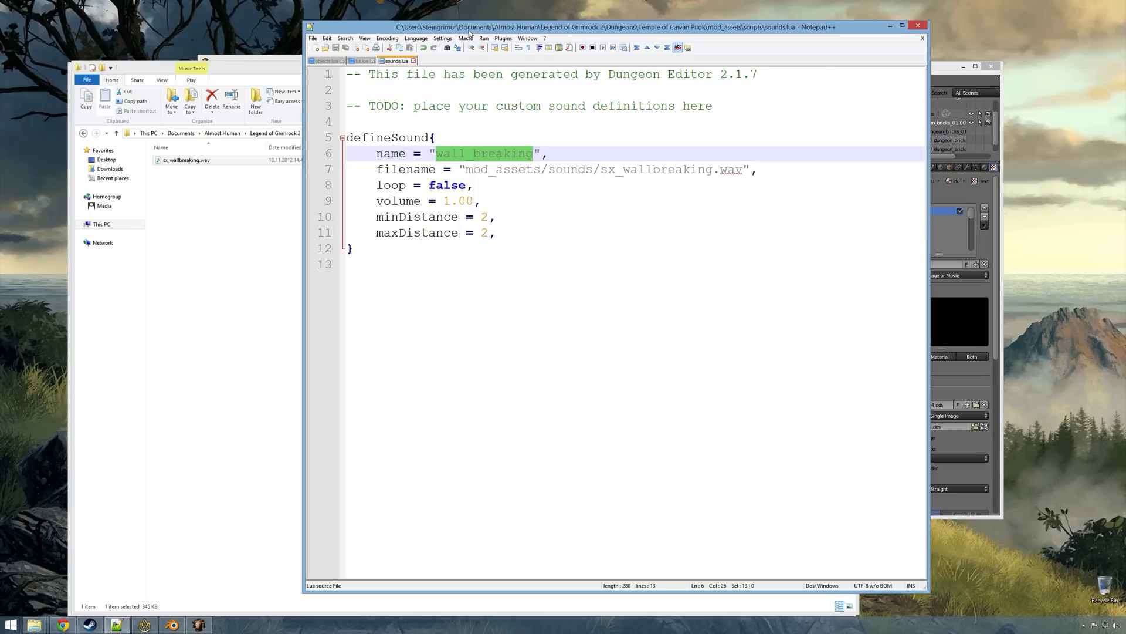
pyautogui.moveTo(471, 28); pyautogui.dragTo(427, 22)
pyautogui.click(475, 210)
pyautogui.moveTo(422, 162); pyautogui.dragTo(697, 165)
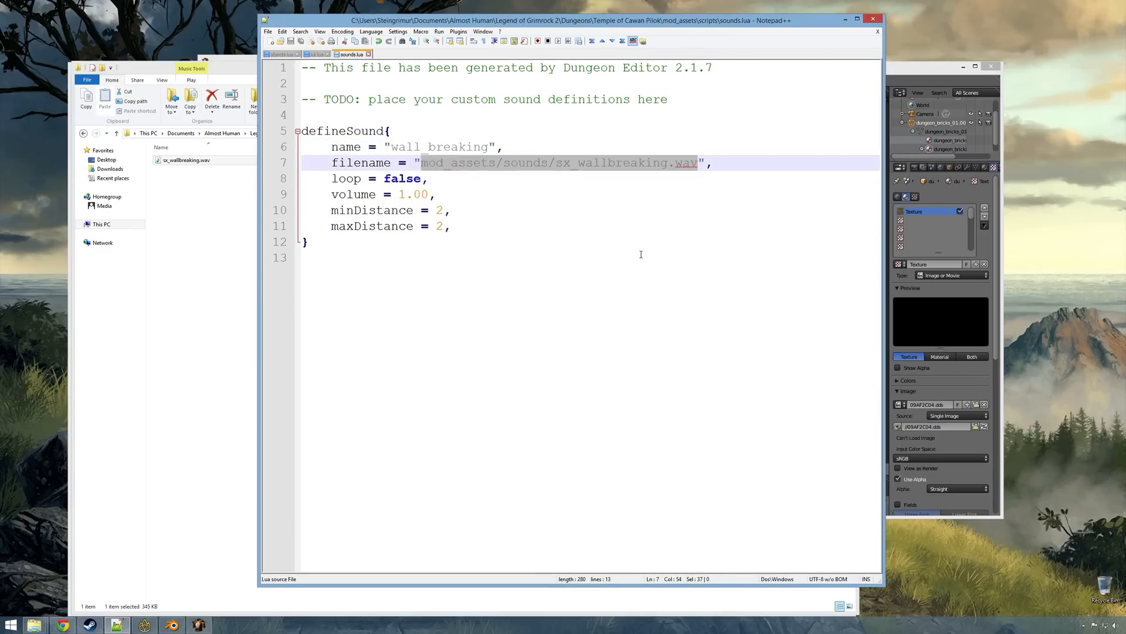
pyautogui.hotkey('ctrl', 'End')
pyautogui.moveTo(557, 164); pyautogui.dragTo(706, 165)
pyautogui.click(454, 317)
# Step: Switch to the Dungeon Editor and reload the Temple of Cawan Pilok project
pyautogui.click(144, 625)
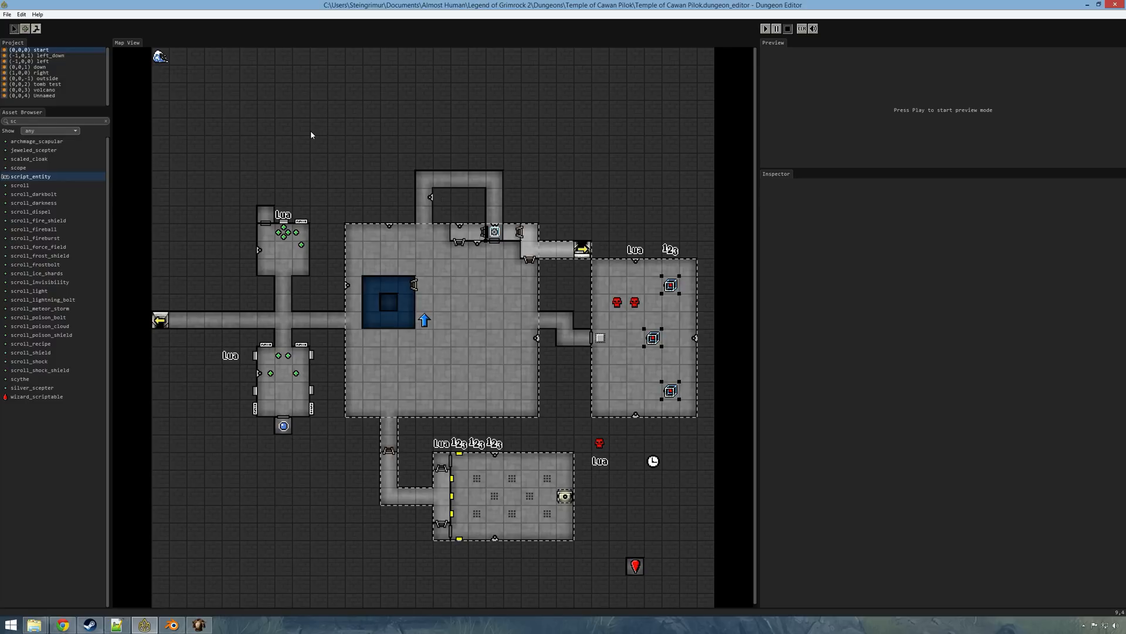
pyautogui.hotkey('ctrl', 'r')
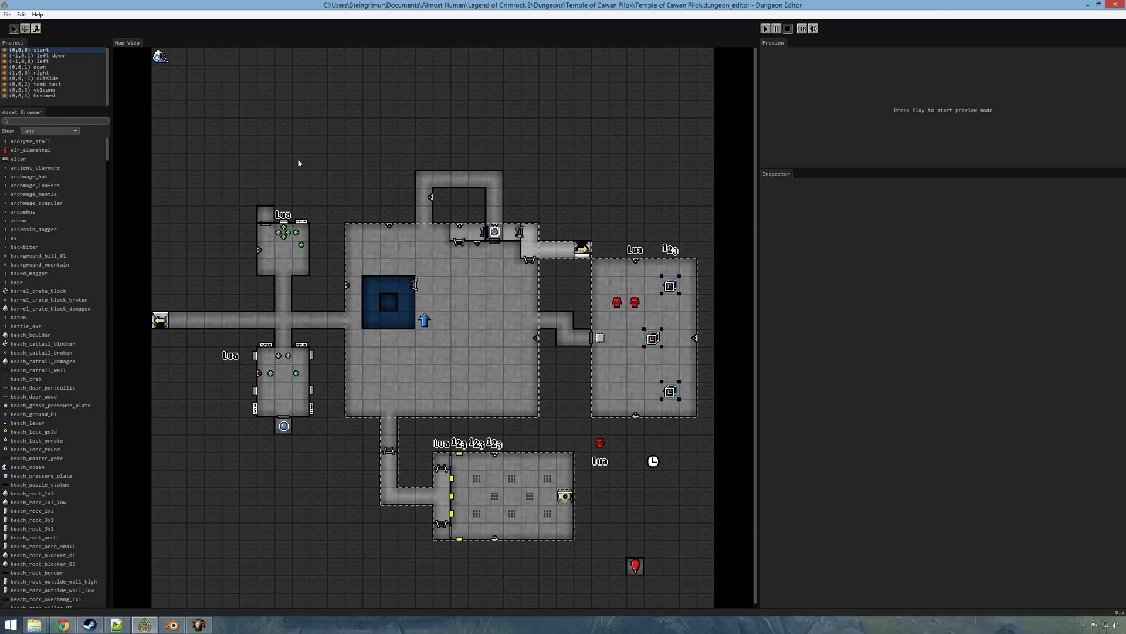
# Step: Switch to Notepad++, show objects.lua and move the editor window aside
pyautogui.click(117, 624)
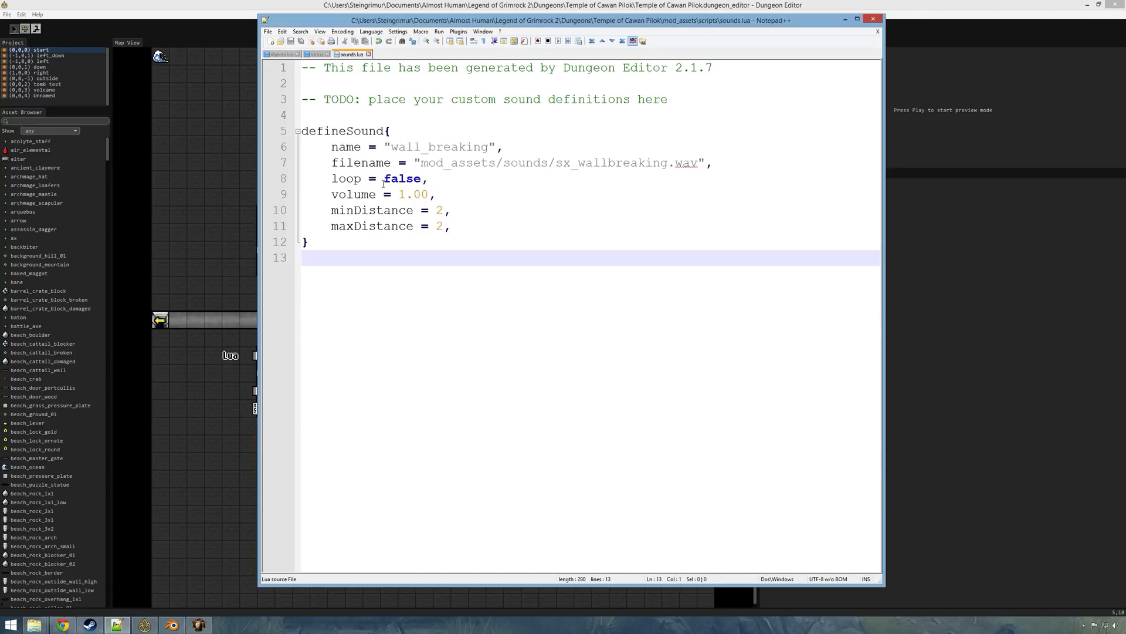
pyautogui.click(286, 54)
pyautogui.moveTo(340, 26); pyautogui.dragTo(238, 17)
# Step: Locate objects.lua in the mod_assets scripts folder
pyautogui.moveTo(37, 627)
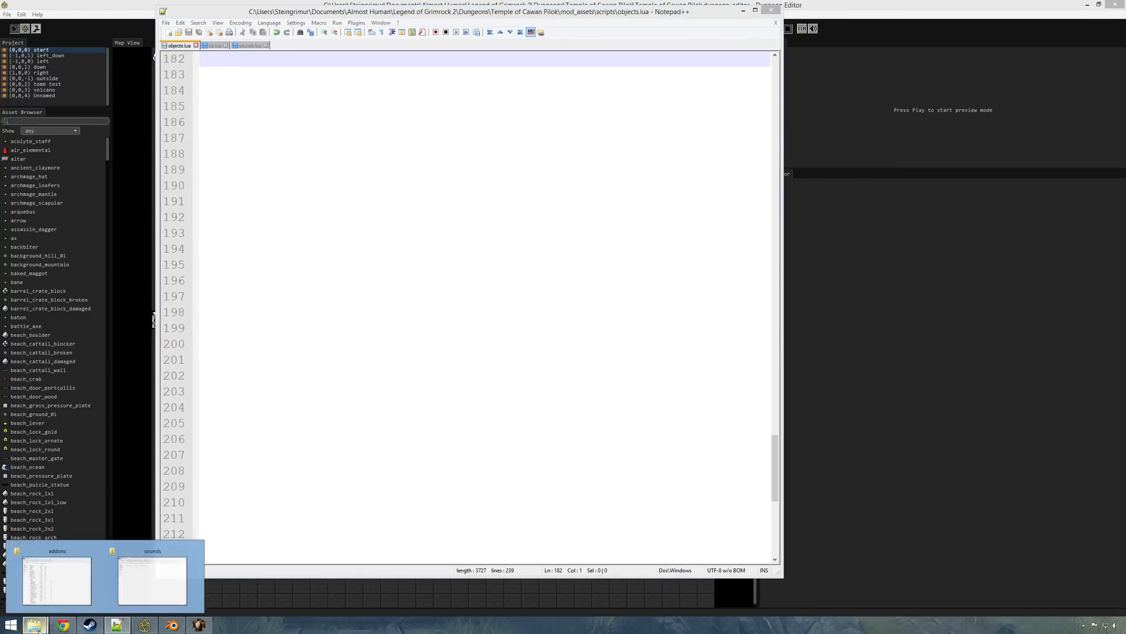
pyautogui.click(152, 581)
pyautogui.hotkey('alt', 'Up')
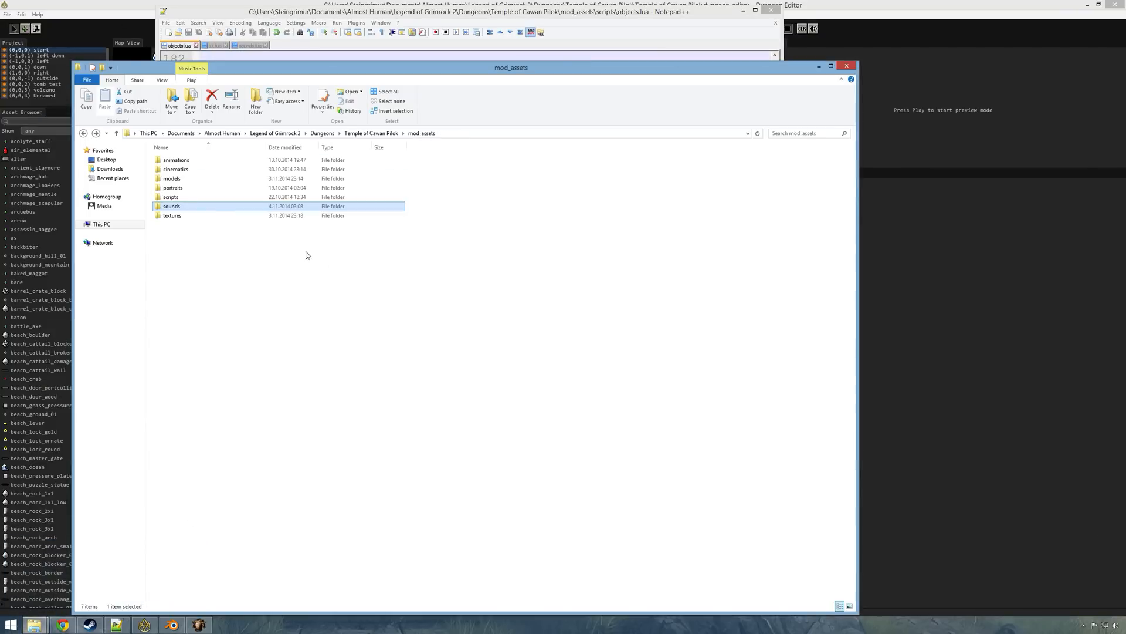
pyautogui.doubleClick(192, 199)
pyautogui.click(193, 215)
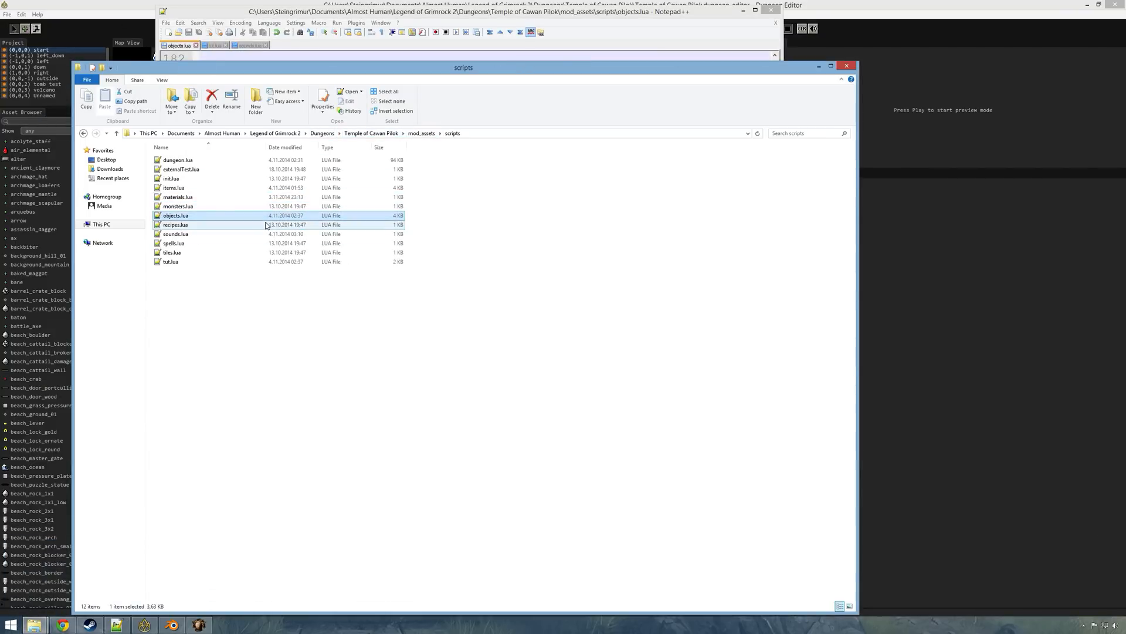
# Step: Switch to Notepad++, widen its window and copy the entire contents of tut.lua
pyautogui.click(301, 17)
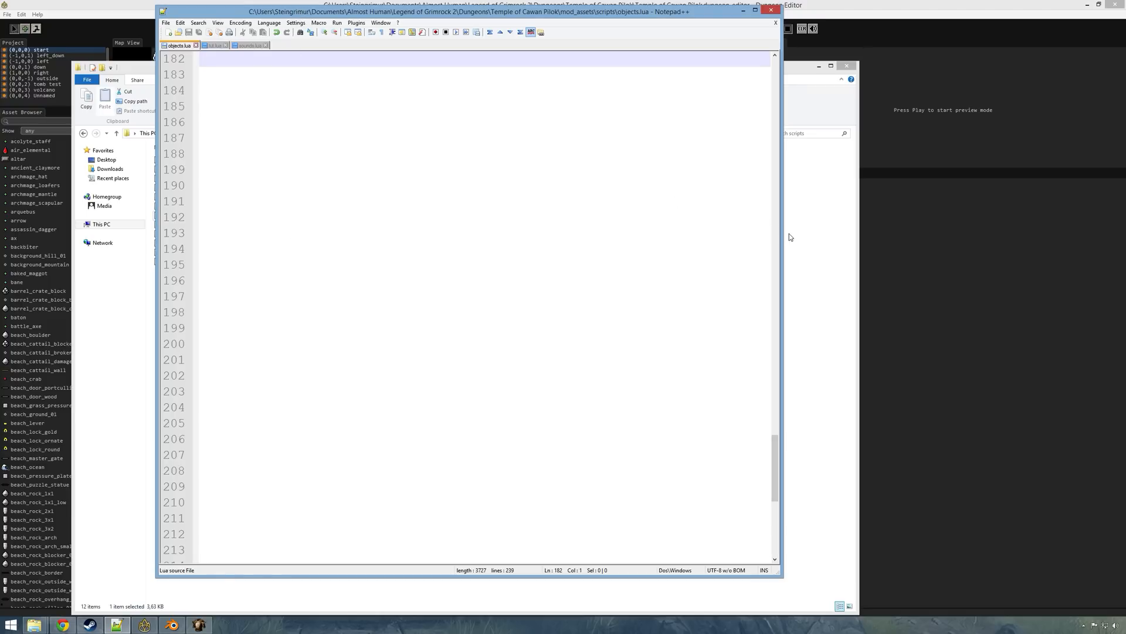
pyautogui.moveTo(783, 431); pyautogui.dragTo(926, 432)
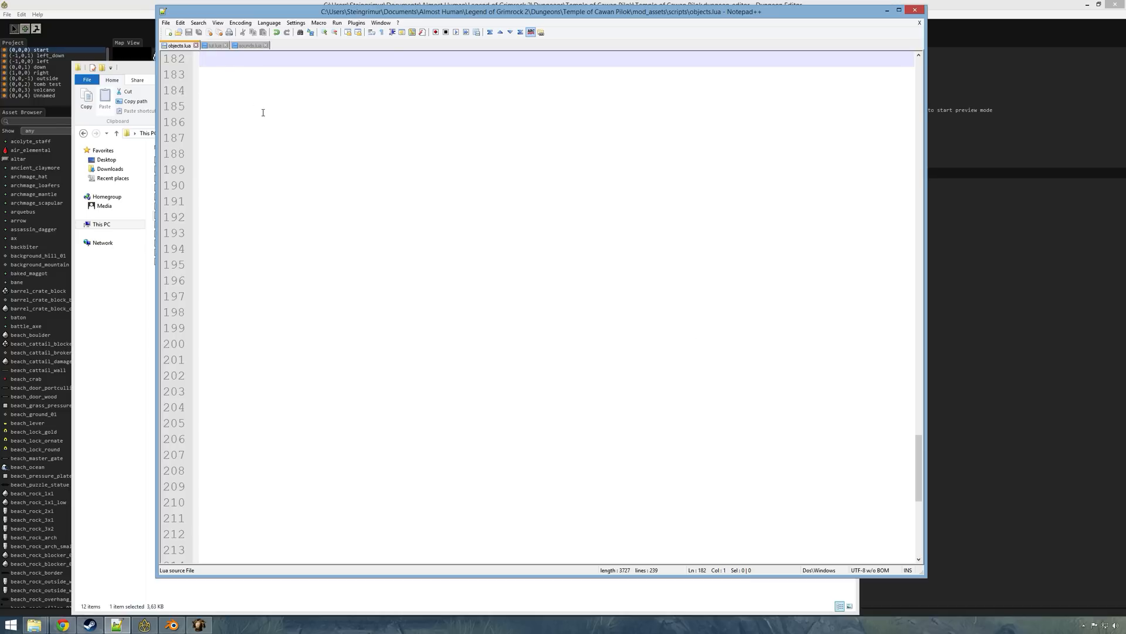
pyautogui.click(212, 46)
pyautogui.scroll(-15, 373, 396)
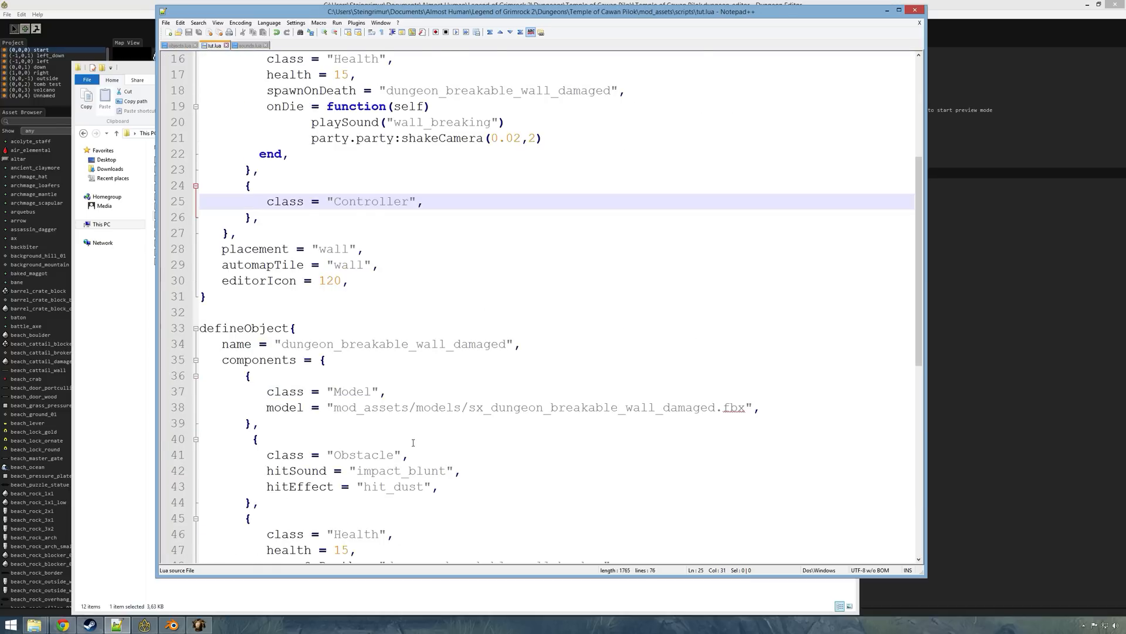
pyautogui.moveTo(217, 552); pyautogui.dragTo(188, 27)
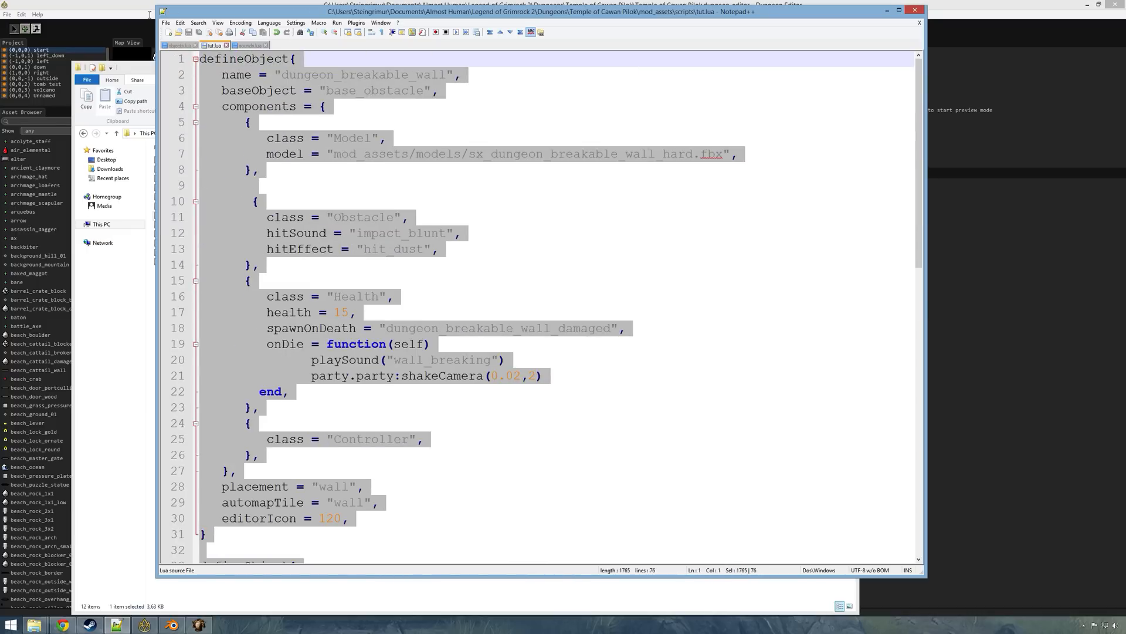
# Step: Paste the copied breakable wall object definitions into objects.lua at line 185
pyautogui.click(179, 45)
pyautogui.scroll(-11, 244, 193)
pyautogui.click(244, 197)
pyautogui.click(227, 112)
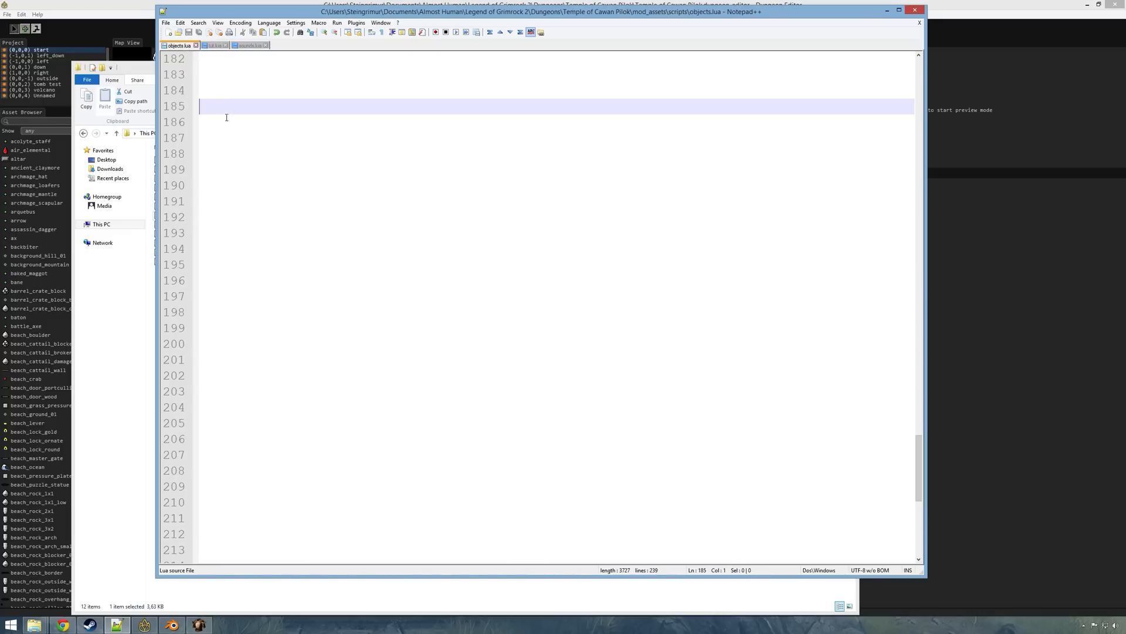
pyautogui.hotkey('ctrl', 'v')
# Step: Review the first pasted definition, highlighting its name dungeon_breakable_wall and its baseObject base_obstacle
pyautogui.scroll(20, 342, 255)
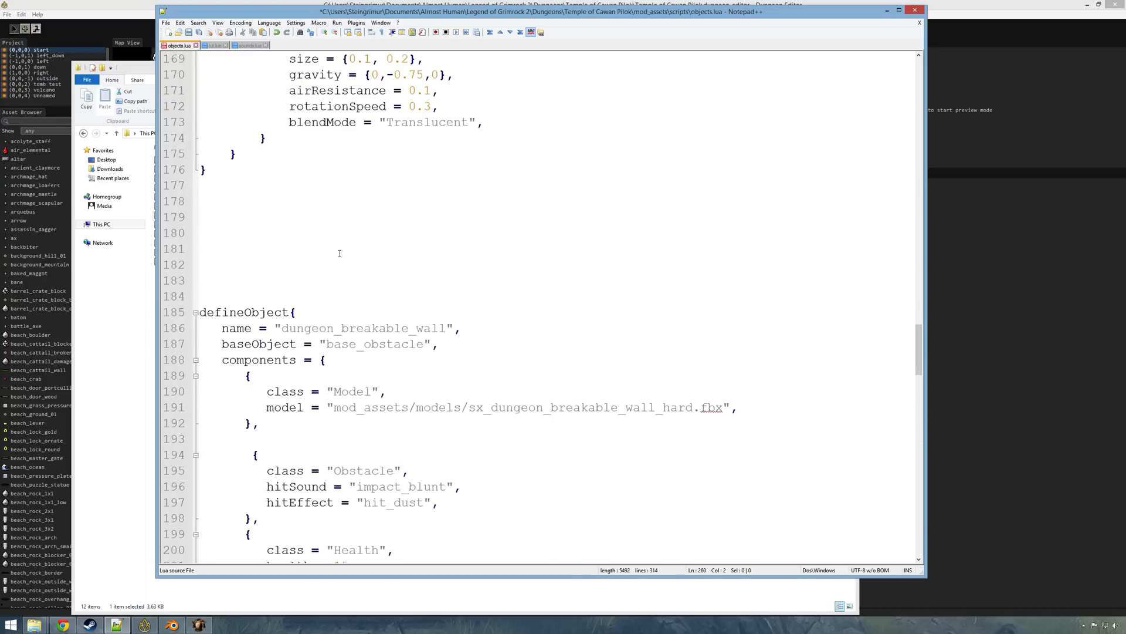
pyautogui.scroll(-19, 339, 252)
pyautogui.scroll(-5, 339, 252)
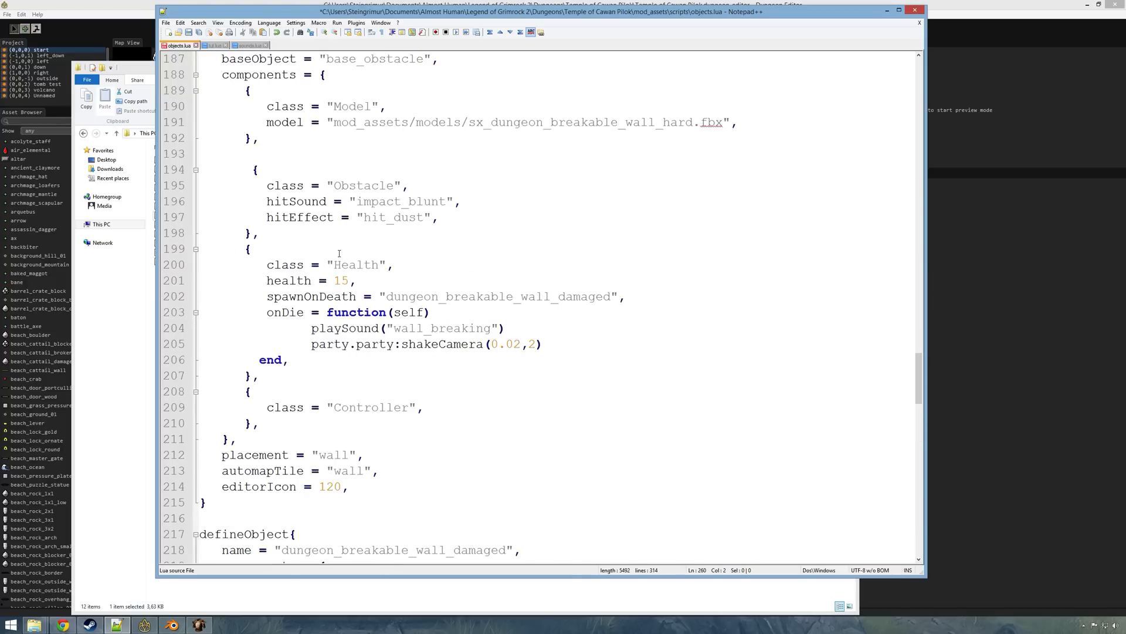
pyautogui.scroll(2, 339, 253)
pyautogui.scroll(-1, 339, 252)
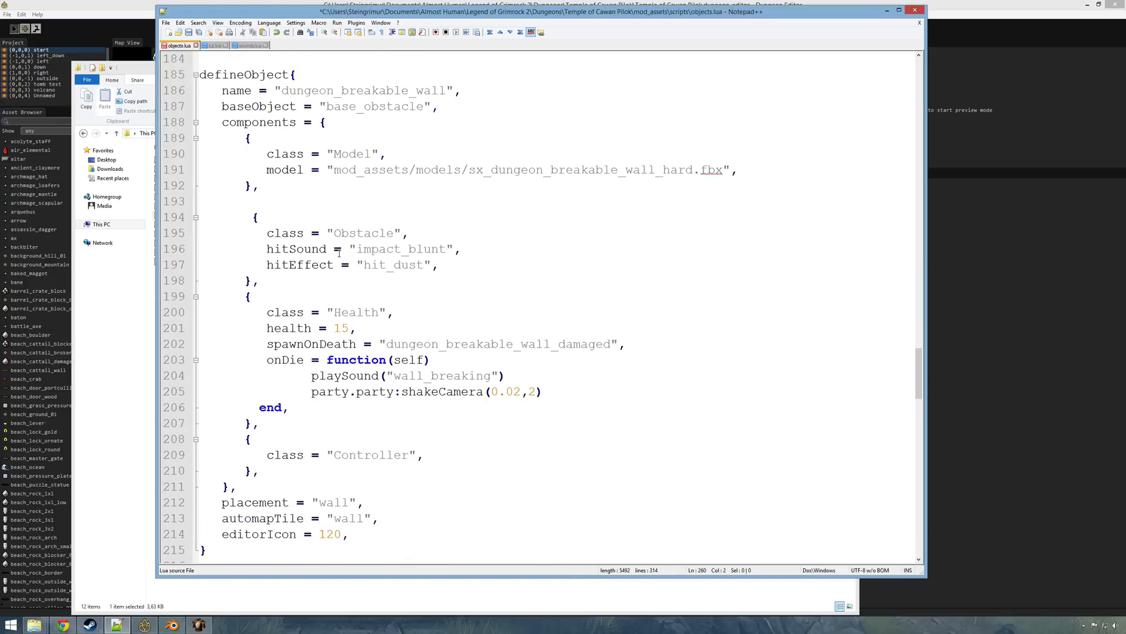
pyautogui.moveTo(207, 74); pyautogui.dragTo(455, 90)
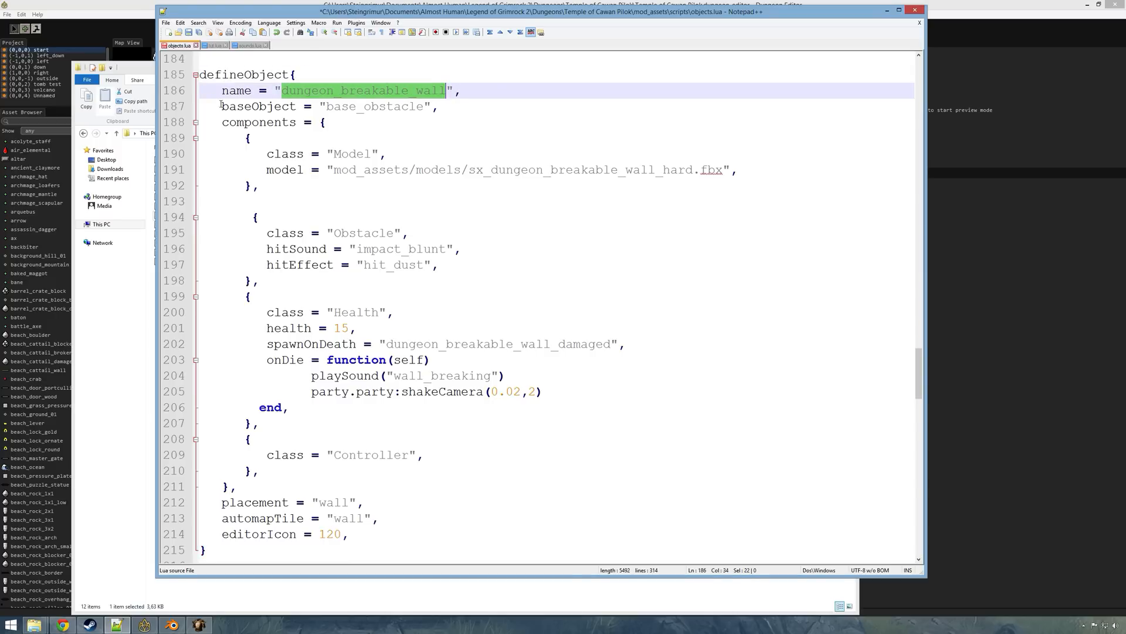
pyautogui.moveTo(222, 106); pyautogui.dragTo(439, 107)
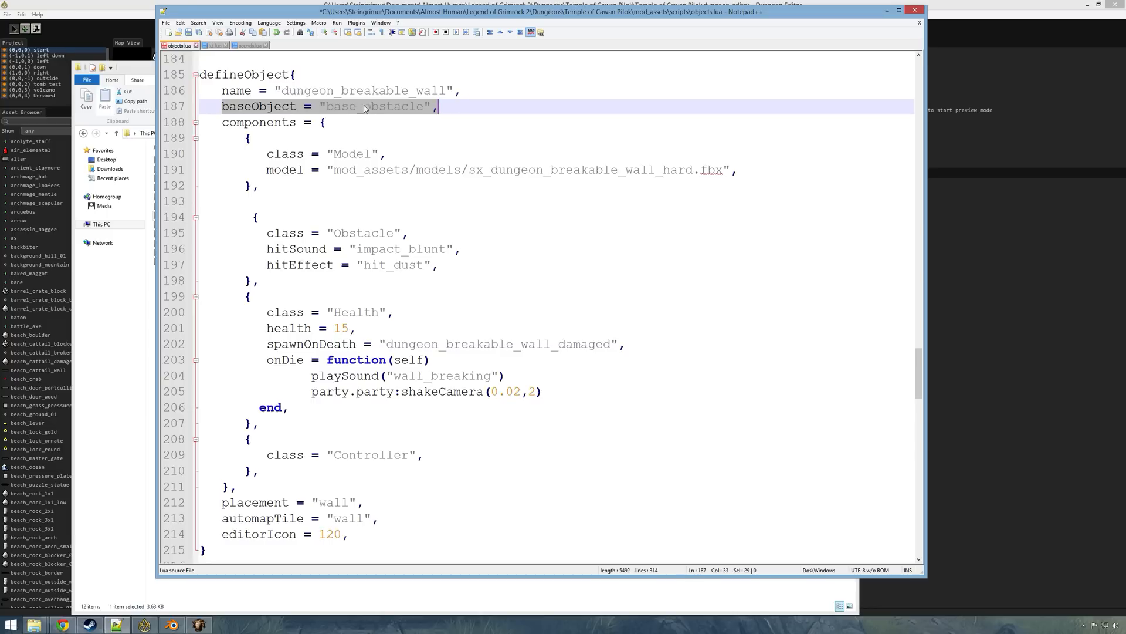
pyautogui.moveTo(364, 107); pyautogui.dragTo(423, 106)
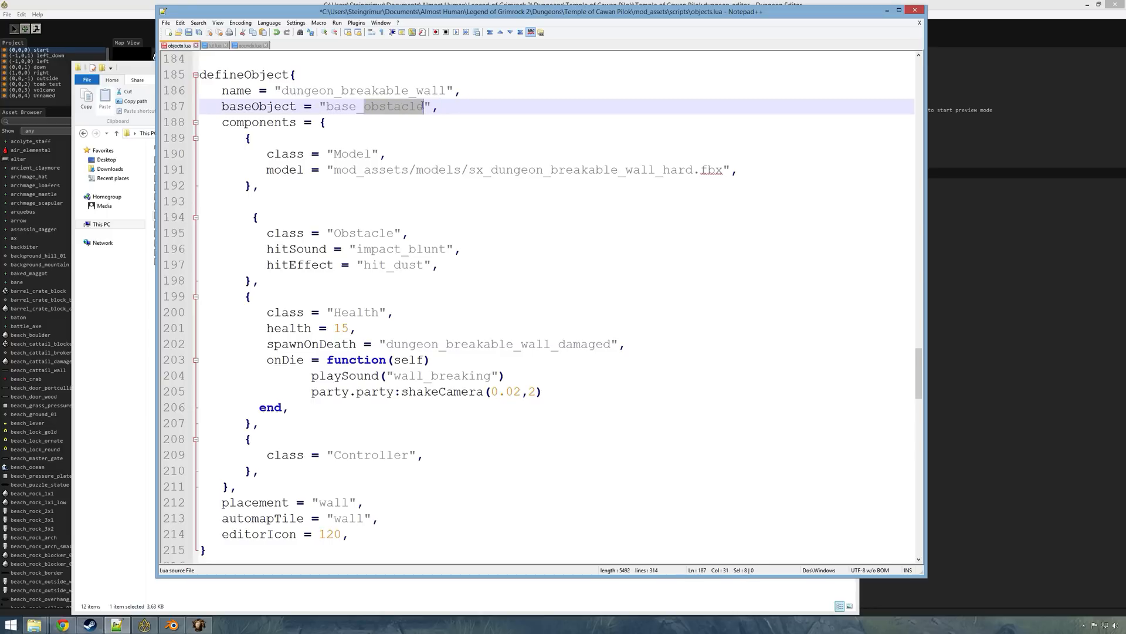
pyautogui.moveTo(327, 106); pyautogui.dragTo(424, 107)
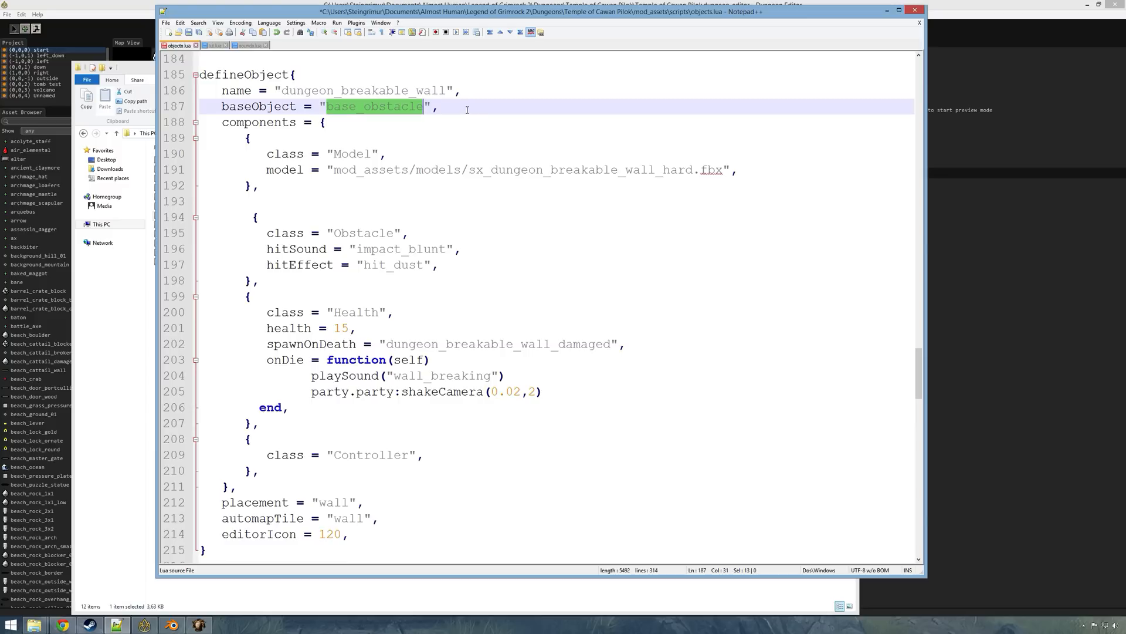
pyautogui.click(327, 107)
pyautogui.moveTo(327, 107); pyautogui.dragTo(423, 107)
# Step: Highlight the Obstacle class name, the Model class line and the model file path in the dungeon_breakable_wall definition
pyautogui.click(345, 232)
pyautogui.moveTo(345, 232); pyautogui.dragTo(392, 231)
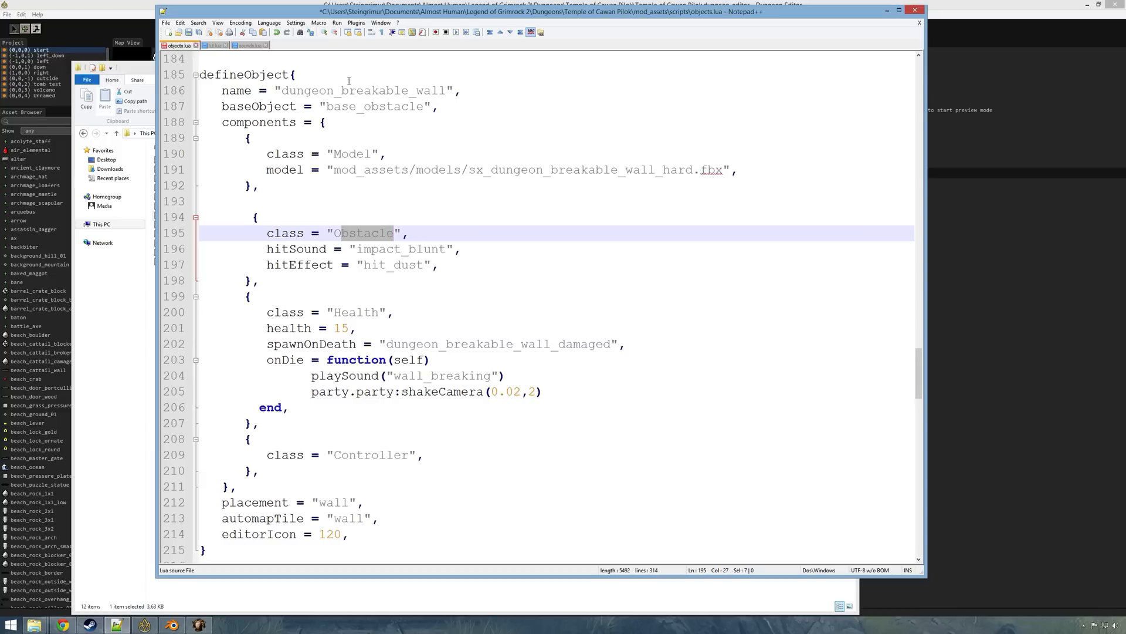
pyautogui.moveTo(275, 155); pyautogui.dragTo(387, 154)
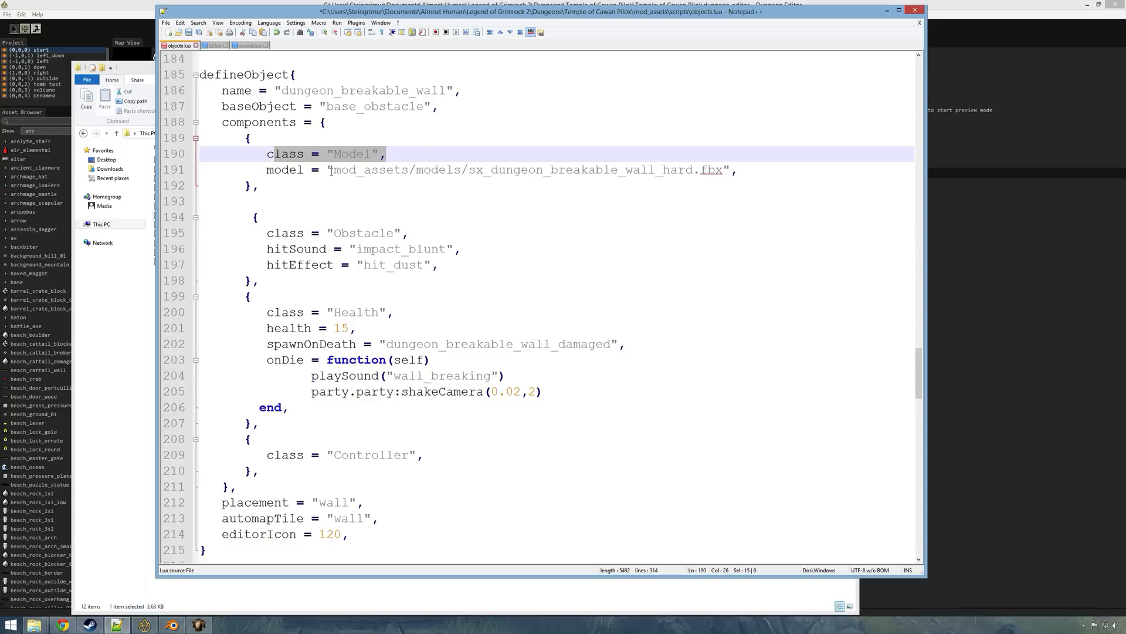
pyautogui.moveTo(267, 171); pyautogui.dragTo(779, 172)
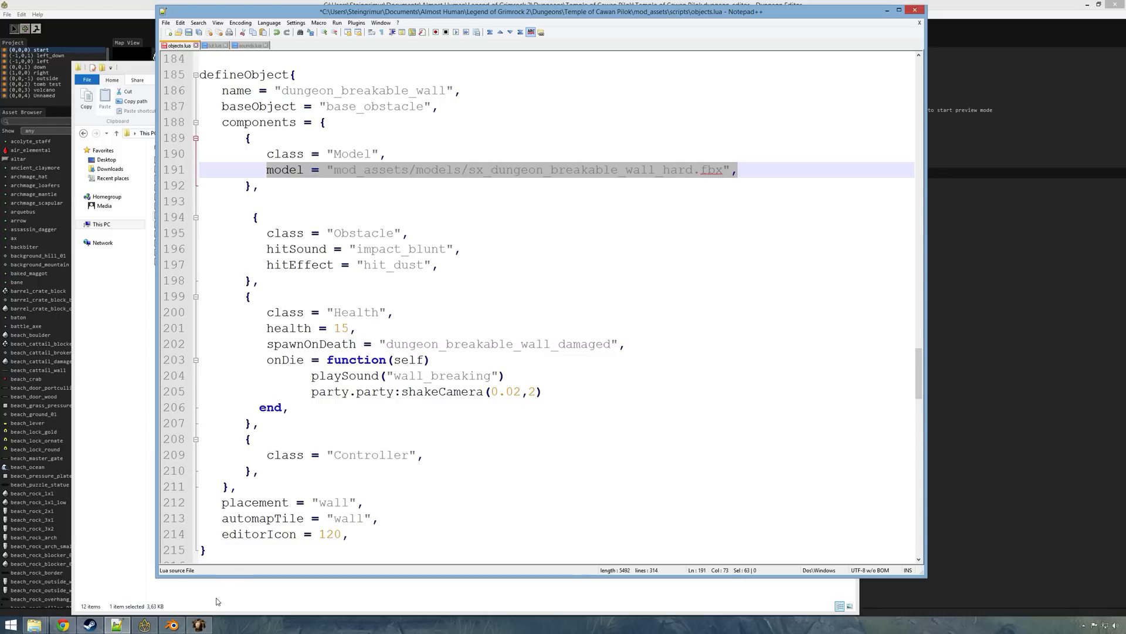
# Step: Open sx_dungeon_breakable_wall_hard.model from the mod_assets models folder in the Grimrock Model Toolkit and view the intact wall
pyautogui.click(199, 625)
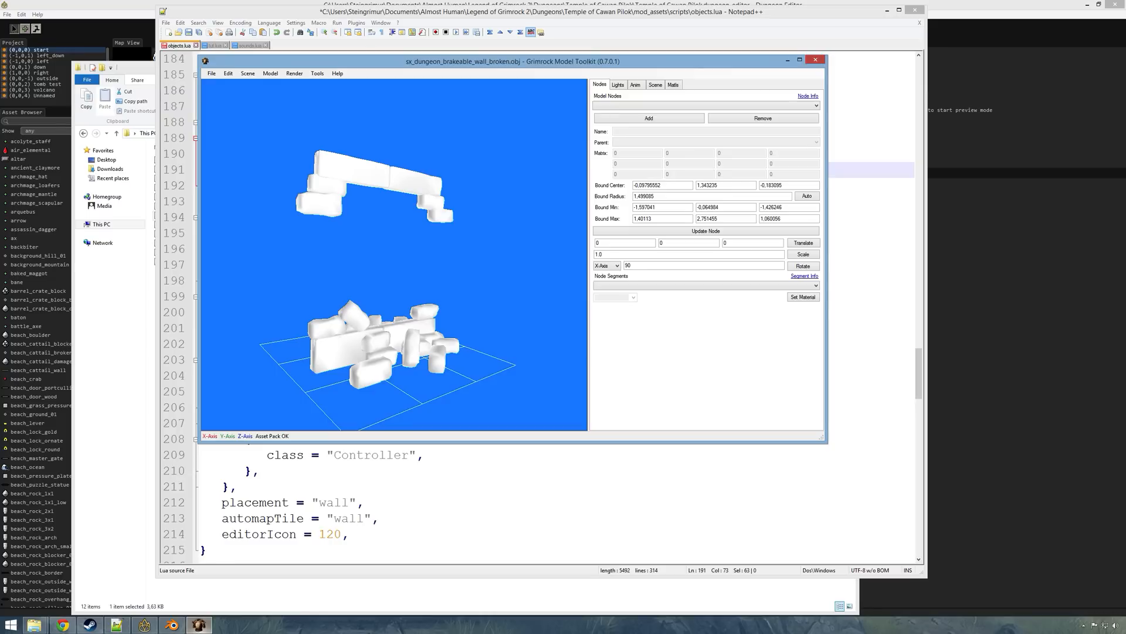
pyautogui.click(211, 74)
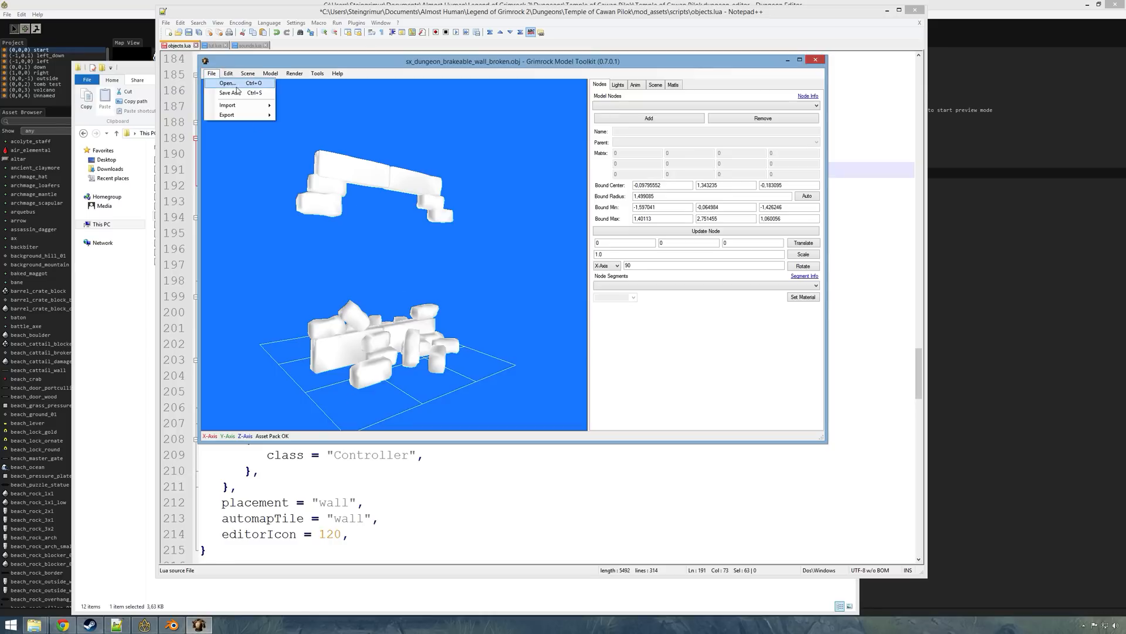
pyautogui.click(35, 625)
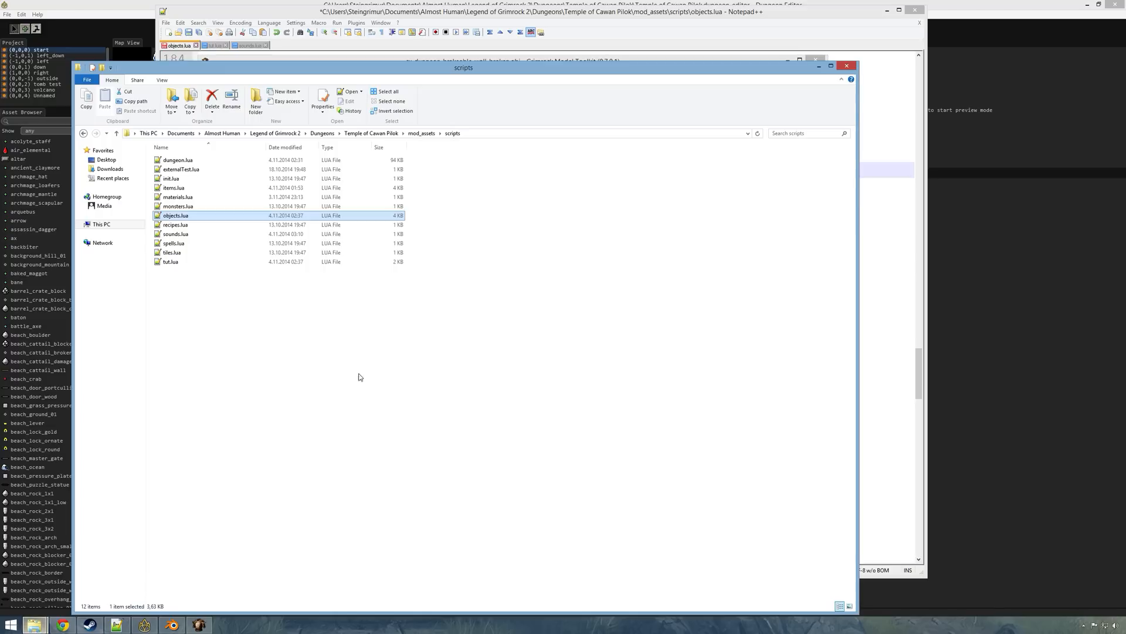
pyautogui.click(136, 581)
pyautogui.hotkey('alt', 'Up')
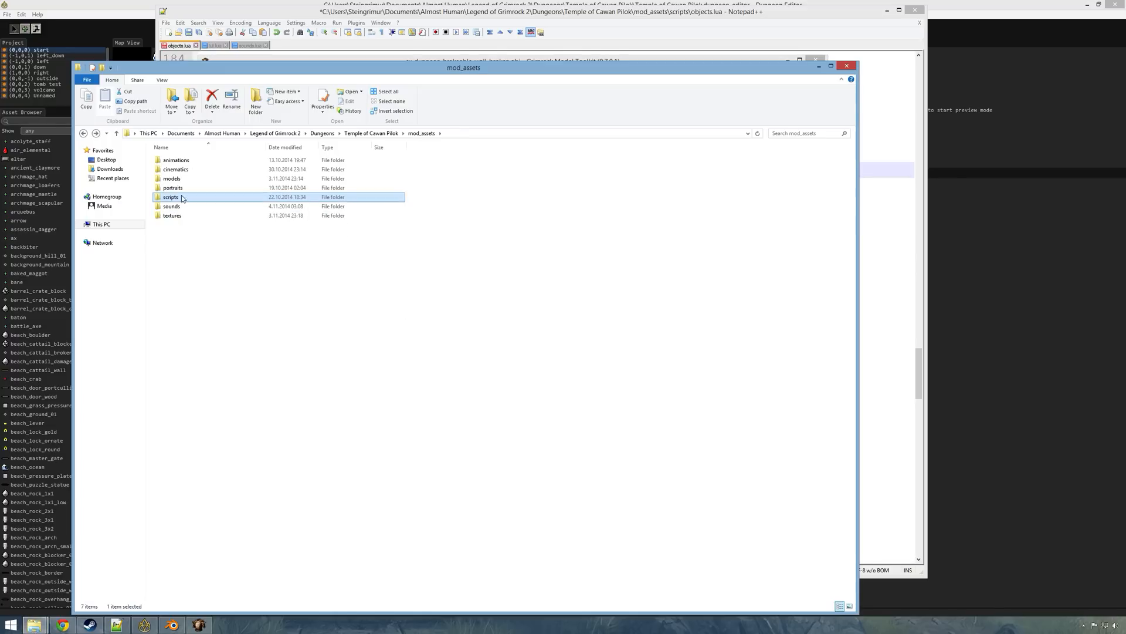
pyautogui.doubleClick(183, 178)
pyautogui.doubleClick(274, 235)
pyautogui.moveTo(282, 263); pyautogui.dragTo(270, 277)
pyautogui.moveTo(272, 148); pyautogui.dragTo(458, 176)
pyautogui.scroll(2, 422, 301)
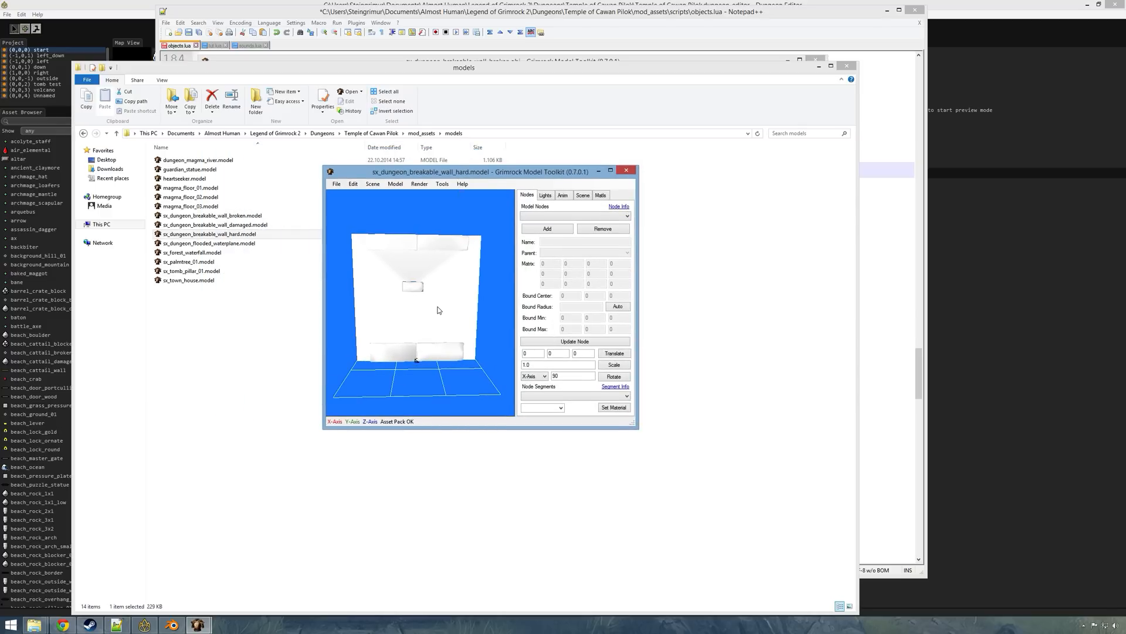
# Step: Return to objects.lua in Notepad++ and highlight the Obstacle component's class line and its hitSound value impact_blunt
pyautogui.click(349, 23)
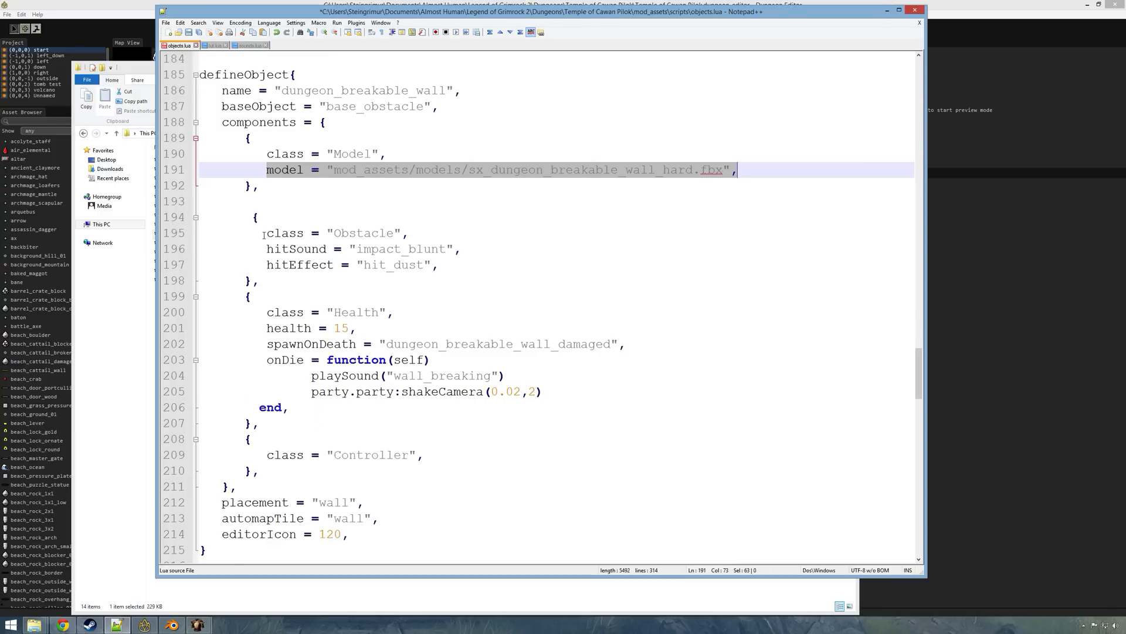
pyautogui.moveTo(267, 233); pyautogui.dragTo(455, 236)
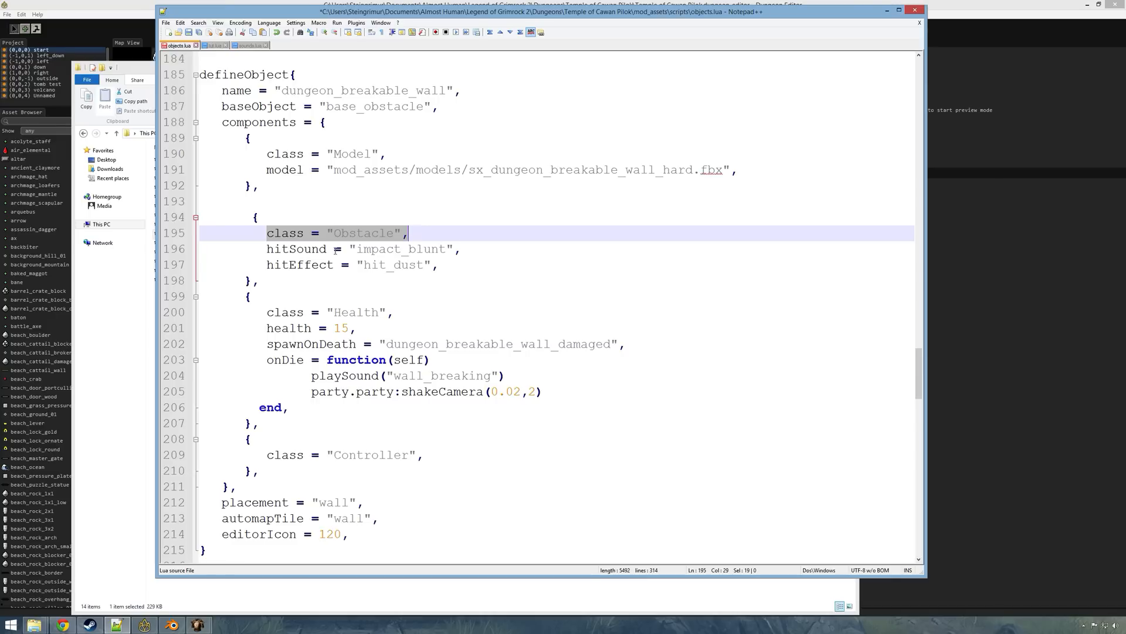
pyautogui.moveTo(267, 249); pyautogui.dragTo(477, 246)
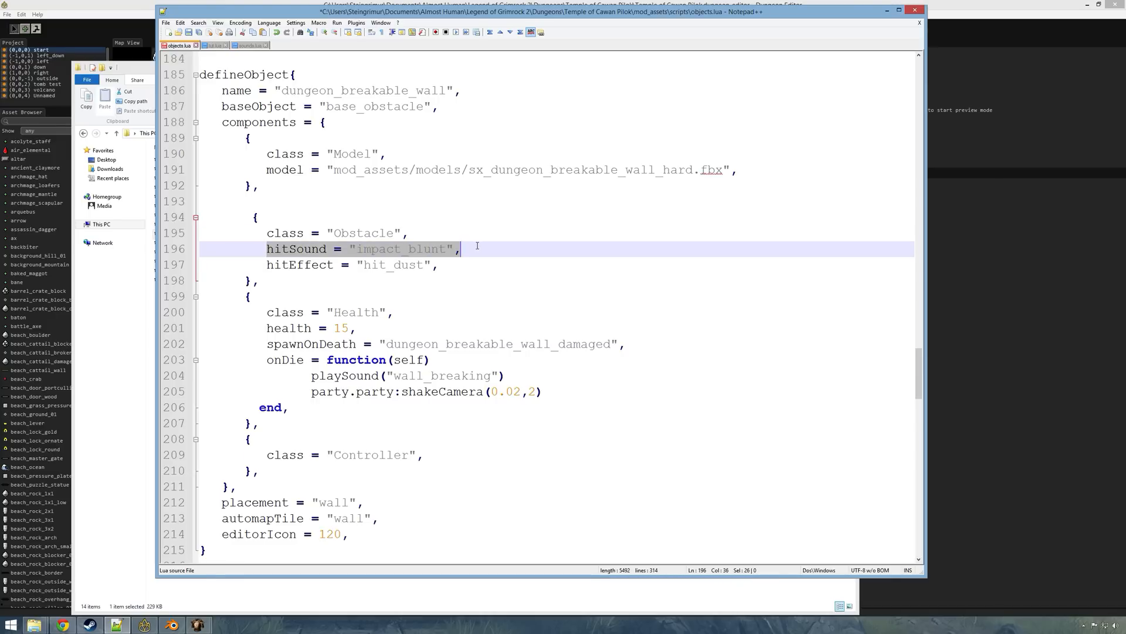
pyautogui.click(404, 250)
pyautogui.moveTo(358, 249); pyautogui.dragTo(446, 249)
# Step: Highlight the Obstacle component's hitEffect line and its hit_dust value
pyautogui.moveTo(267, 265); pyautogui.dragTo(430, 271)
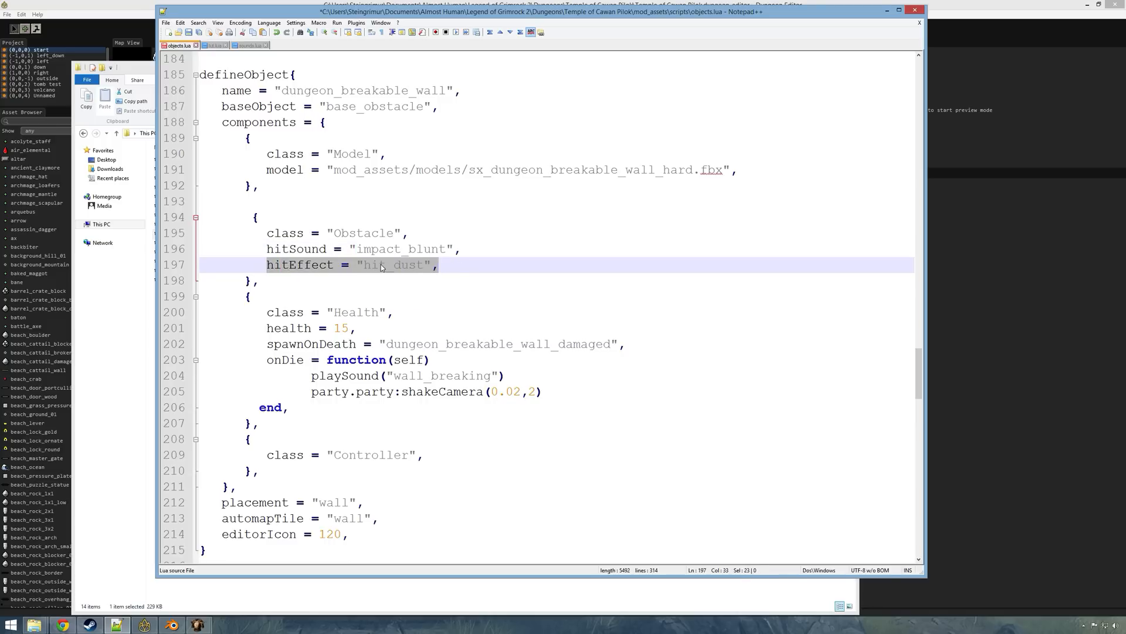
pyautogui.click(386, 265)
pyautogui.doubleClick(385, 266)
pyautogui.press('Down')
pyautogui.click(397, 265)
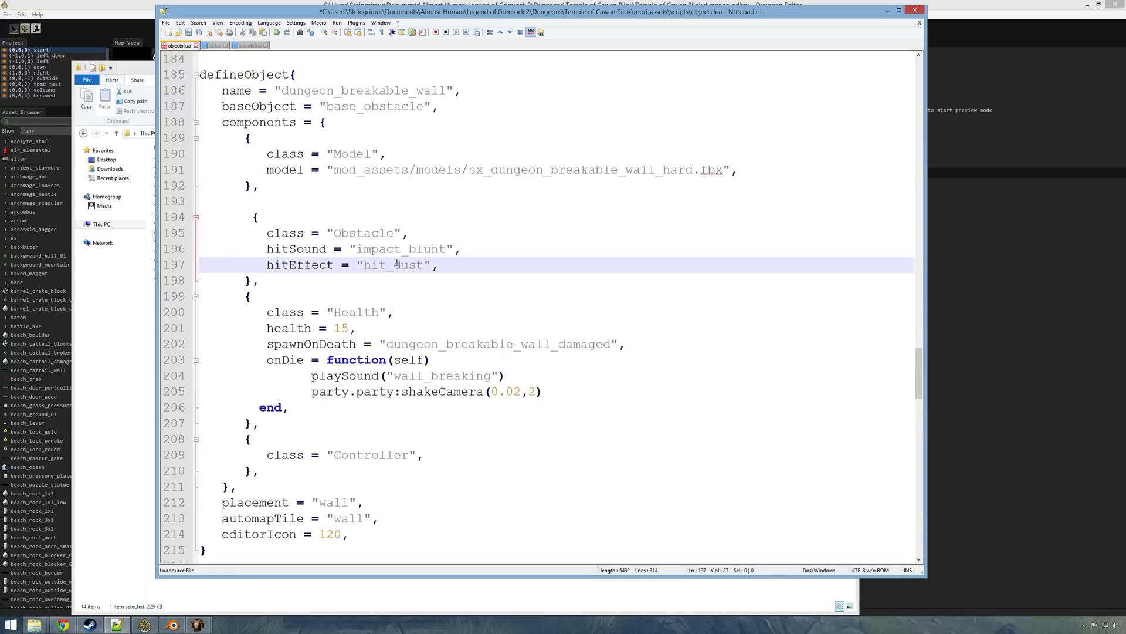
pyautogui.moveTo(394, 264); pyautogui.dragTo(426, 263)
pyautogui.moveTo(363, 265); pyautogui.dragTo(424, 264)
# Step: Highlight the Health component's class line and its health value in the dungeon_breakable_wall definition
pyautogui.scroll(-3, 427, 246)
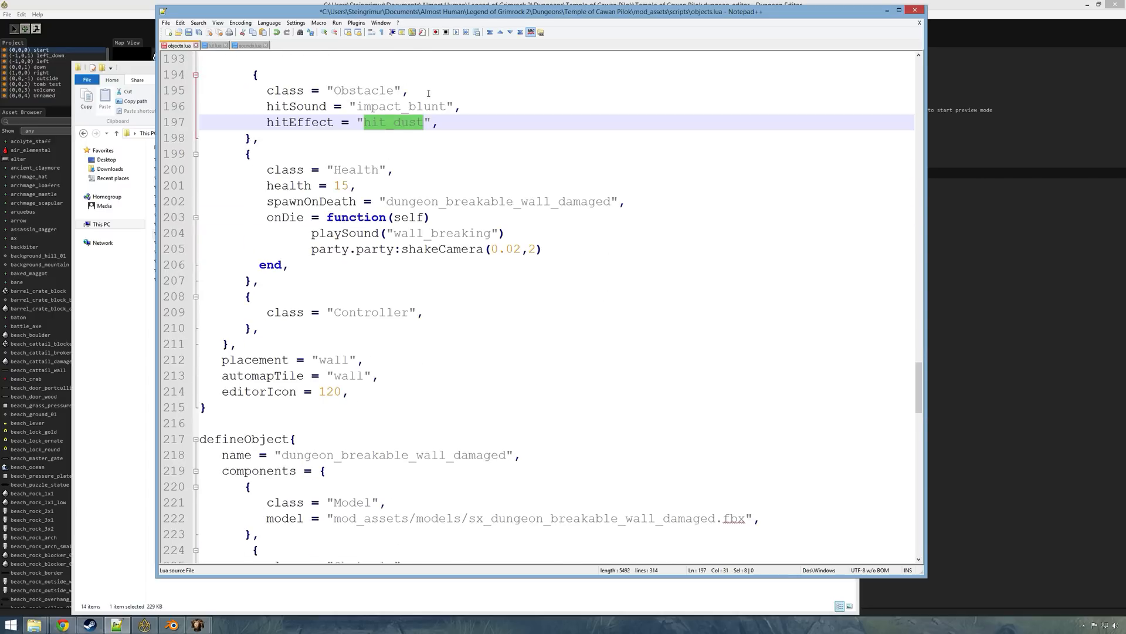
pyautogui.scroll(2, 416, 145)
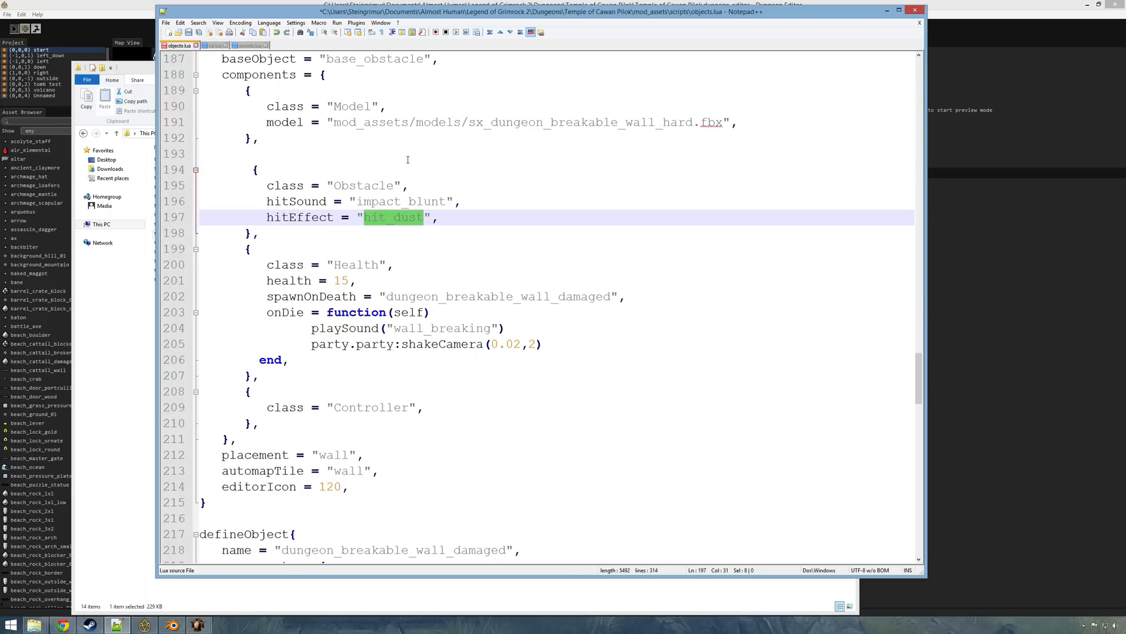
pyautogui.moveTo(267, 267); pyautogui.dragTo(398, 263)
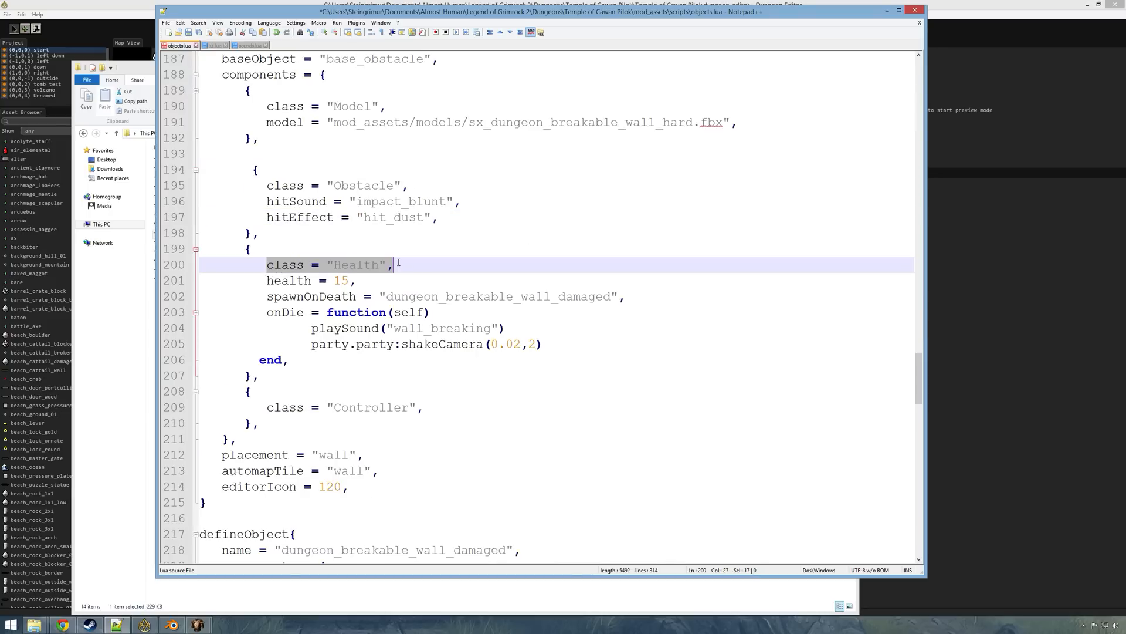
pyautogui.doubleClick(340, 281)
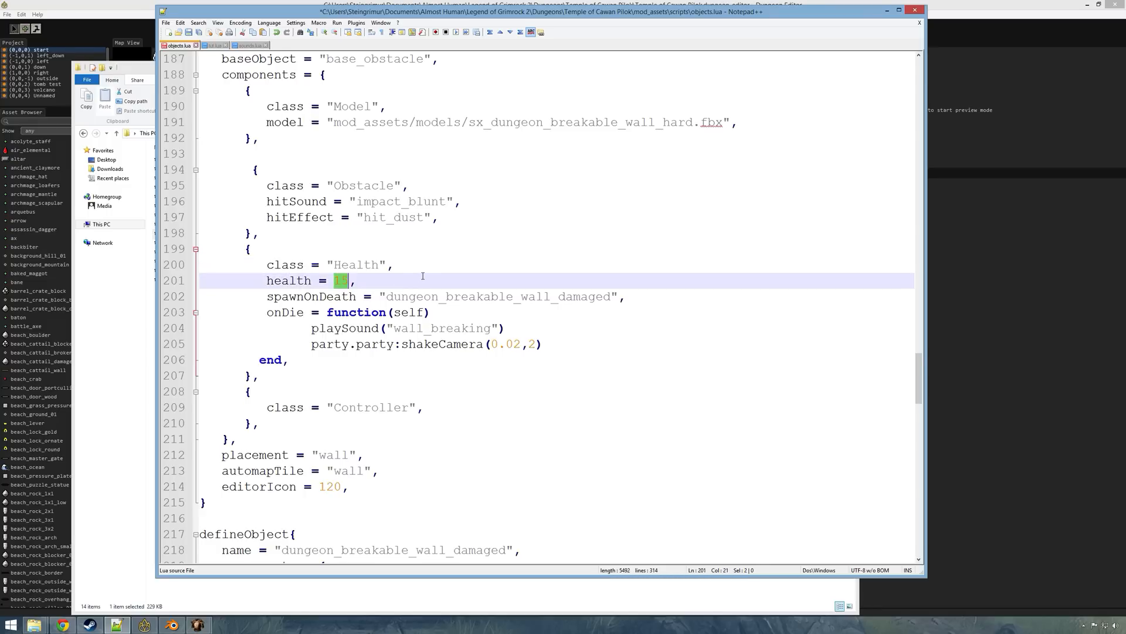
pyautogui.scroll(-1, 423, 276)
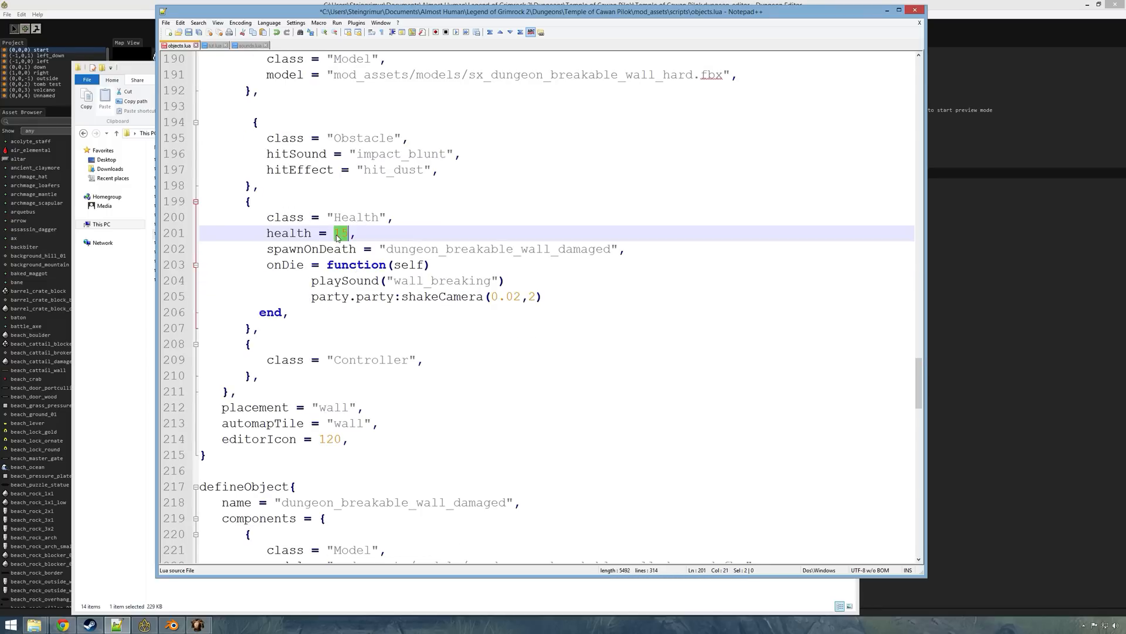
pyautogui.moveTo(355, 234); pyautogui.dragTo(274, 235)
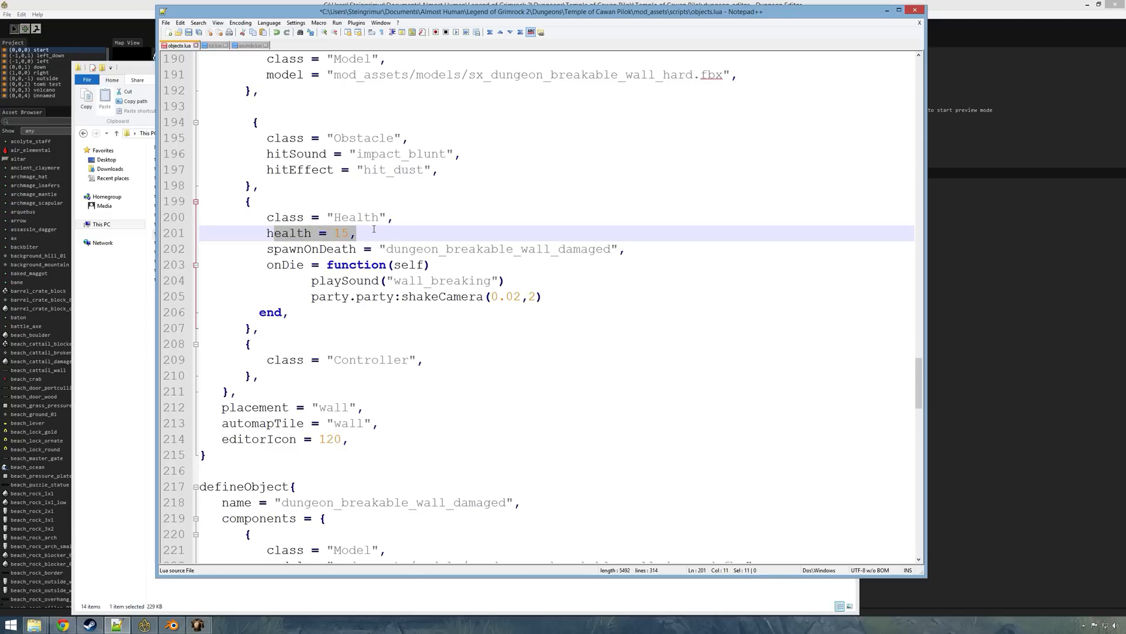
# Step: Highlight the spawnOnDeath line, then switch to the models folder and briefly view sx_dungeon_breakable_wall_hard.model before closing it
pyautogui.moveTo(267, 250); pyautogui.dragTo(626, 252)
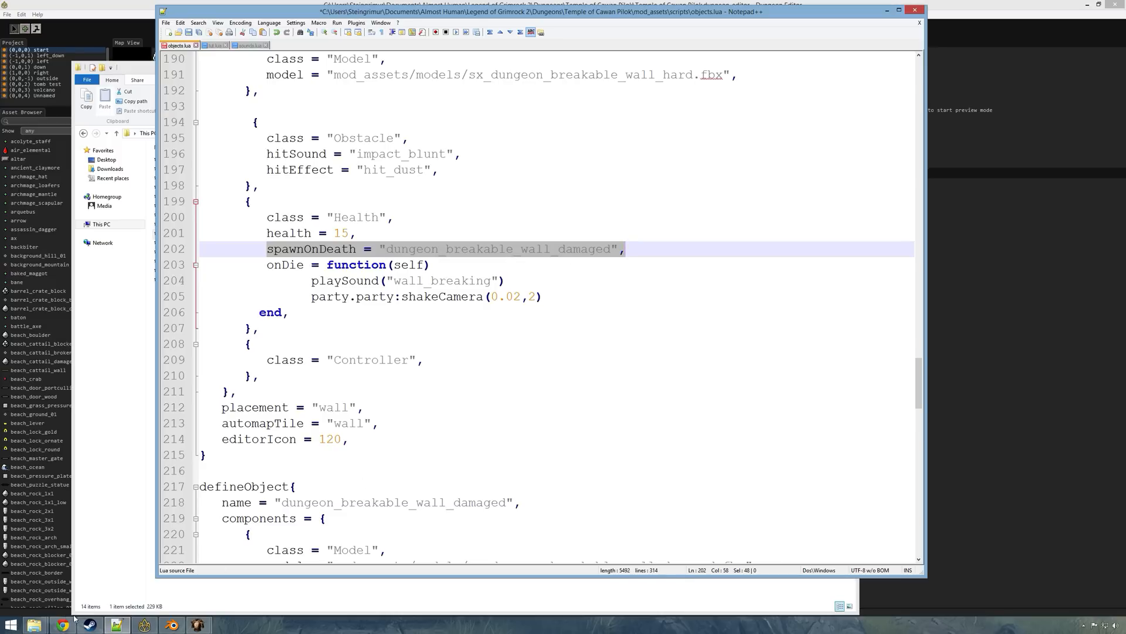
pyautogui.click(153, 572)
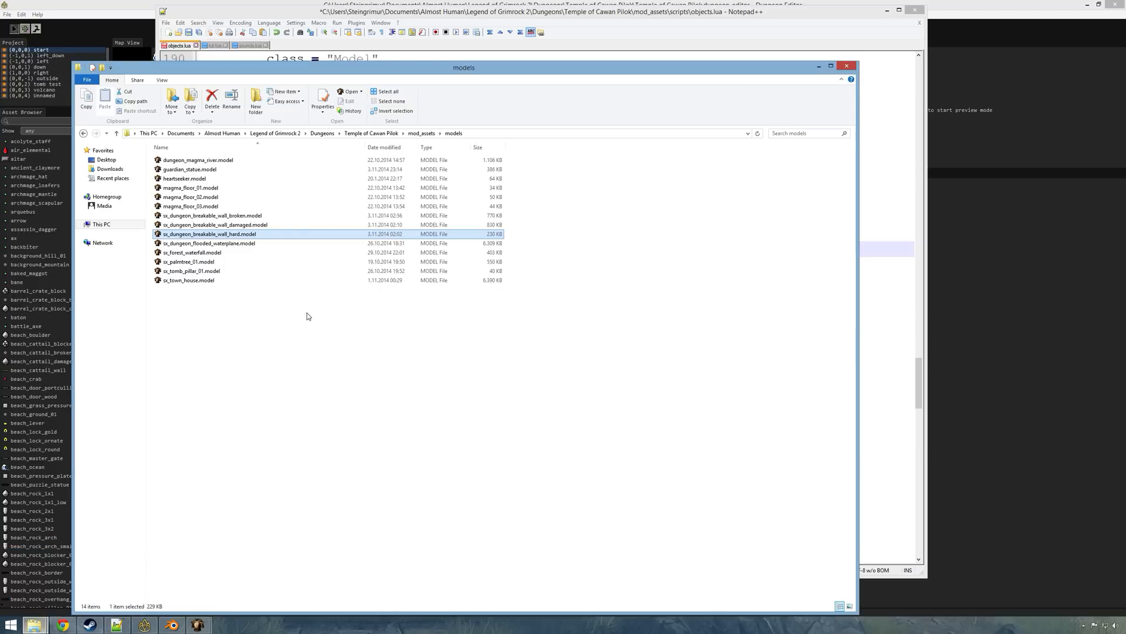
pyautogui.doubleClick(229, 235)
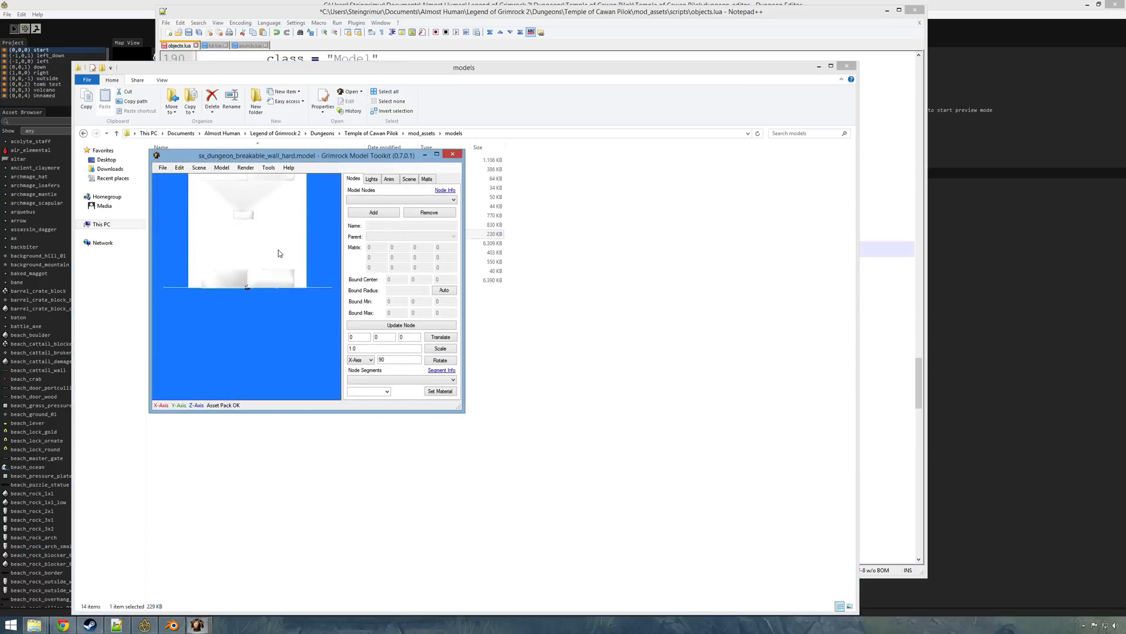
pyautogui.click(452, 154)
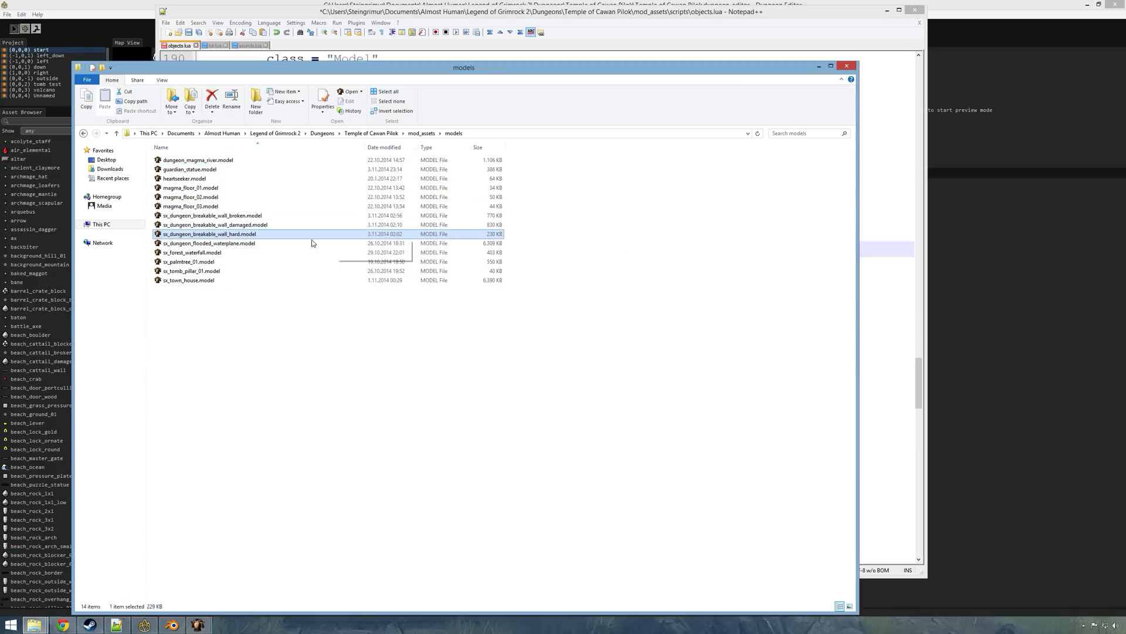
# Step: Open sx_dungeon_breakable_wall_damaged.model in the Grimrock Model Toolkit, examine the damaged wall from several angles, and close it
pyautogui.doubleClick(252, 226)
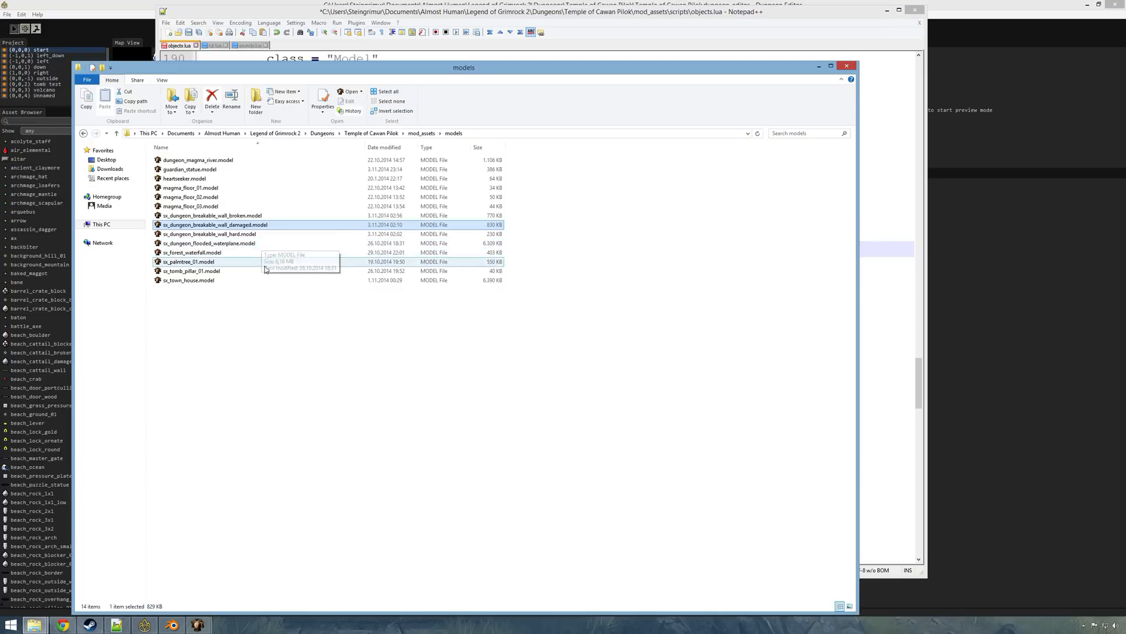
pyautogui.moveTo(323, 272); pyautogui.dragTo(469, 357)
pyautogui.moveTo(250, 180); pyautogui.dragTo(255, 245, button='middle')
pyautogui.moveTo(255, 245); pyautogui.dragTo(250, 241)
pyautogui.moveTo(263, 18); pyautogui.dragTo(428, 111)
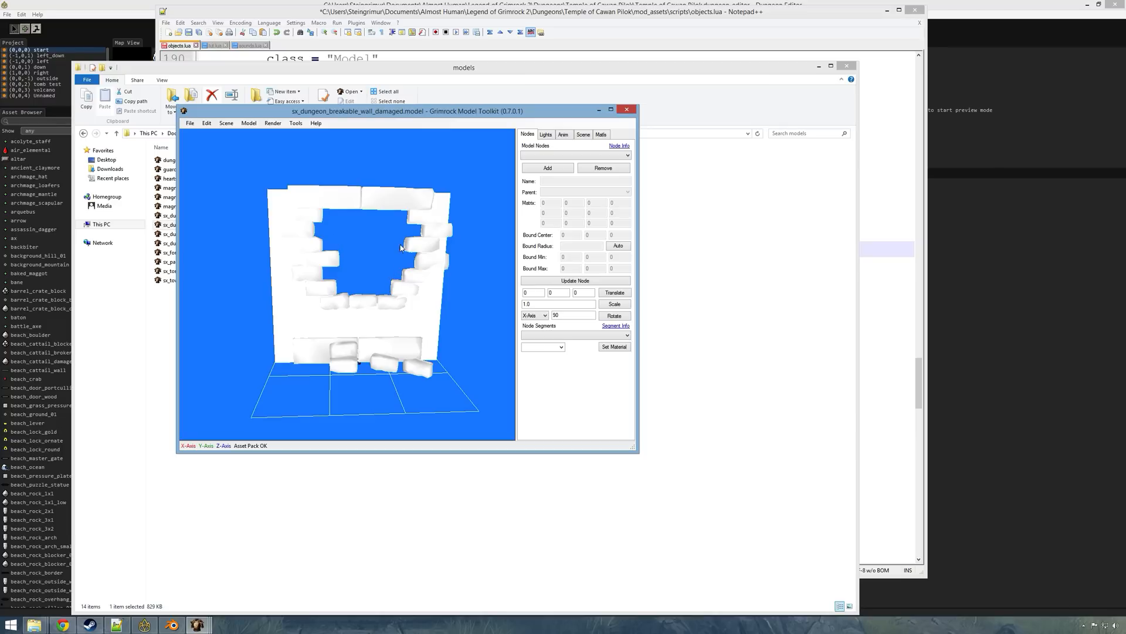
pyautogui.moveTo(371, 274); pyautogui.dragTo(388, 236)
pyautogui.click(626, 109)
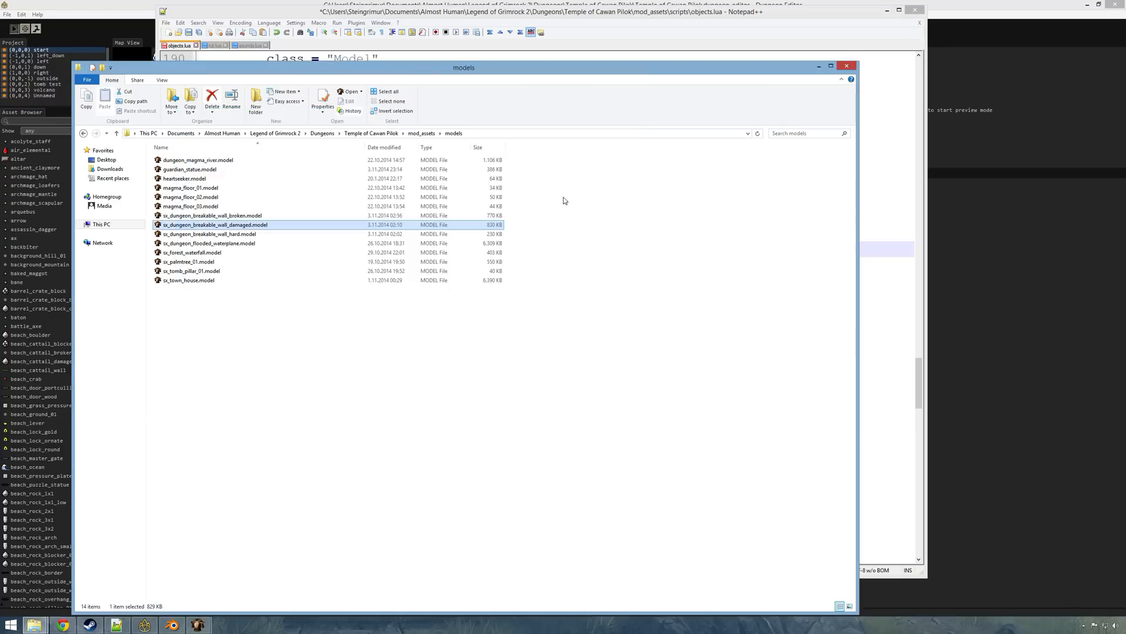
# Step: Return to objects.lua in Notepad++ and highlight onDie and its function(self) in the Health component
pyautogui.click(435, 60)
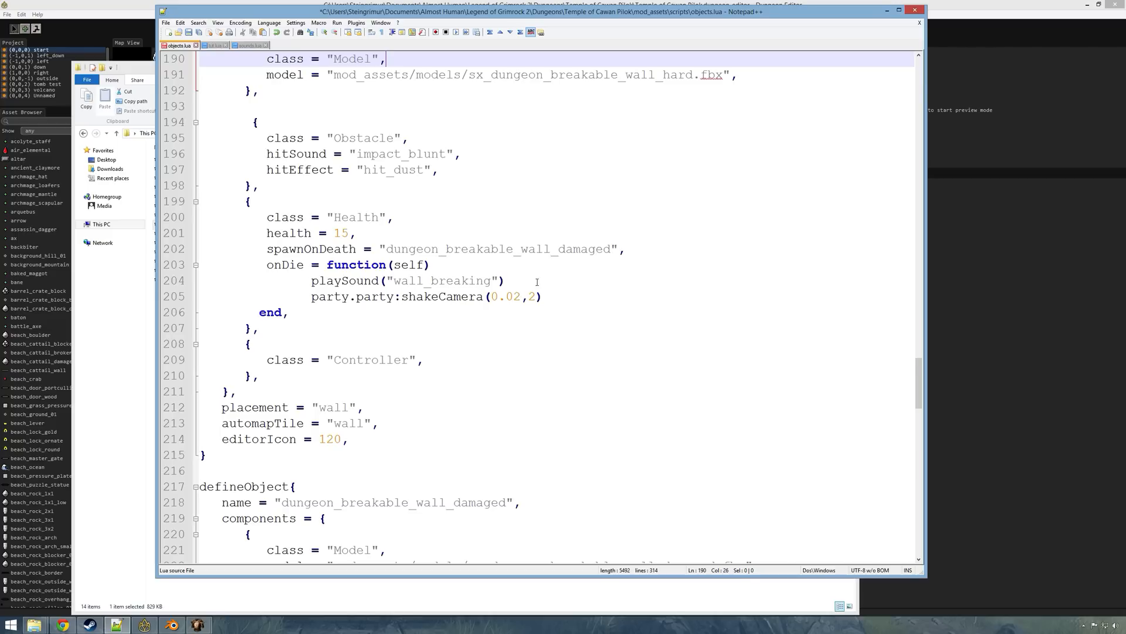
pyautogui.doubleClick(273, 264)
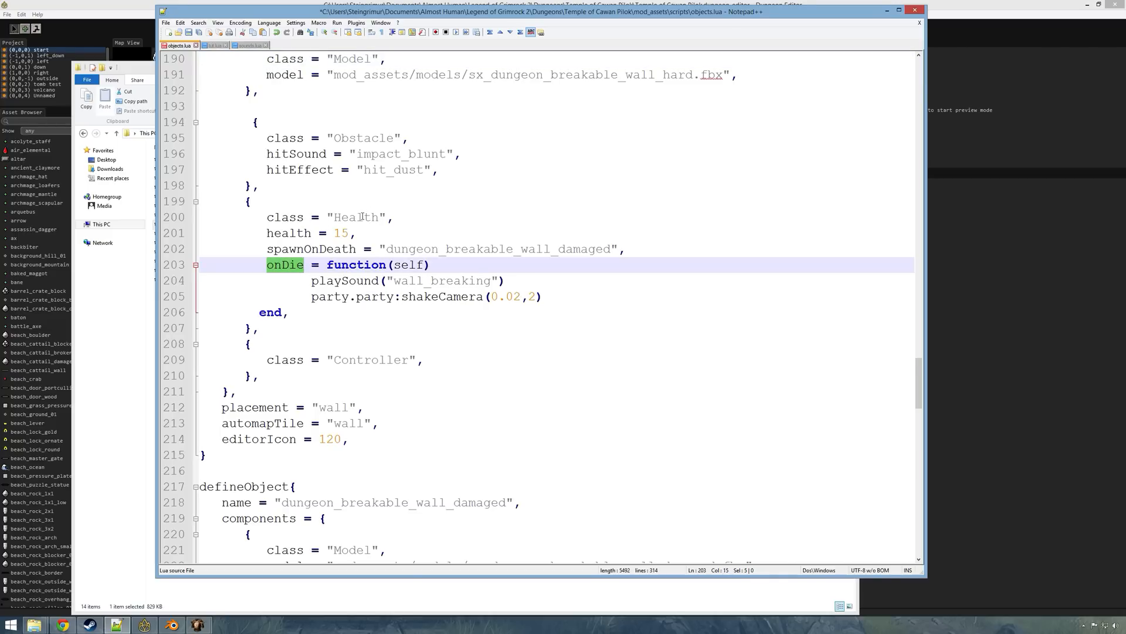
pyautogui.moveTo(328, 264); pyautogui.dragTo(430, 264)
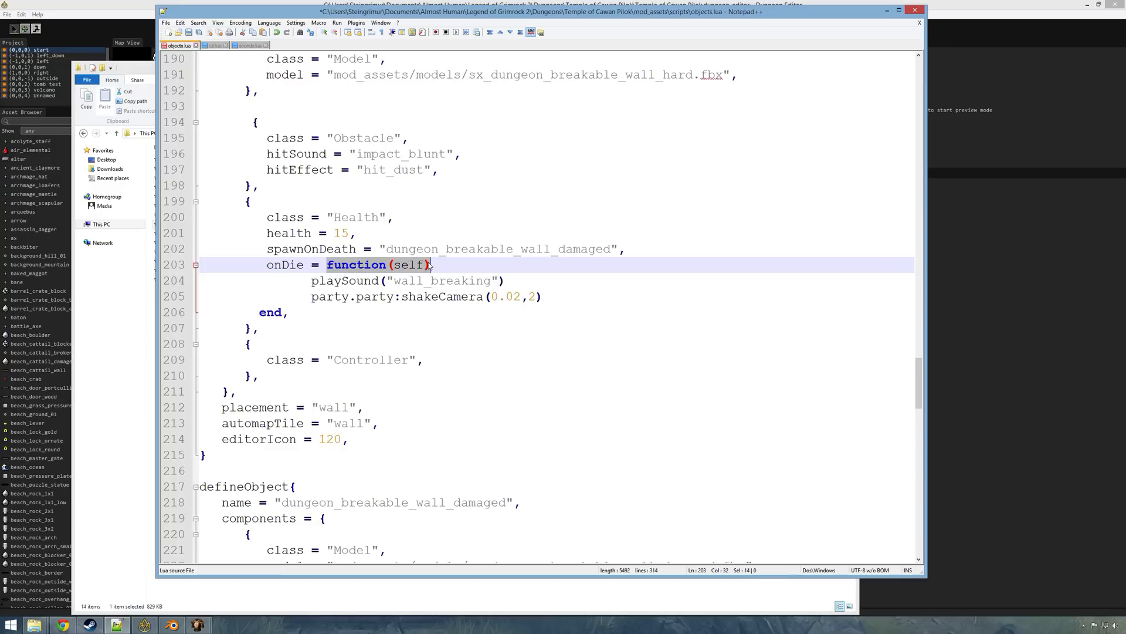
# Step: Highlight the dungeon_breakable_wall name in the object definition, then return to the Health component's onDie function
pyautogui.scroll(5, 387, 205)
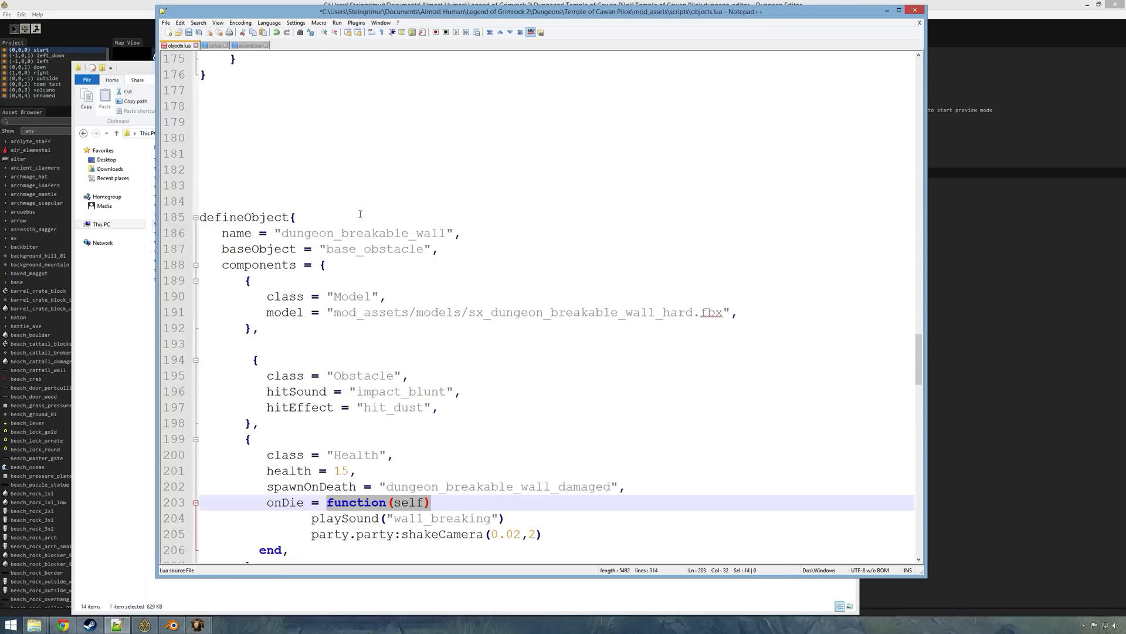
pyautogui.moveTo(281, 233); pyautogui.dragTo(416, 233)
pyautogui.scroll(-5, 451, 276)
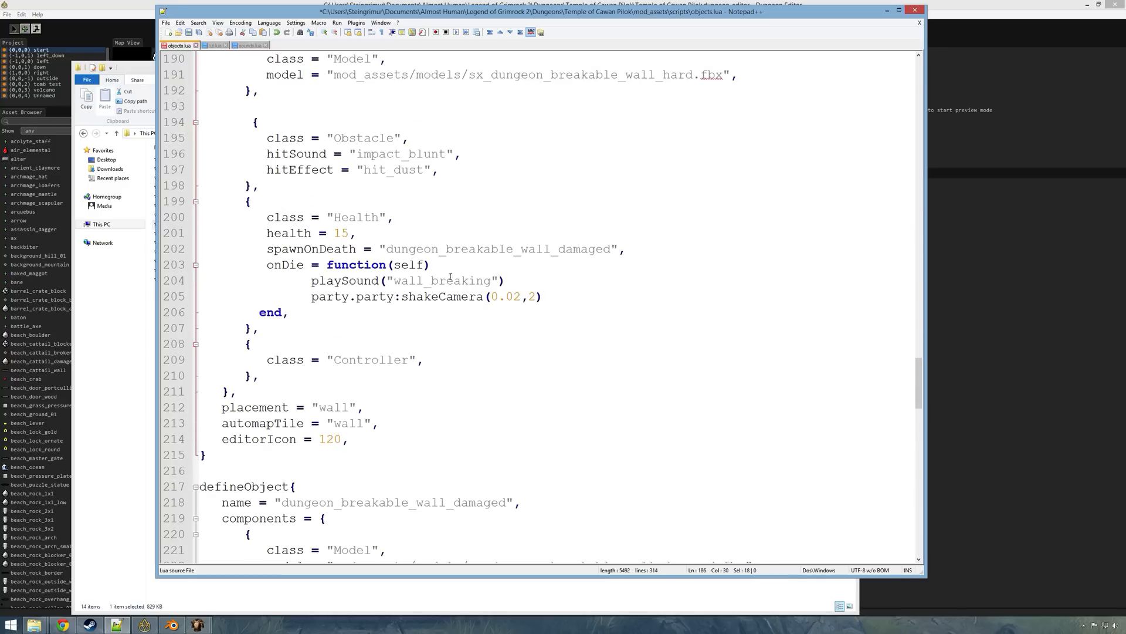
# Step: Examine the onDie function of dungeon_breakable_wall, matching its wall_breaking sound with the definition in sounds.lua and reviewing the shakeCamera call
pyautogui.moveTo(313, 281); pyautogui.dragTo(505, 281)
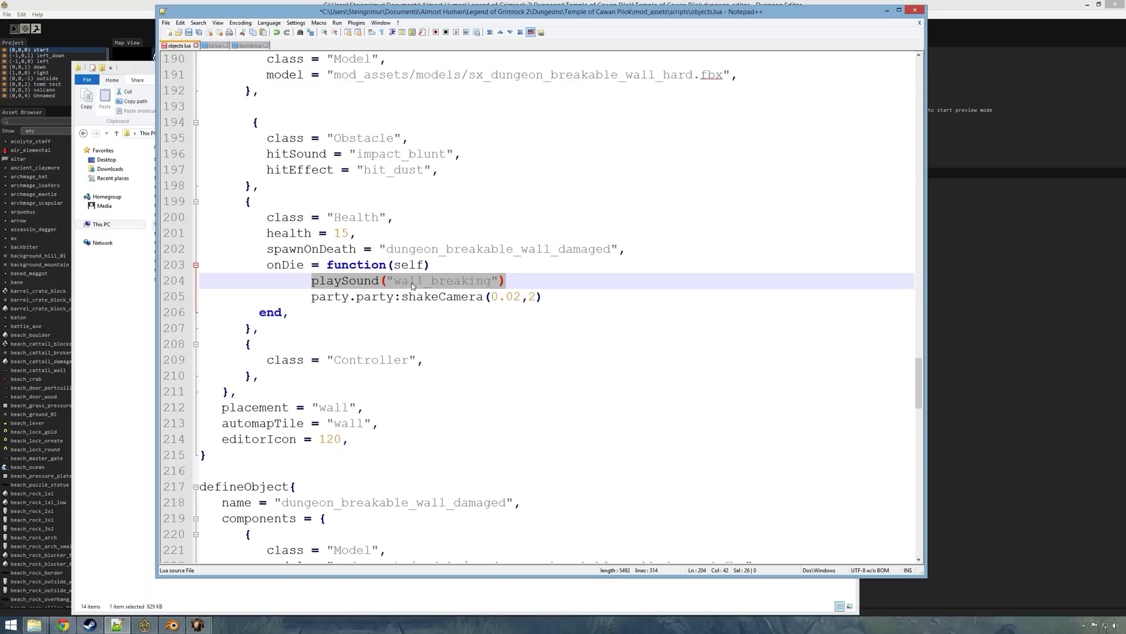
pyautogui.click(249, 46)
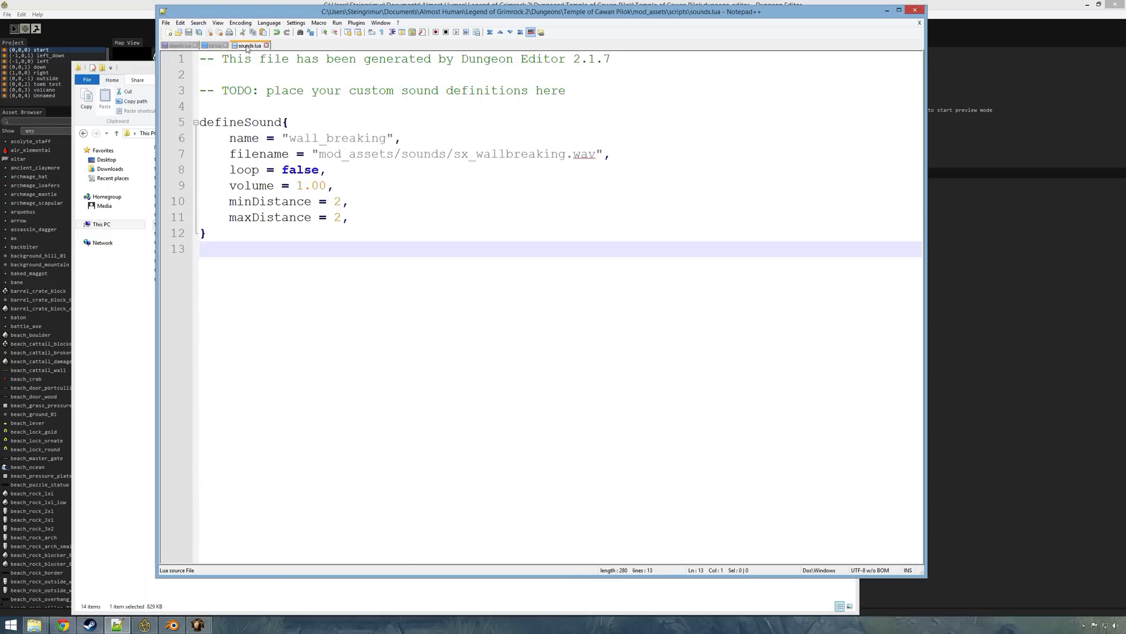
pyautogui.moveTo(297, 139); pyautogui.dragTo(398, 146)
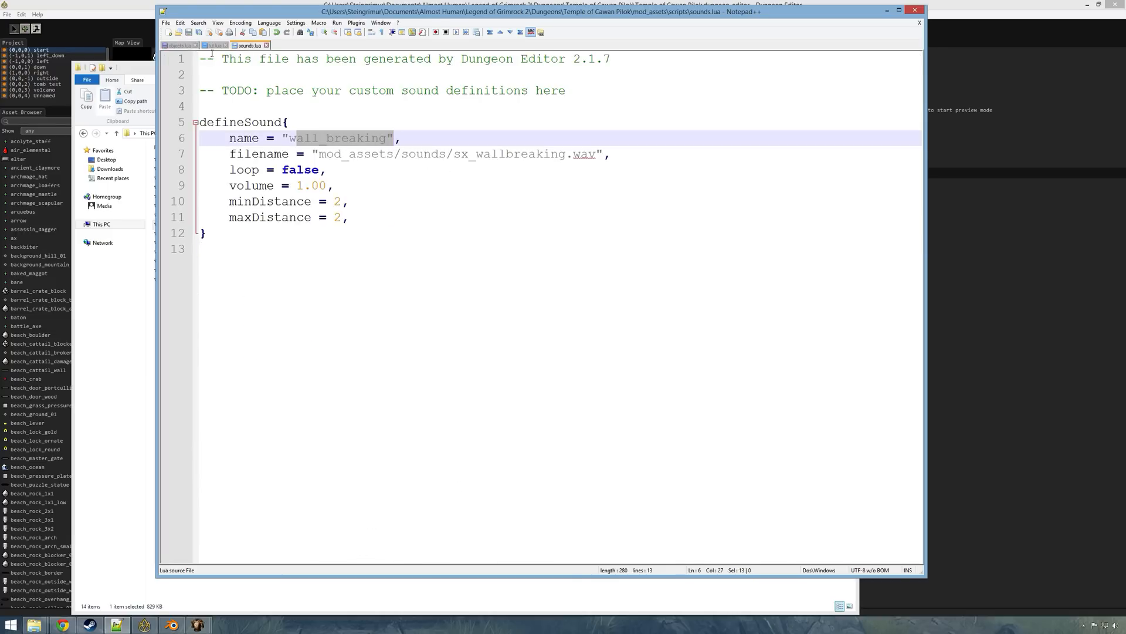
pyautogui.click(180, 46)
pyautogui.moveTo(273, 261); pyautogui.dragTo(439, 266)
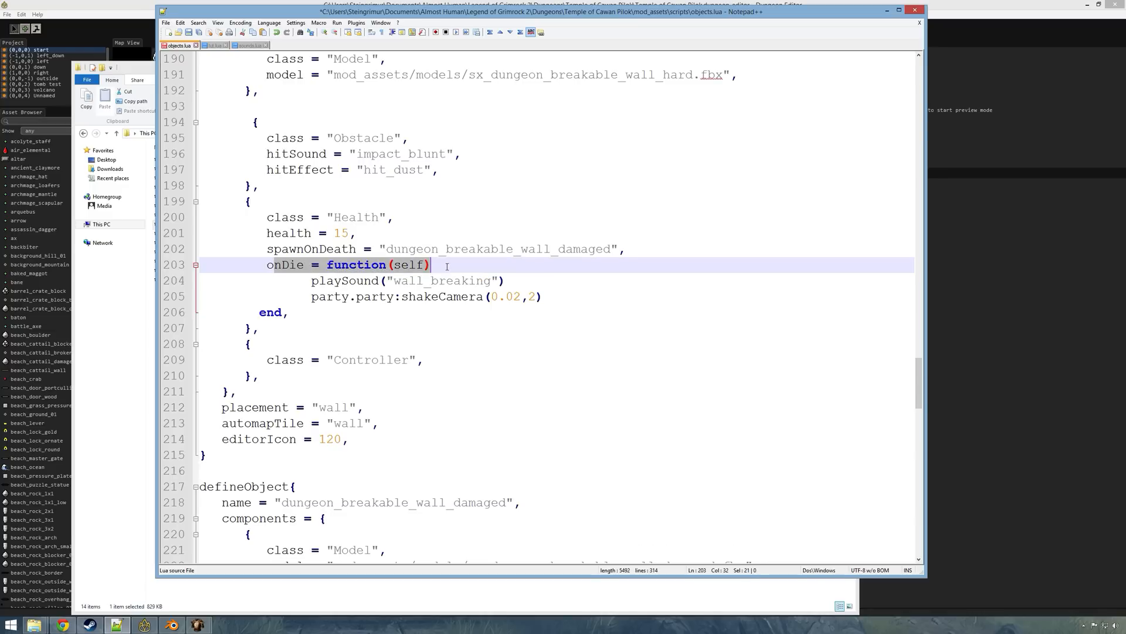
pyautogui.moveTo(315, 282); pyautogui.dragTo(525, 283)
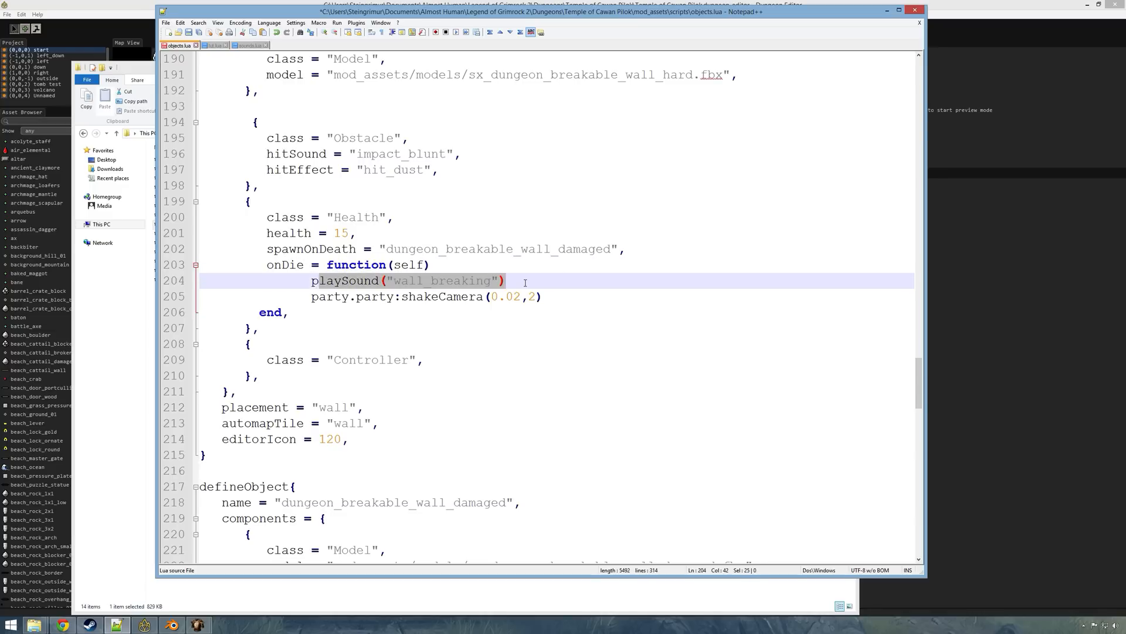
pyautogui.moveTo(312, 296); pyautogui.dragTo(561, 297)
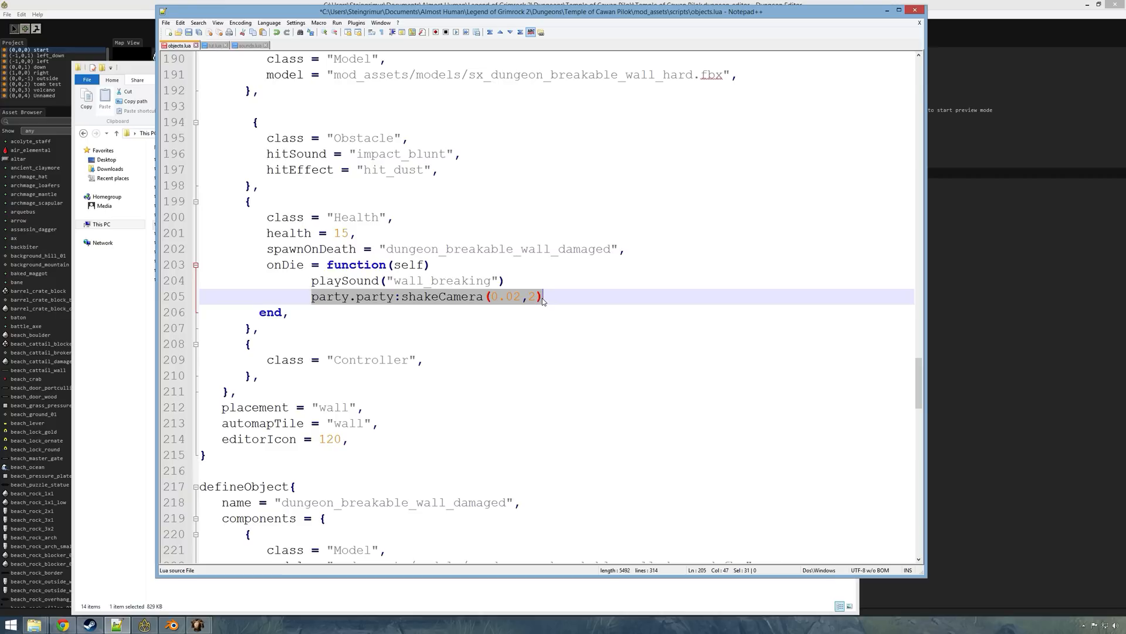
# Step: Review the Controller component and the placement and automapTile settings of dungeon_breakable_wall
pyautogui.scroll(-5, 487, 345)
pyautogui.moveTo(274, 122); pyautogui.dragTo(424, 122)
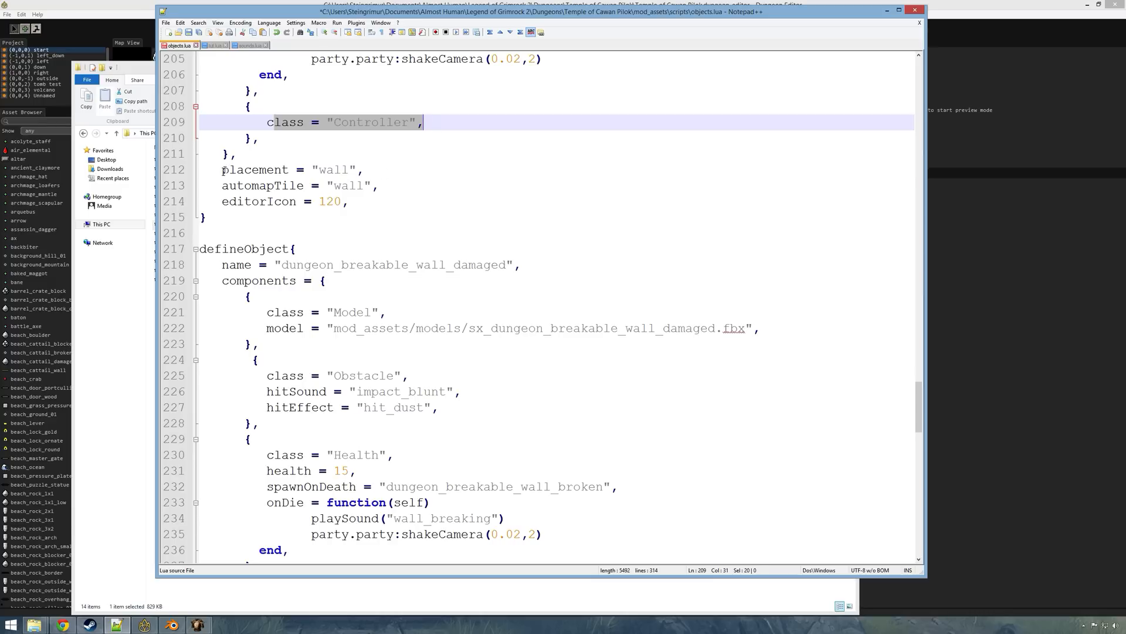
pyautogui.moveTo(222, 170); pyautogui.dragTo(368, 166)
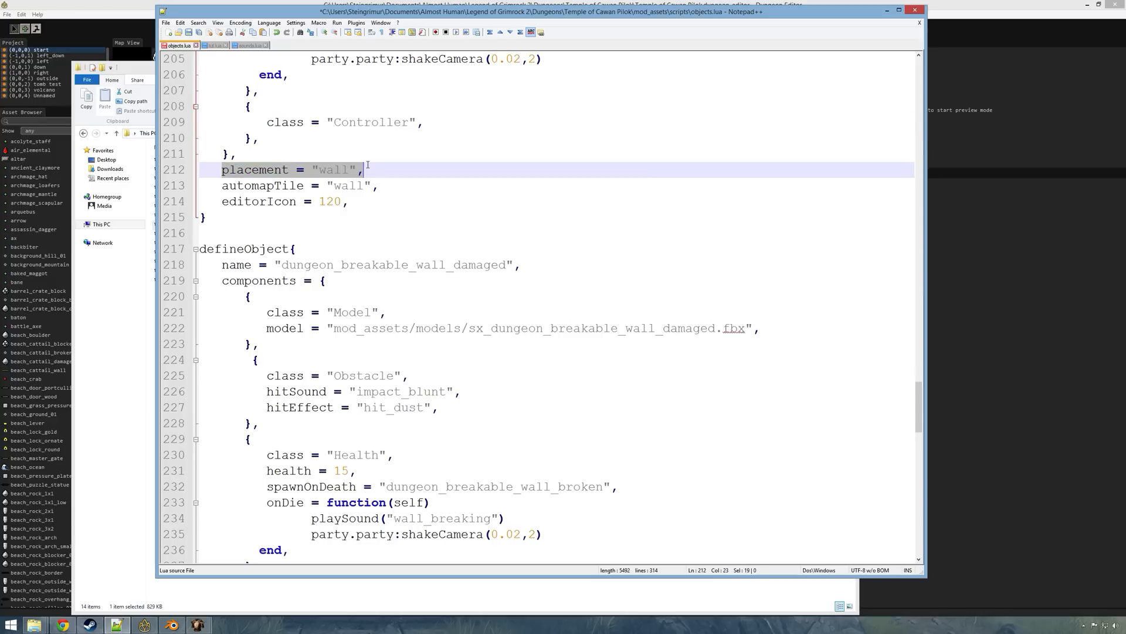
pyautogui.moveTo(222, 185); pyautogui.dragTo(388, 185)
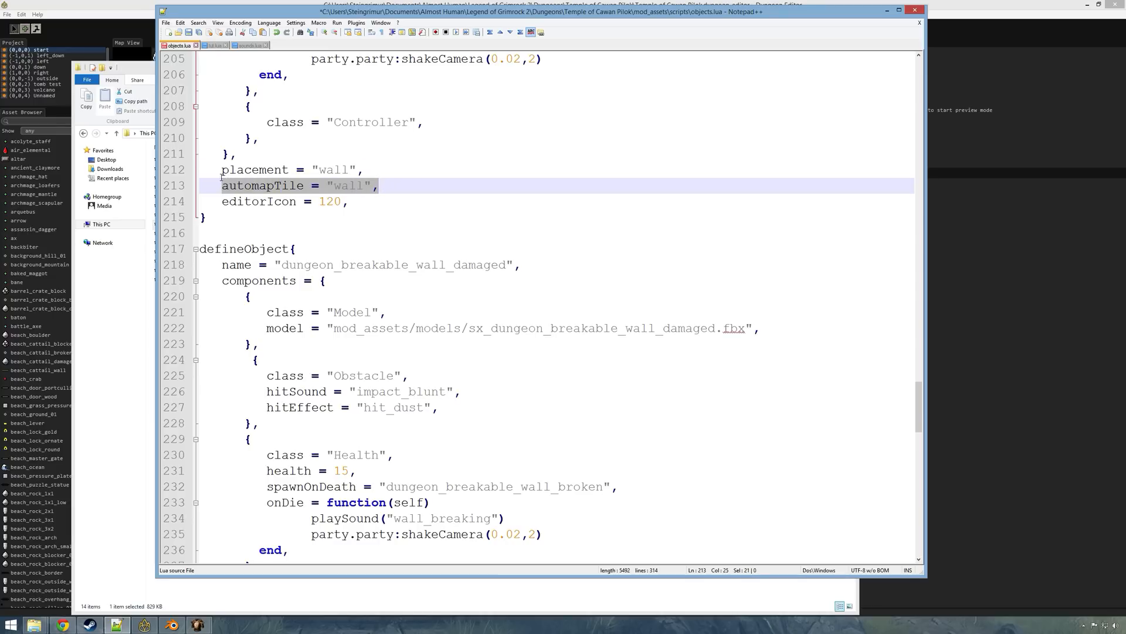
pyautogui.moveTo(383, 186); pyautogui.dragTo(222, 186)
# Step: Inspect the editorIcon setting and its number at the end of the dungeon_breakable_wall definition
pyautogui.moveTo(224, 202); pyautogui.dragTo(366, 204)
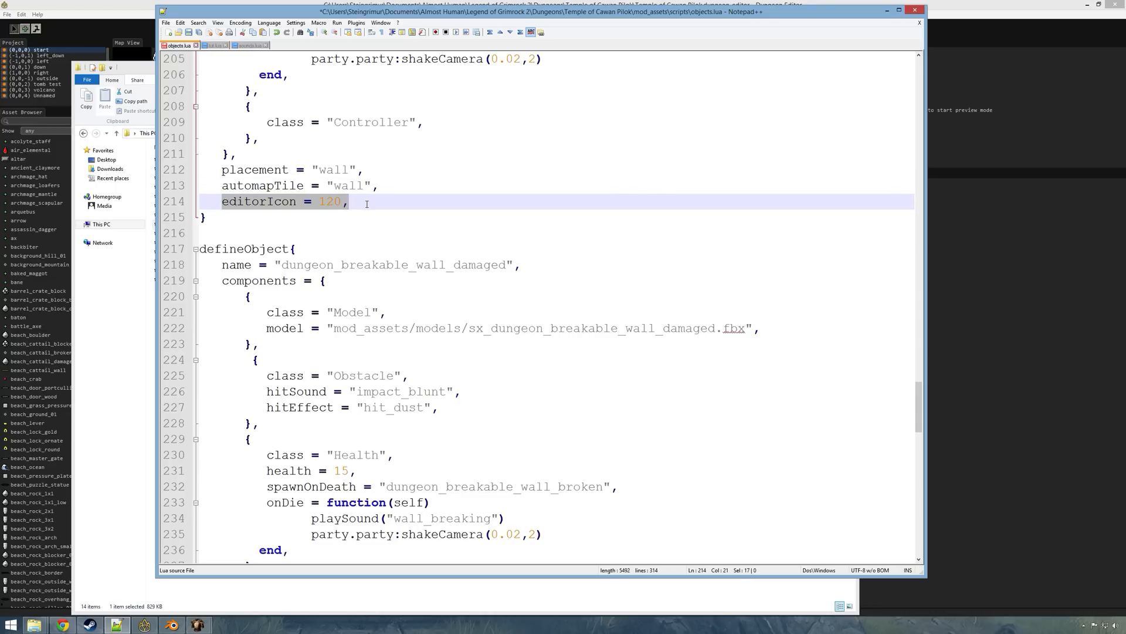
pyautogui.click(320, 203)
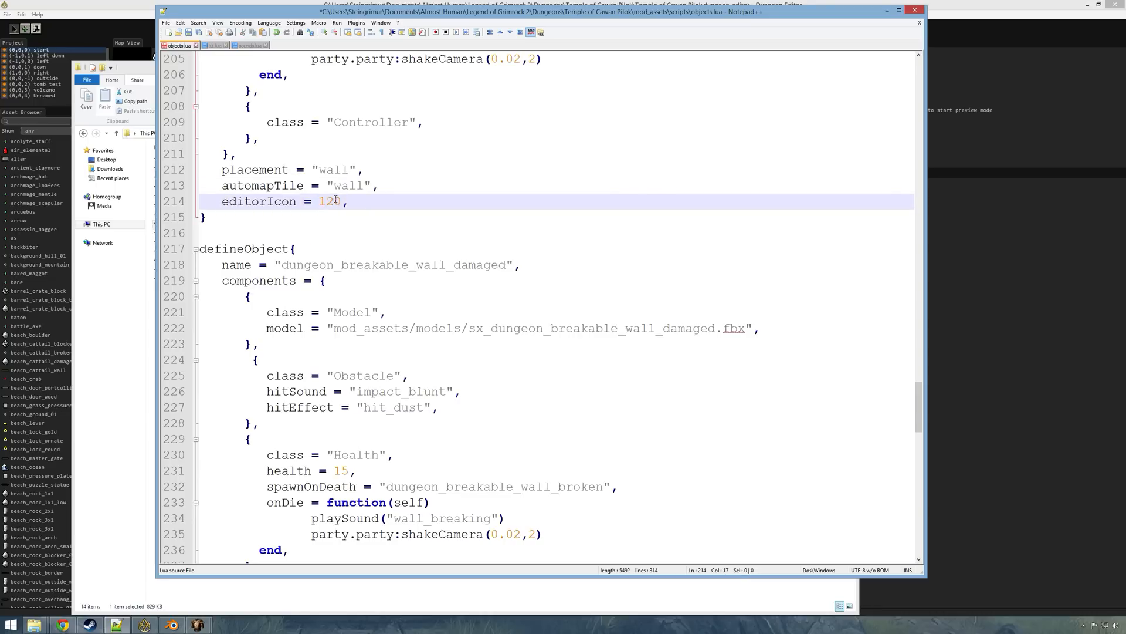
pyautogui.doubleClick(336, 202)
pyautogui.press('End')
pyautogui.doubleClick(329, 202)
pyautogui.moveTo(223, 201)
pyautogui.mouseDown()
pyautogui.moveTo(353, 202)
pyautogui.moveTo(224, 199)
pyautogui.mouseUp()
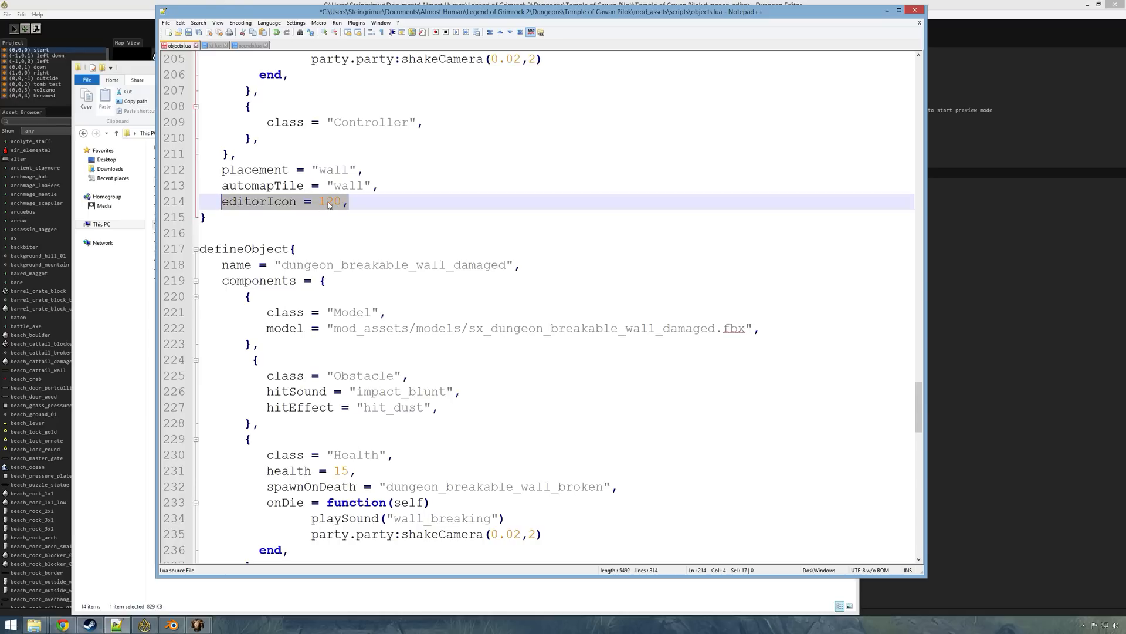
pyautogui.click(351, 202)
pyautogui.moveTo(326, 202); pyautogui.dragTo(333, 201)
pyautogui.doubleClick(322, 201)
# Step: Switch to Chrome, load grimrock.net and open the Legend of Grimrock 2 Mod Creation forum
pyautogui.click(63, 624)
pyautogui.click(95, 5)
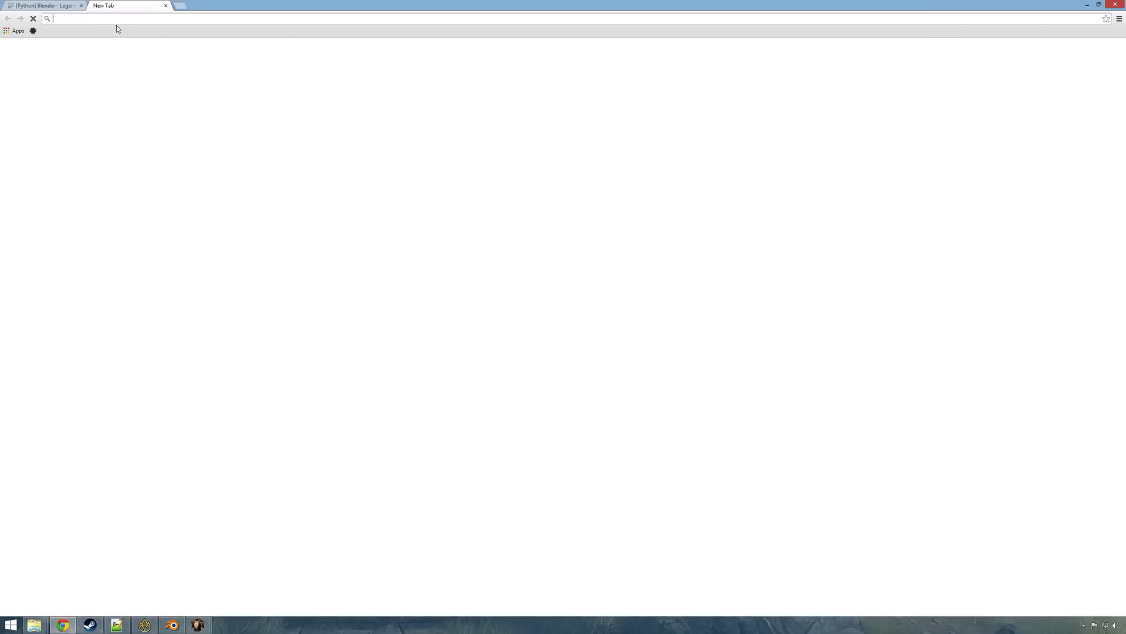
pyautogui.write('grimrock.net')
pyautogui.press('Return')
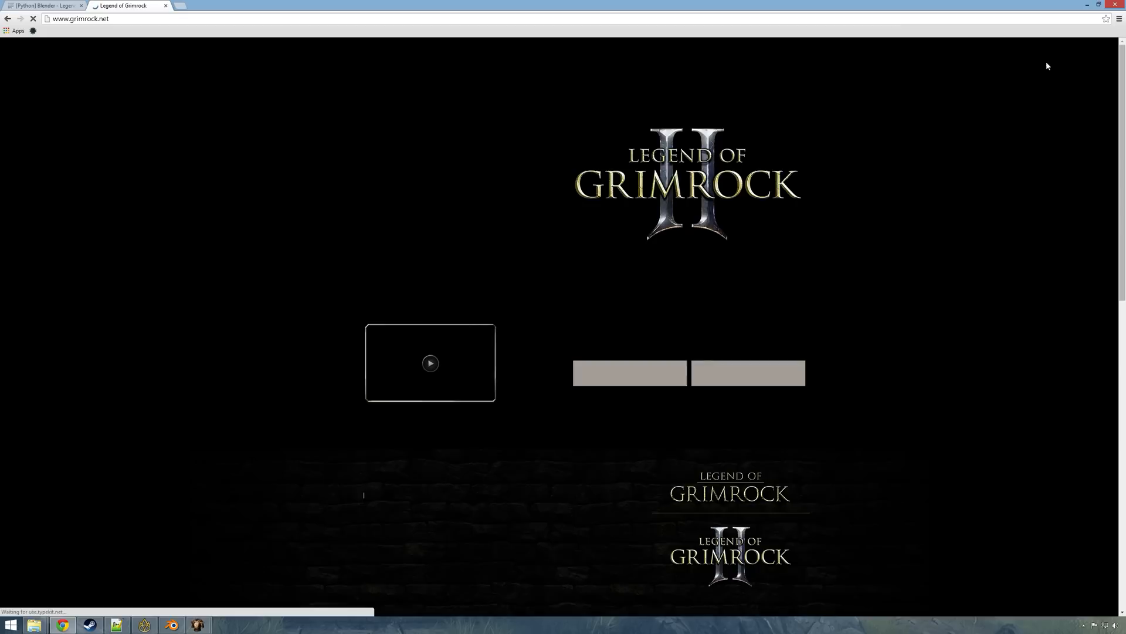
pyautogui.click(792, 82)
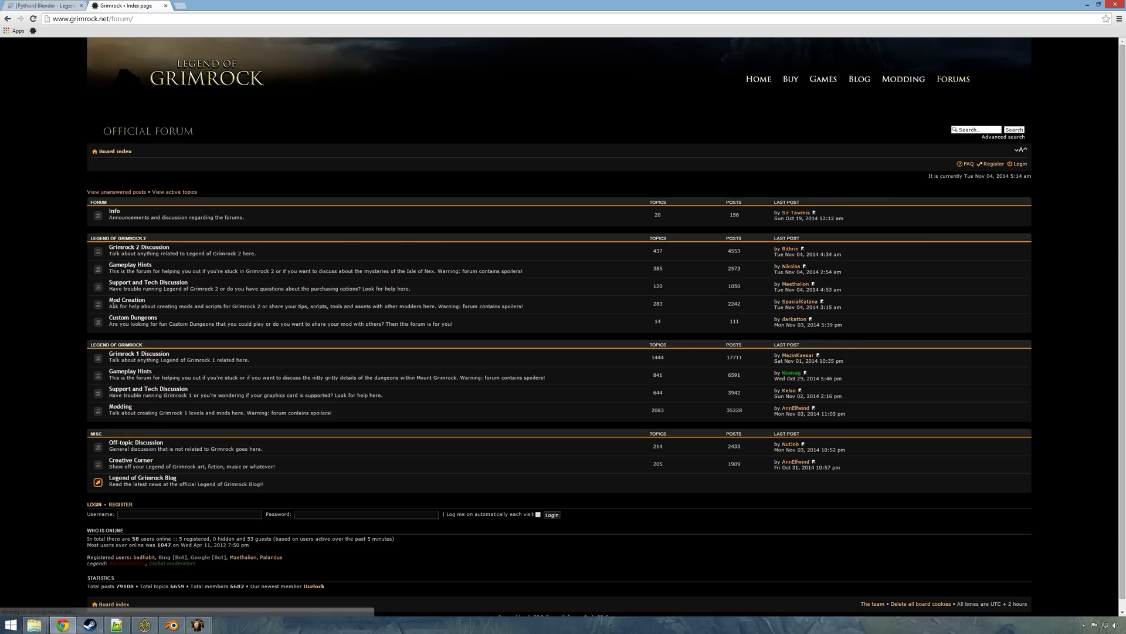
pyautogui.click(115, 300)
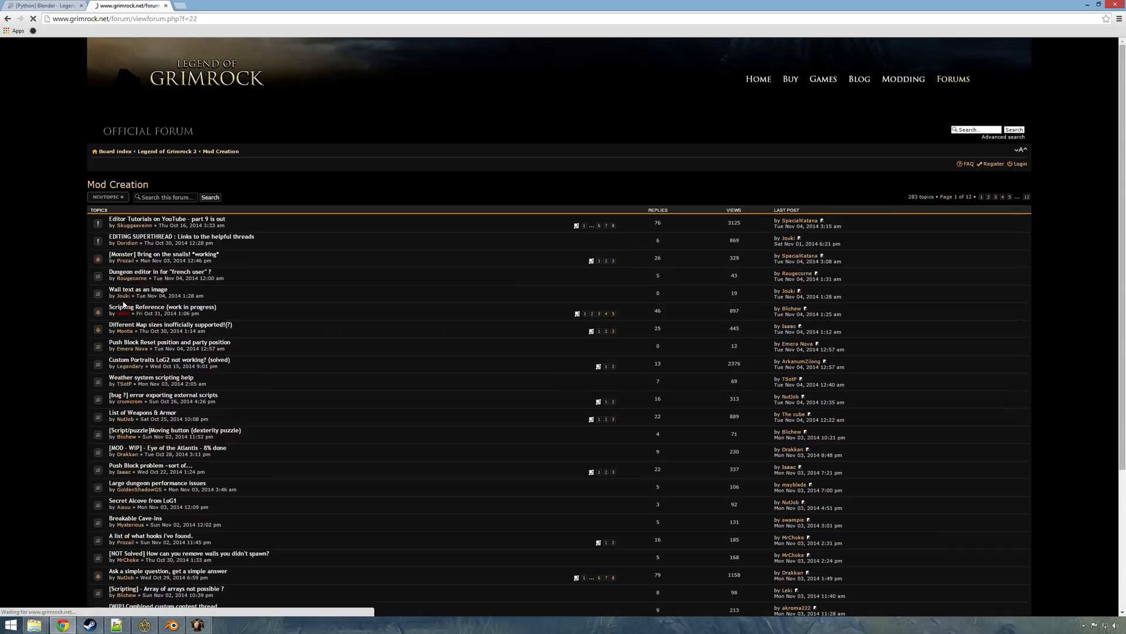
# Step: Open the Table of LoG 2 Editor Icons from the EDITING SUPERTHREAD topic and compare it with the editorIcon value in objects.lua
pyautogui.click(176, 237)
pyautogui.scroll(-3, 206, 409)
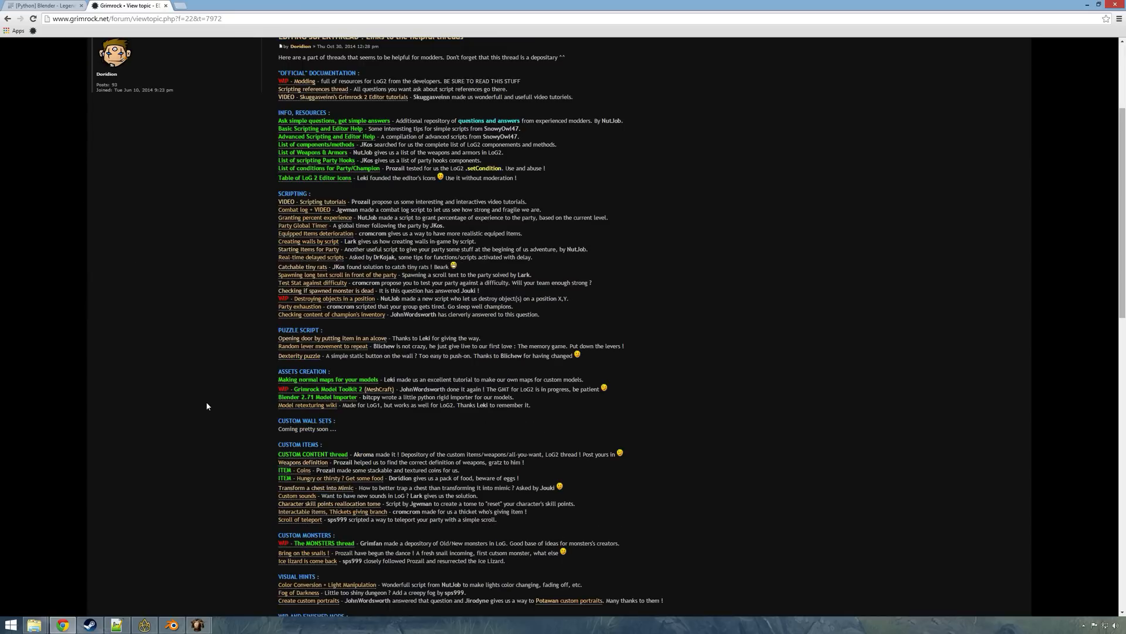
pyautogui.click(316, 179)
pyautogui.scroll(-1, 337, 219)
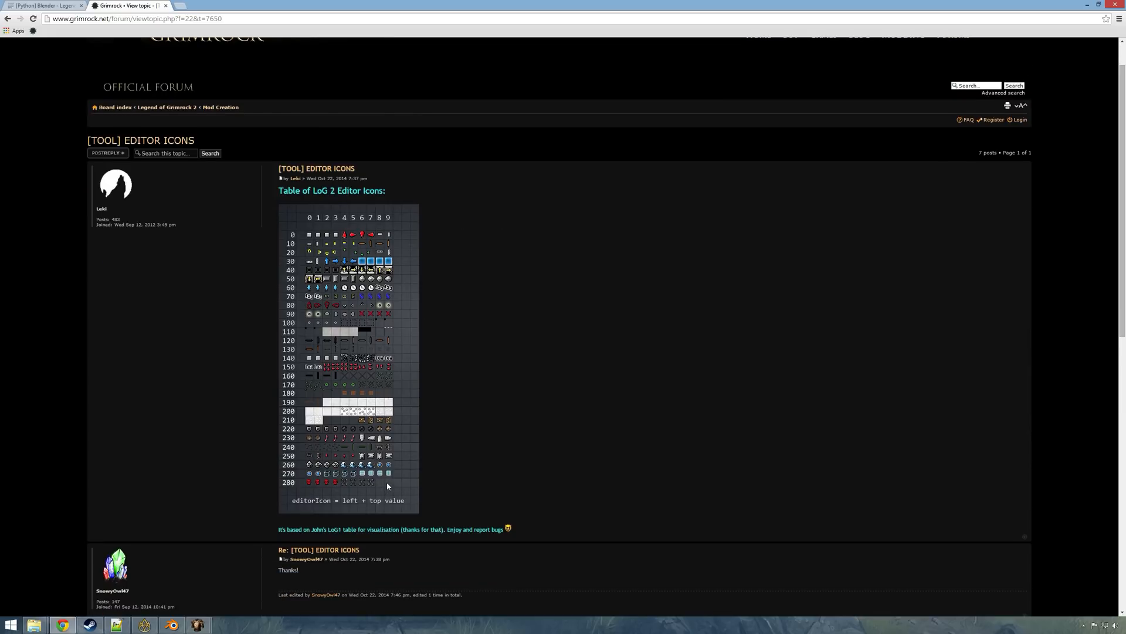
pyautogui.click(117, 625)
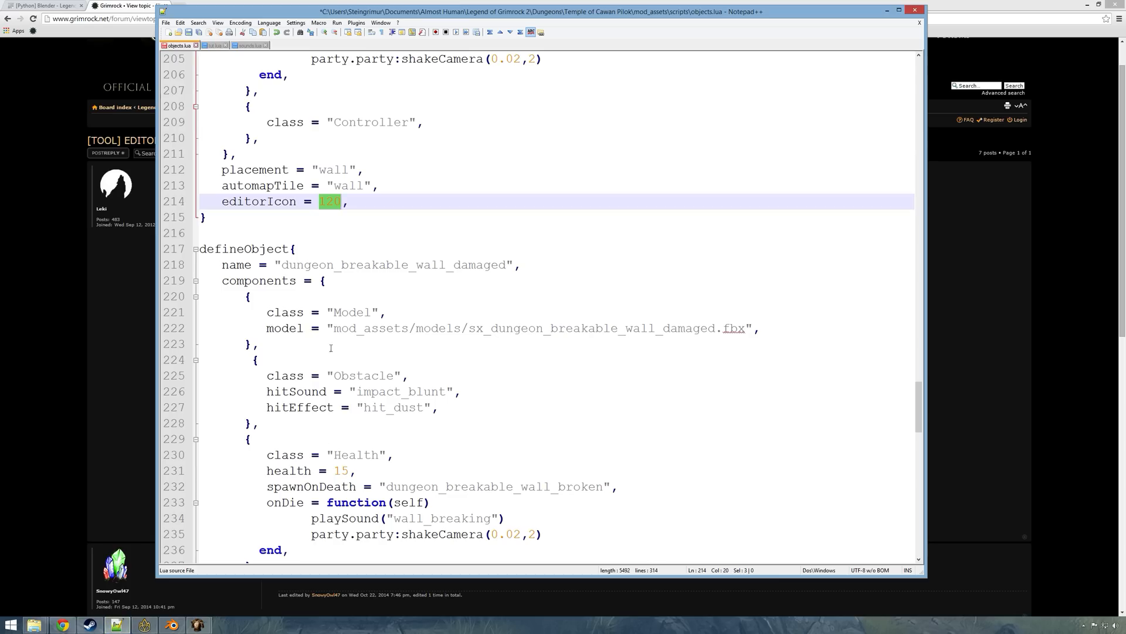
pyautogui.click(115, 356)
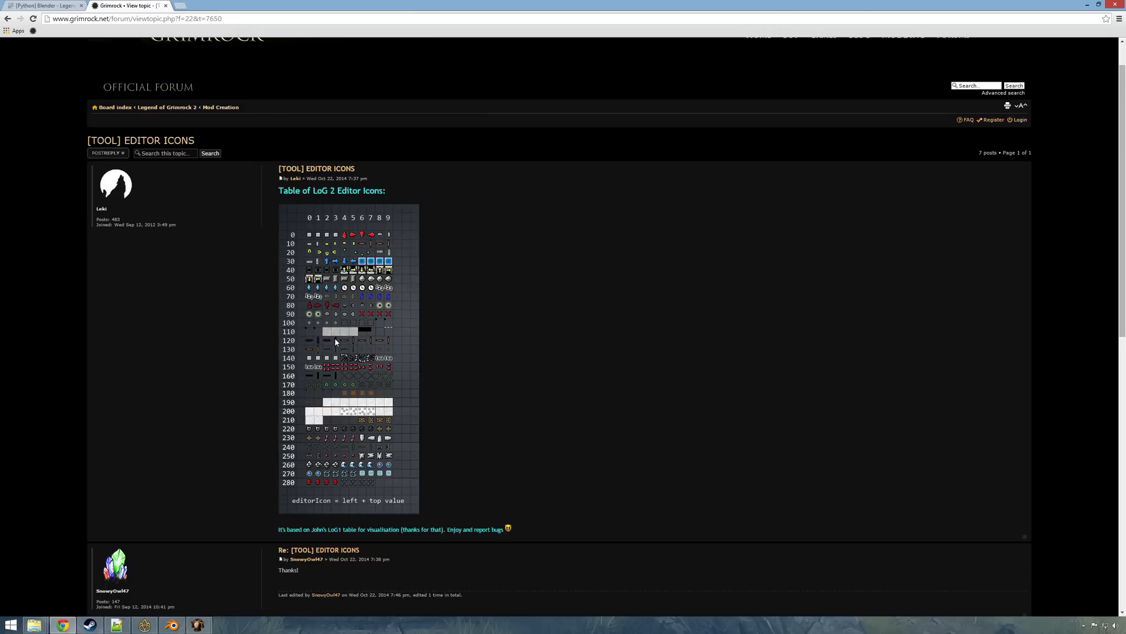
# Step: Switch to Dungeon Editor, select the lantern on the large room's north wall, and cycle its facing through all directions back to north
pyautogui.click(144, 624)
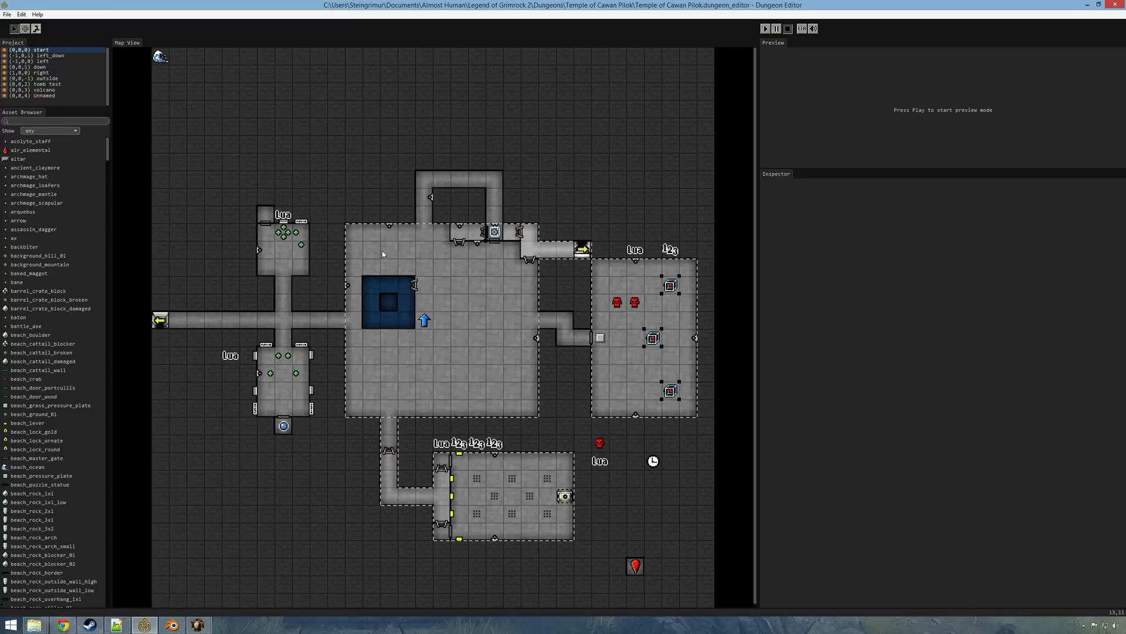
pyautogui.click(389, 225)
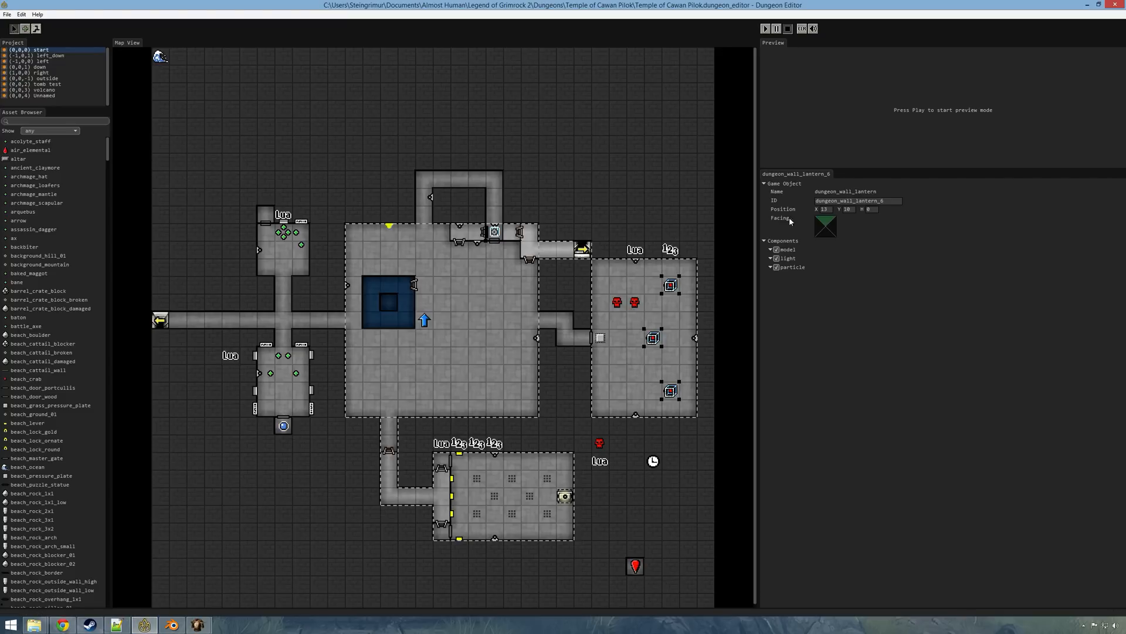
pyautogui.click(833, 228)
pyautogui.click(827, 233)
pyautogui.click(819, 227)
pyautogui.click(826, 221)
pyautogui.click(832, 226)
pyautogui.click(826, 222)
pyautogui.click(833, 229)
pyautogui.click(826, 234)
pyautogui.click(820, 230)
pyautogui.click(826, 222)
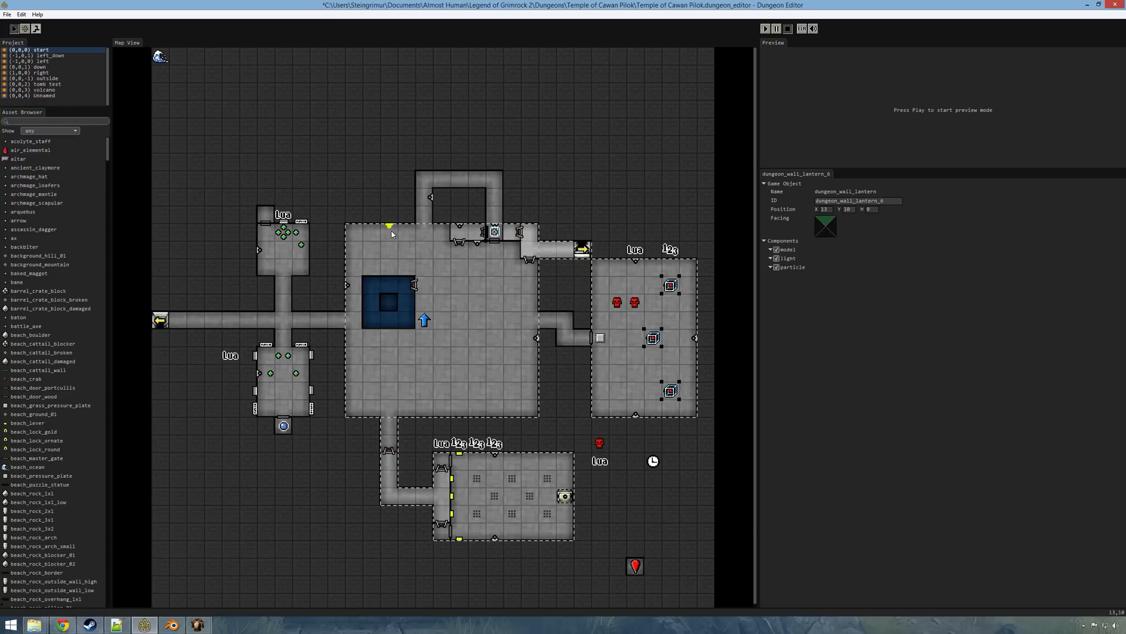
# Step: Recheck the editorIcon line of dungeon_breakable_wall in Notepad++ against the forum's icon table
pyautogui.click(116, 625)
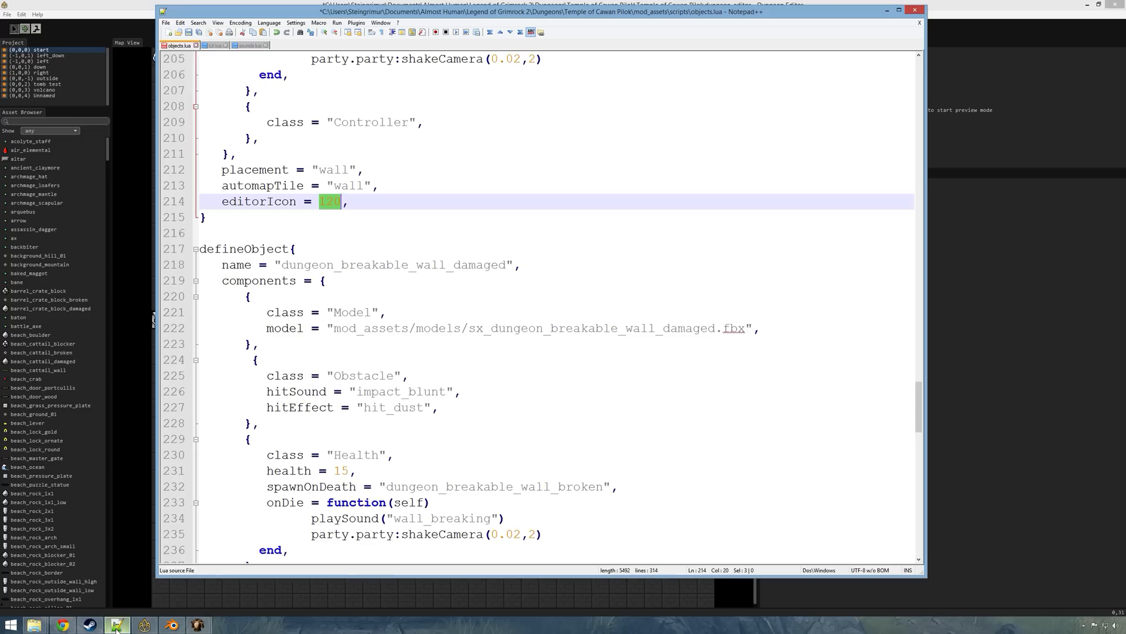
pyautogui.click(63, 625)
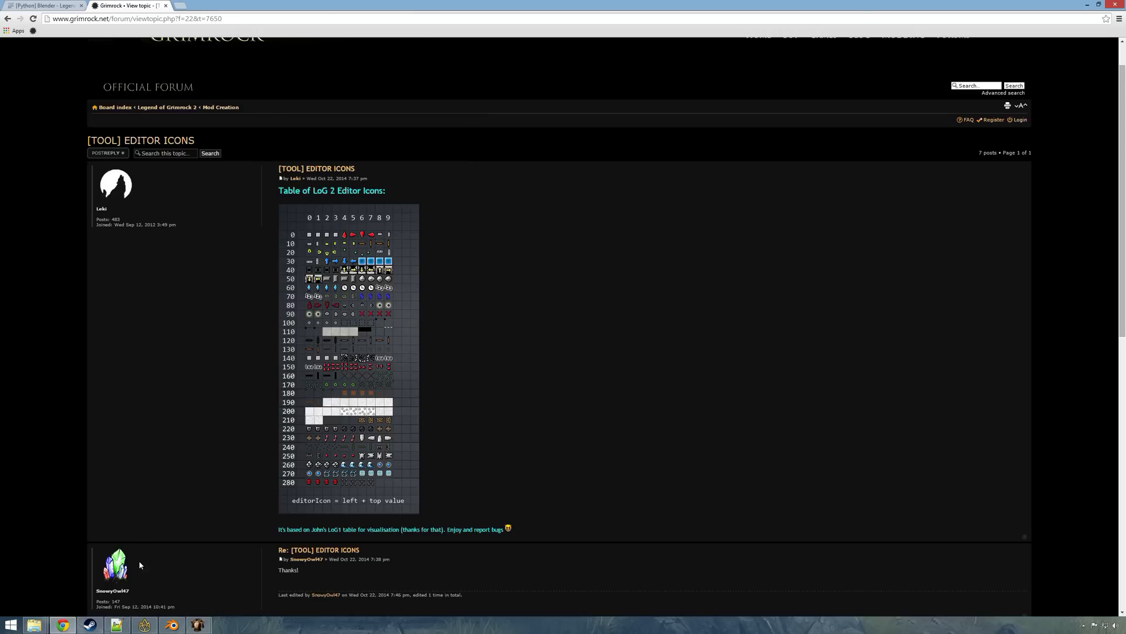
pyautogui.click(117, 624)
pyautogui.moveTo(350, 201); pyautogui.dragTo(210, 203)
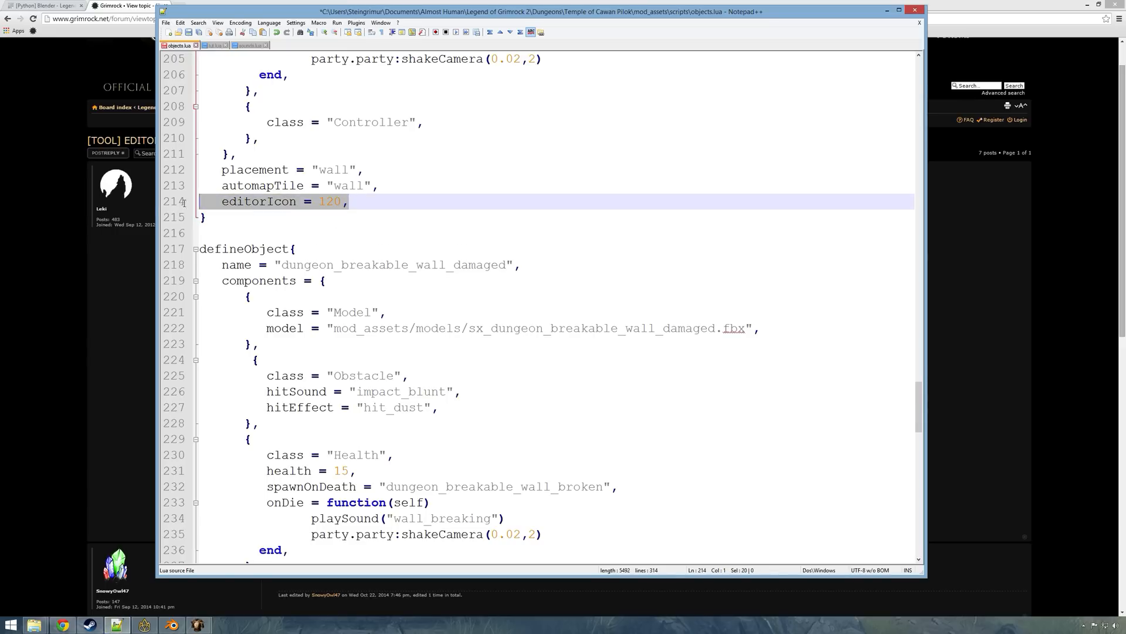
pyautogui.click(347, 202)
# Step: Return to objects.lua in Notepad++ after another look at the icon table, and maximize the editor window
pyautogui.moveTo(330, 10); pyautogui.dragTo(496, 89)
pyautogui.click(220, 310)
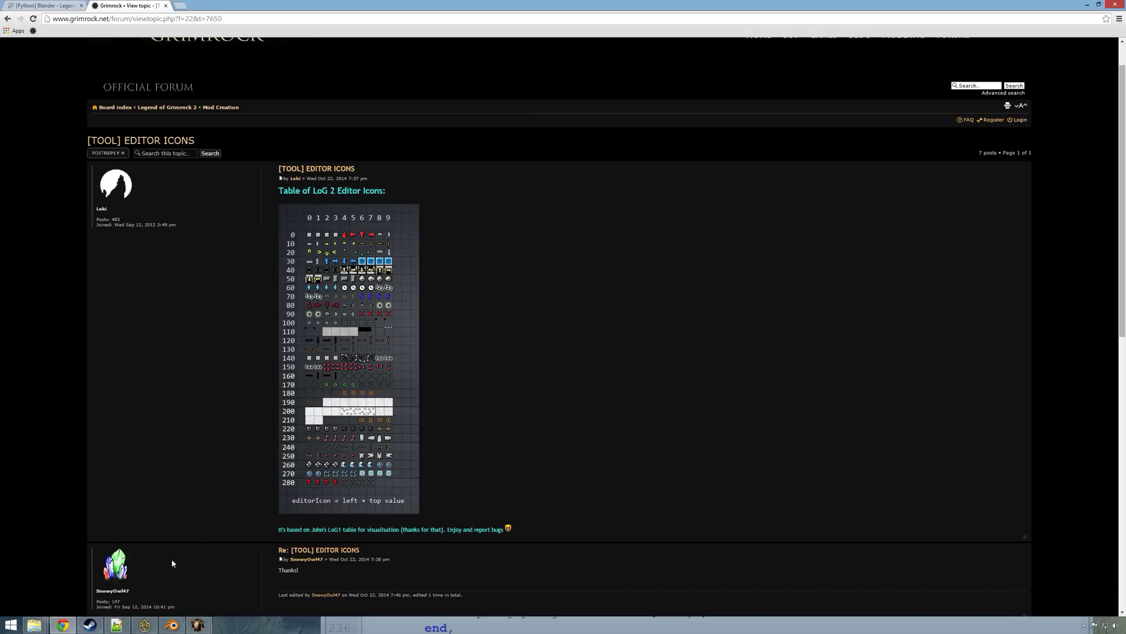
pyautogui.click(117, 624)
pyautogui.moveTo(446, 91); pyautogui.dragTo(241, 37)
pyautogui.scroll(4, 842, 48)
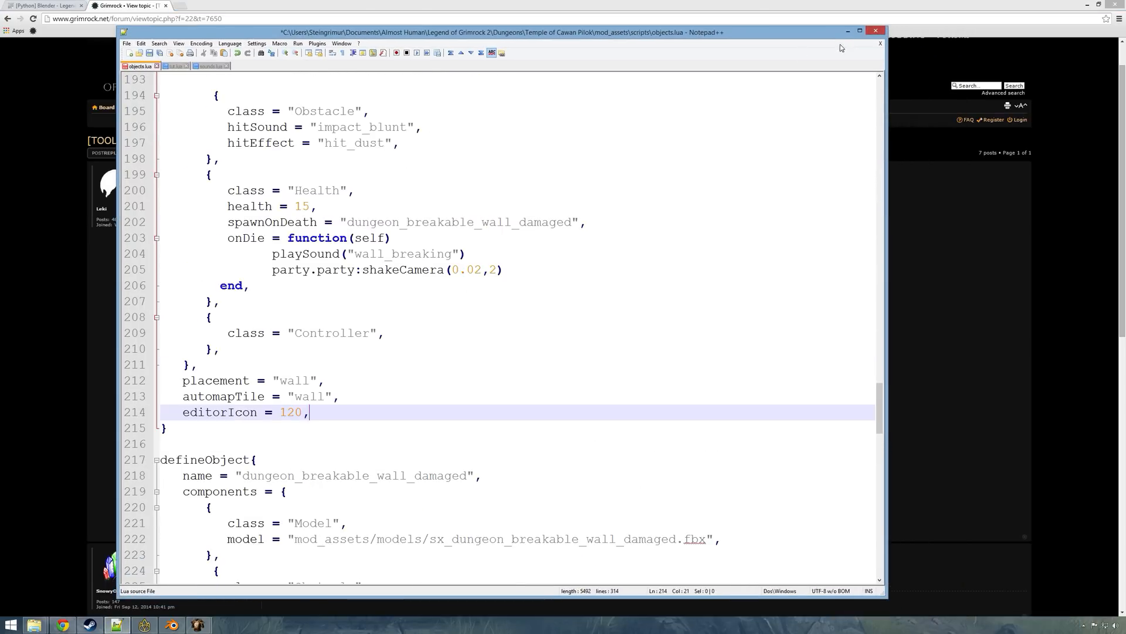
pyautogui.click(860, 31)
# Step: Compare the spawnOnDeath value of dungeon_breakable_wall with the name in the dungeon_breakable_wall_damaged definition
pyautogui.scroll(1, 364, 269)
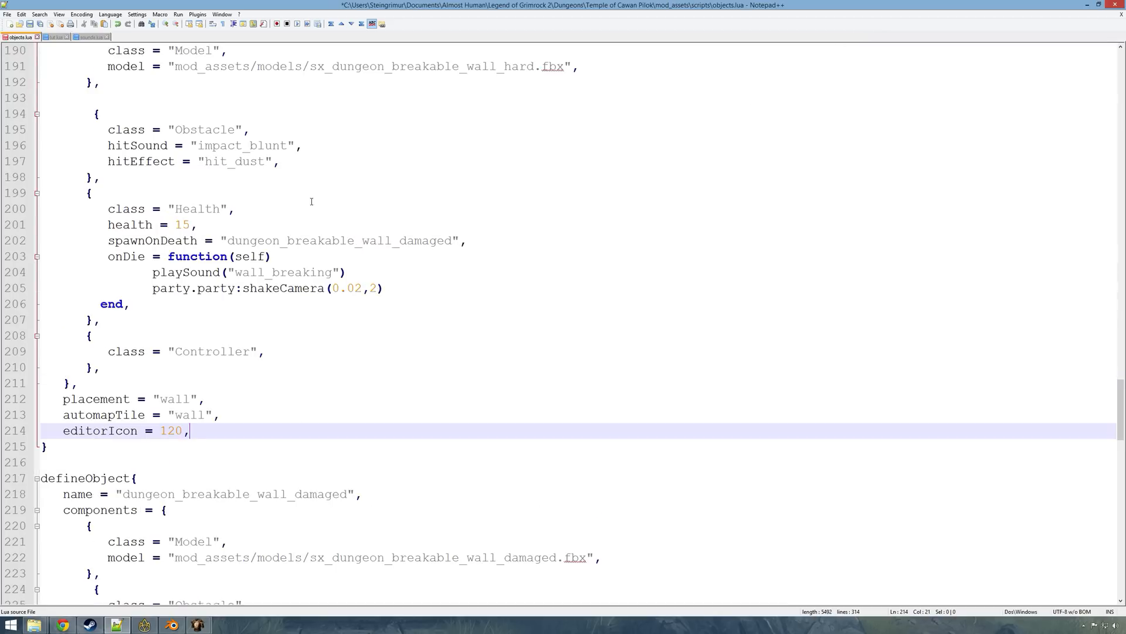
pyautogui.moveTo(234, 241); pyautogui.dragTo(457, 248)
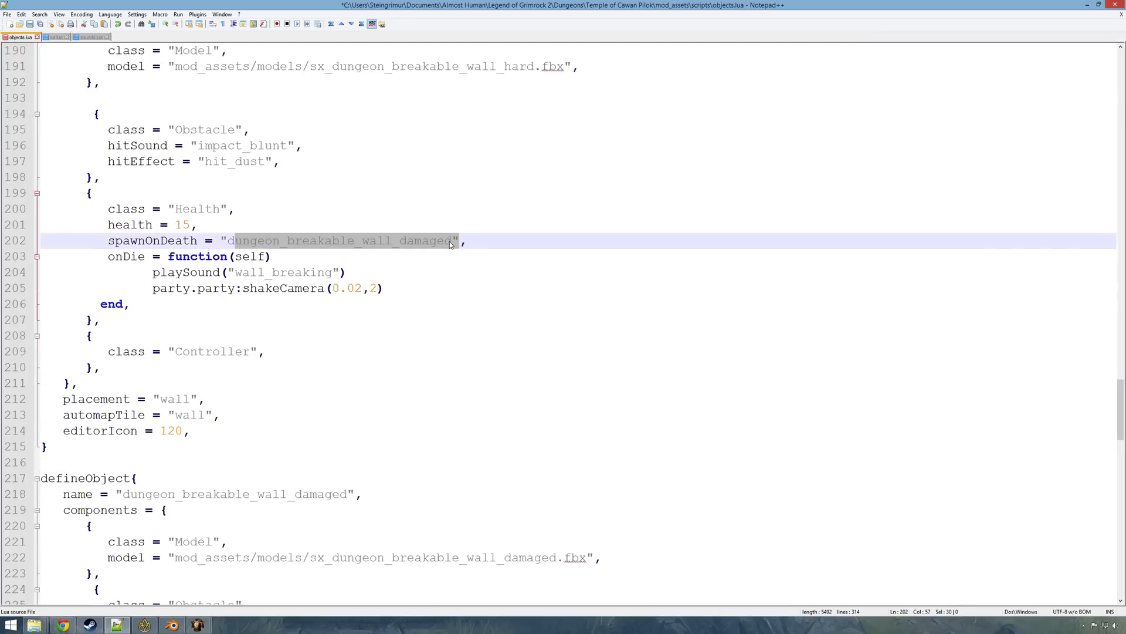
pyautogui.click(227, 240)
pyautogui.scroll(-6, 410, 329)
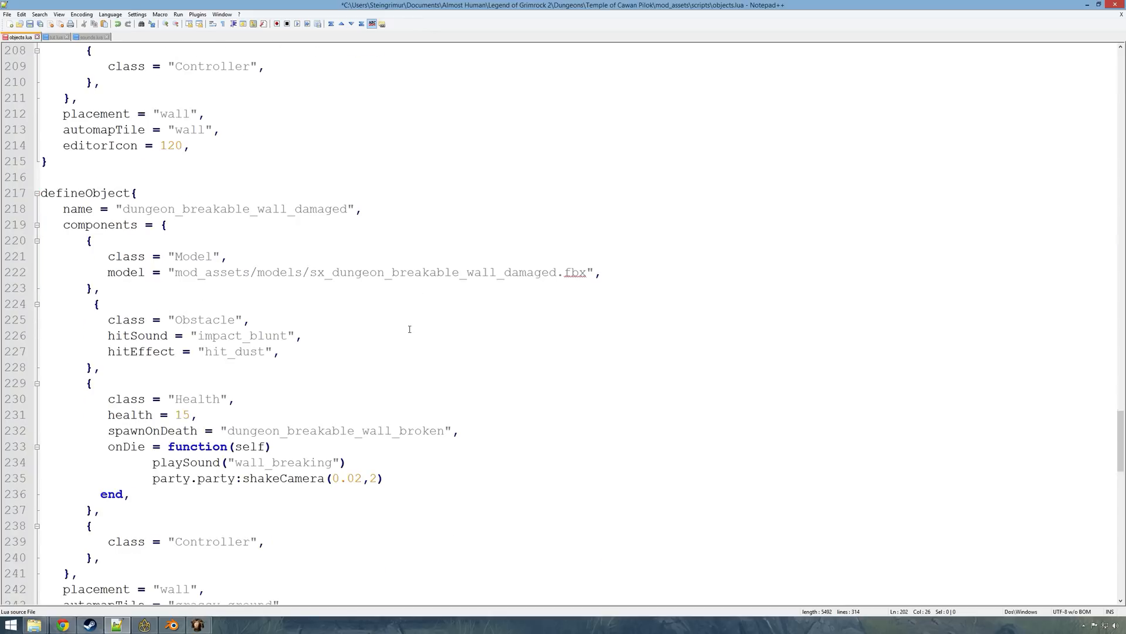
pyautogui.moveTo(40, 193); pyautogui.dragTo(453, 207)
pyautogui.click(163, 225)
pyautogui.moveTo(115, 209); pyautogui.dragTo(348, 211)
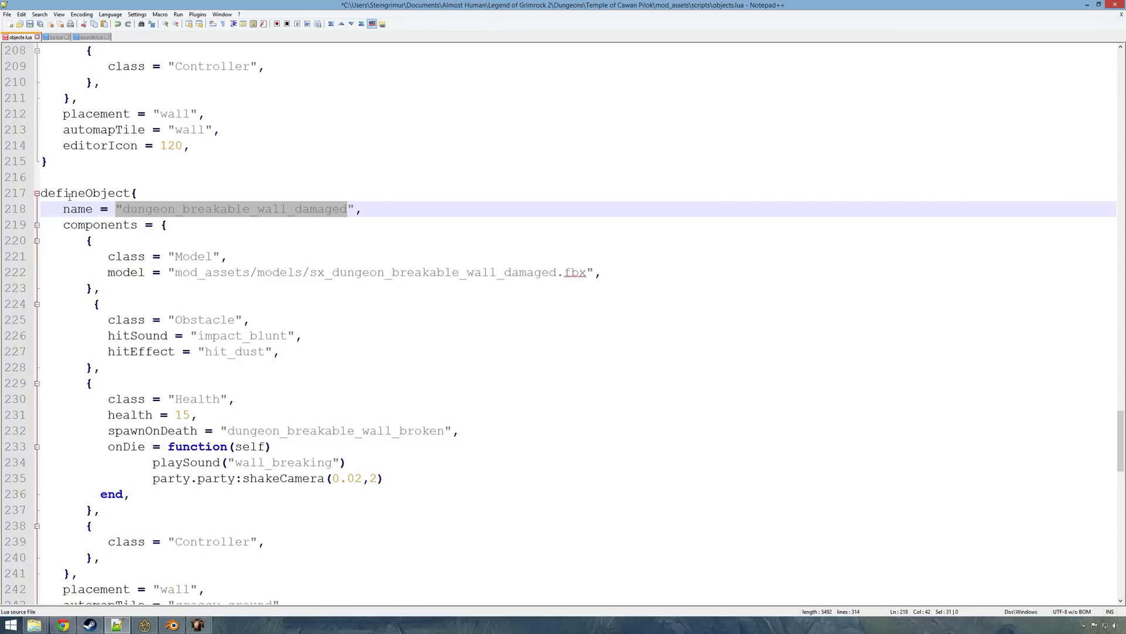
# Step: Compare the baseObject line of dungeon_breakable_wall with the opening lines of the dungeon_breakable_wall_damaged definition
pyautogui.scroll(13, 156, 272)
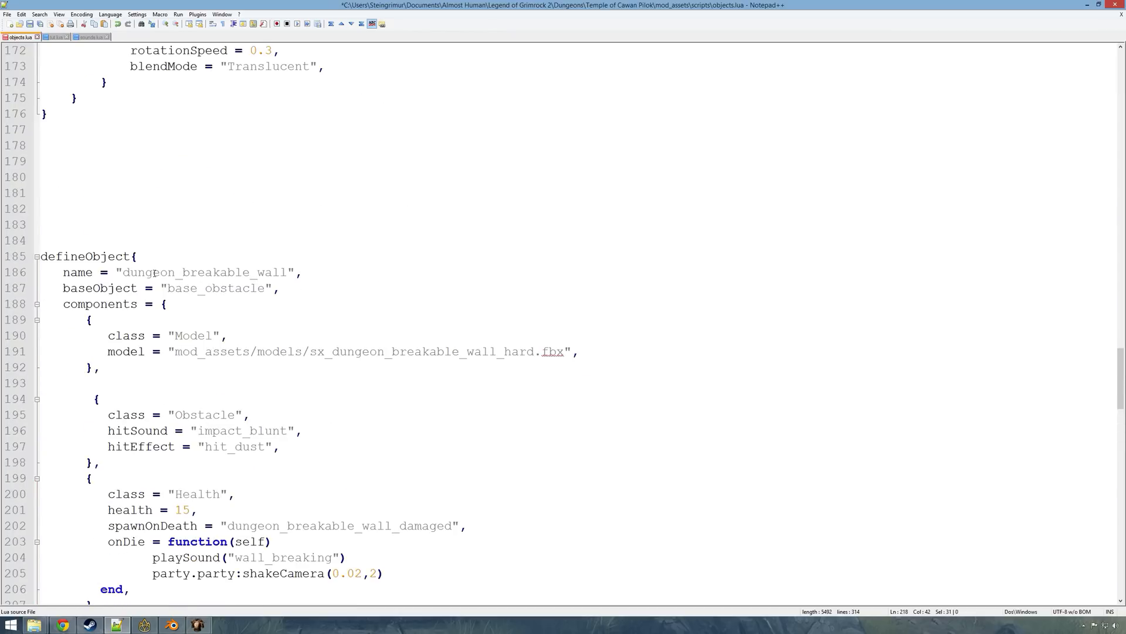
pyautogui.scroll(-4, 157, 273)
pyautogui.moveTo(282, 147); pyautogui.dragTo(44, 148)
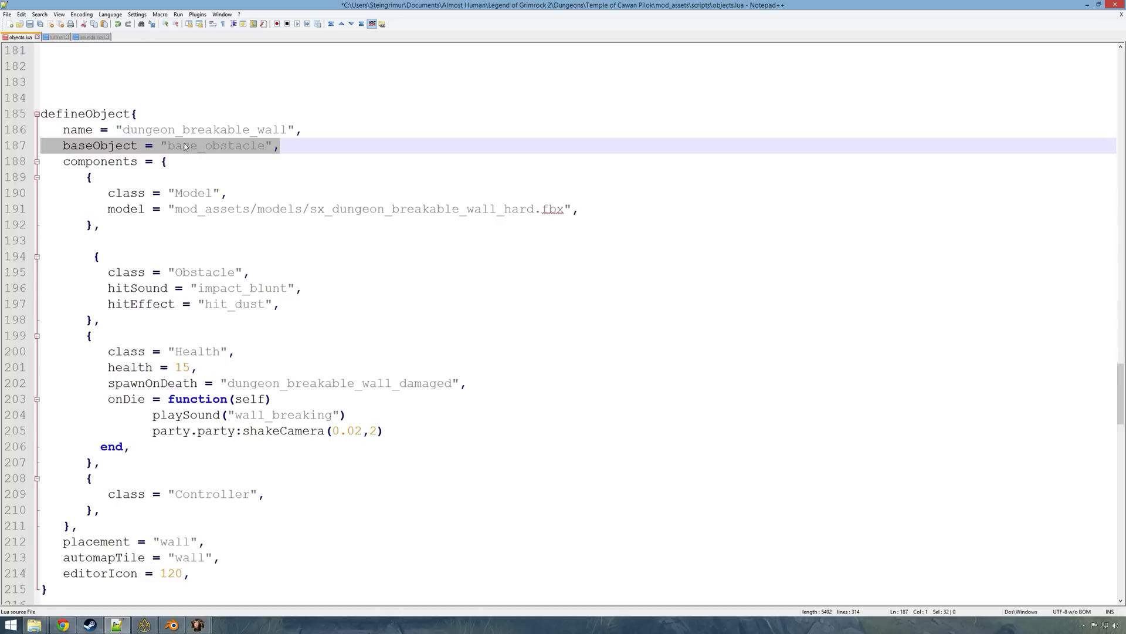
pyautogui.scroll(-4, 276, 161)
pyautogui.scroll(-4, 276, 161)
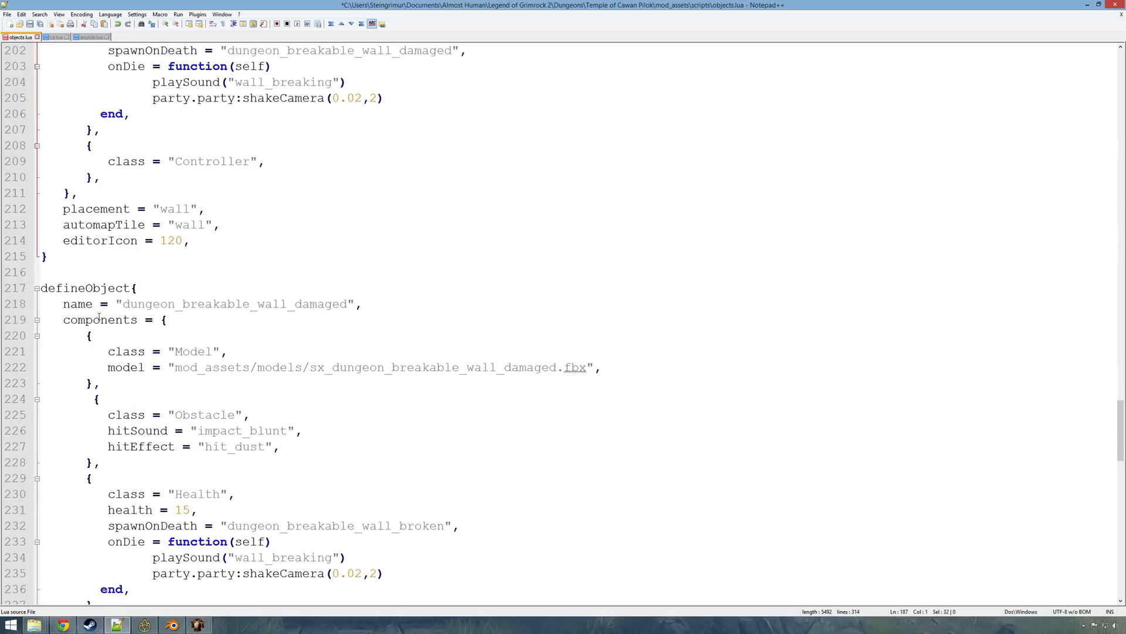
pyautogui.scroll(-2, 99, 317)
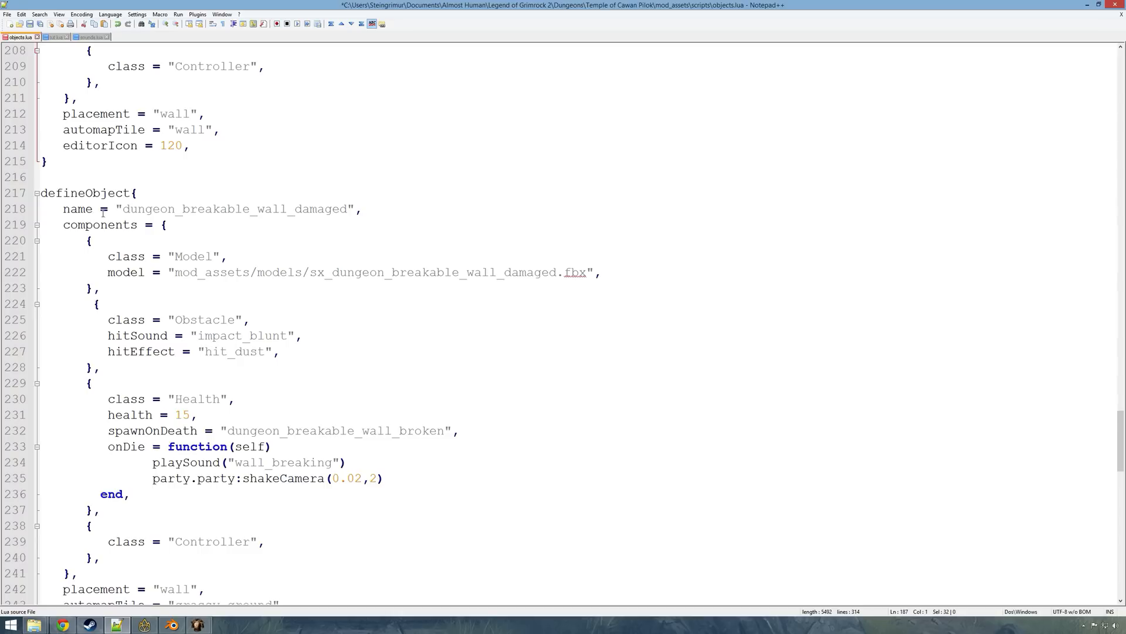
pyautogui.moveTo(192, 225); pyautogui.dragTo(47, 226)
pyautogui.scroll(-2, 181, 232)
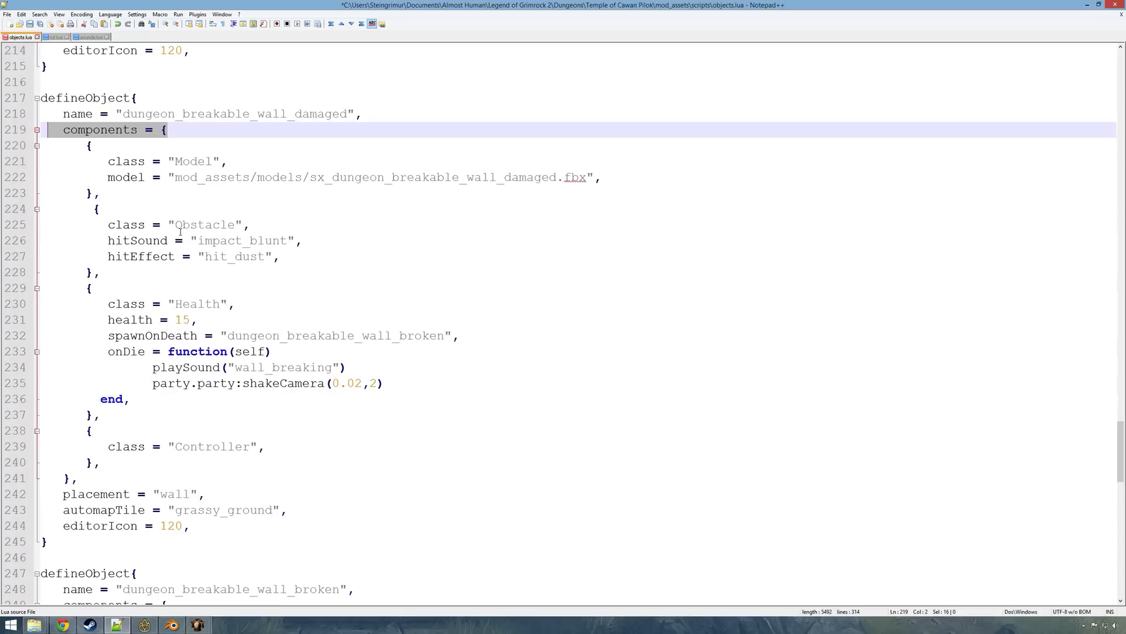
pyautogui.scroll(5, 103, 98)
pyautogui.scroll(-3, 80, 215)
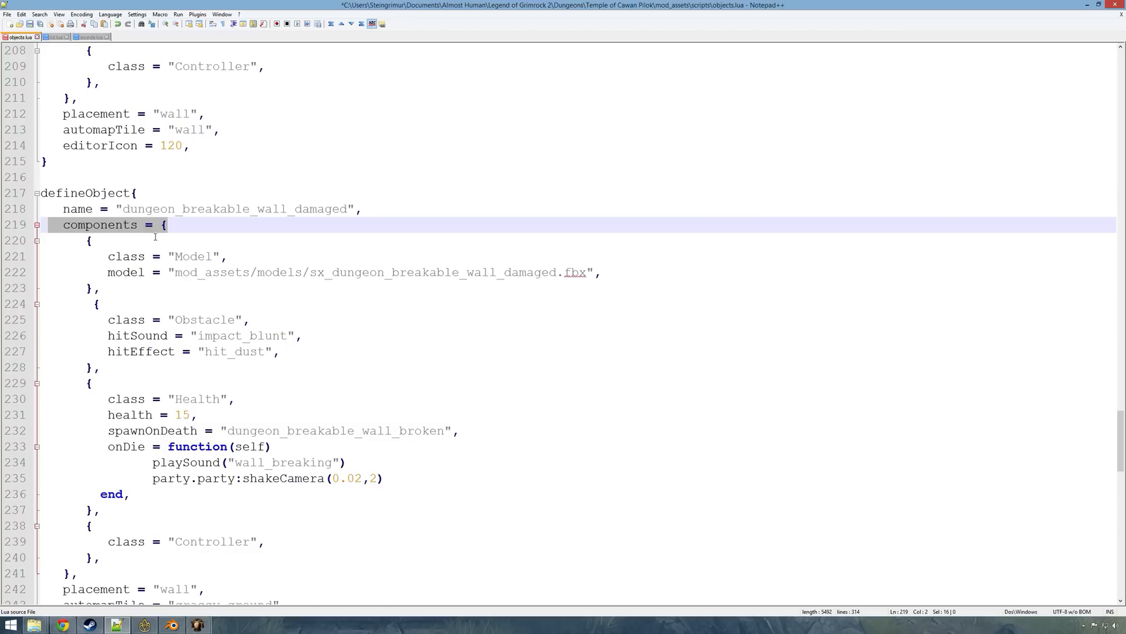
# Step: Examine the Model component, spawnOnDeath value and automapTile line of the dungeon_breakable_wall_damaged definition
pyautogui.moveTo(109, 256); pyautogui.dragTo(670, 279)
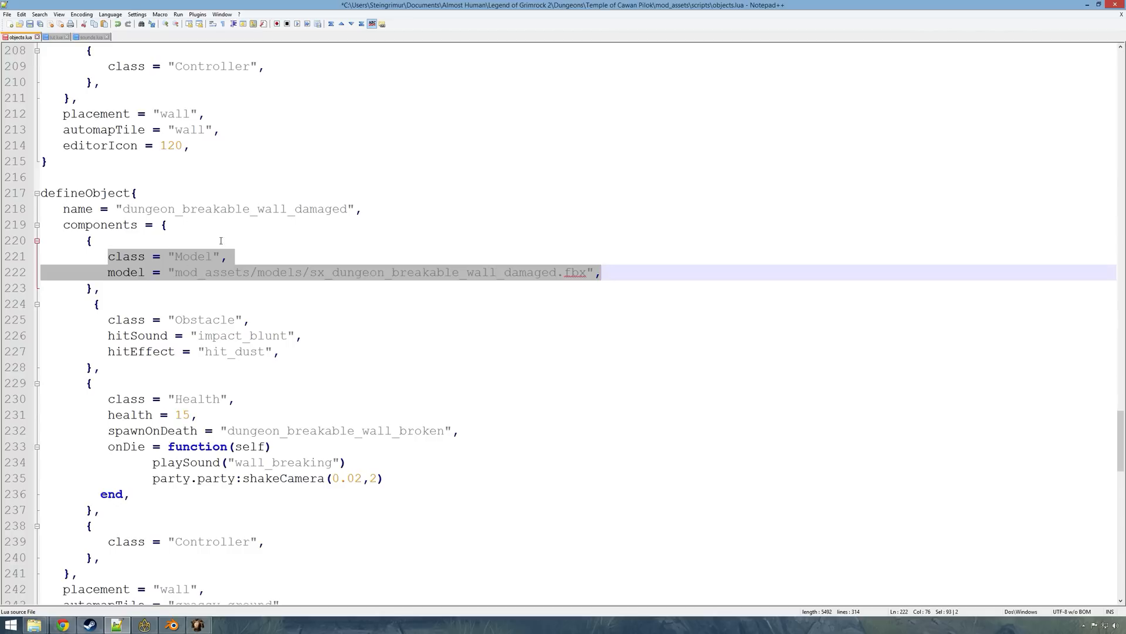
pyautogui.scroll(-2, 223, 250)
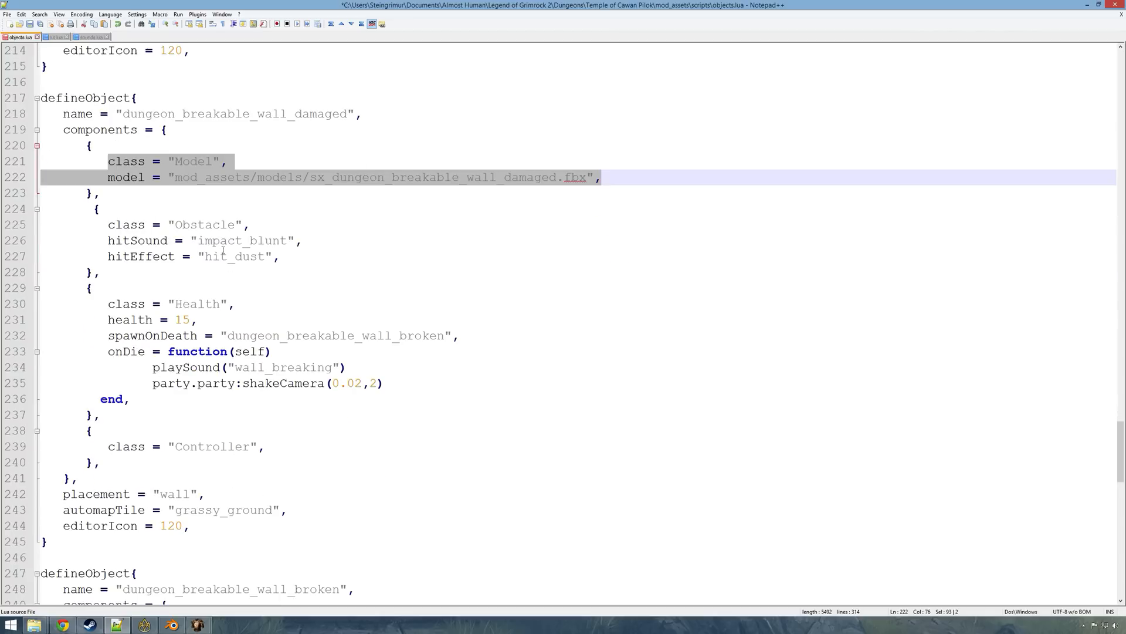
pyautogui.scroll(-2, 323, 307)
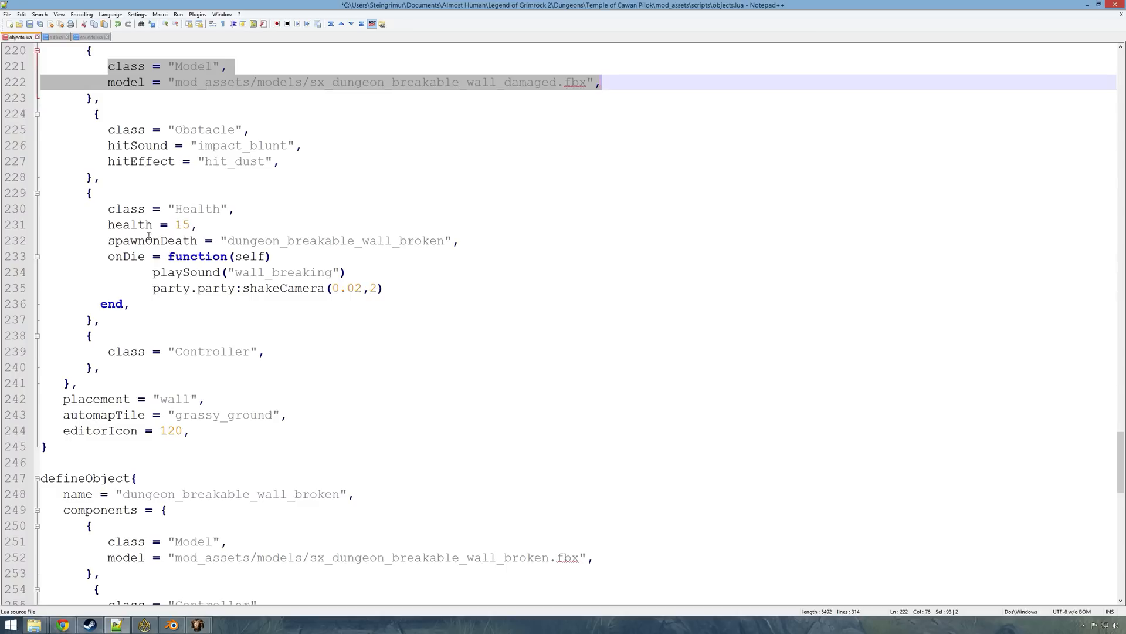
pyautogui.moveTo(227, 242); pyautogui.dragTo(445, 242)
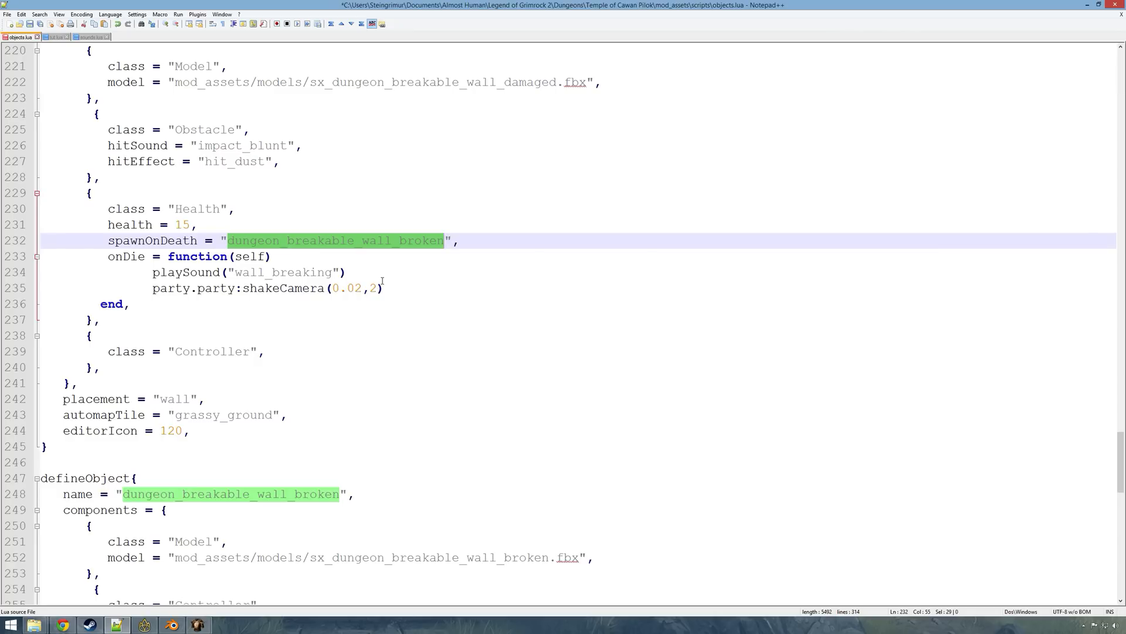
pyautogui.scroll(-3, 383, 281)
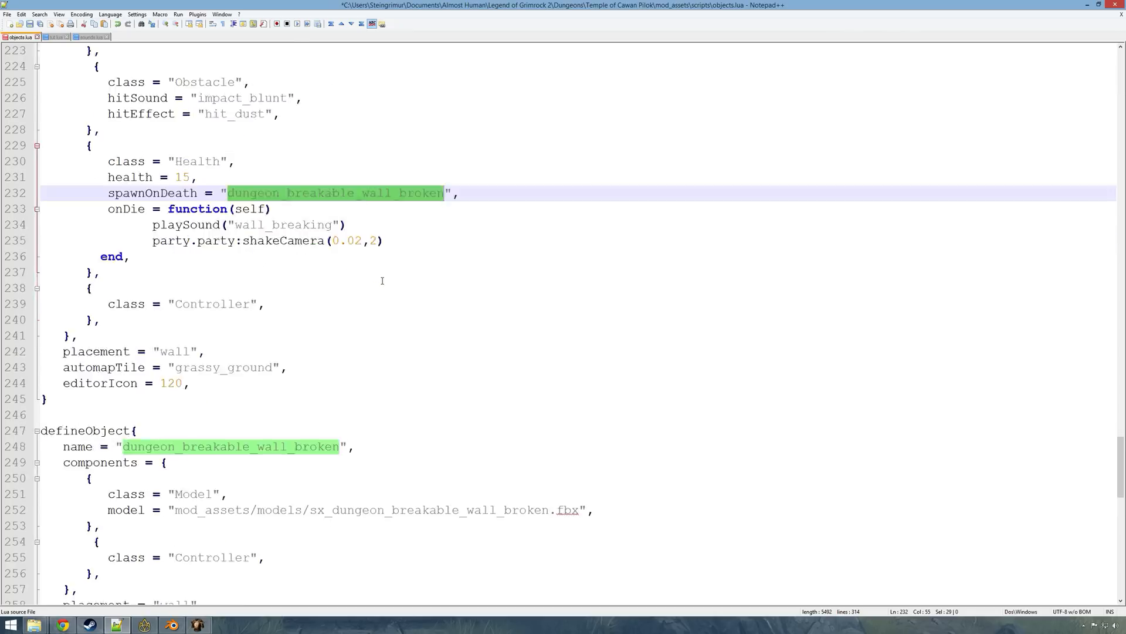
pyautogui.moveTo(60, 272); pyautogui.dragTo(287, 273)
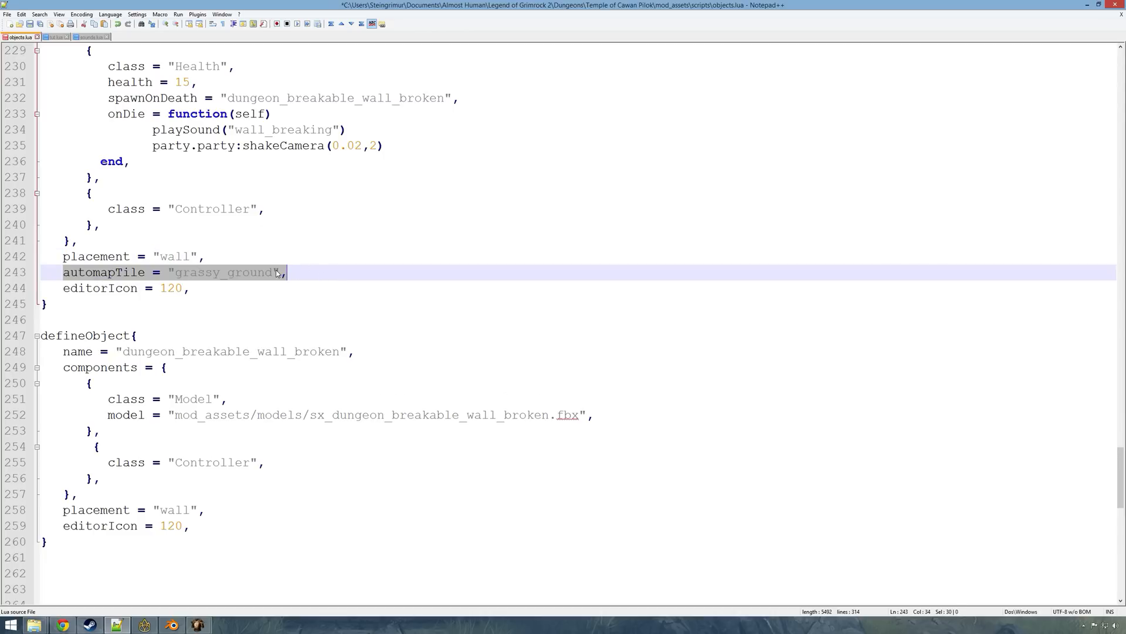
pyautogui.scroll(-3, 278, 273)
pyautogui.scroll(2, 204, 224)
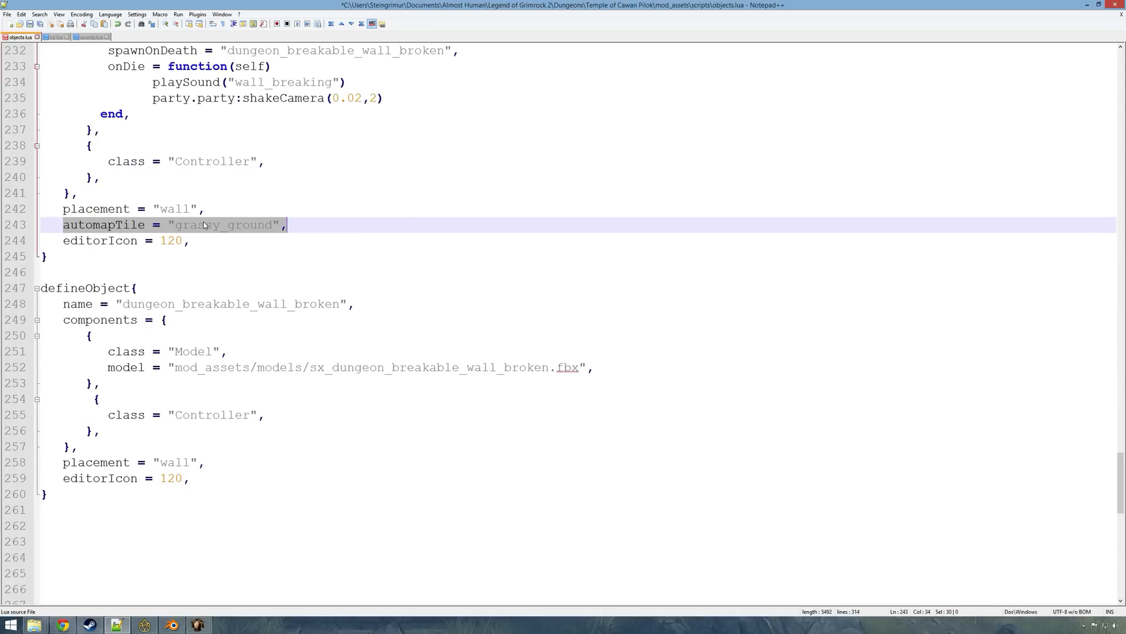
pyautogui.scroll(1, 204, 225)
# Step: Match the damaged wall's spawnOnDeath name to the dungeon_breakable_wall_broken definition, review that whole block, and save objects.lua
pyautogui.moveTo(227, 98); pyautogui.dragTo(443, 99)
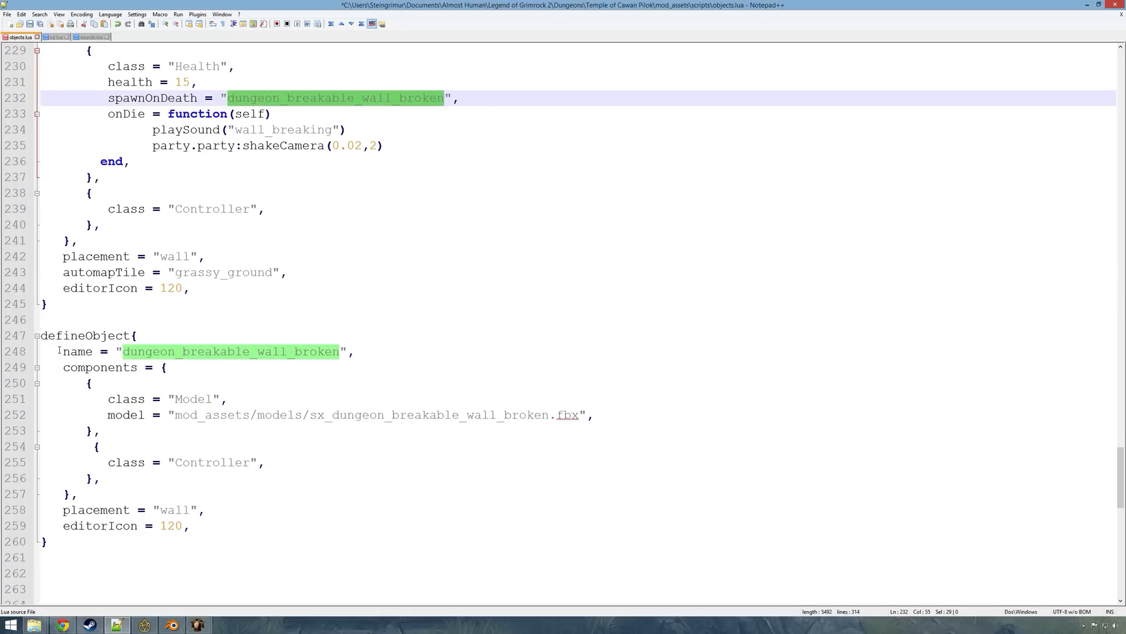
pyautogui.moveTo(59, 351); pyautogui.dragTo(803, 537)
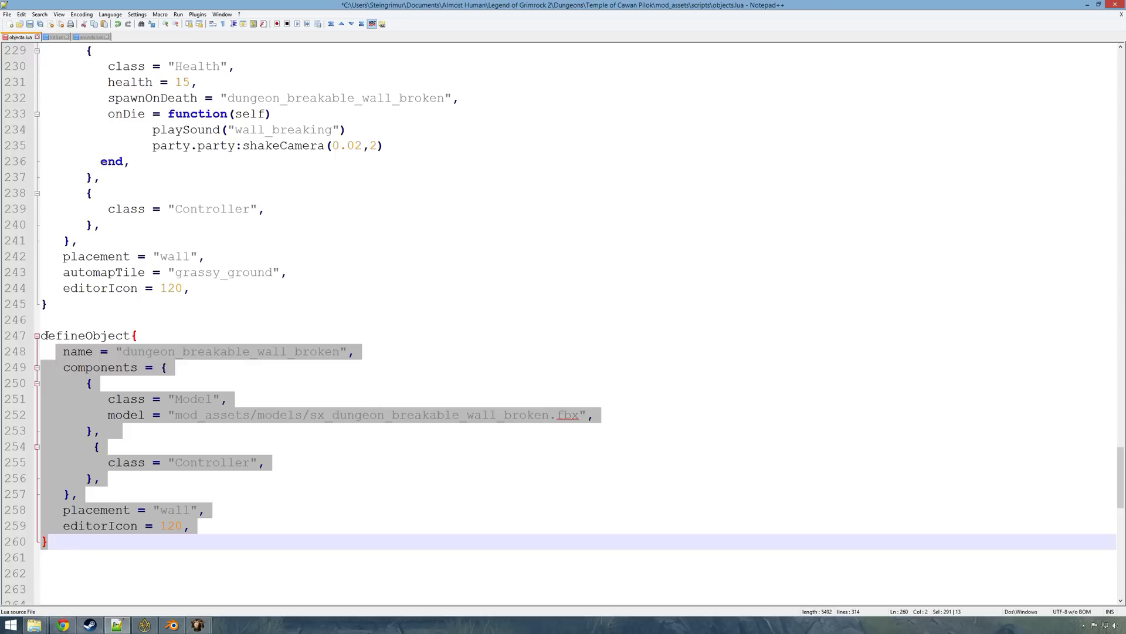
pyautogui.moveTo(41, 335); pyautogui.dragTo(647, 534)
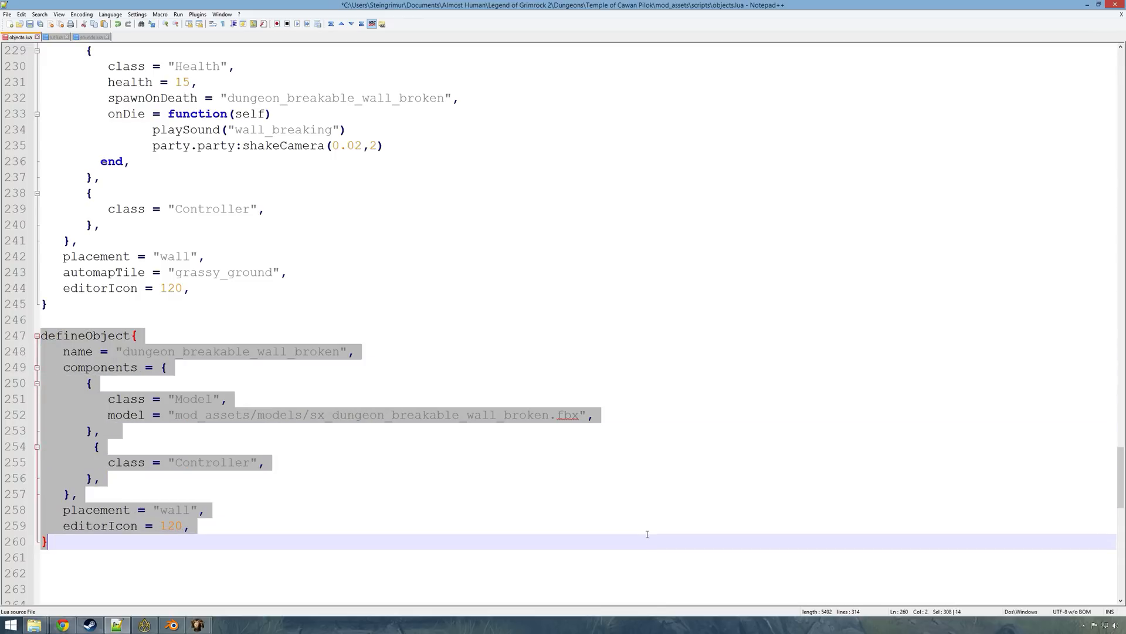
pyautogui.hotkey('ctrl', 's')
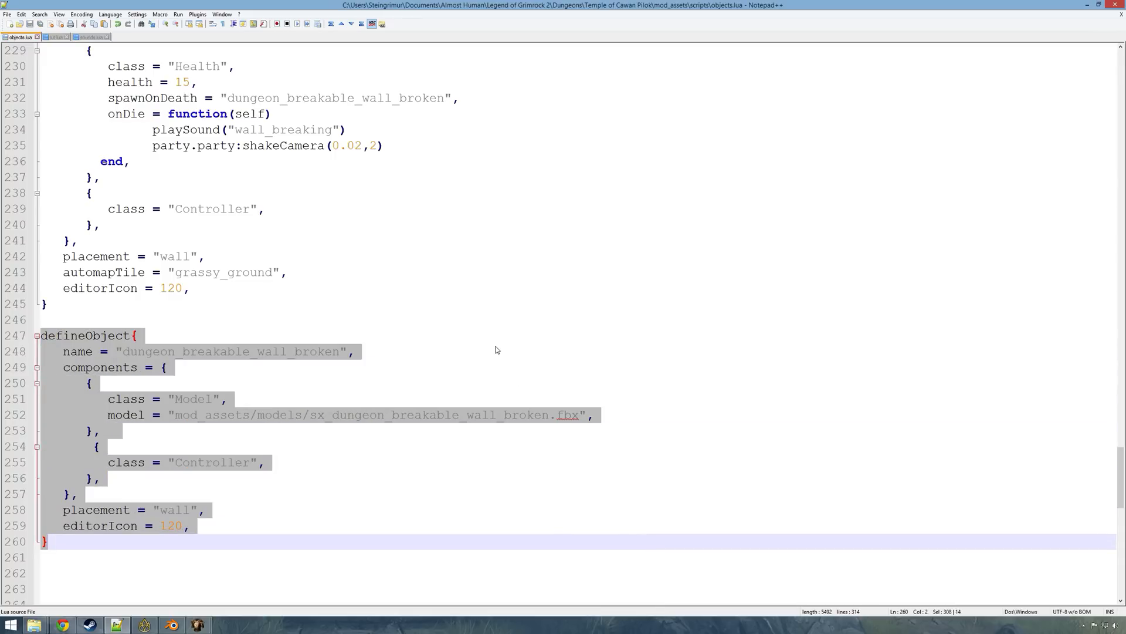
# Step: Switch to Dungeon Editor, save the dungeon, and filter the assets by "dungeon_" to check the three breakable wall objects
pyautogui.click(154, 626)
pyautogui.click(317, 510)
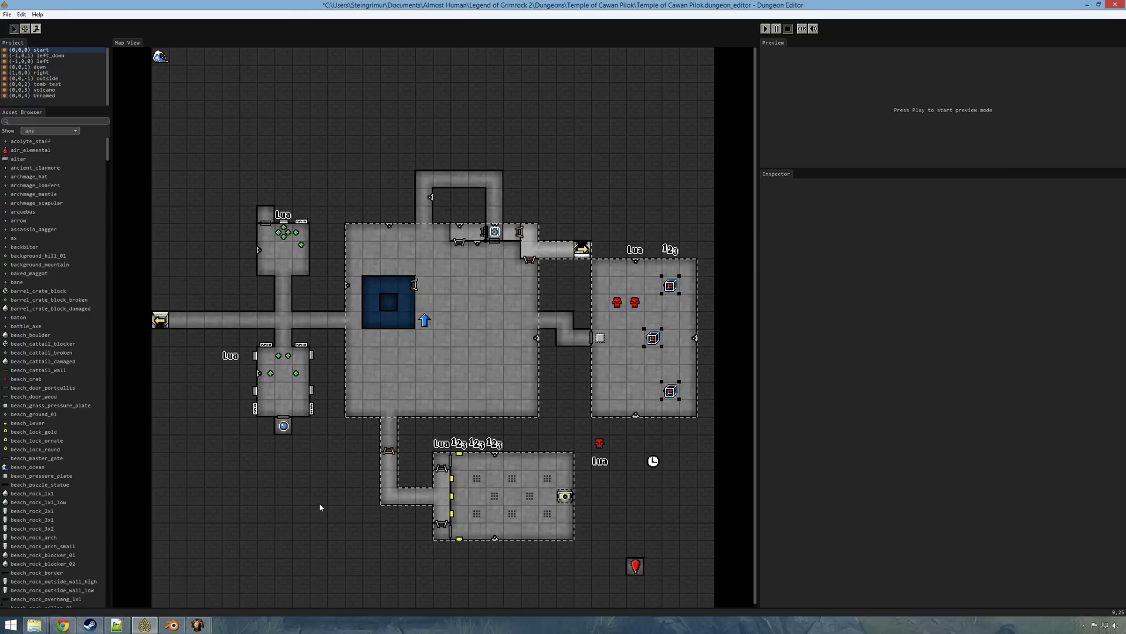
pyautogui.hotkey('ctrl', 's')
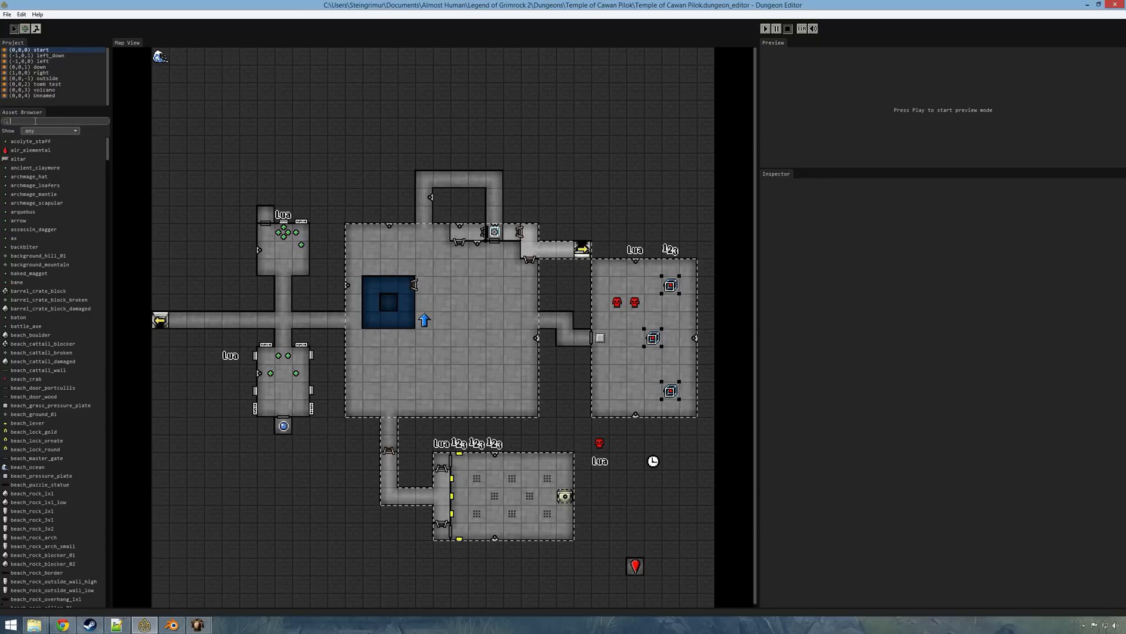
pyautogui.write('dungeon_')
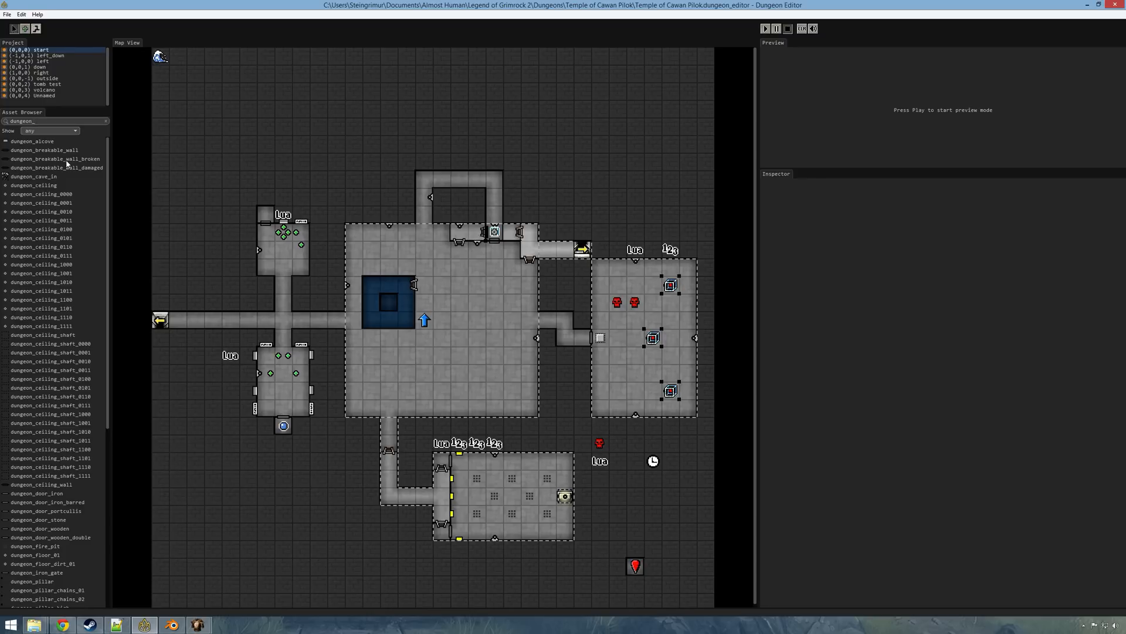
pyautogui.click(65, 151)
pyautogui.click(67, 159)
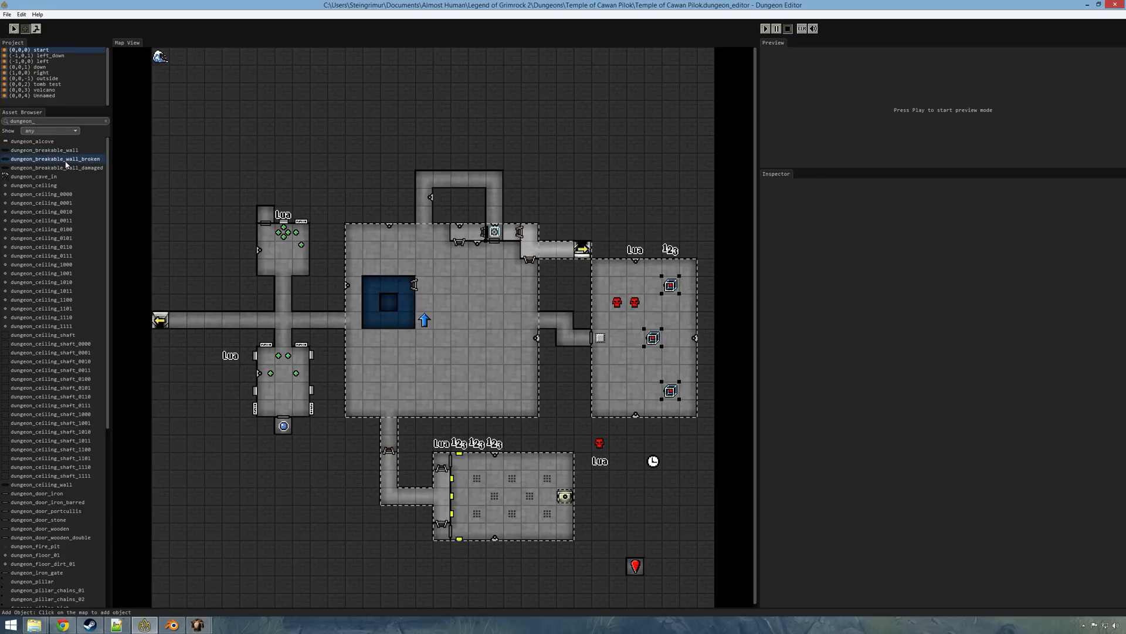
pyautogui.click(77, 169)
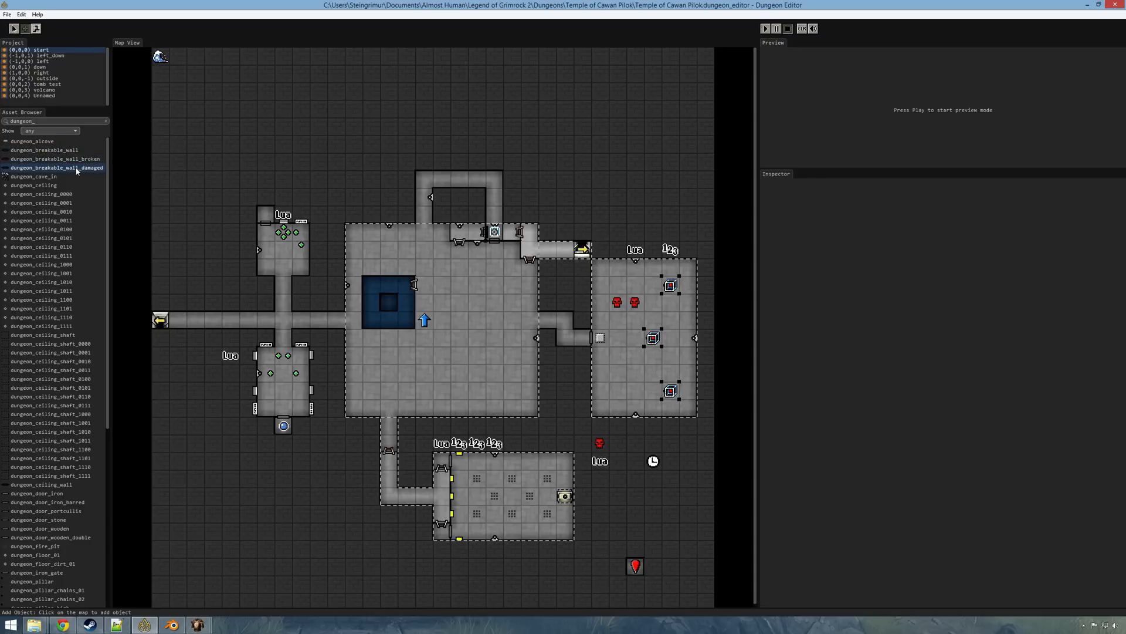
# Step: Paint dungeon_floor tiles that extend the corridor north of the large room into a small new room
pyautogui.click(36, 29)
pyautogui.click(36, 132)
pyautogui.moveTo(422, 166)
pyautogui.mouseDown()
pyautogui.moveTo(449, 122)
pyautogui.moveTo(473, 114)
pyautogui.mouseUp()
pyautogui.click(467, 141)
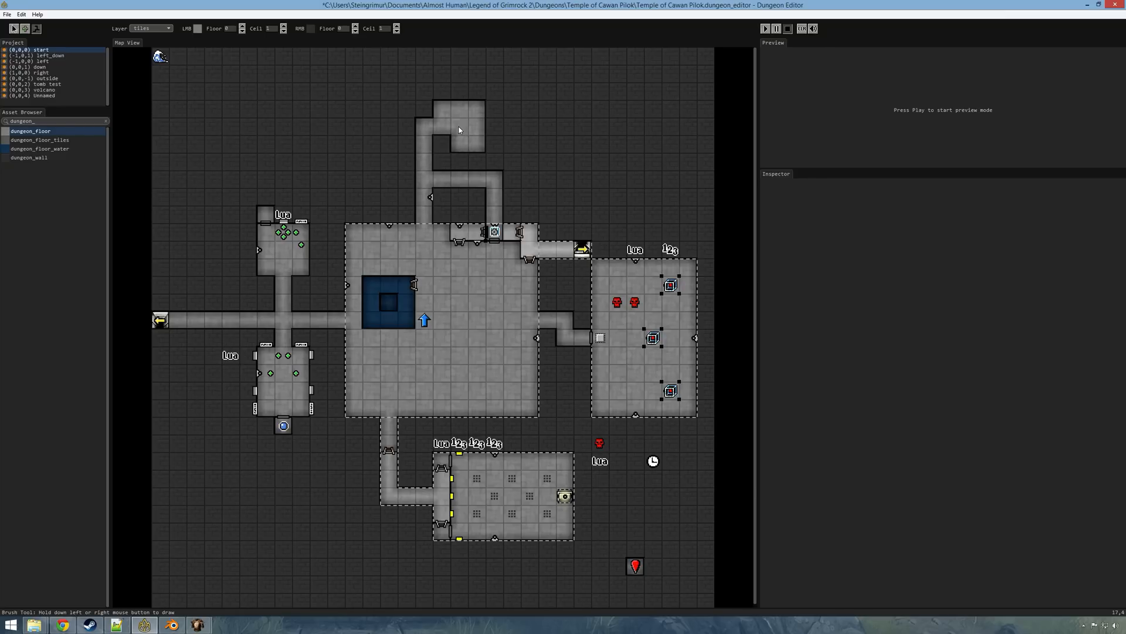
# Step: Place a dungeon_breakable_wall across the entrance to the new north passage, turn it to face south, and save the dungeon
pyautogui.click(13, 28)
pyautogui.click(52, 152)
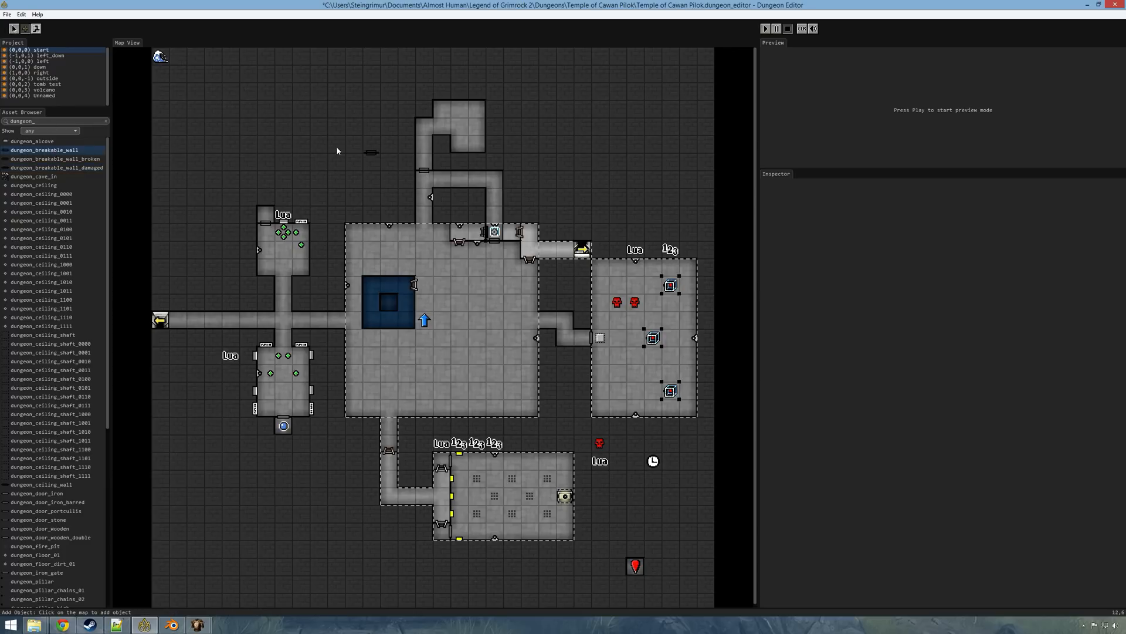
pyautogui.click(418, 175)
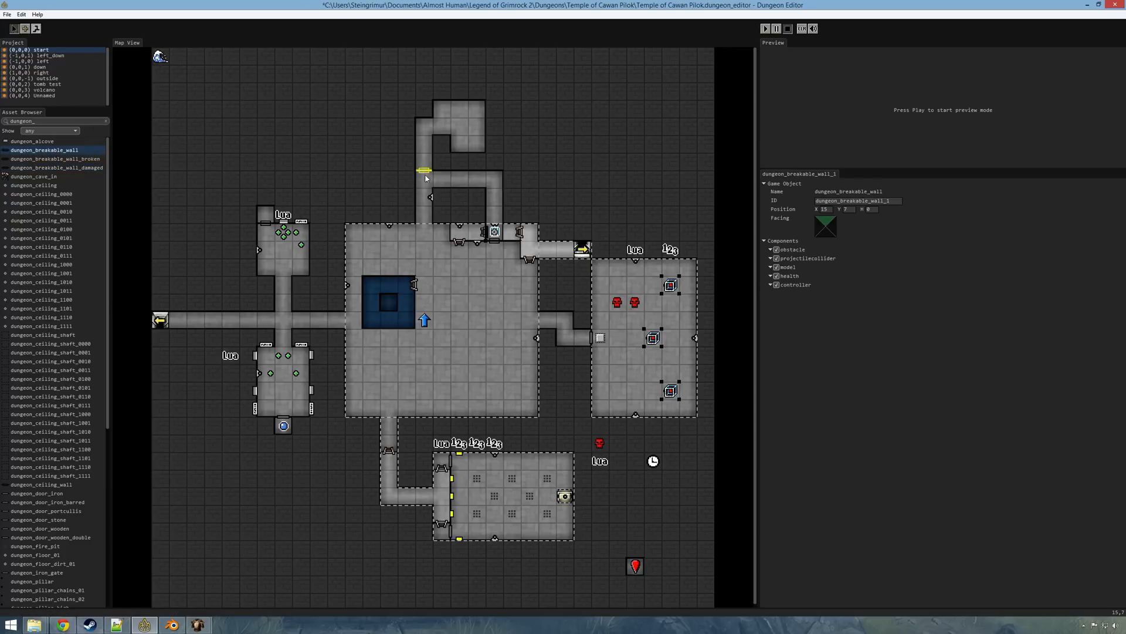
pyautogui.click(828, 235)
pyautogui.hotkey('ctrl', 's')
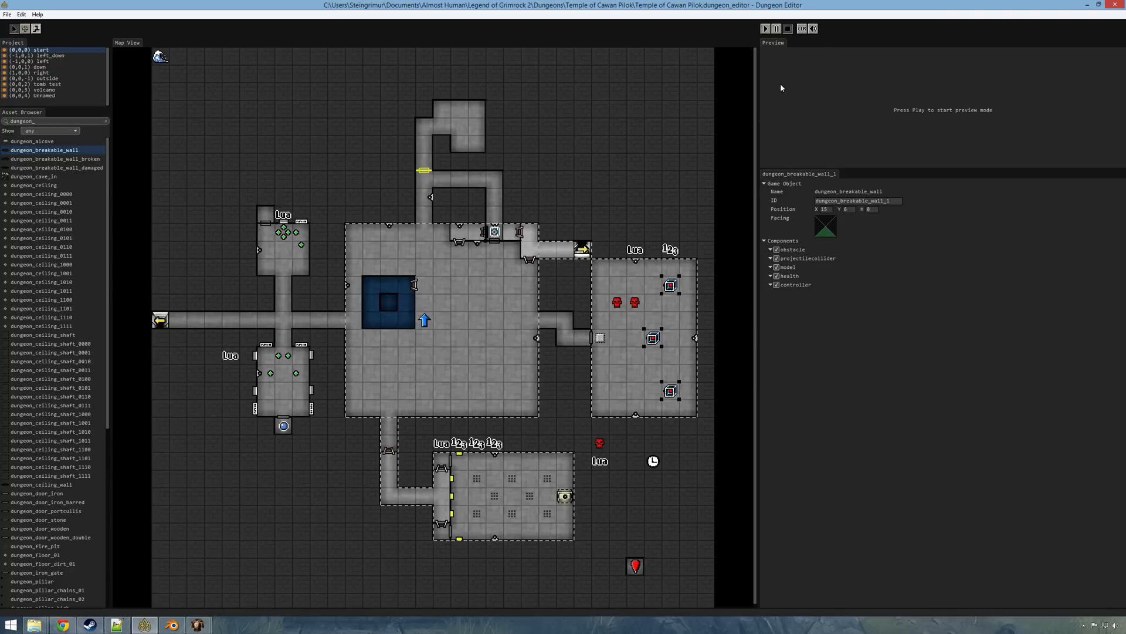
# Step: Start the preview in full view and walk the party north from the large room to the breakable wall
pyautogui.click(765, 29)
pyautogui.press('space')
pyautogui.press('w')
pyautogui.press('w')
pyautogui.press('w')
pyautogui.press('w')
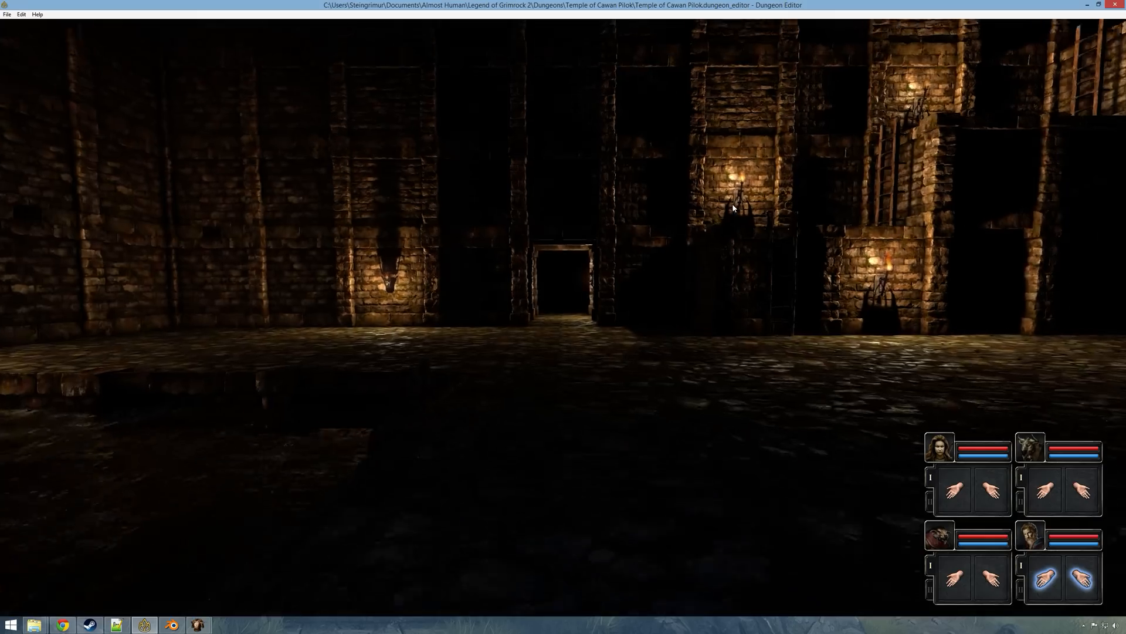
pyautogui.press('w')
pyautogui.press('w')
pyautogui.press('w')
pyautogui.press('w')
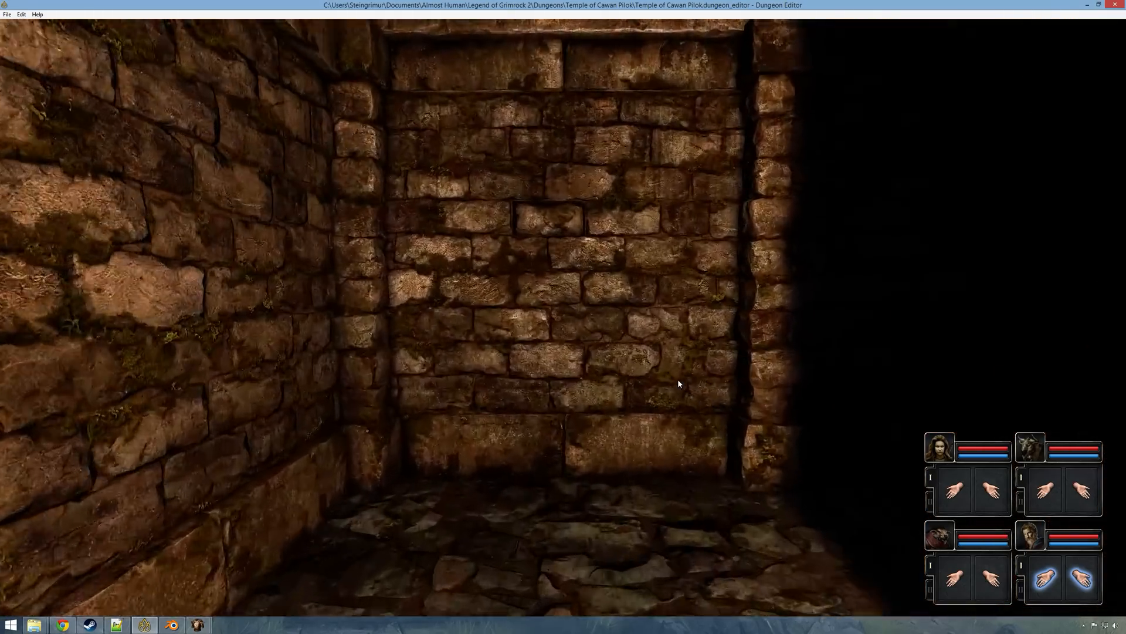
# Step: Inspect the breakable wall in the preview from several angles and distances, and return to the map
pyautogui.moveTo(678, 380); pyautogui.dragTo(489, 345, button='right')
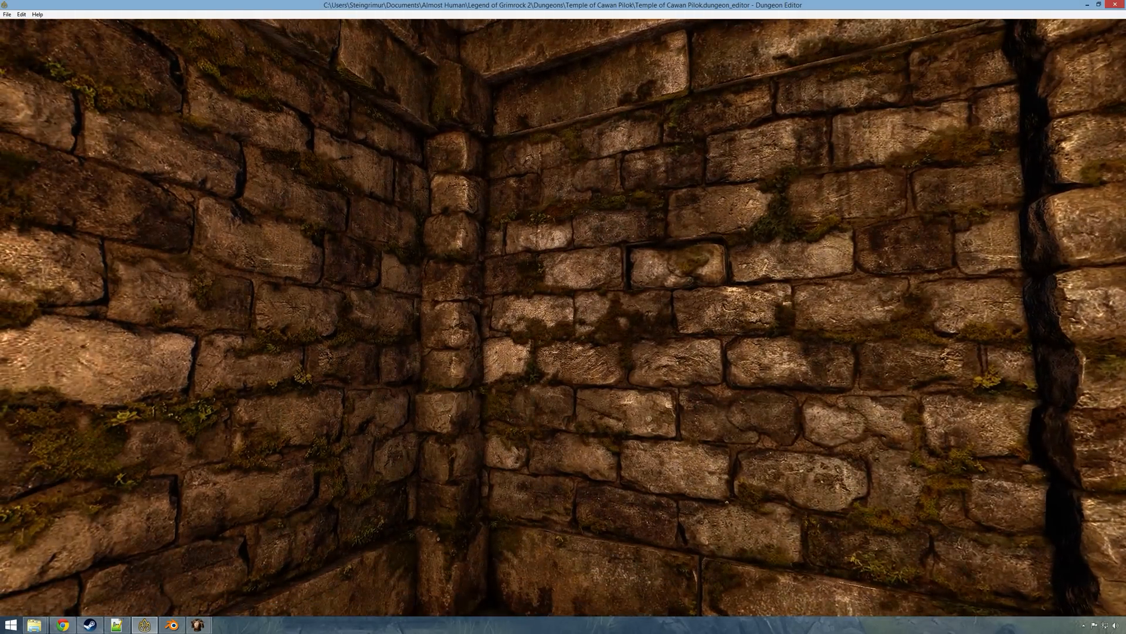
pyautogui.press('q')
pyautogui.press('a')
pyautogui.press('e')
pyautogui.press('w')
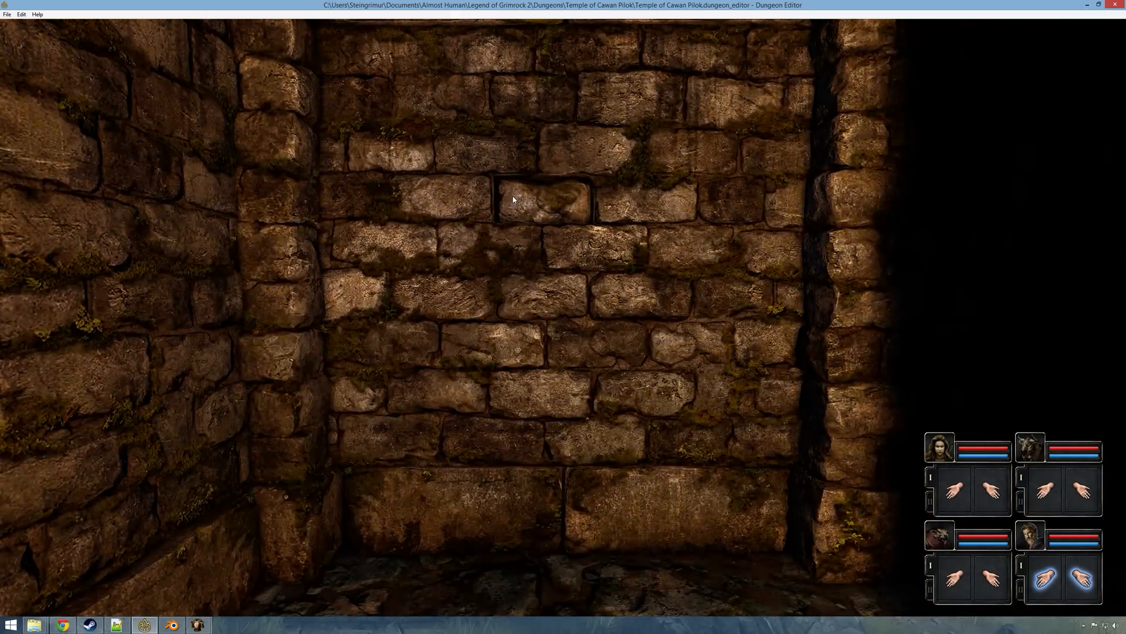
pyautogui.press('s')
pyautogui.press('w')
pyautogui.moveTo(543, 247); pyautogui.dragTo(631, 173, button='right')
pyautogui.press('s')
pyautogui.press('Escape')
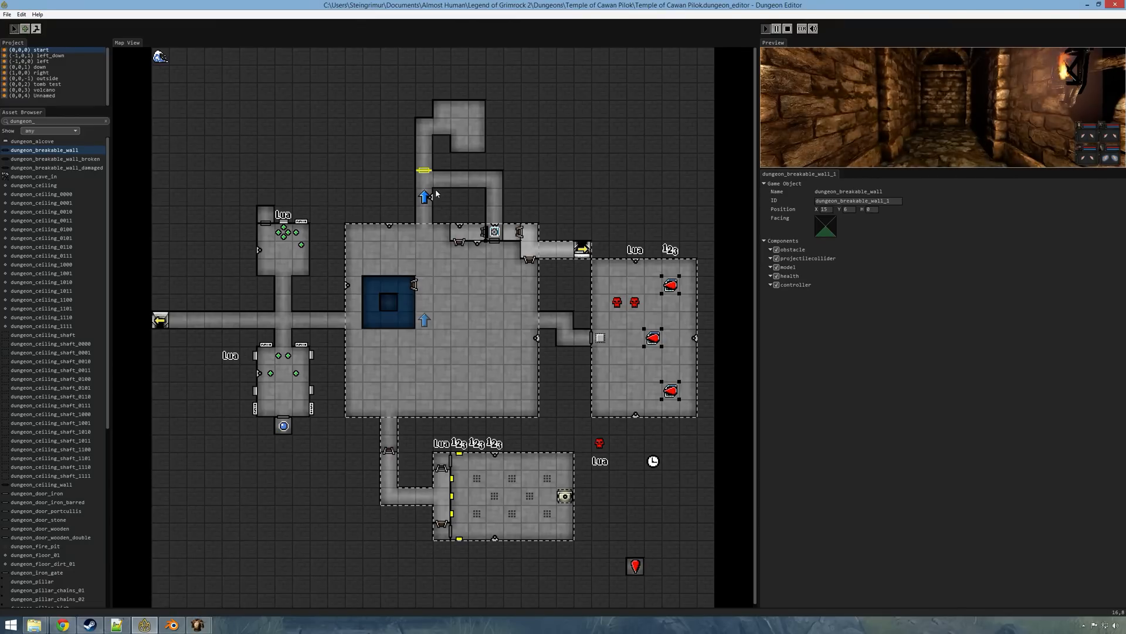
# Step: Move the corridor's wall lantern north behind the breakable wall and check in the preview how its light affects the wall
pyautogui.moveTo(431, 197); pyautogui.dragTo(431, 144)
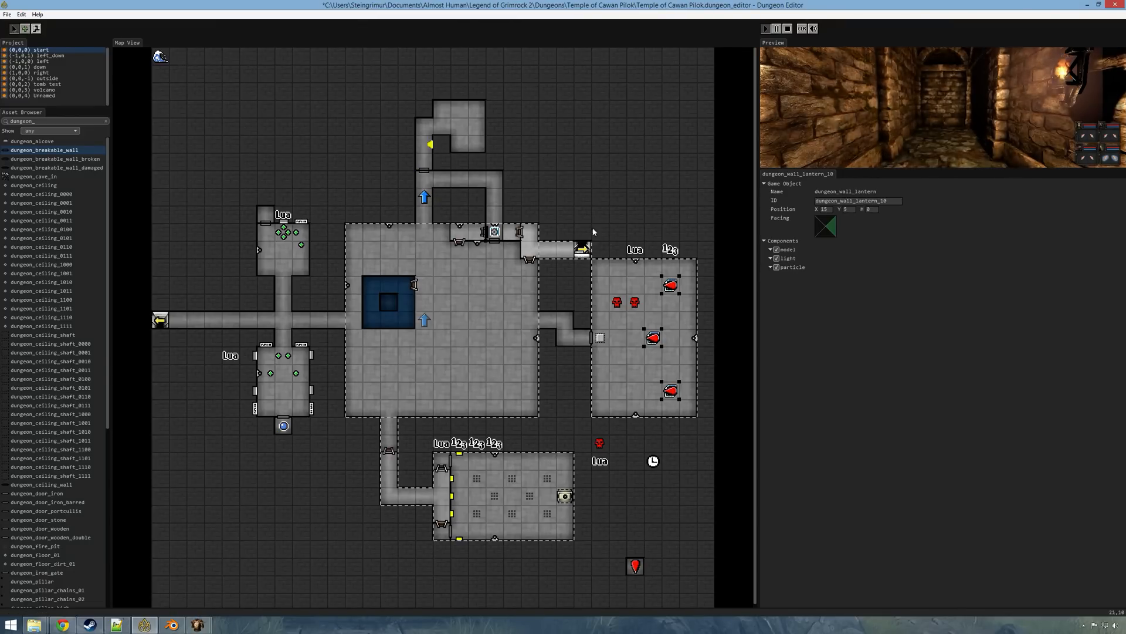
pyautogui.press('space')
pyautogui.press('w')
pyautogui.moveTo(755, 262); pyautogui.dragTo(704, 279, button='right')
pyautogui.press('s')
pyautogui.moveTo(551, 352); pyautogui.dragTo(519, 103, button='right')
pyautogui.press('w')
pyautogui.press('s')
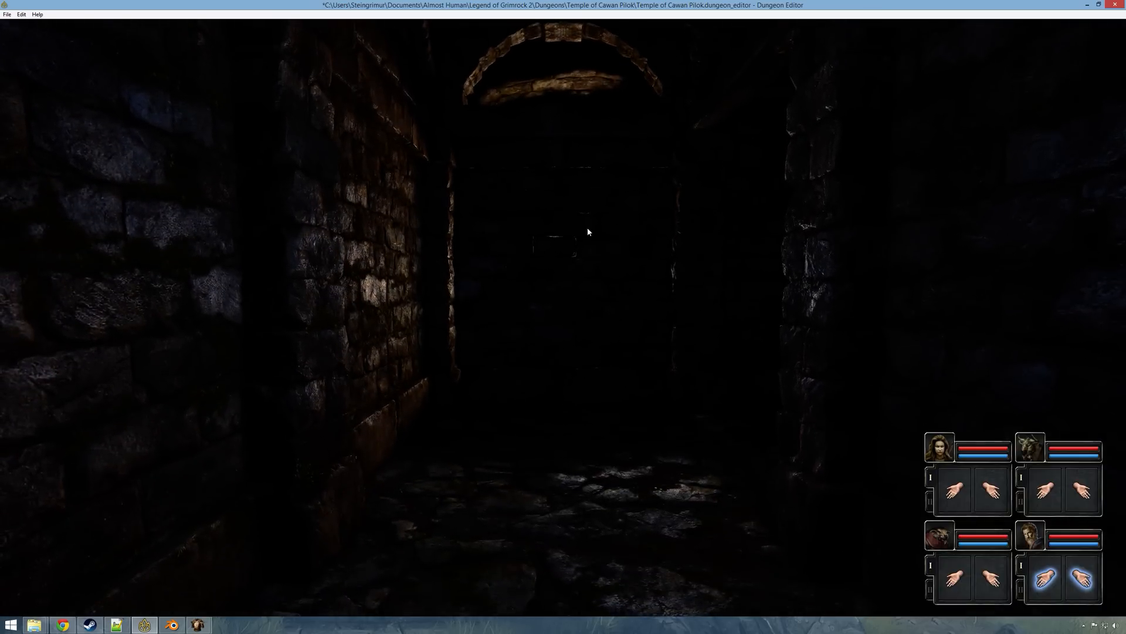
pyautogui.press('w')
pyautogui.press('Escape')
# Step: Move the wall lantern back to X 15, Y 8 in front of the breakable wall and view the lit wall in the preview
pyautogui.moveTo(432, 153); pyautogui.dragTo(432, 169)
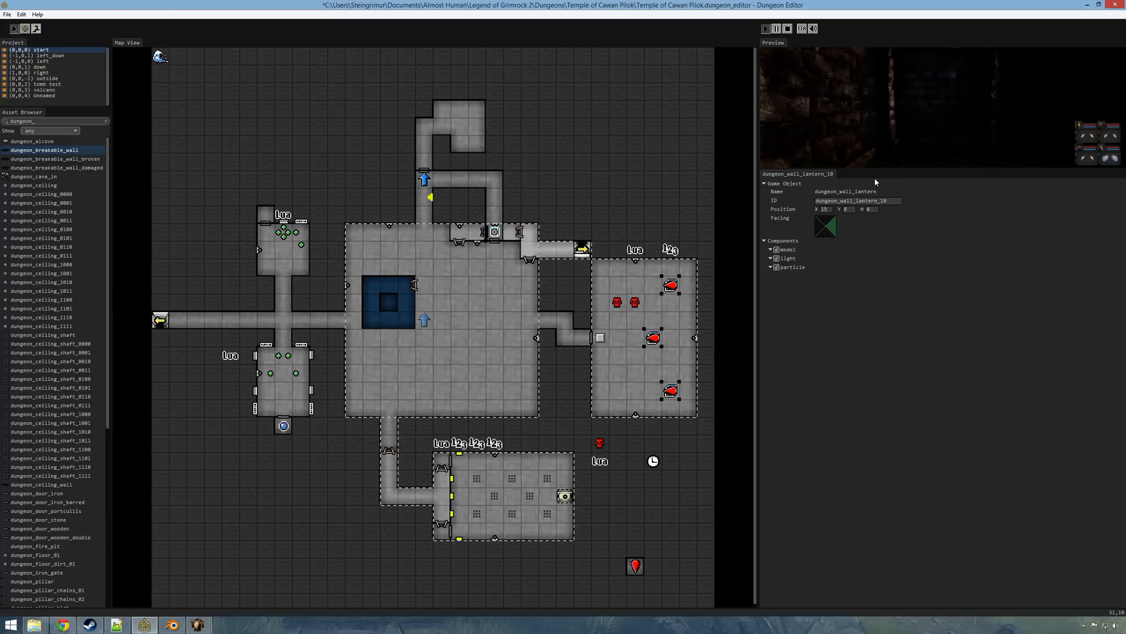
pyautogui.doubleClick(871, 121)
pyautogui.moveTo(725, 317); pyautogui.dragTo(718, 256, button='right')
pyautogui.press('e')
pyautogui.press('q')
pyautogui.press('s')
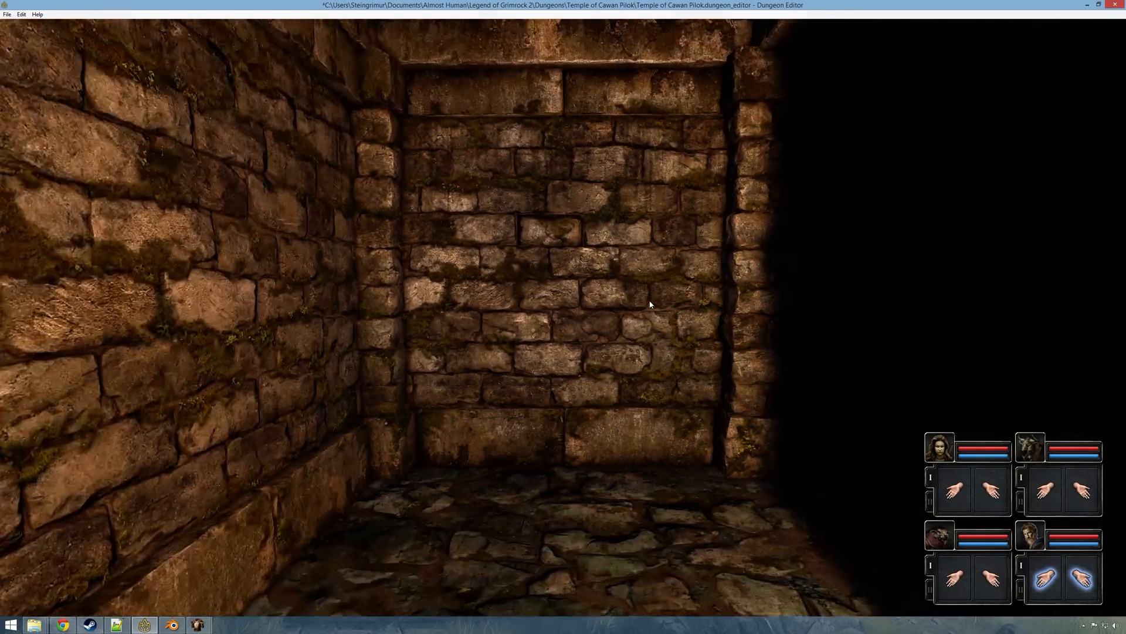
# Step: Examine the intact breakable wall in the preview from close up and from a few tiles back
pyautogui.press('w')
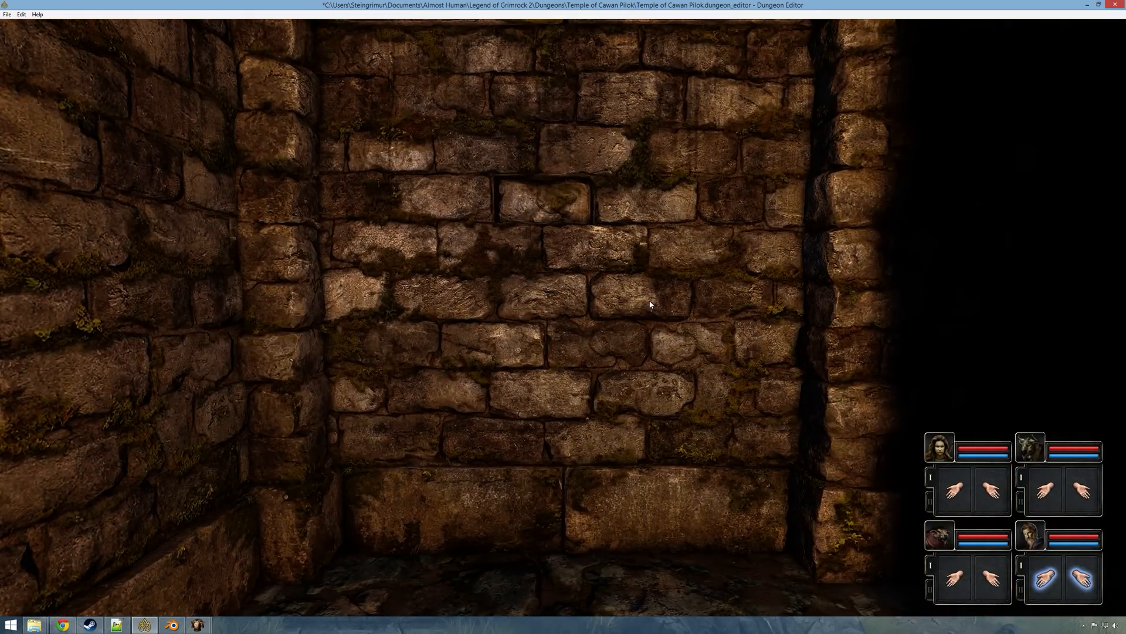
pyautogui.press('s')
pyautogui.press('w')
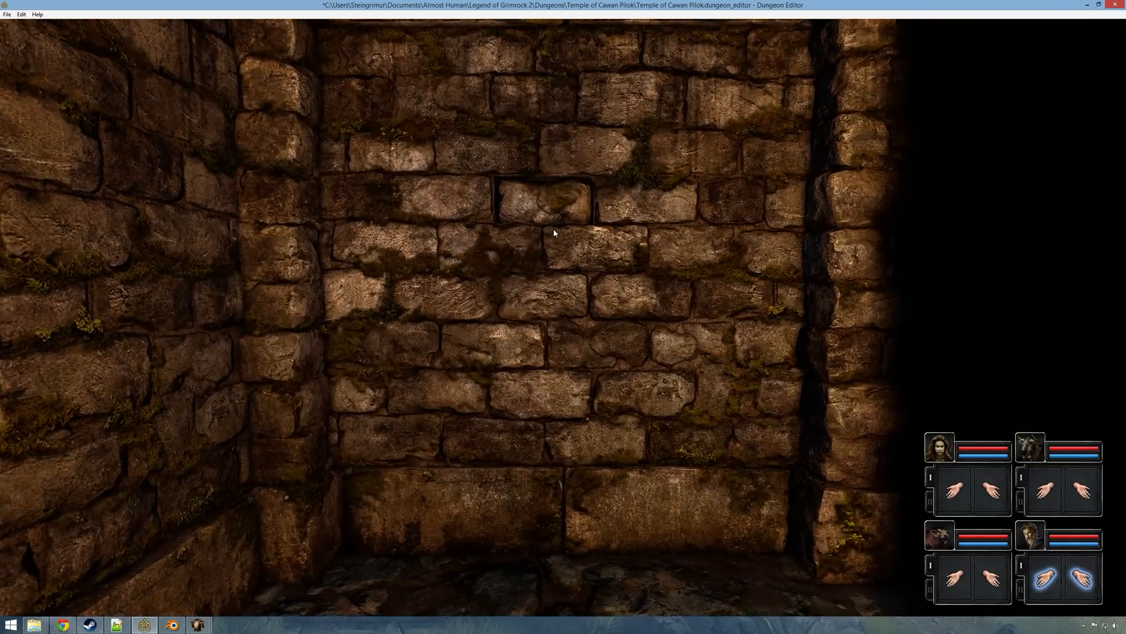
pyautogui.press('s')
pyautogui.press('s')
pyautogui.press('w')
pyautogui.press('w')
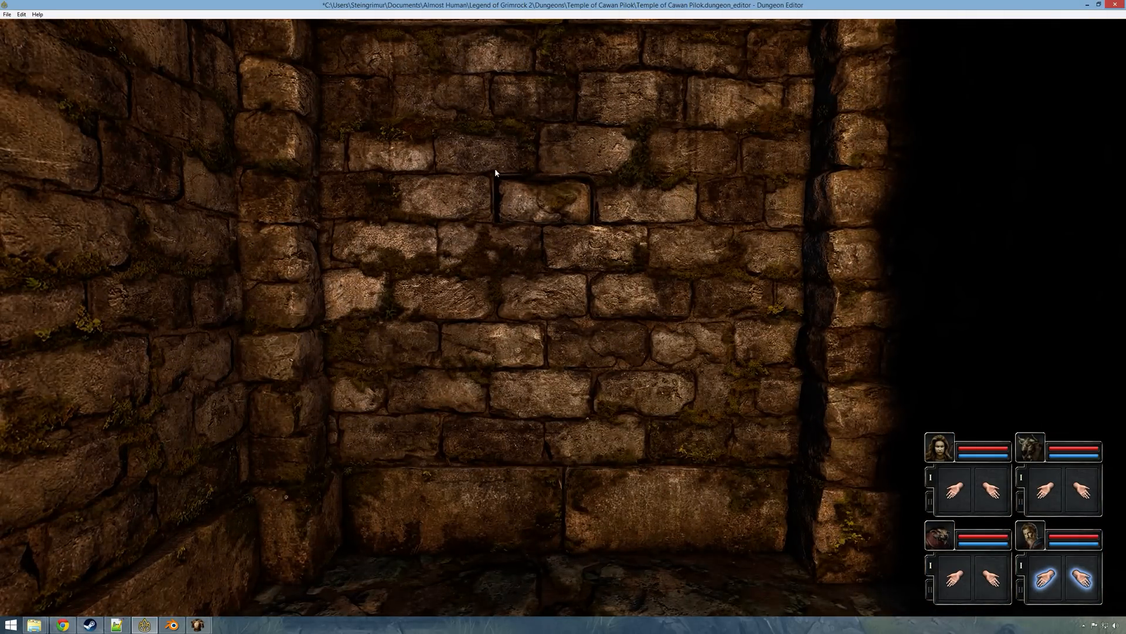
pyautogui.press('e')
pyautogui.press('q')
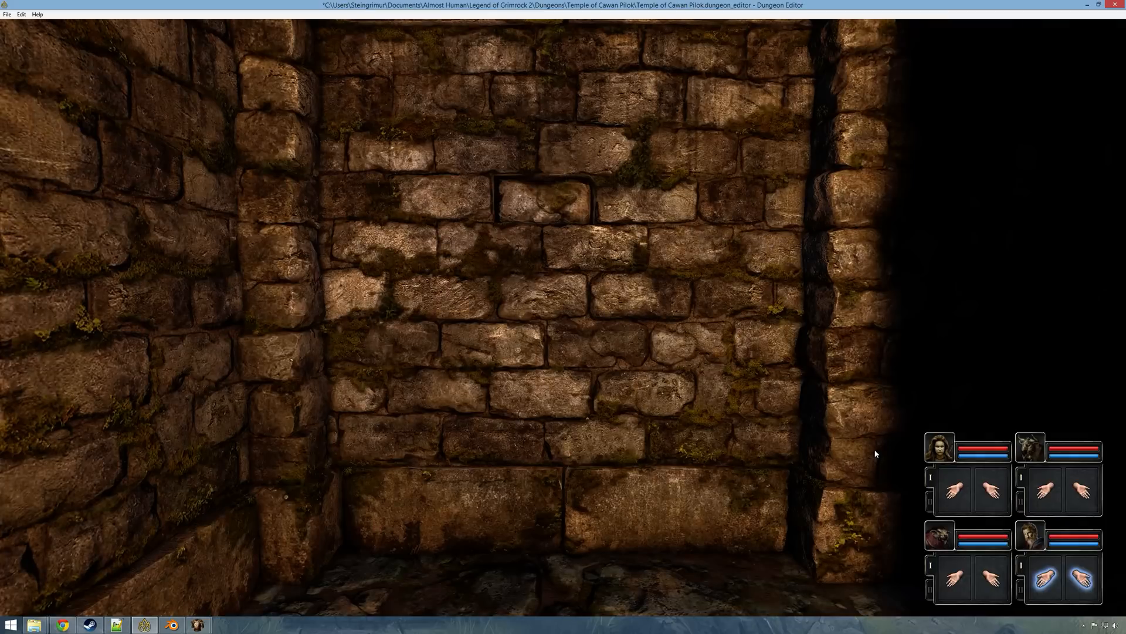
# Step: Attack the breakable wall unarmed with the two front champions and inspect its damaged stage from near and far
pyautogui.rightClick(958, 493)
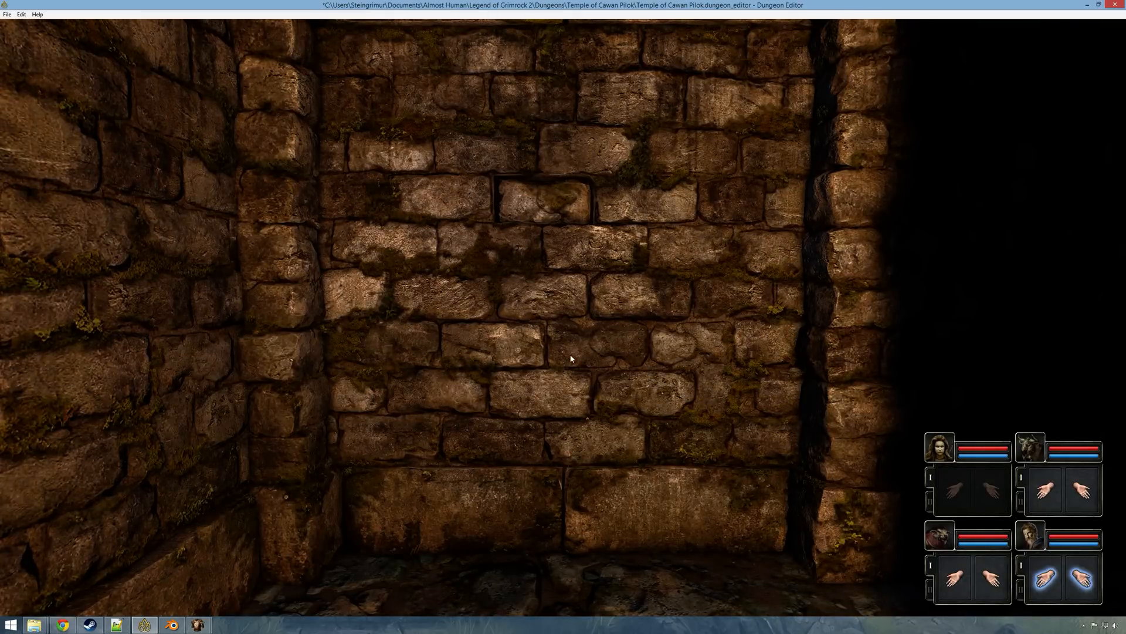
pyautogui.rightClick(1047, 492)
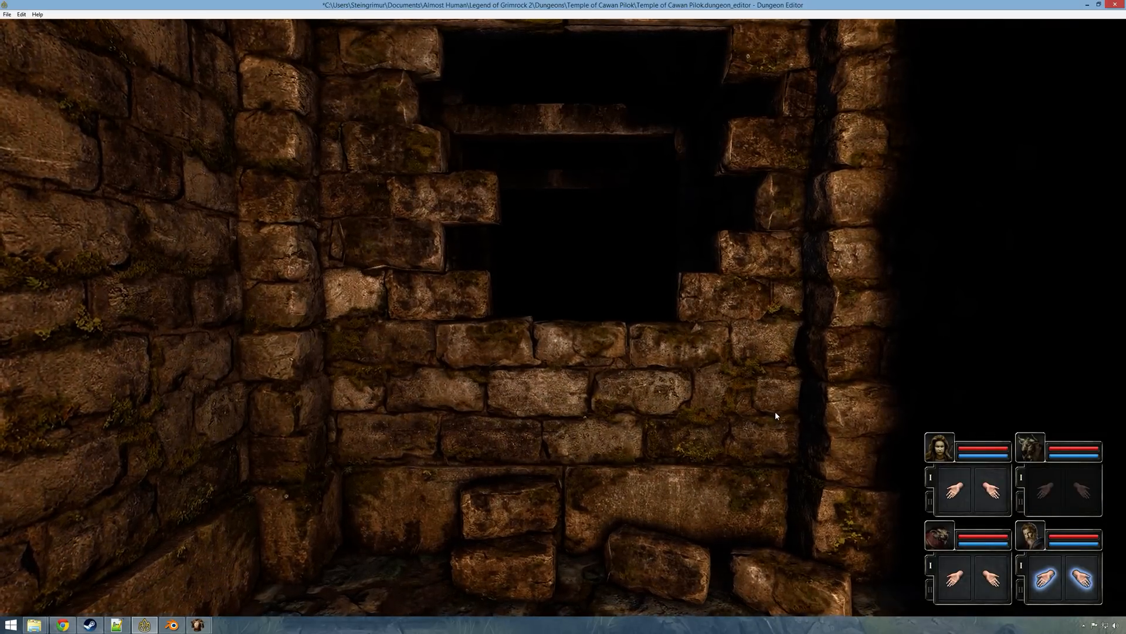
pyautogui.press('w')
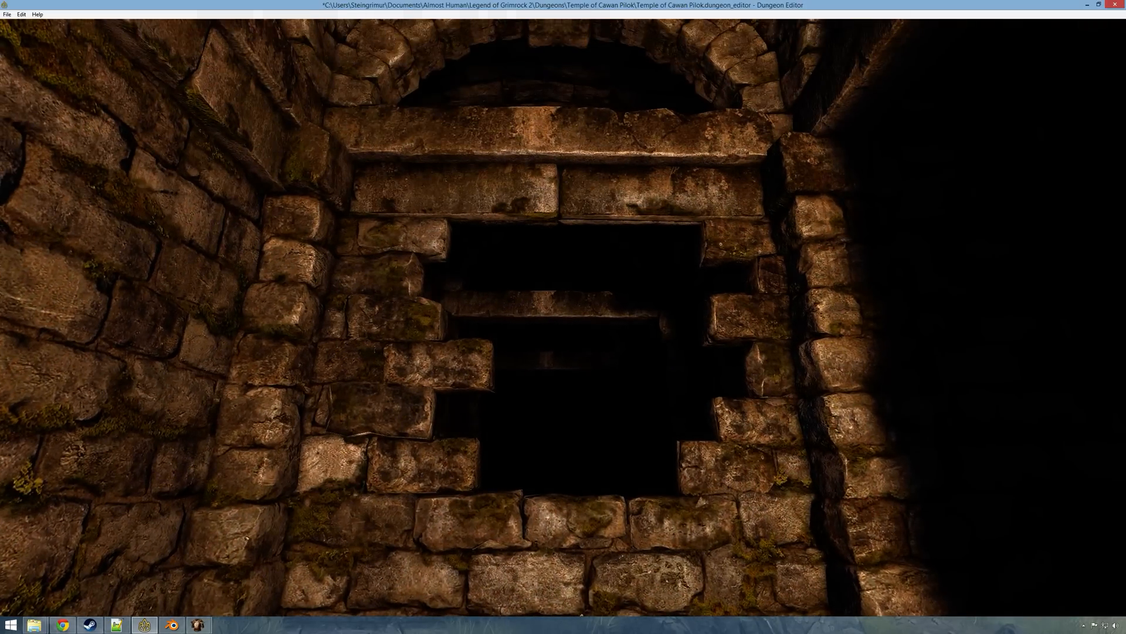
pyautogui.press('s')
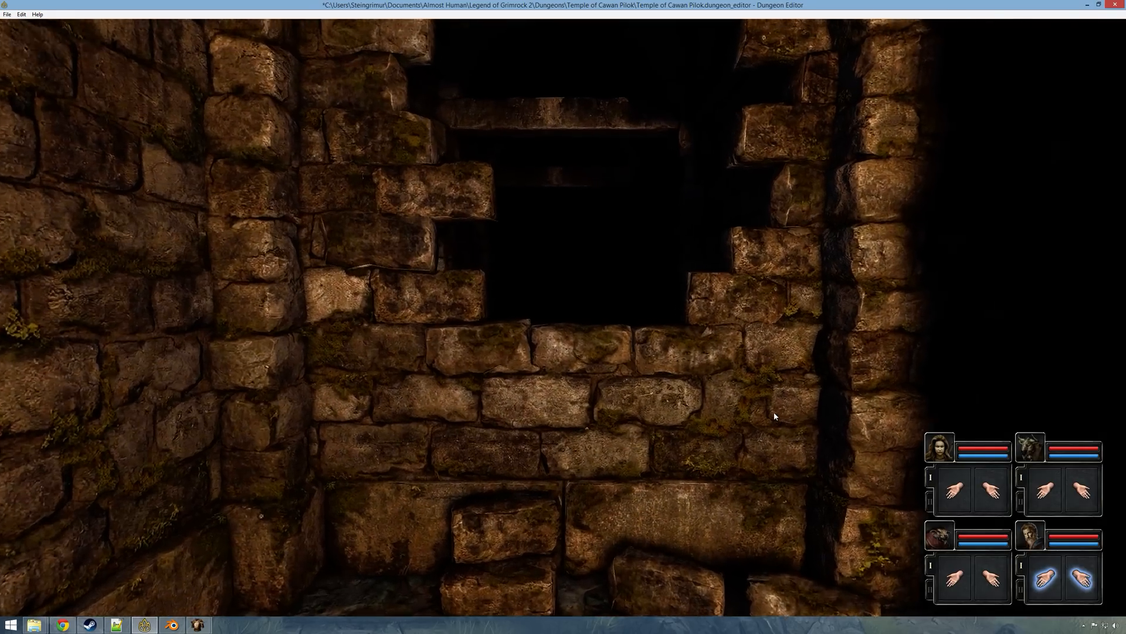
pyautogui.press('s')
pyautogui.press('w')
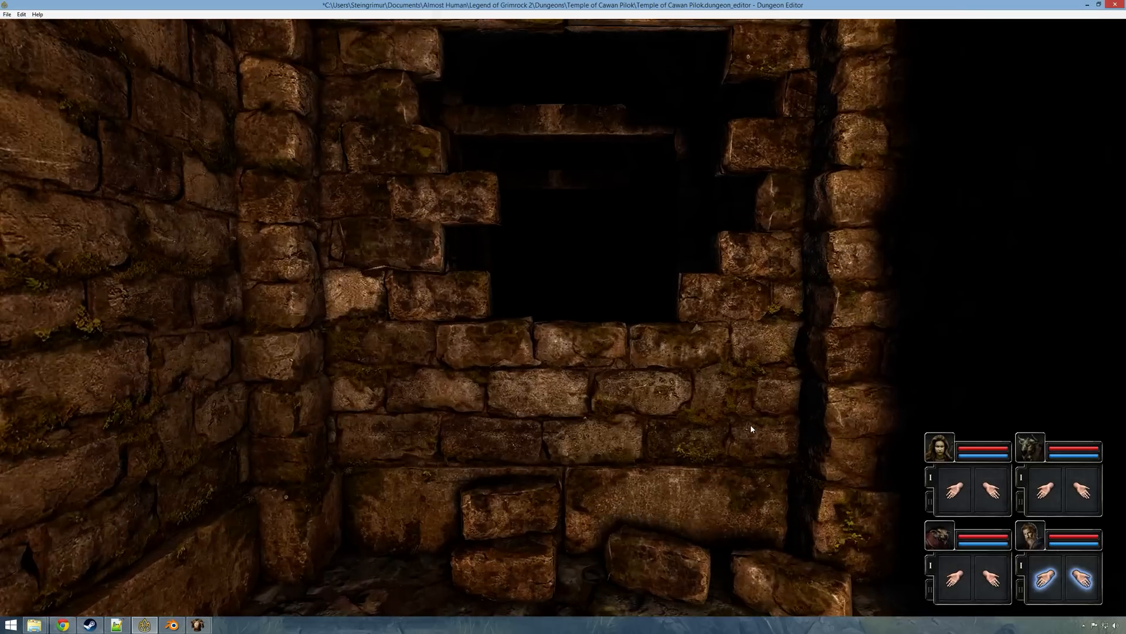
# Step: Attack the damaged wall again with the two front champions and inspect its broken stage from near and far
pyautogui.moveTo(751, 425); pyautogui.dragTo(657, 464, button='right')
pyautogui.moveTo(586, 467); pyautogui.dragTo(691, 335, button='right')
pyautogui.press('a')
pyautogui.rightClick(956, 490)
pyautogui.rightClick(1045, 492)
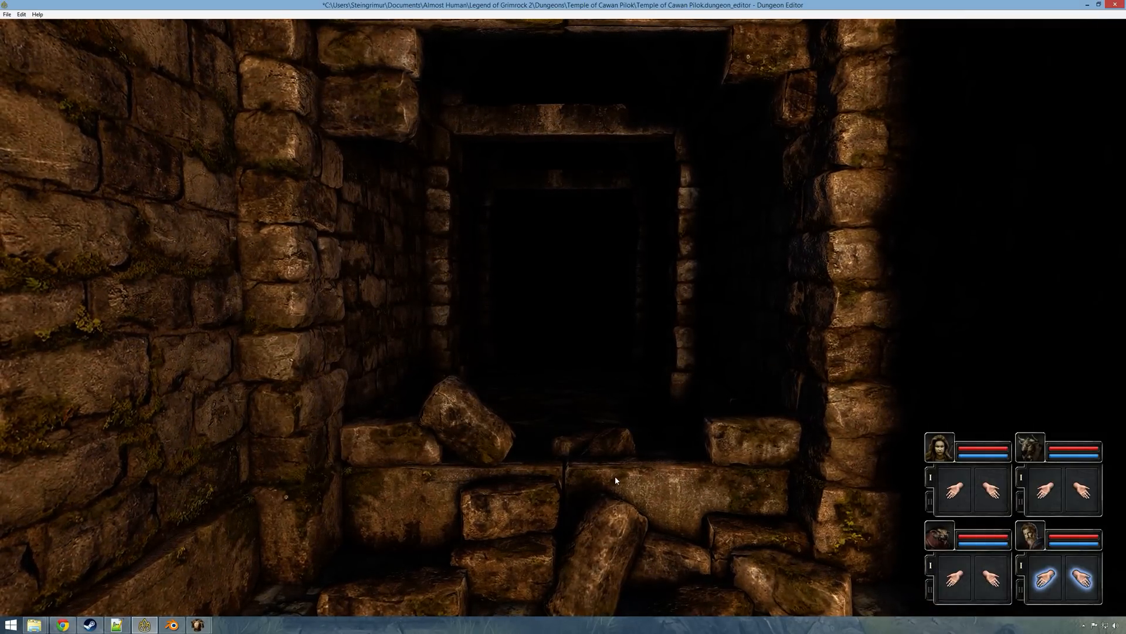
pyautogui.press('s')
pyautogui.press('w')
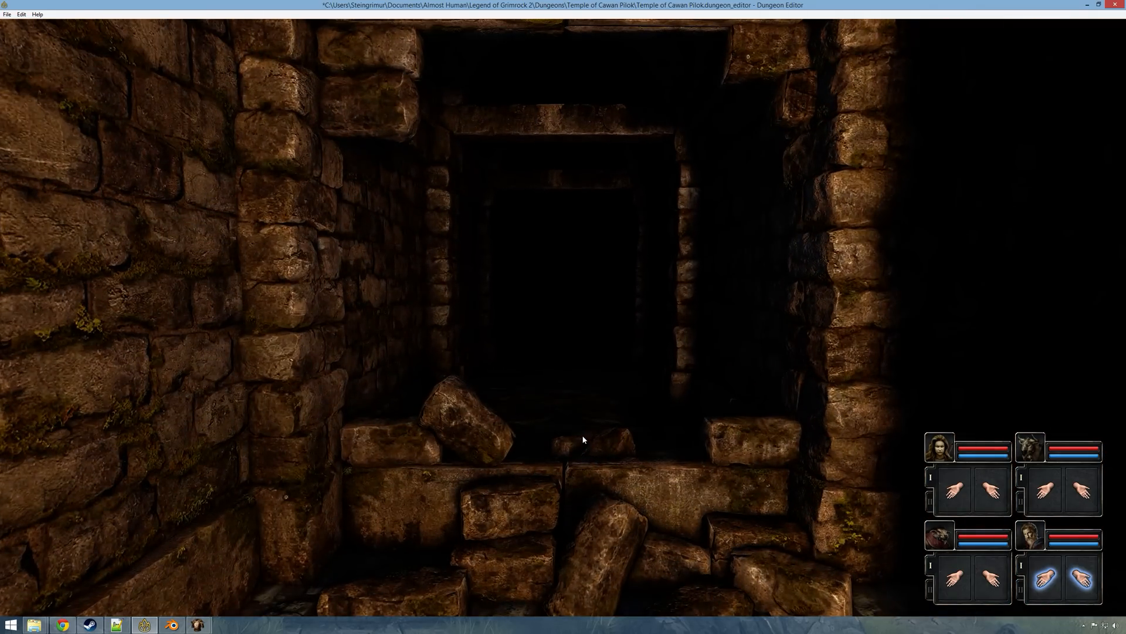
# Step: Walk the party through the broken wall opening, view the rubble from the far side and return to the lit corridor
pyautogui.press('e')
pyautogui.press('e')
pyautogui.press('q')
pyautogui.press('q')
pyautogui.press('w')
pyautogui.press('w')
pyautogui.press('e')
pyautogui.press('e')
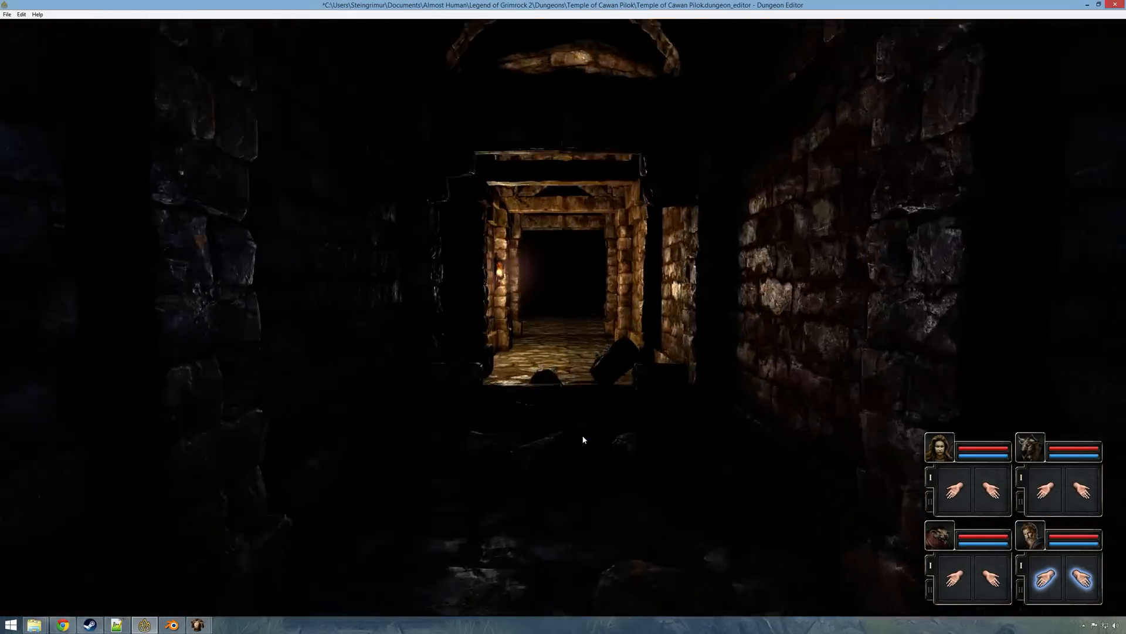
pyautogui.press('w')
pyautogui.press('e')
pyautogui.press('e')
pyautogui.press('w')
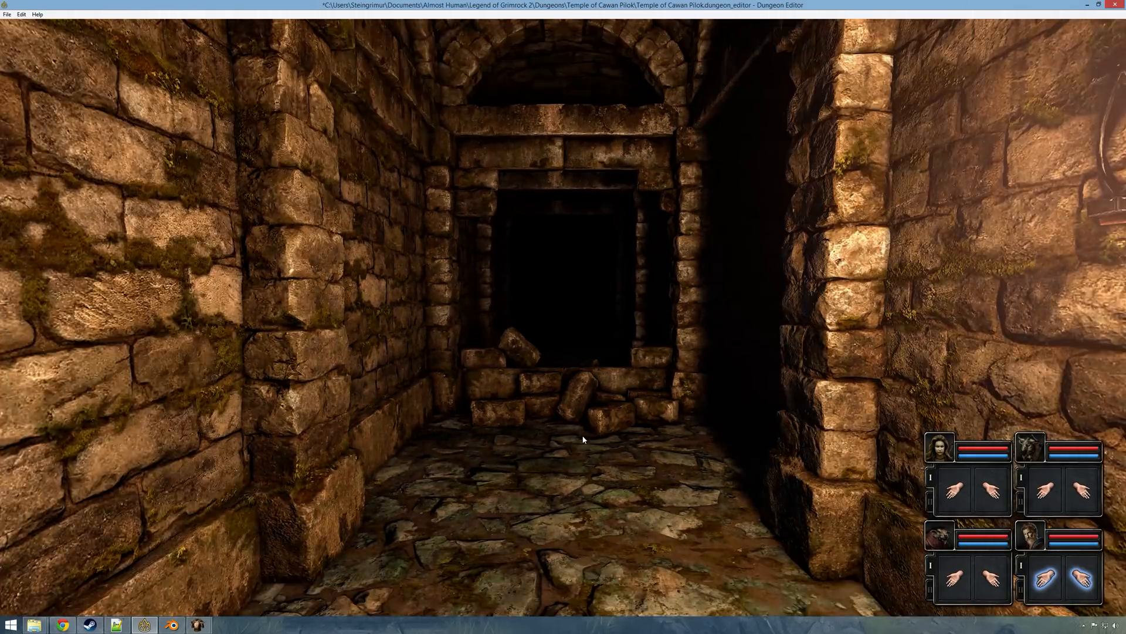
# Step: Test the intact breakable wall again by attacking with the two front champions through both damage stages
pyautogui.press('w')
pyautogui.press('s')
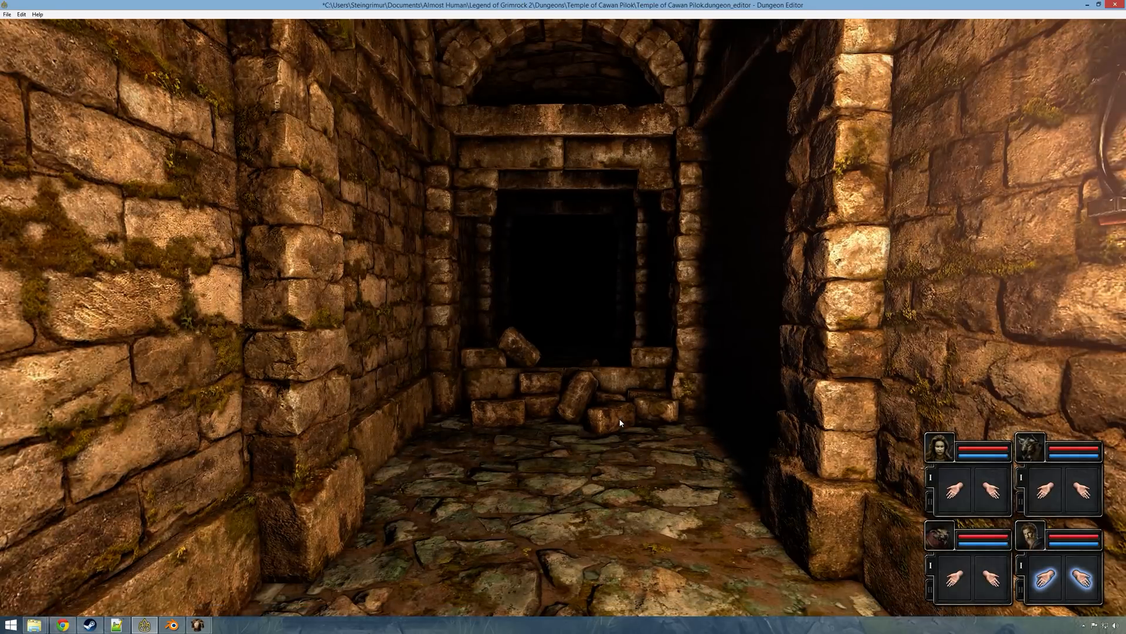
pyautogui.press('w')
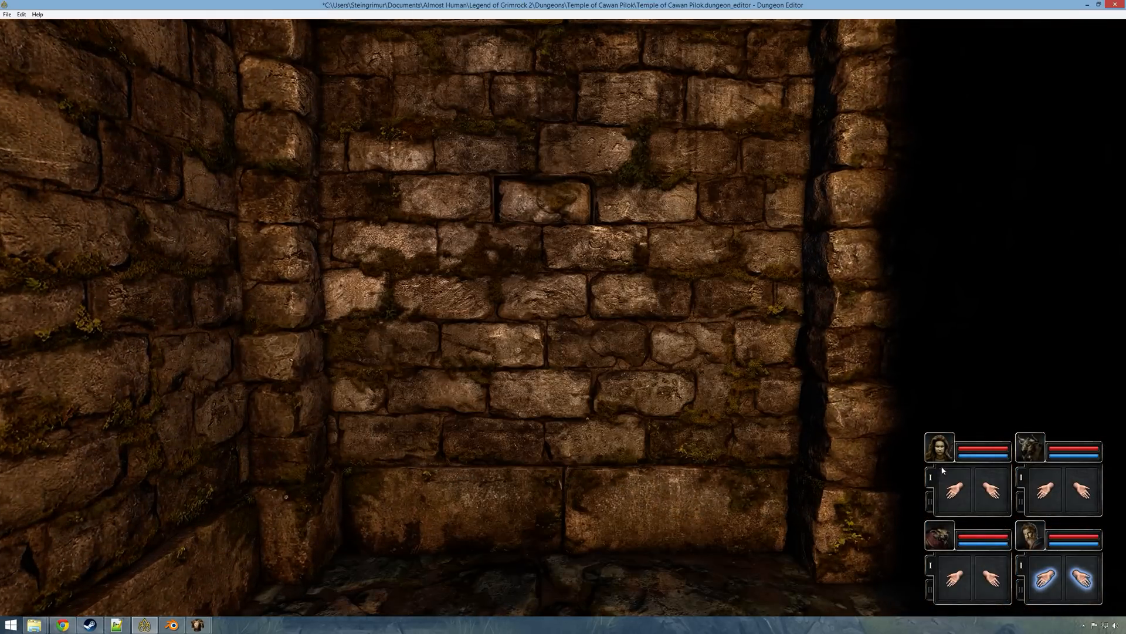
pyautogui.rightClick(956, 491)
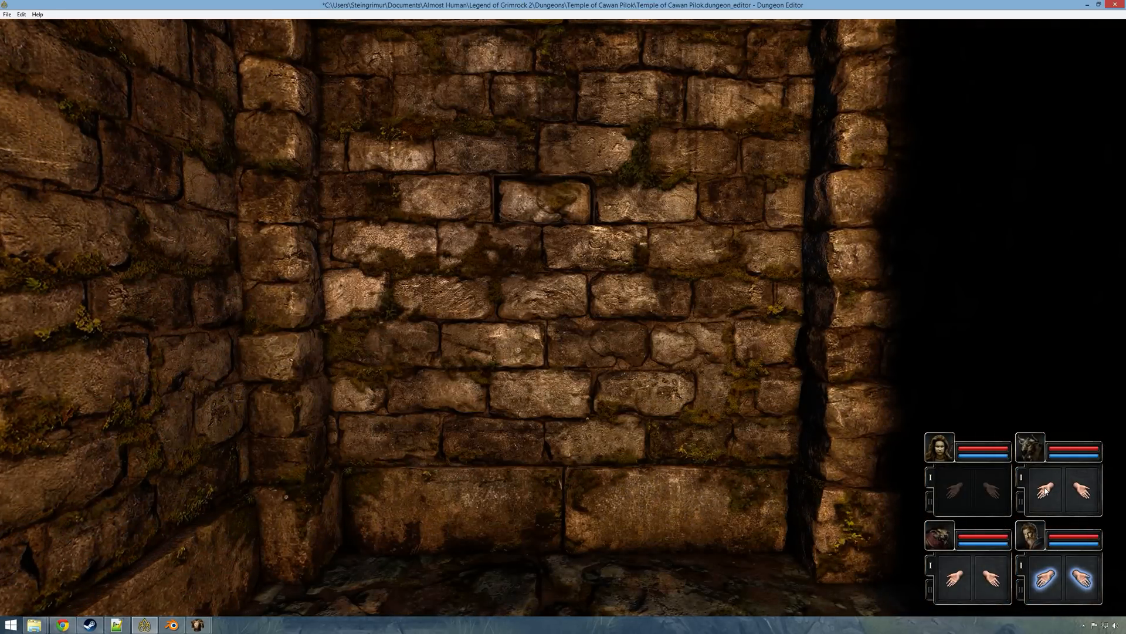
pyautogui.rightClick(1046, 492)
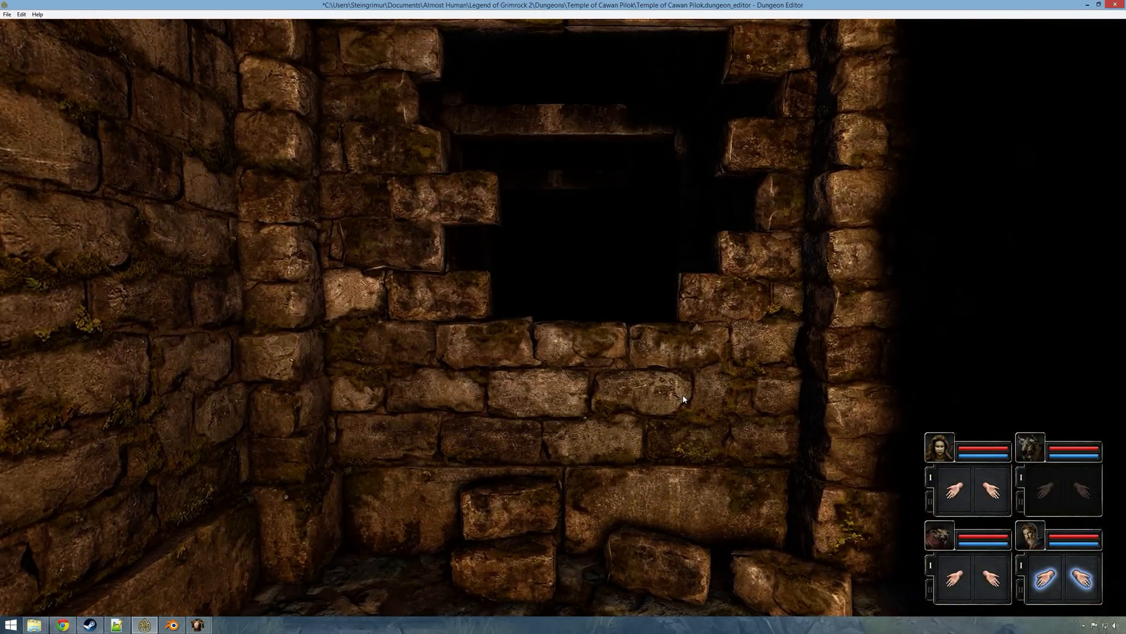
pyautogui.rightClick(998, 497)
pyautogui.rightClick(1038, 489)
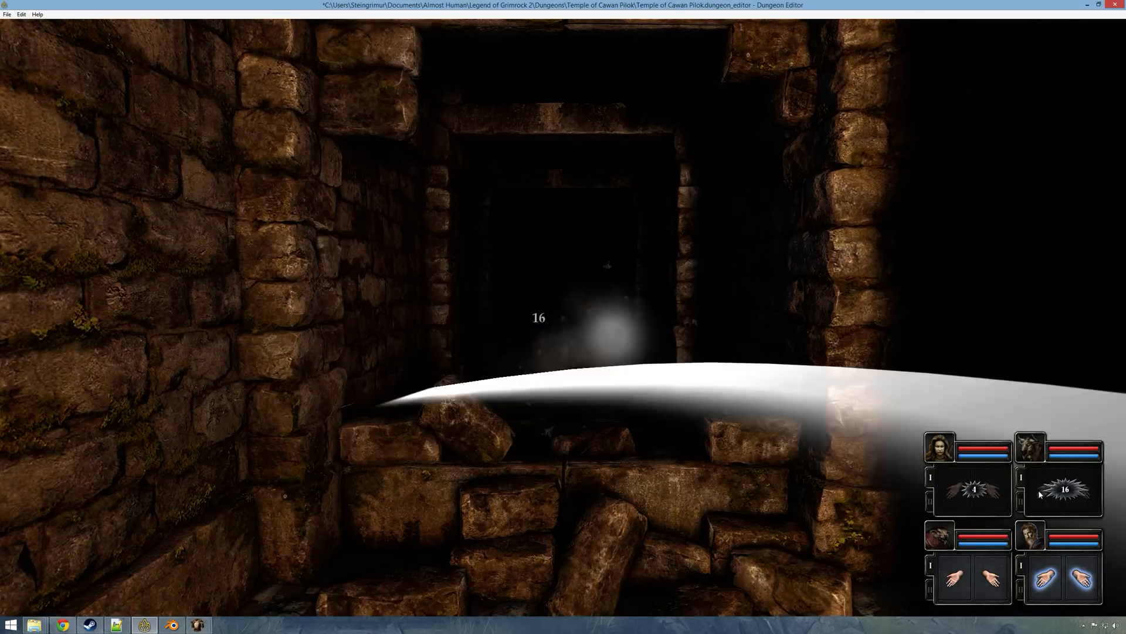
# Step: Move the party back and forth in front of the broken wall to inspect its rubble
pyautogui.press('s')
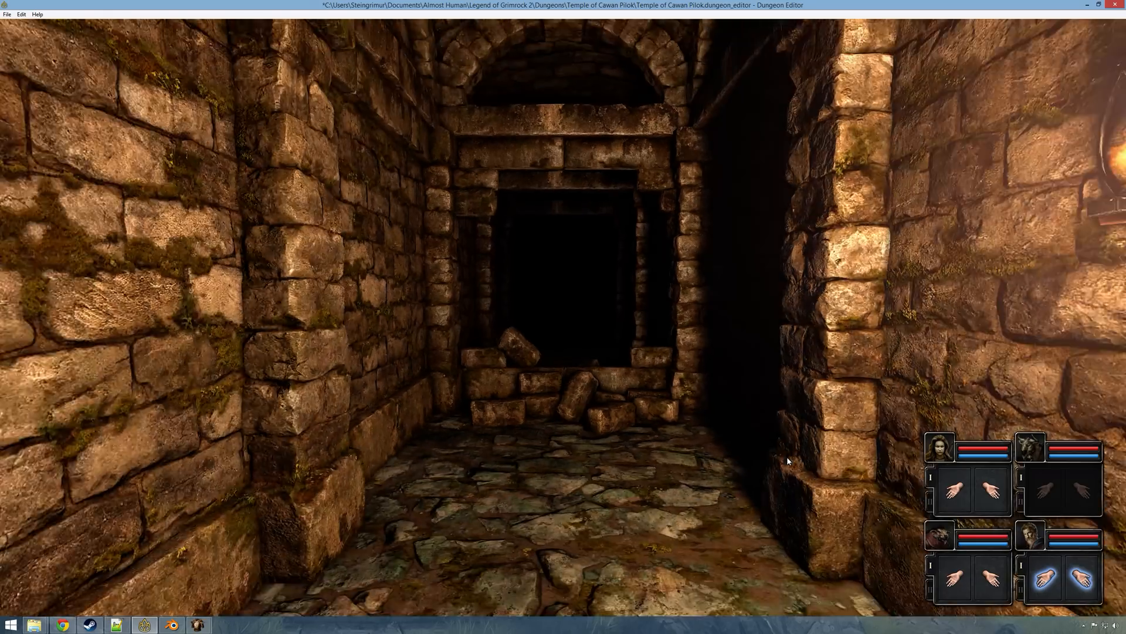
pyautogui.press('w')
pyautogui.press('s')
pyautogui.press('w')
pyautogui.press('s')
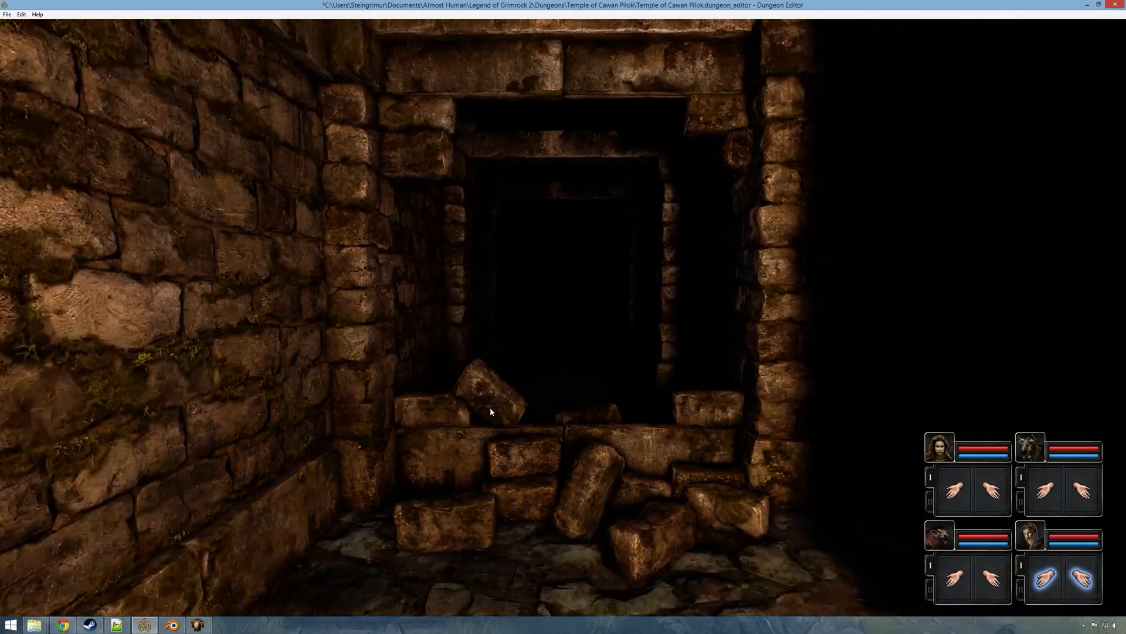
pyautogui.press('w')
# Step: Walk the party south through the corridor to the large room and back north to face the broken wall
pyautogui.press('e')
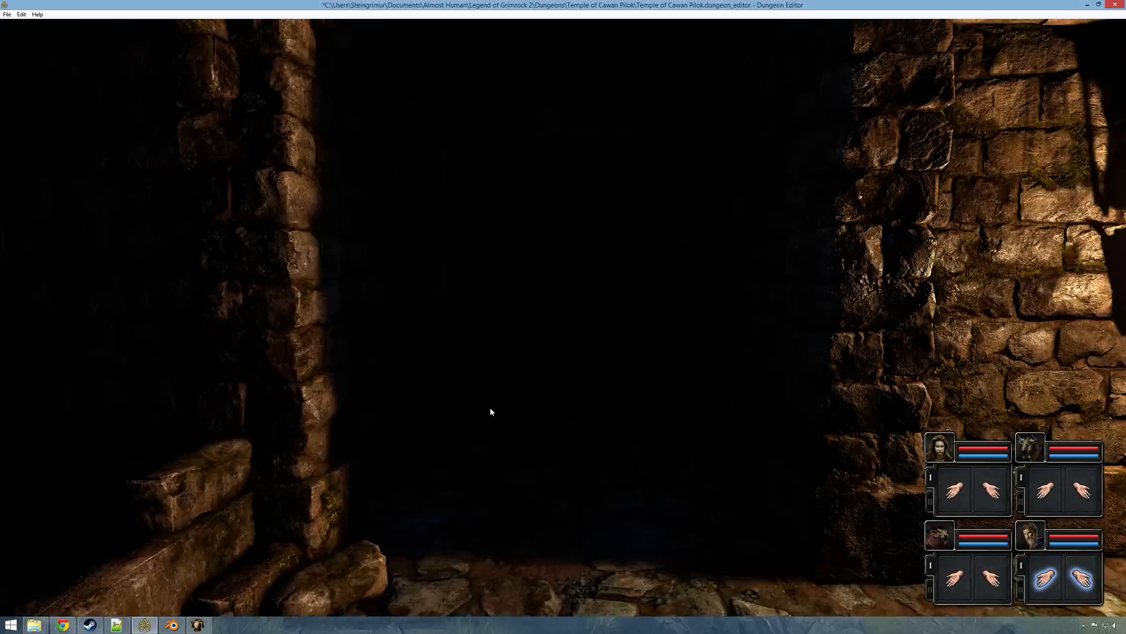
pyautogui.press('a')
pyautogui.press('e')
pyautogui.press('w')
pyautogui.press('w')
pyautogui.press('w')
pyautogui.press('w')
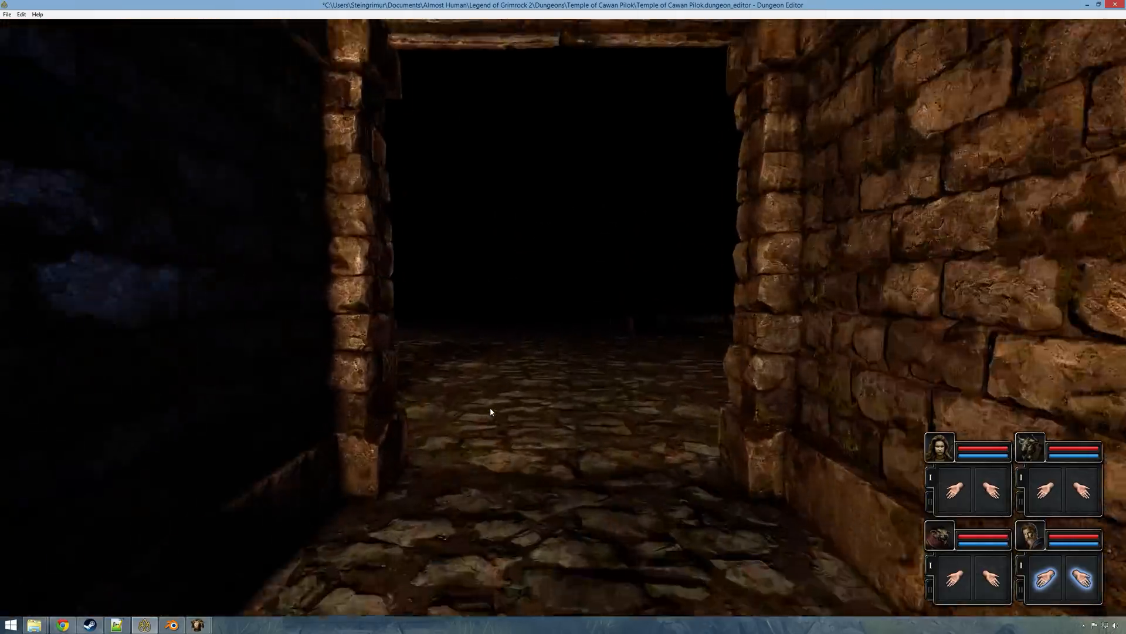
pyautogui.press('e')
pyautogui.press('e')
pyautogui.press('w')
pyautogui.press('w')
pyautogui.press('w')
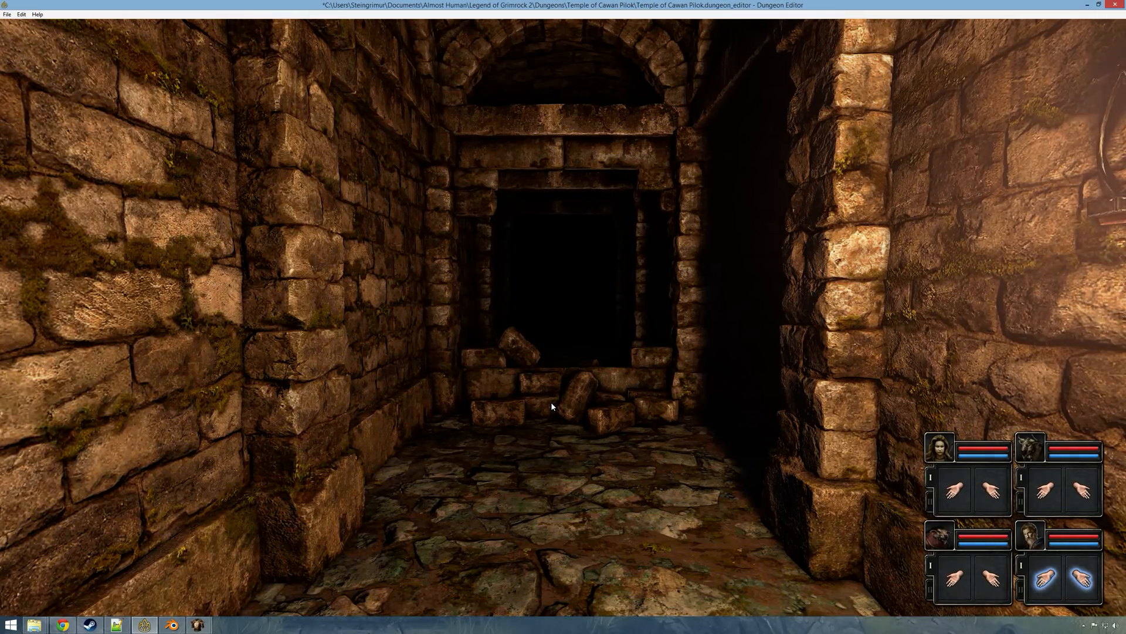
# Step: Save the dungeon, switch to Notepad++ and review the base object and death handling of dungeon_breakable_wall in objects.lua
pyautogui.hotkey('ctrl', 's')
pyautogui.press('w')
pyautogui.hotkey('alt', 'Tab')
pyautogui.click(491, 326)
pyautogui.scroll(19, 470, 349)
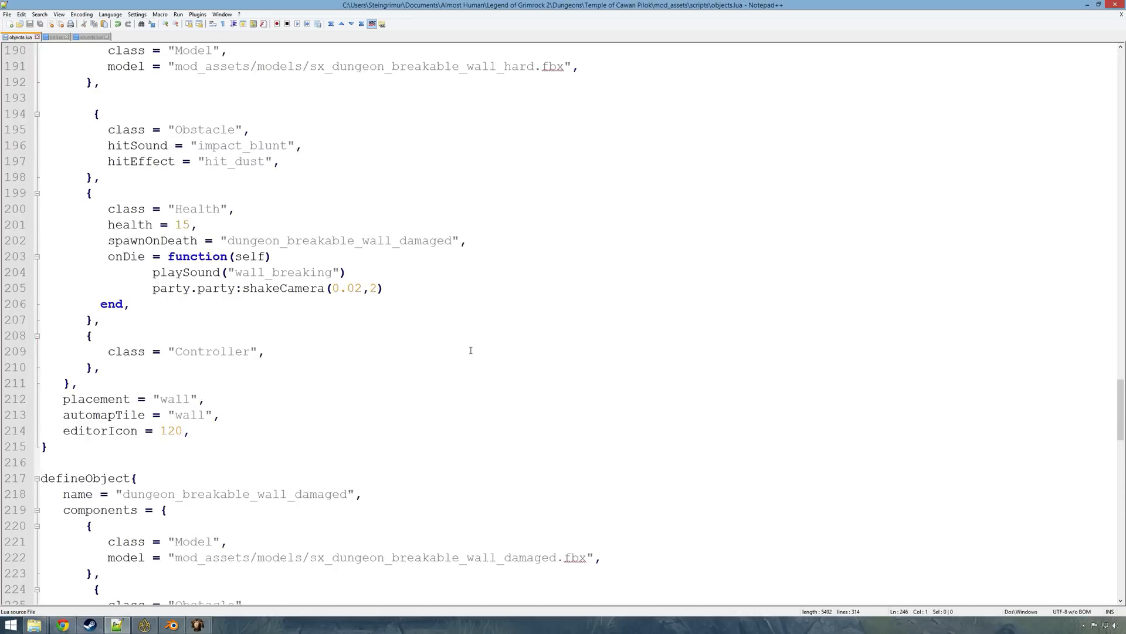
pyautogui.moveTo(170, 288); pyautogui.dragTo(273, 288)
pyautogui.scroll(-1, 321, 287)
pyautogui.moveTo(288, 243); pyautogui.dragTo(27, 240)
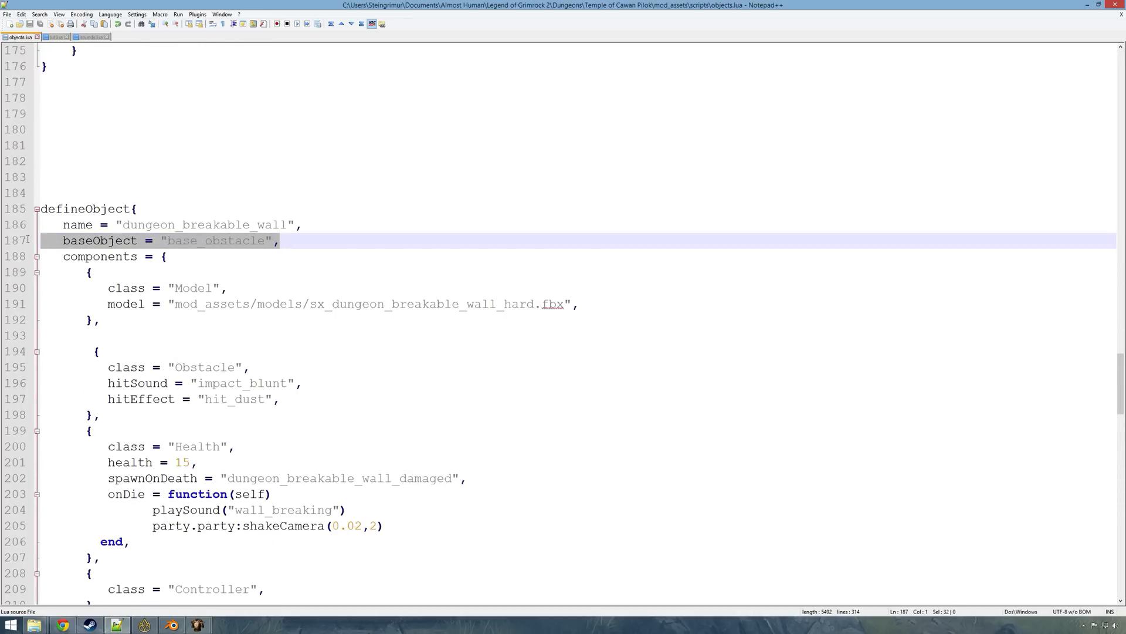
pyautogui.scroll(-8, 157, 289)
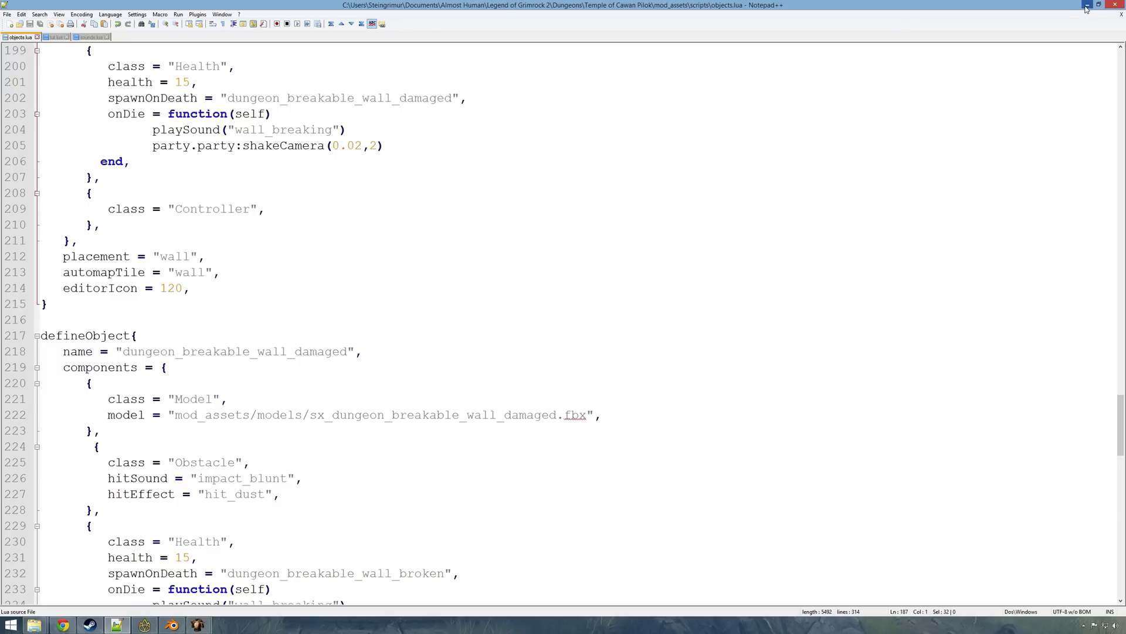
# Step: Comment out the base_obstacle baseObject line of dungeon_breakable_wall and save objects.lua
pyautogui.scroll(10, 490, 296)
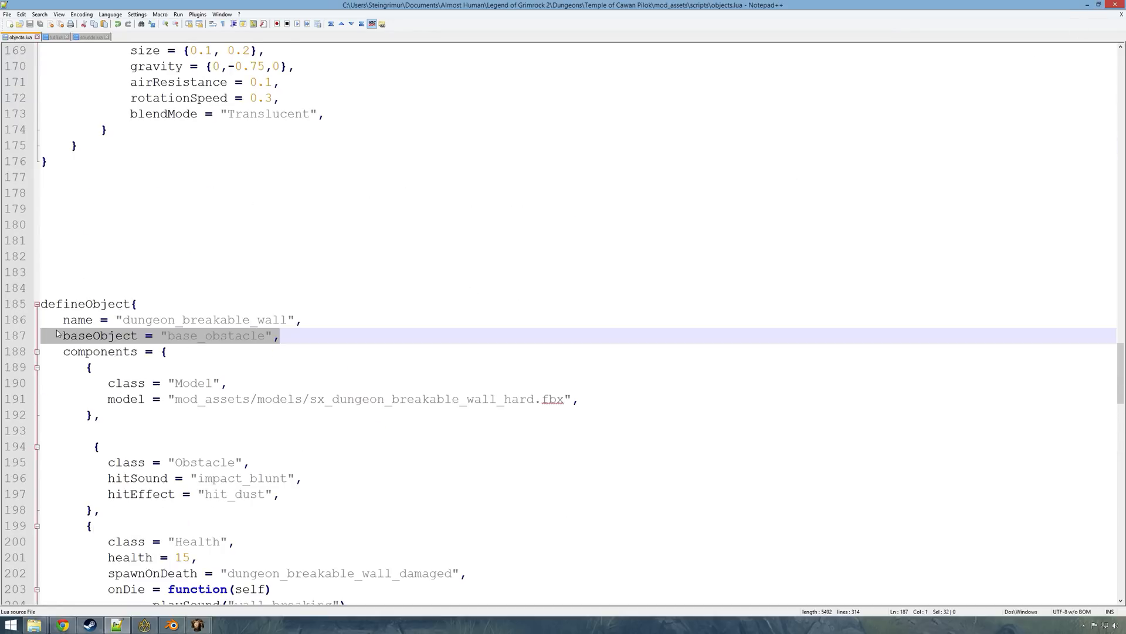
pyautogui.click(60, 335)
pyautogui.write('--')
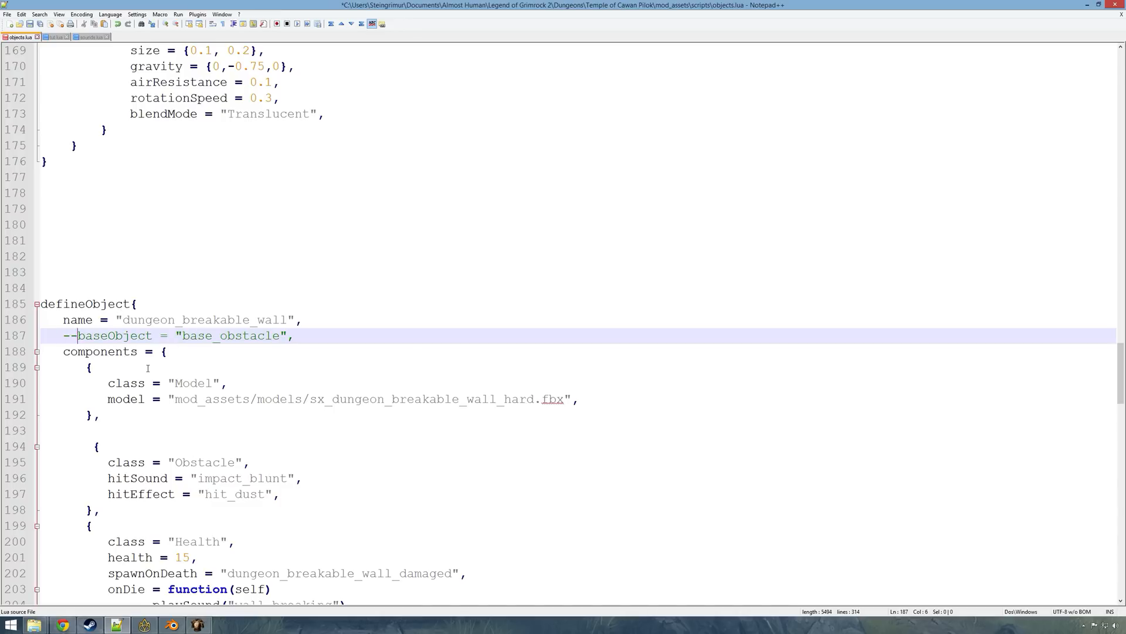
pyautogui.hotkey('ctrl', 's')
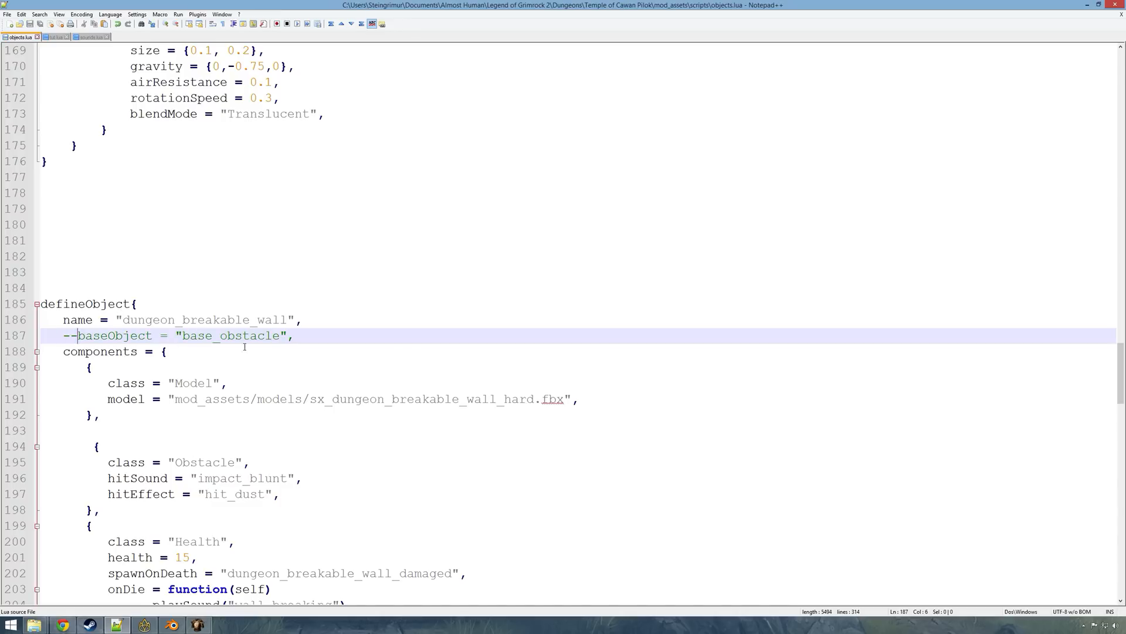
# Step: Switch back to the Dungeon Editor, stop the preview and move the starting location north to the corridor tile just before the wall lantern
pyautogui.click(194, 626)
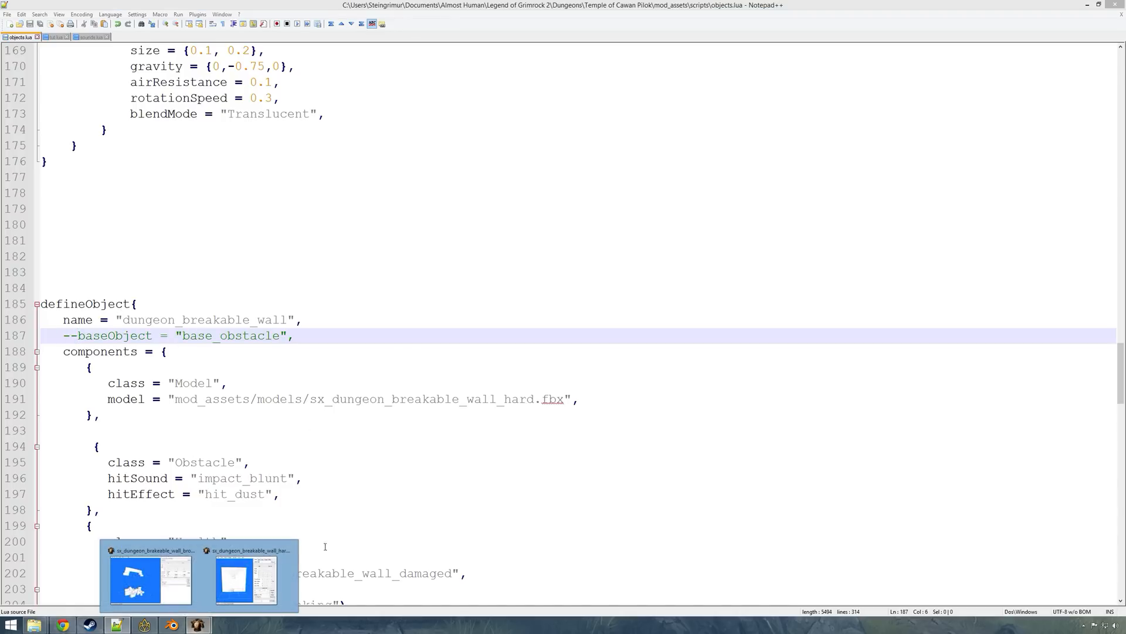
pyautogui.click(145, 626)
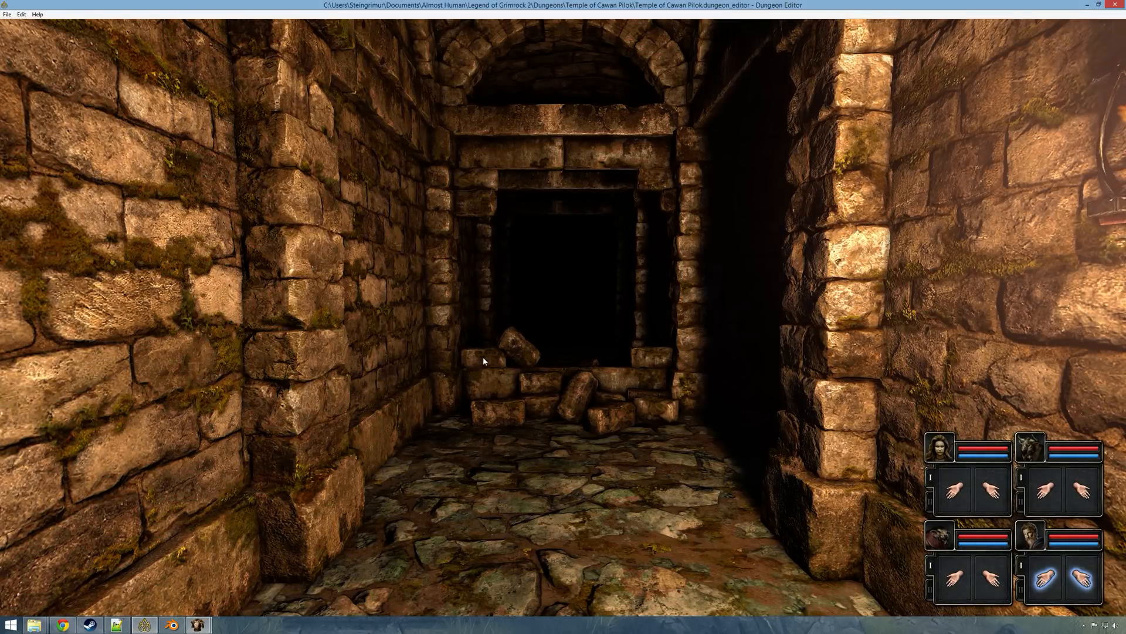
pyautogui.press('Escape')
pyautogui.moveTo(424, 319); pyautogui.dragTo(425, 302)
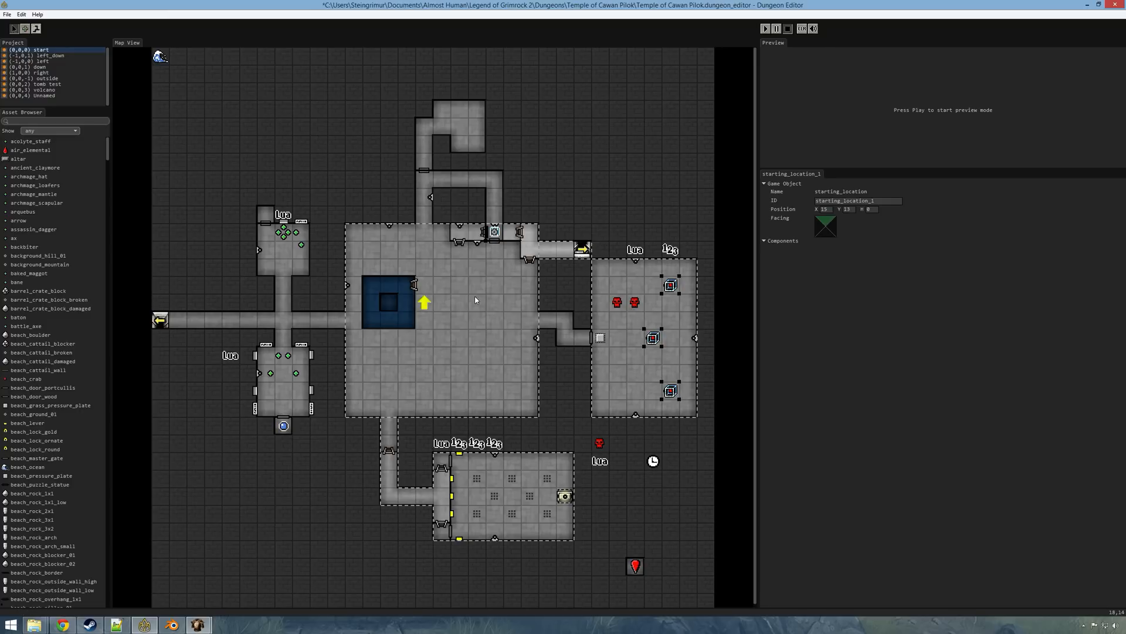
# Step: Find short_bow and arrow in the asset list and place both on the corridor tile at X 15, Y 8
pyautogui.click(61, 122)
pyautogui.write('bow')
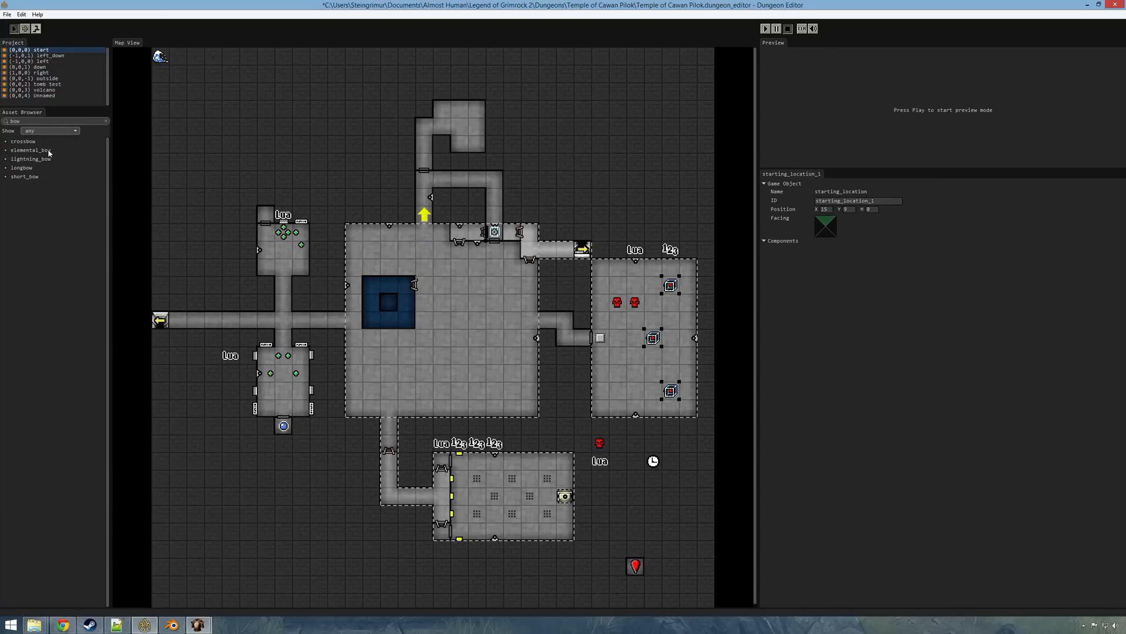
pyautogui.click(24, 177)
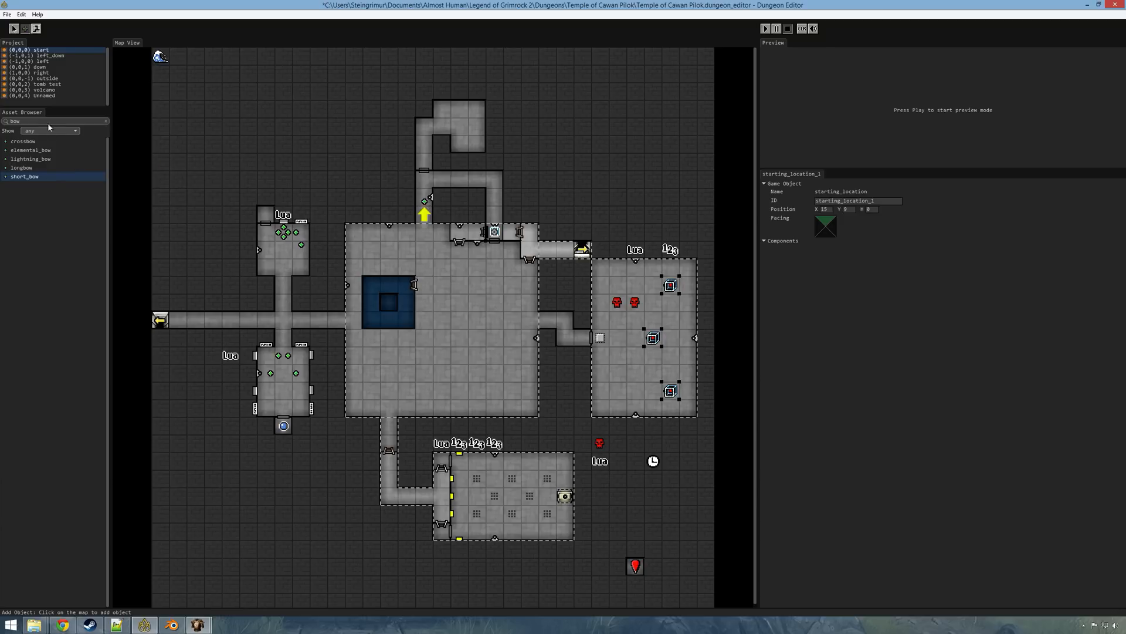
pyautogui.moveTo(47, 122); pyautogui.dragTo(3, 122)
pyautogui.write('arr')
pyautogui.click(27, 141)
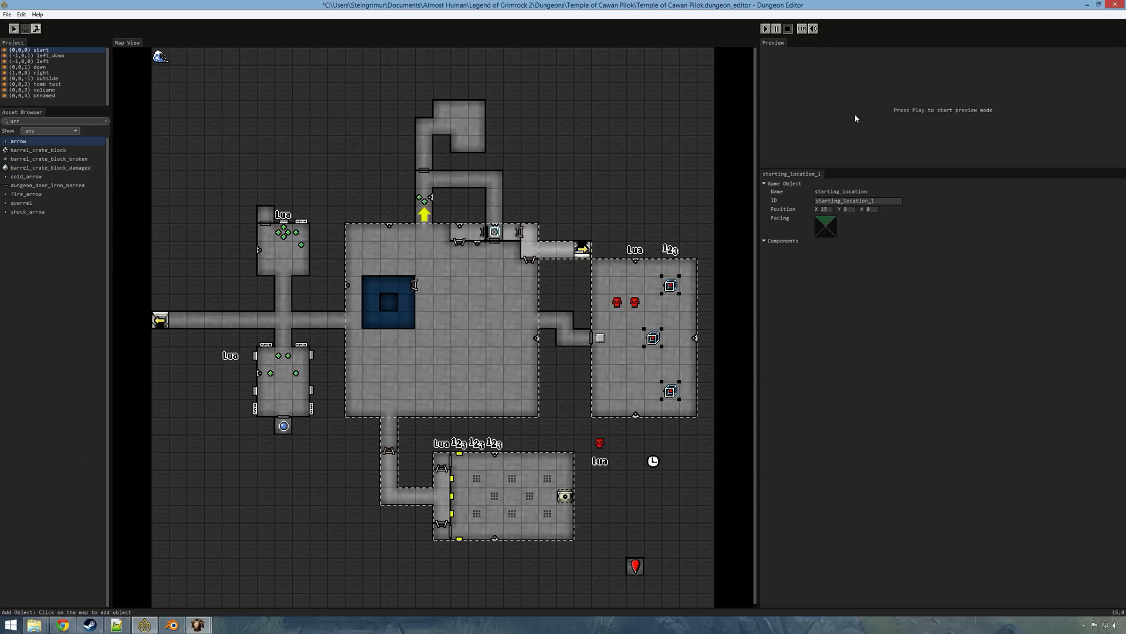
# Step: Start the dungeon preview full screen and equip the first champion with the short bow and arrow from the corridor floor
pyautogui.press('F5')
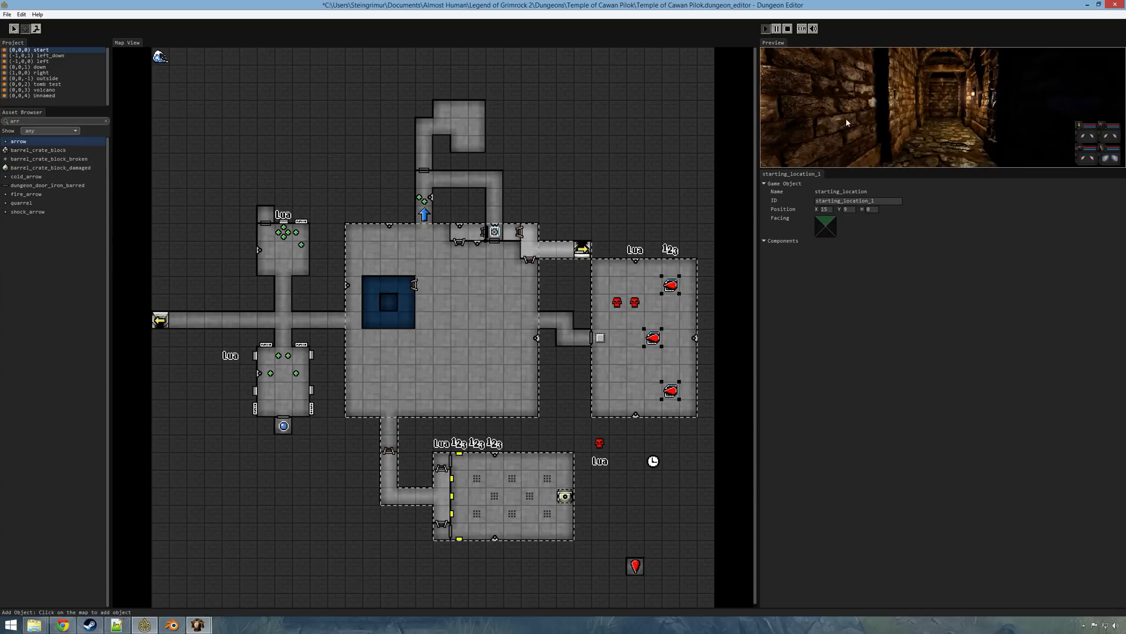
pyautogui.press('space')
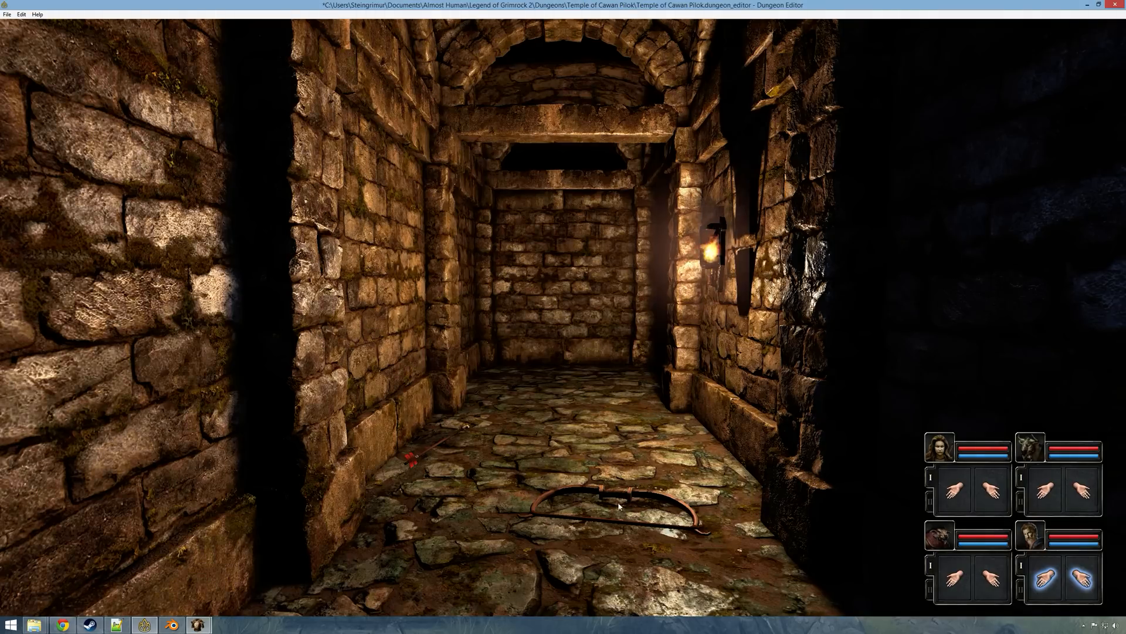
pyautogui.click(619, 506)
pyautogui.press('w')
pyautogui.click(953, 493)
pyautogui.press('q')
pyautogui.click(722, 600)
pyautogui.press('e')
pyautogui.click(988, 495)
pyautogui.click(988, 497)
# Step: Shoot the arrow at the intact breakable wall and walk up to check where it went
pyautogui.press('s')
pyautogui.press('w')
pyautogui.rightClick(950, 485)
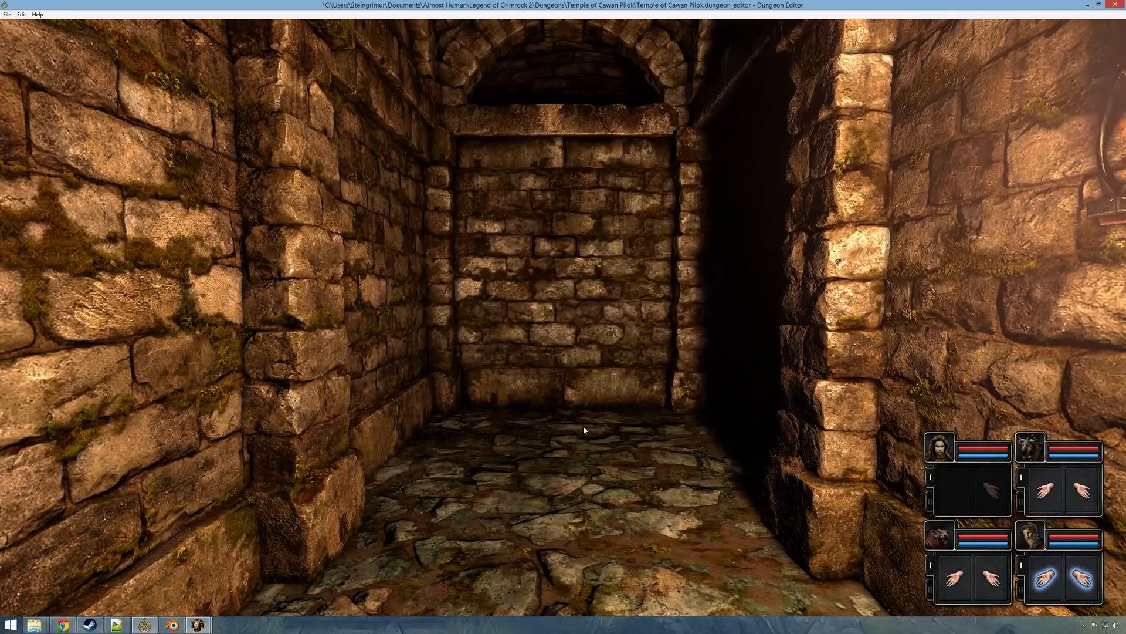
pyautogui.press('w')
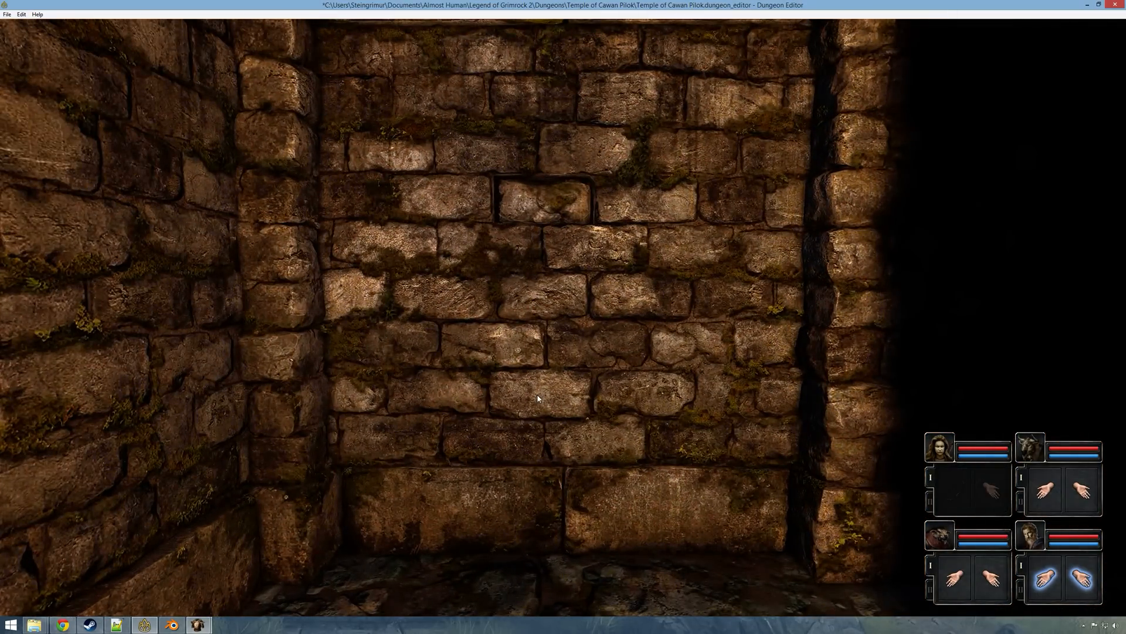
pyautogui.press('s')
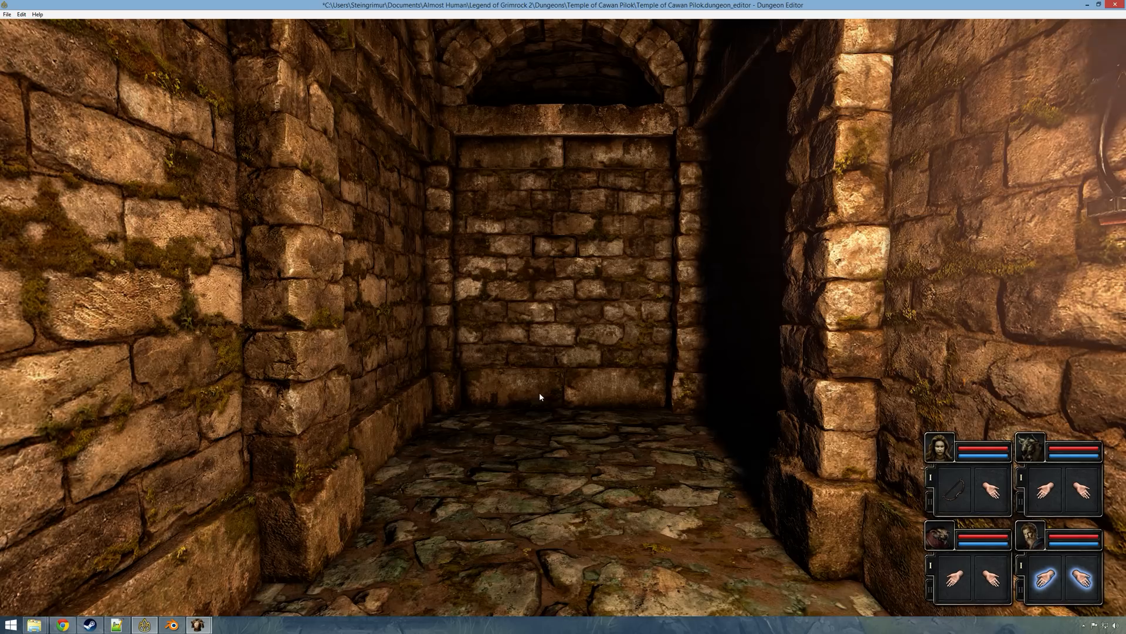
pyautogui.press('w')
# Step: Attack the breakable wall up close until it turns into its damaged stage, and leave the full-screen preview
pyautogui.rightClick(1035, 490)
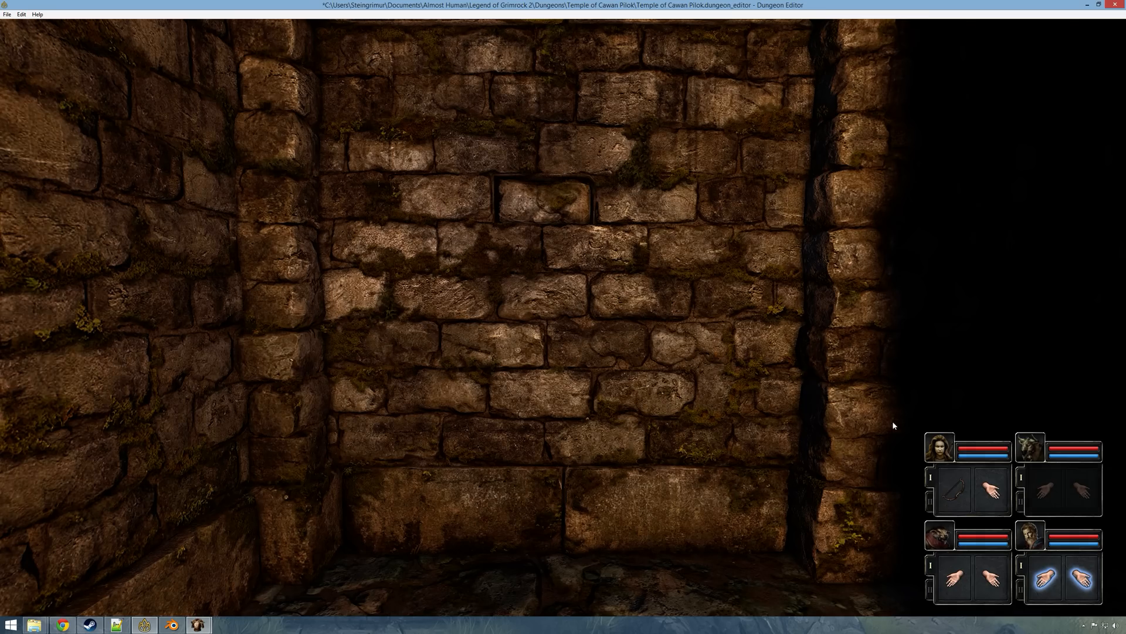
pyautogui.click(954, 490)
pyautogui.rightClick(954, 491)
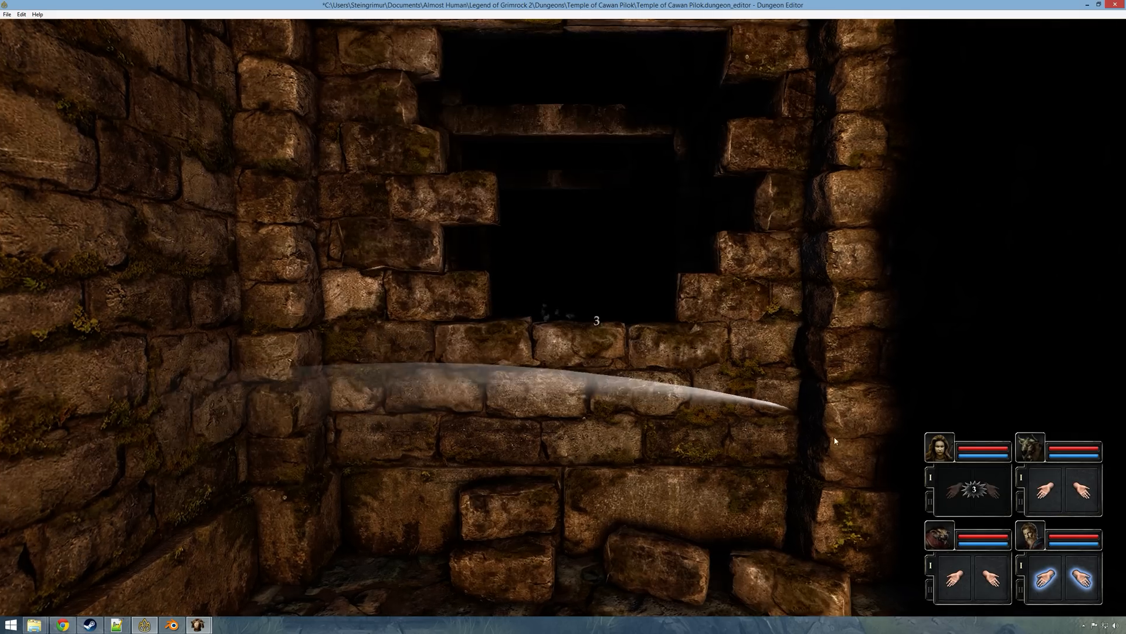
pyautogui.press('s')
pyautogui.press('Escape')
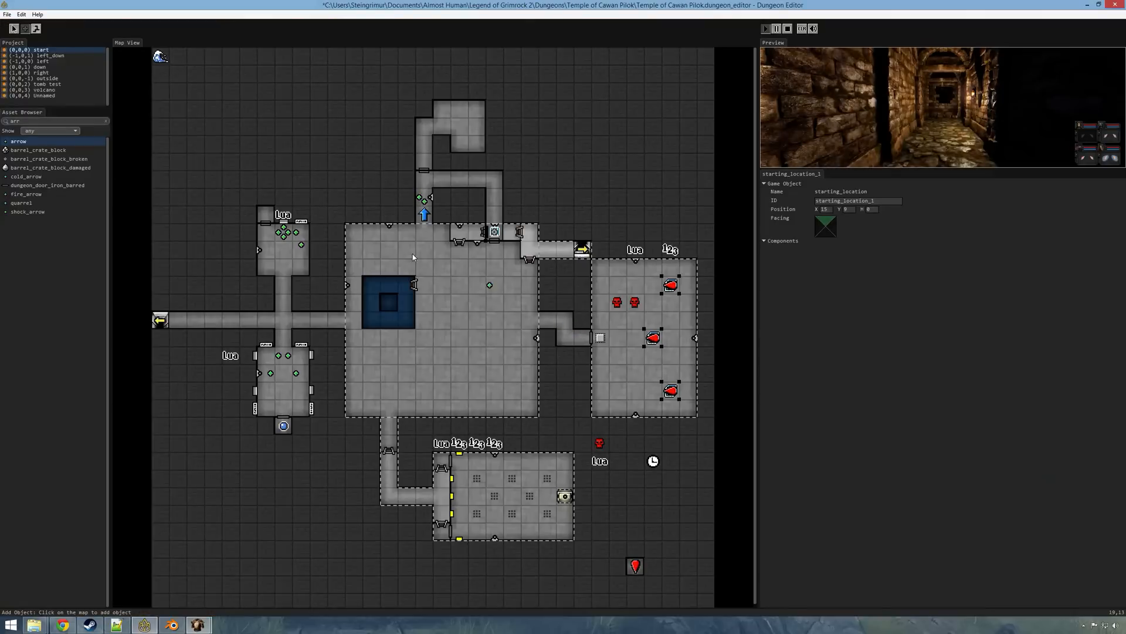
# Step: In Notepad++, uncomment the base_obstacle baseObject line of dungeon_breakable_wall and save objects.lua
pyautogui.click(122, 622)
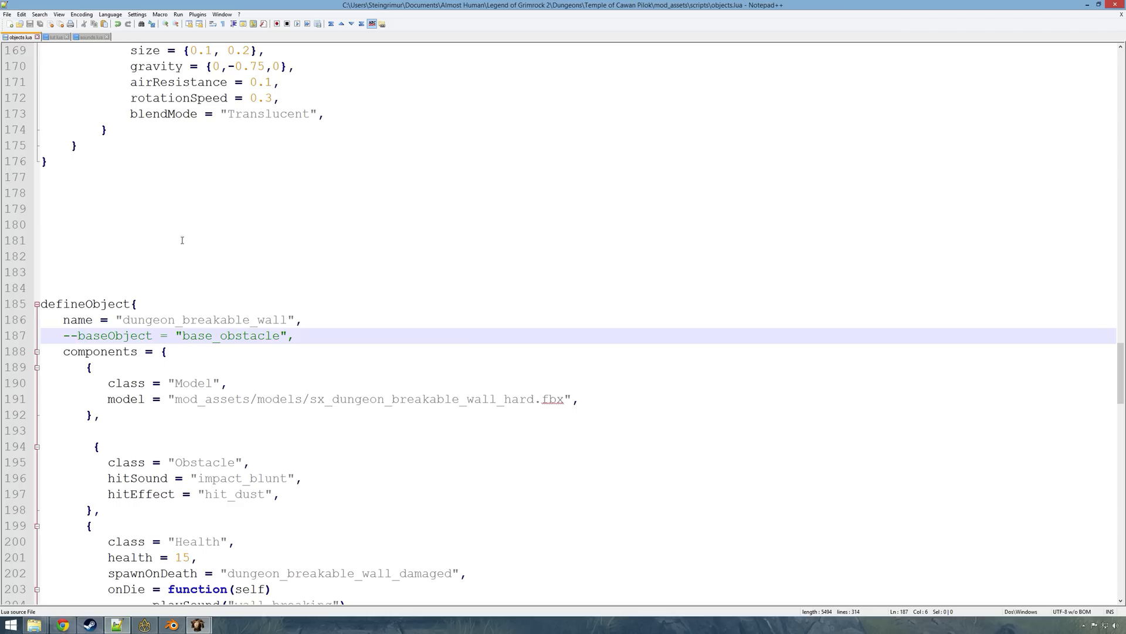
pyautogui.scroll(-1, 160, 368)
pyautogui.moveTo(183, 288); pyautogui.dragTo(290, 288)
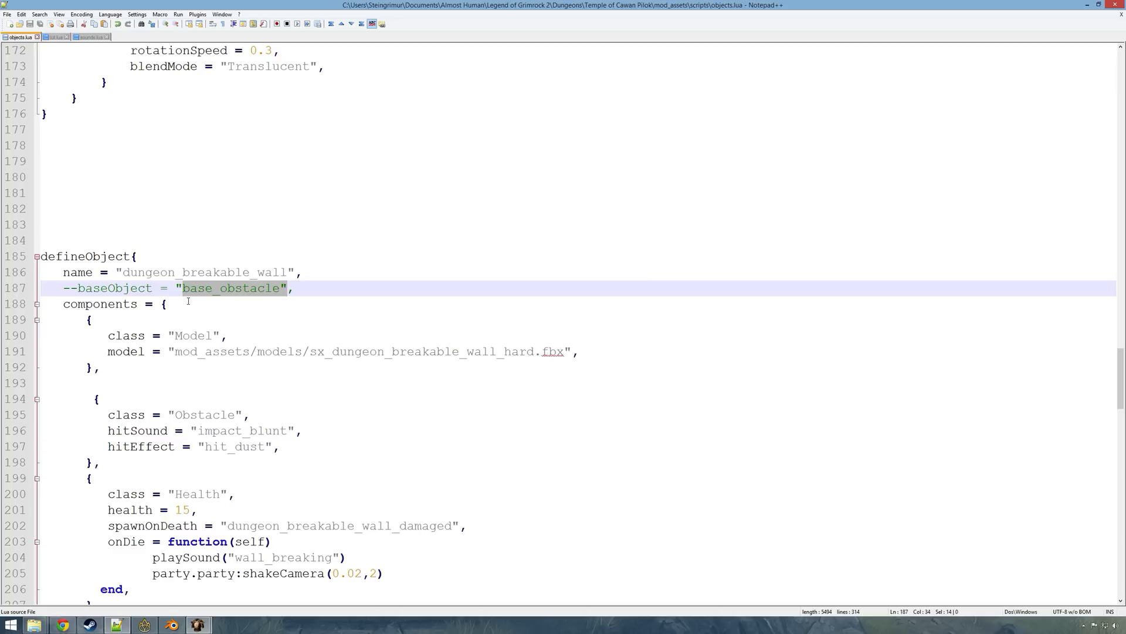
pyautogui.click(66, 288)
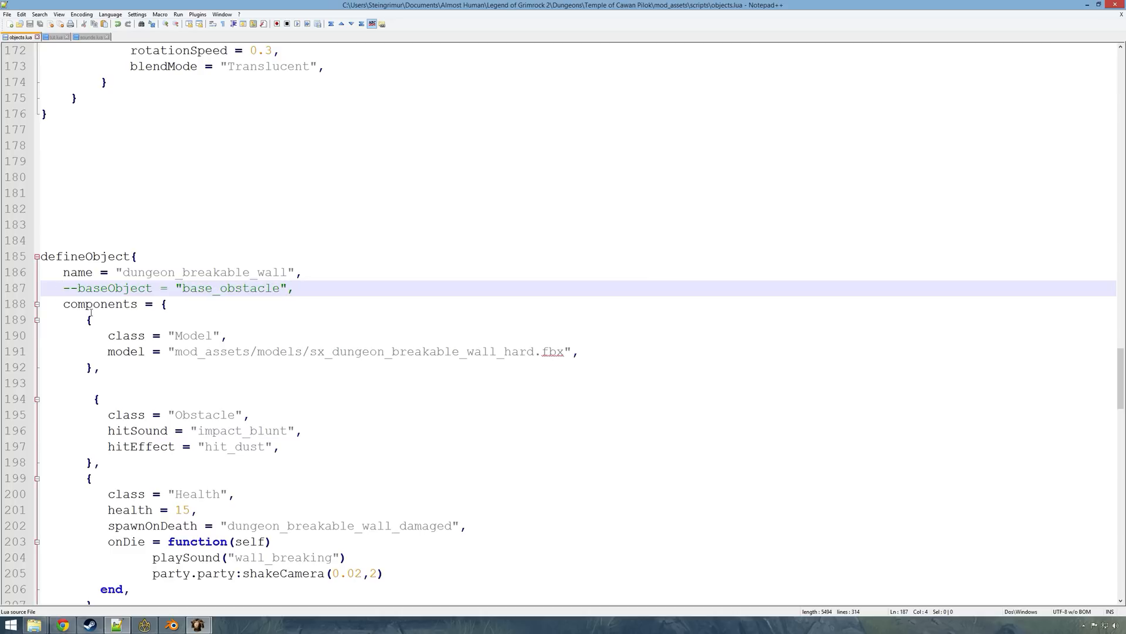
pyautogui.press('Delete')
pyautogui.press('Delete')
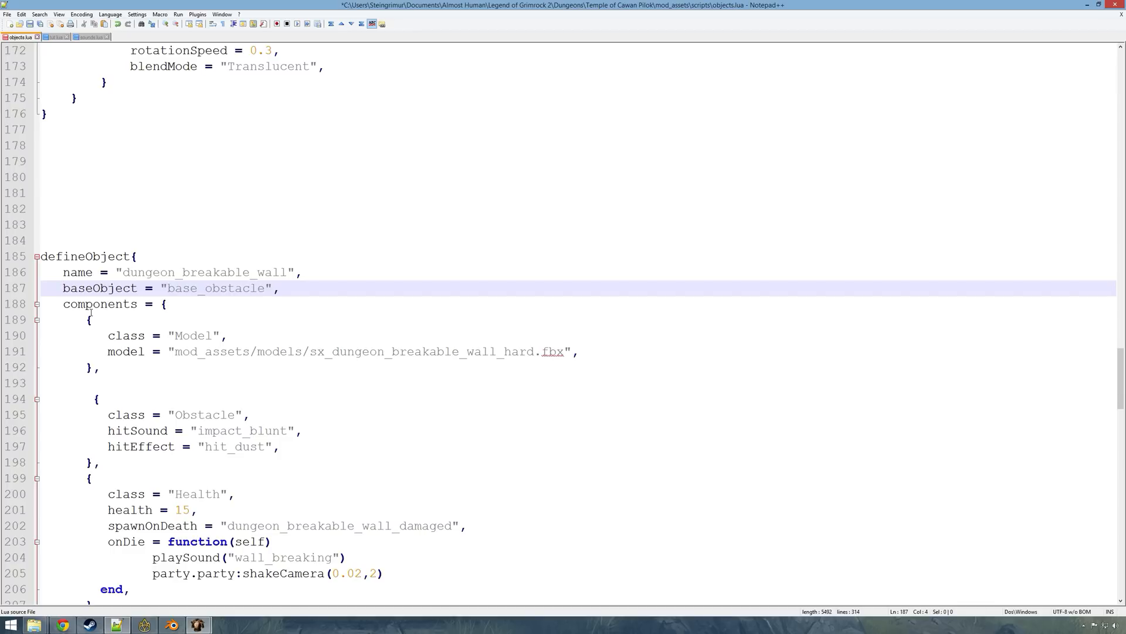
pyautogui.hotkey('ctrl', 's')
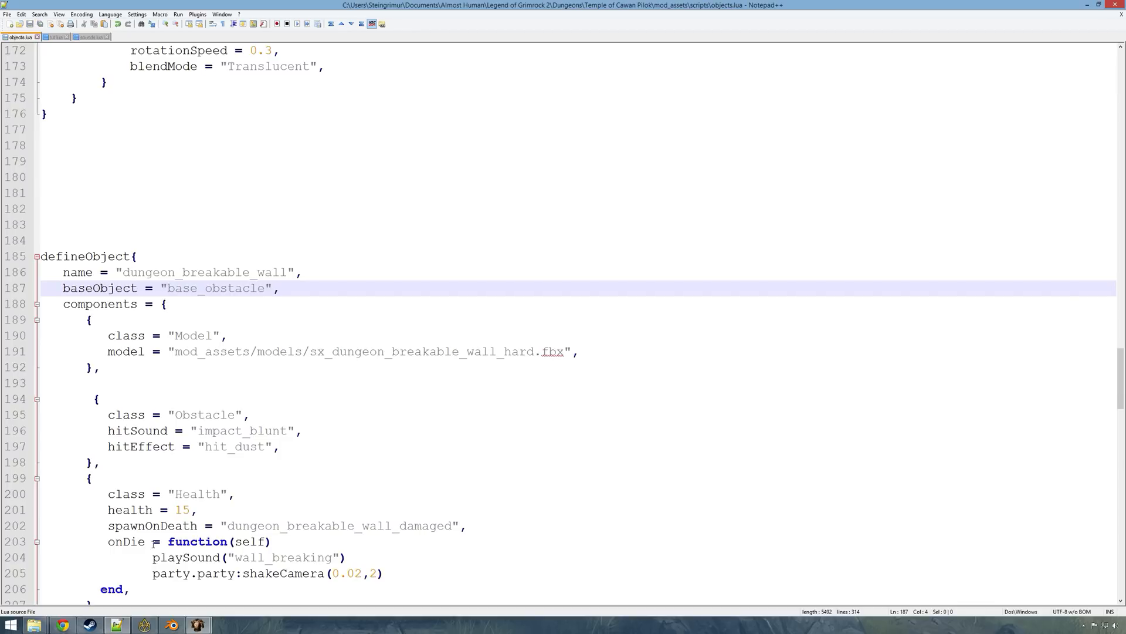
# Step: Switch back to the Dungeon Editor and reload the project with the dungeon changes saved
pyautogui.click(198, 626)
pyautogui.click(145, 626)
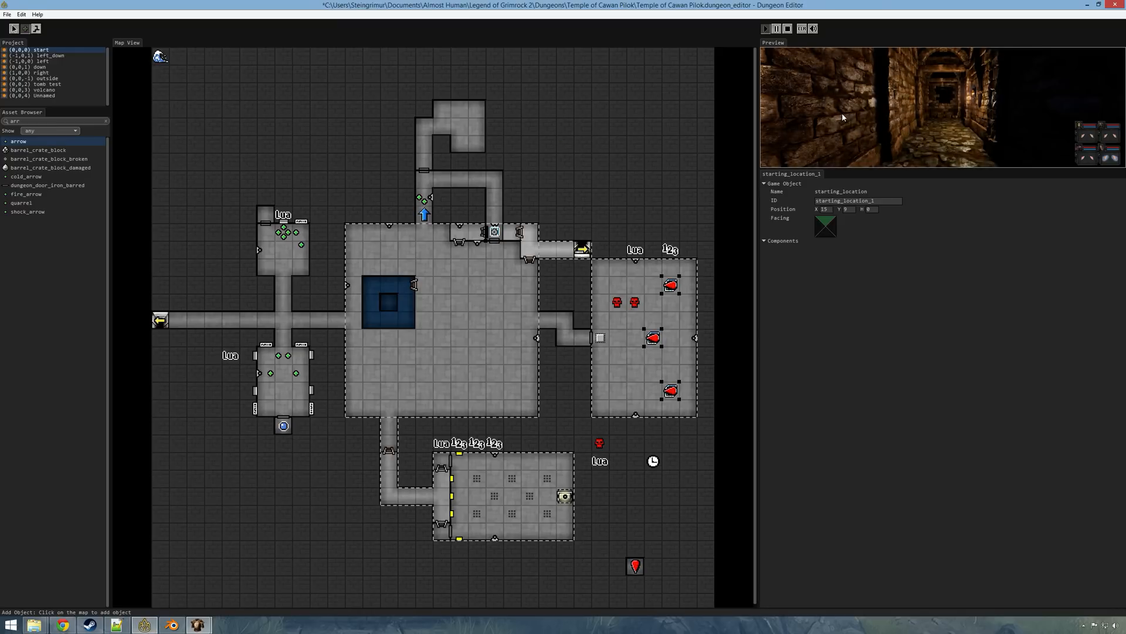
pyautogui.hotkey('ctrl', 'r')
pyautogui.click(520, 332)
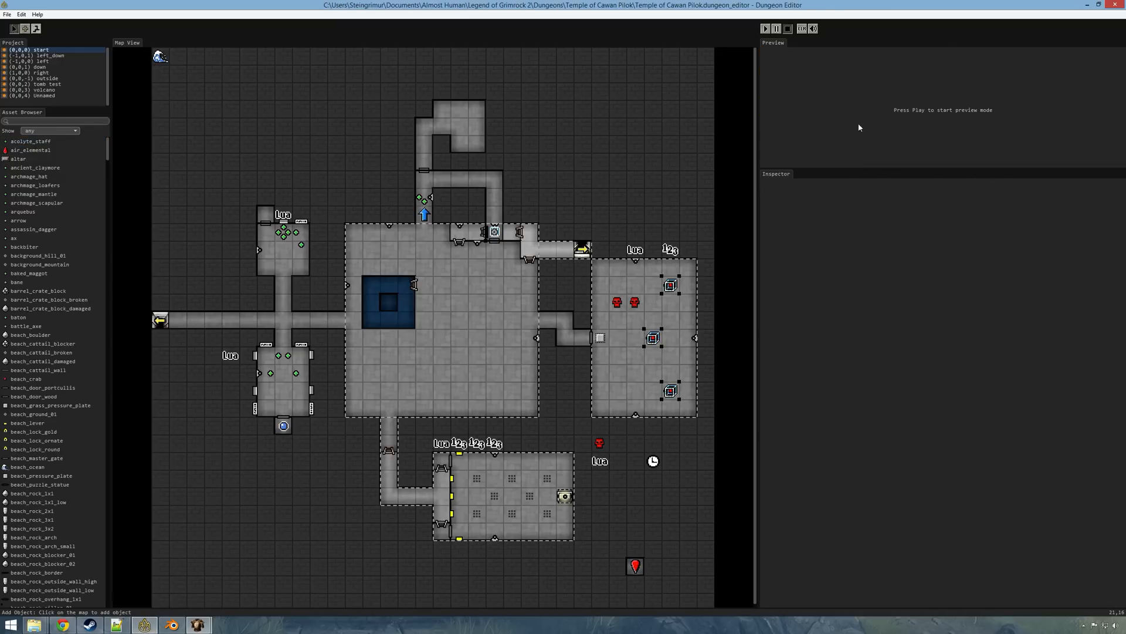
# Step: Preview the reloaded dungeon full screen and give the first champion the short bow and arrow again
pyautogui.press('F5')
pyautogui.press('F6')
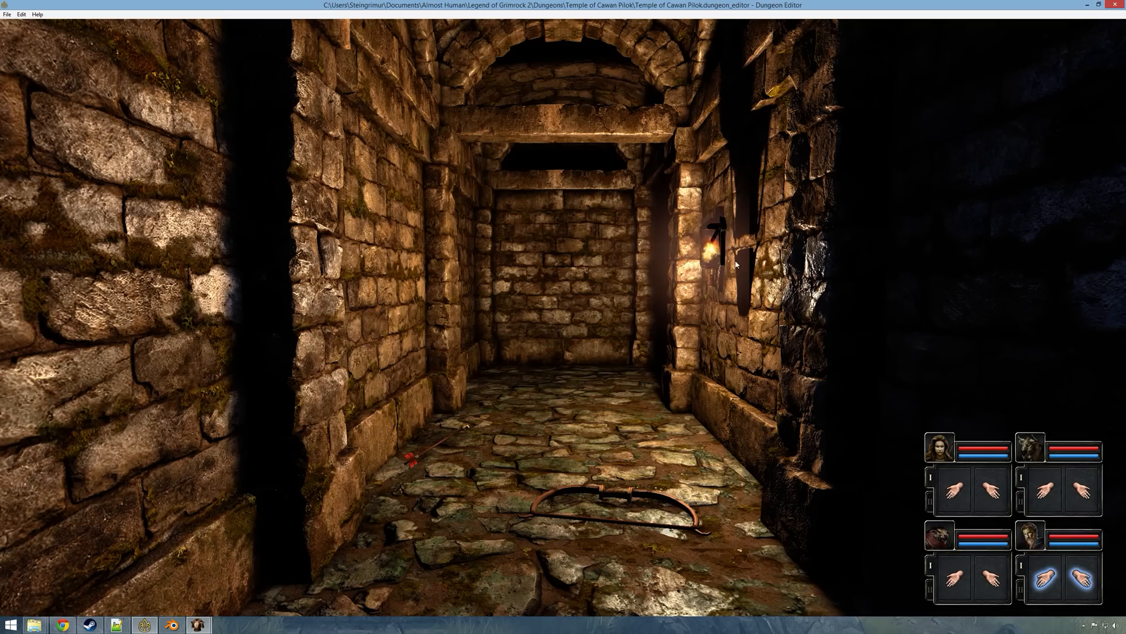
pyautogui.click(619, 514)
pyautogui.press('w')
pyautogui.click(955, 490)
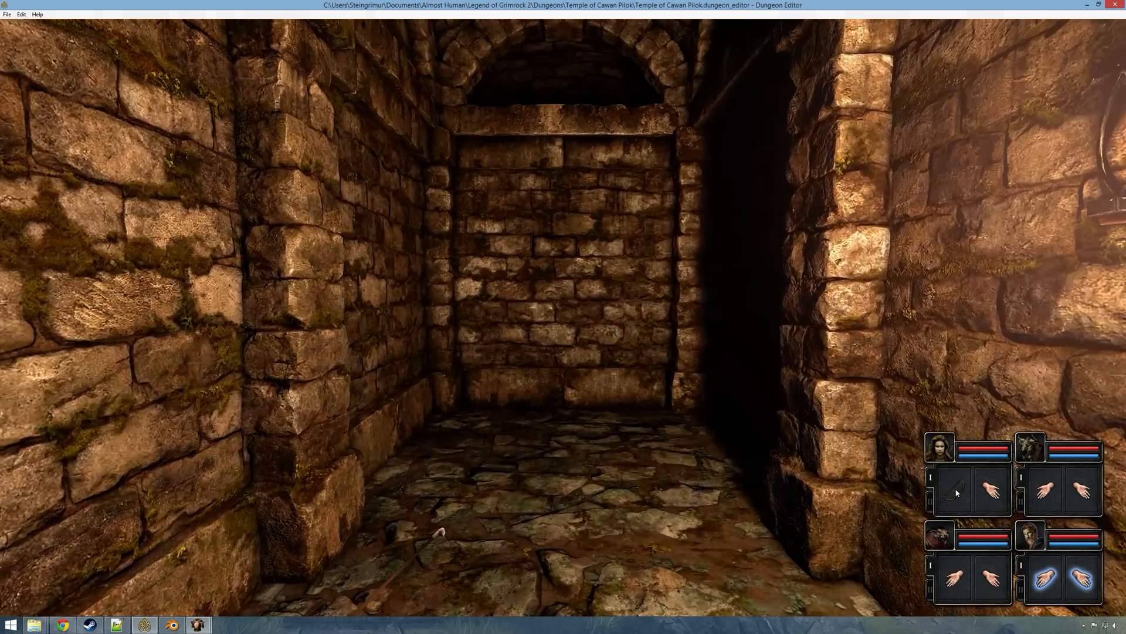
pyautogui.click(433, 545)
pyautogui.click(991, 490)
# Step: Attack the wall up close to its damaged stage, back off one tile and shoot the arrow at it
pyautogui.press('w')
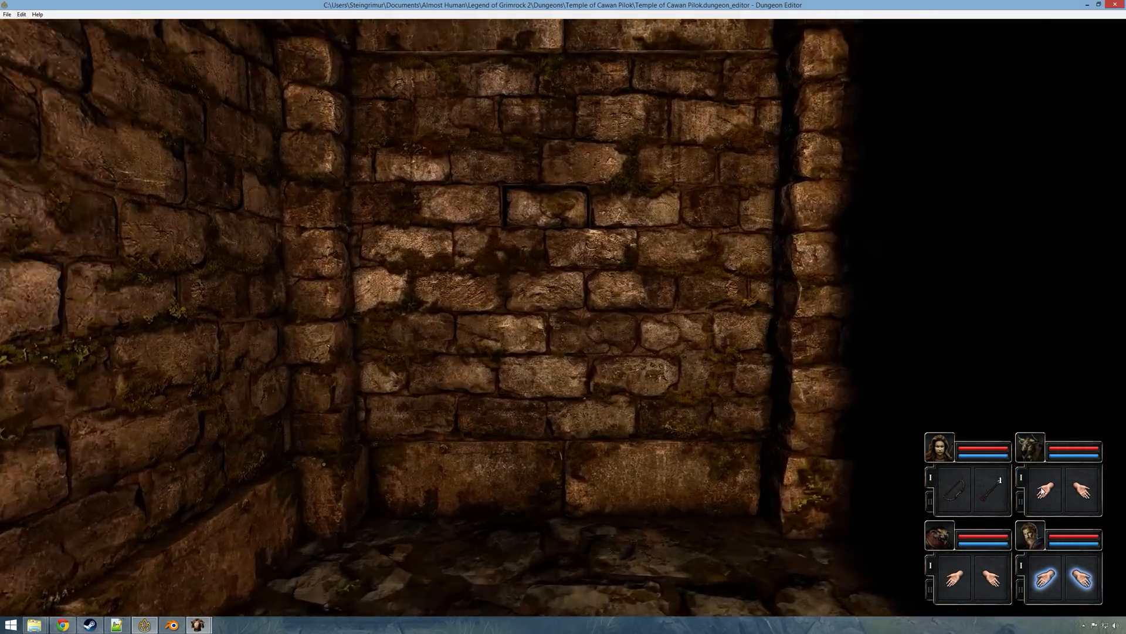
pyautogui.press('s')
pyautogui.press('w')
pyautogui.rightClick(1044, 490)
pyautogui.press('s')
pyautogui.press('s')
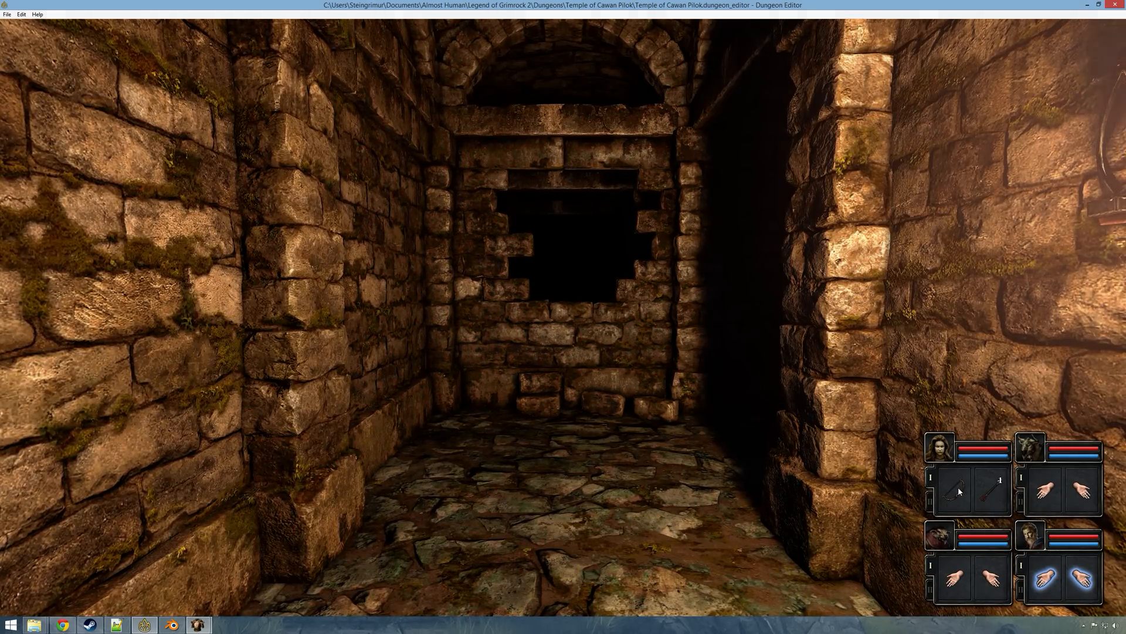
pyautogui.rightClick(955, 487)
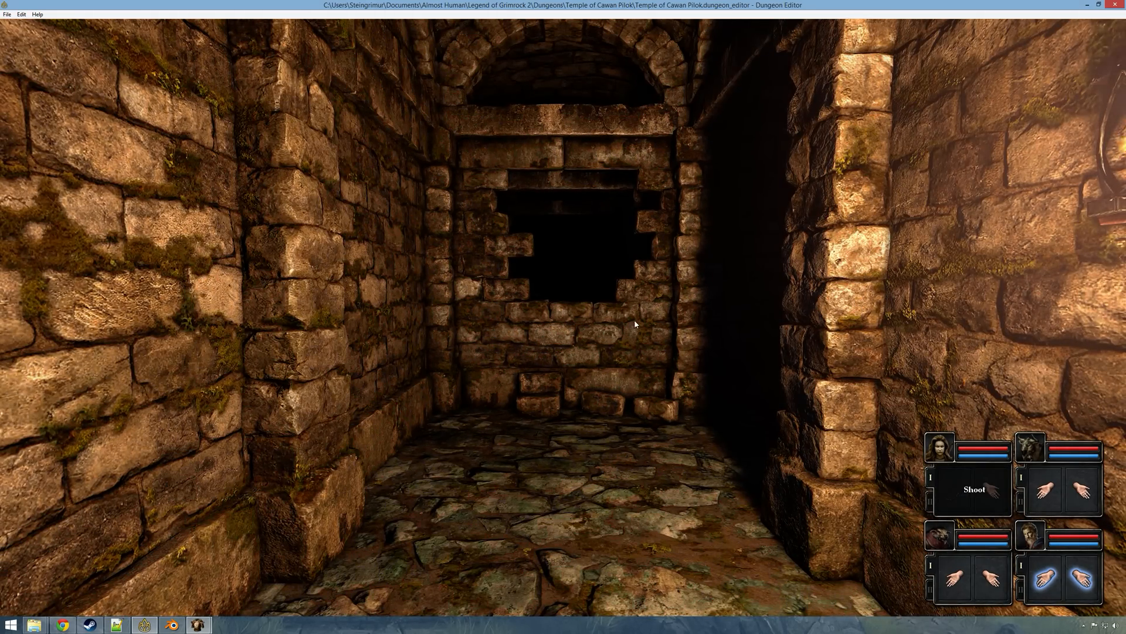
# Step: Step back and forth in front of the damaged wall to look for the arrow that was shot
pyautogui.press('w')
pyautogui.press('w')
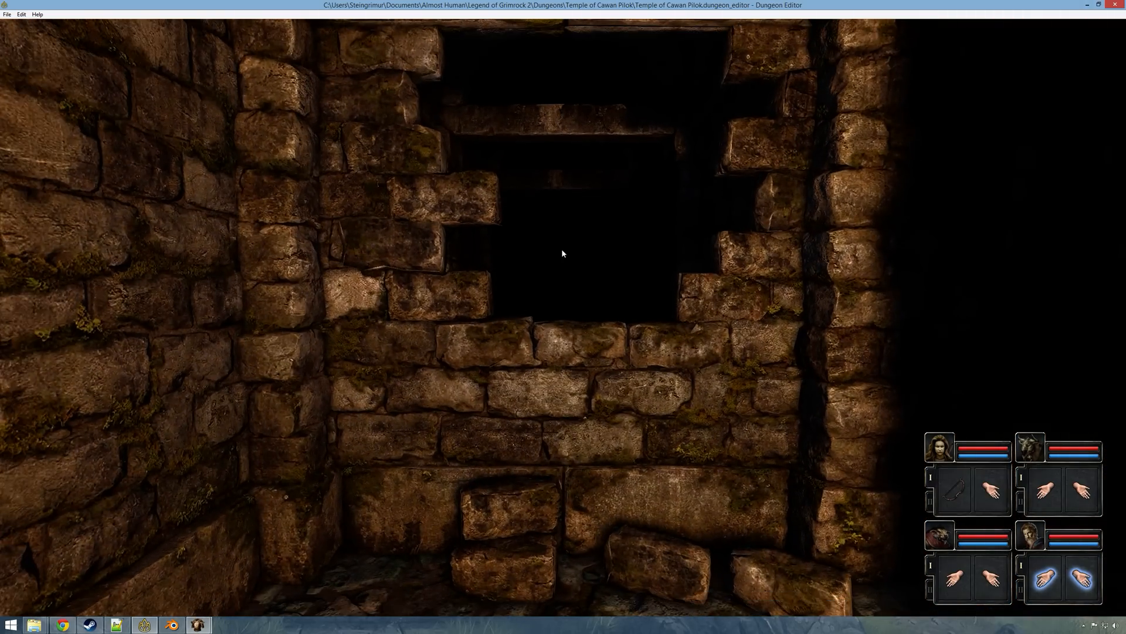
pyautogui.press('s')
pyautogui.press('w')
pyautogui.press('s')
pyautogui.press('w')
pyautogui.press('s')
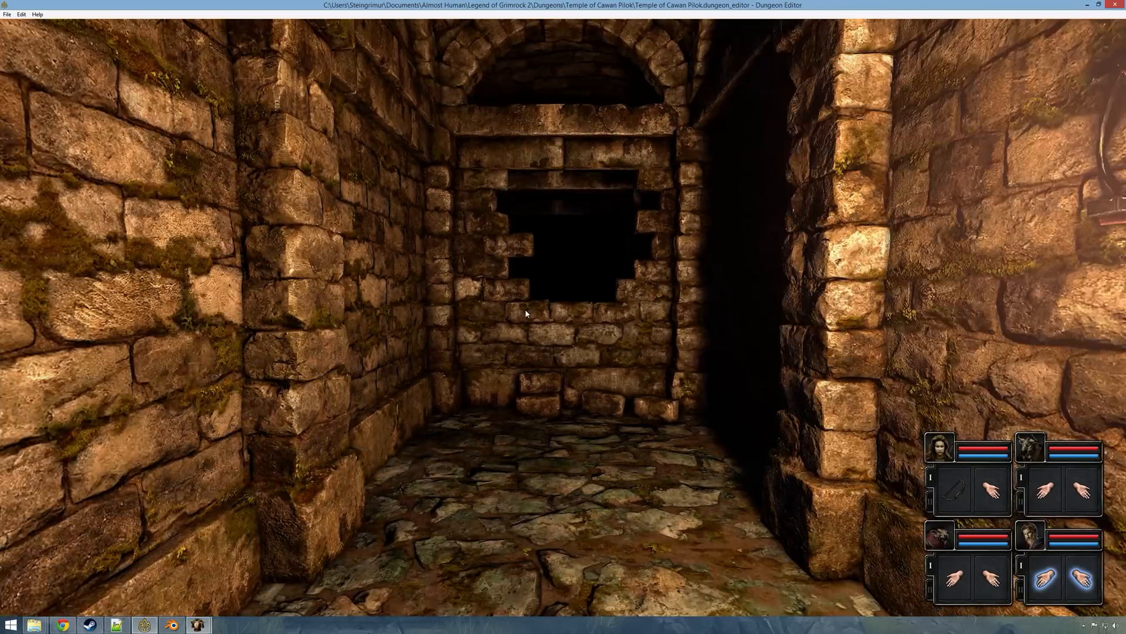
pyautogui.press('w')
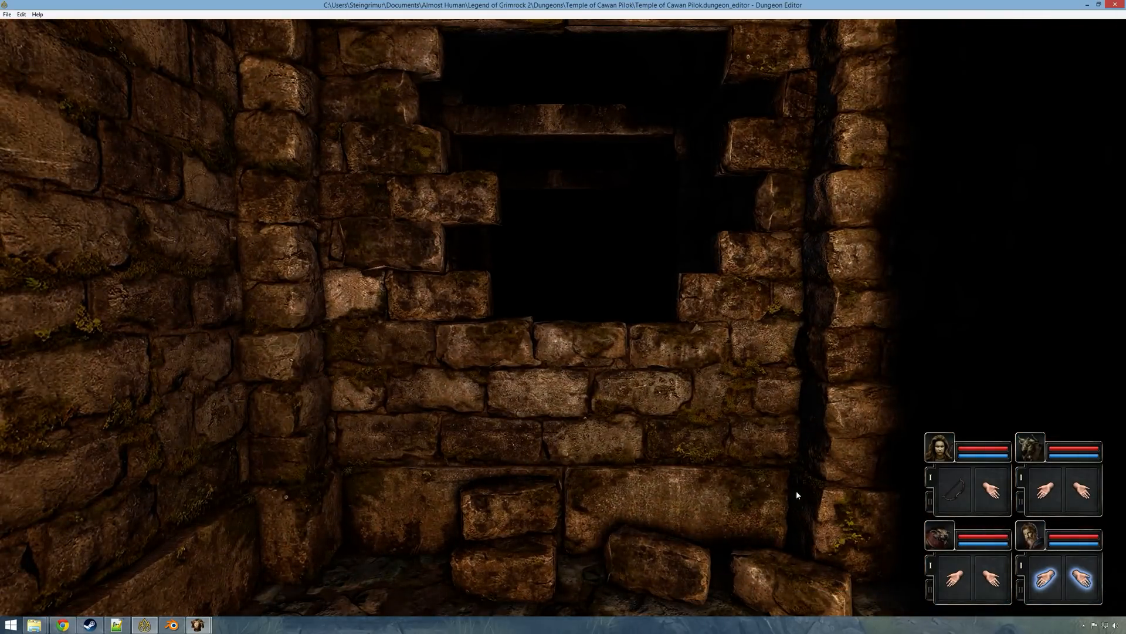
# Step: Switch to Notepad++ and compare the baseObject line of dungeon_breakable_wall with the definitions of the later wall stages in objects.lua
pyautogui.press('Escape')
pyautogui.click(117, 624)
pyautogui.scroll(-2, 301, 376)
pyautogui.moveTo(288, 194); pyautogui.dragTo(14, 192)
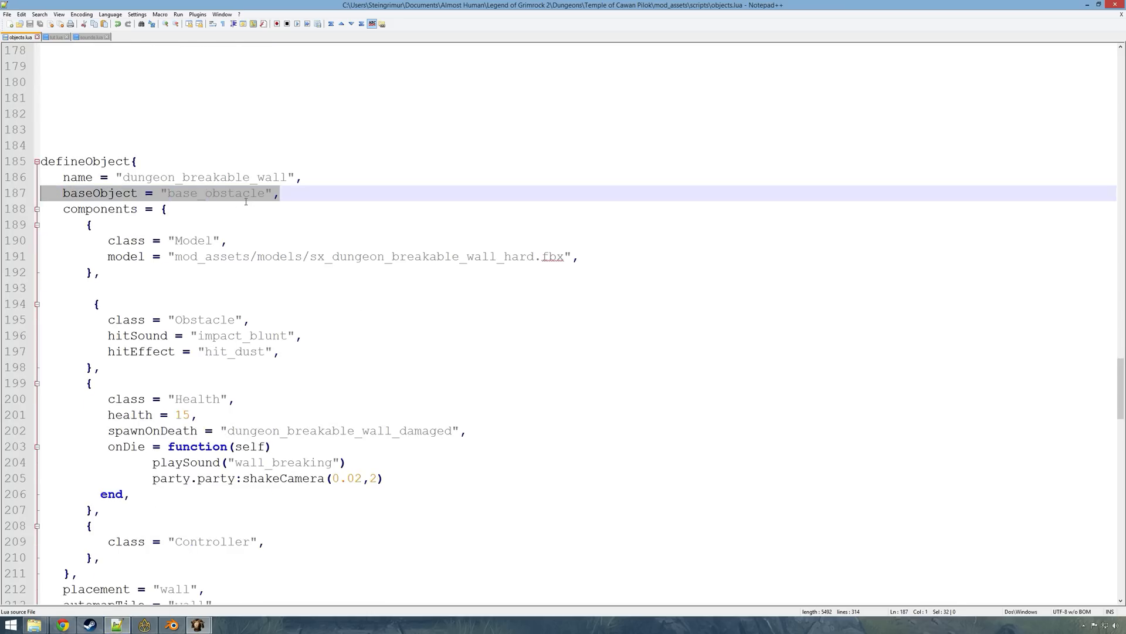
pyautogui.scroll(-9, 234, 247)
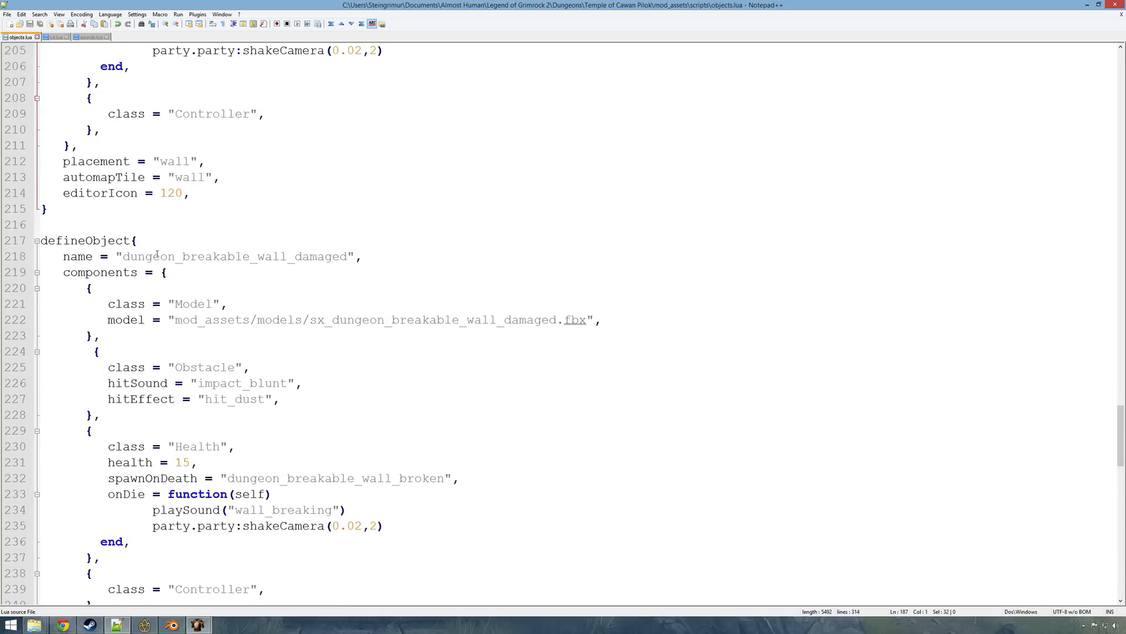
pyautogui.scroll(-2, 157, 256)
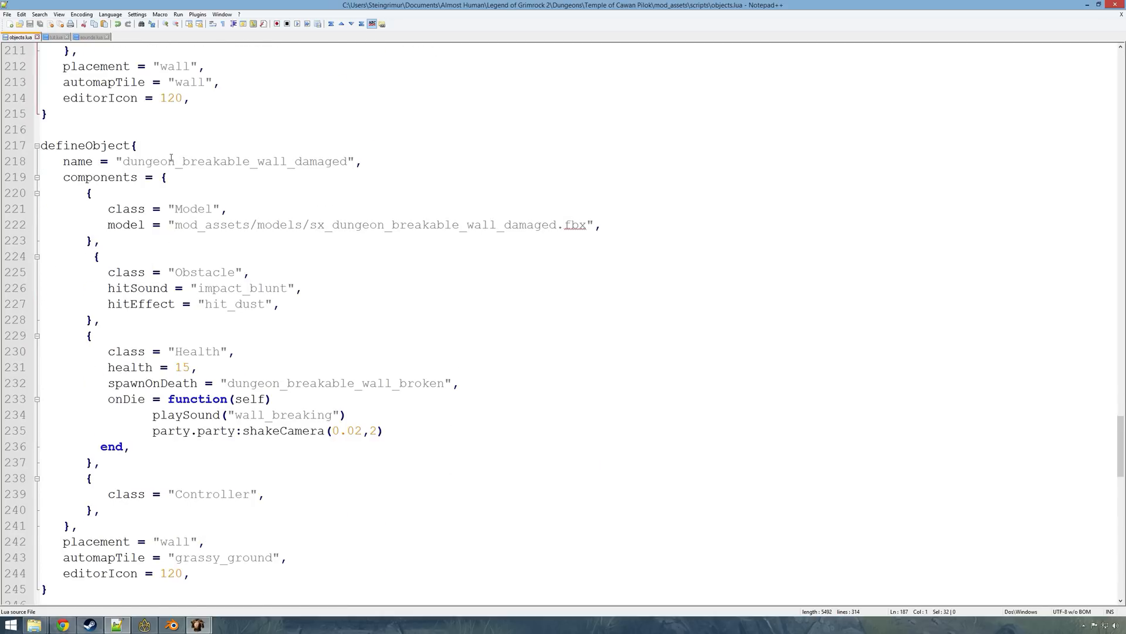
pyautogui.scroll(-8, 171, 157)
pyautogui.moveTo(52, 240); pyautogui.dragTo(483, 428)
# Step: Return to the Dungeon Editor's full-screen preview and break the damaged wall with melee attacks
pyautogui.click(146, 624)
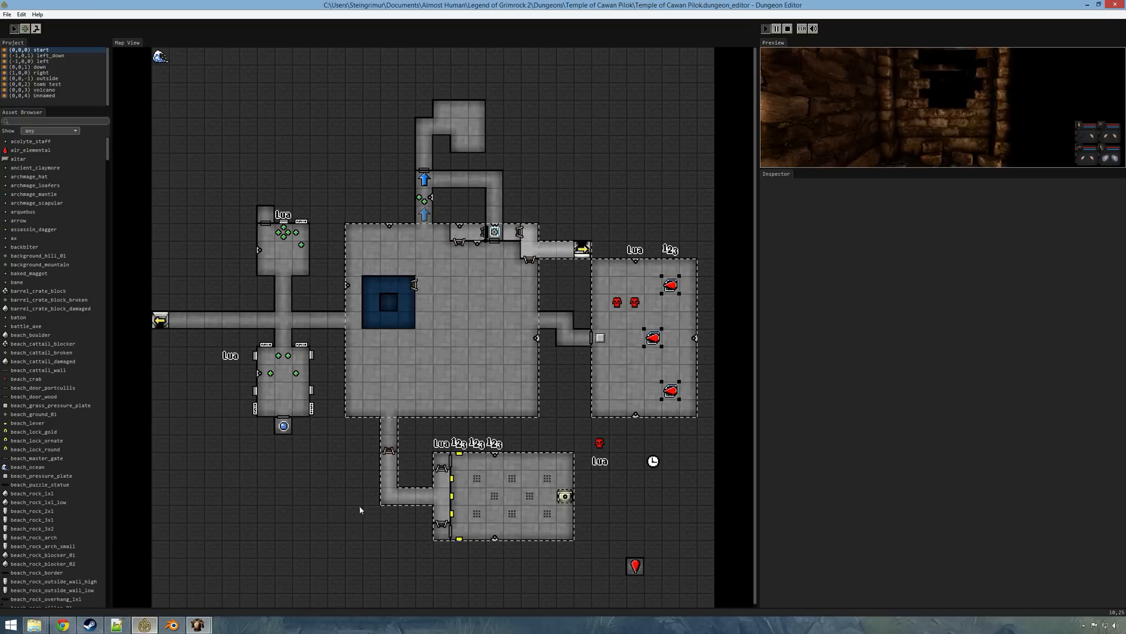
pyautogui.click(811, 25)
pyautogui.rightClick(956, 498)
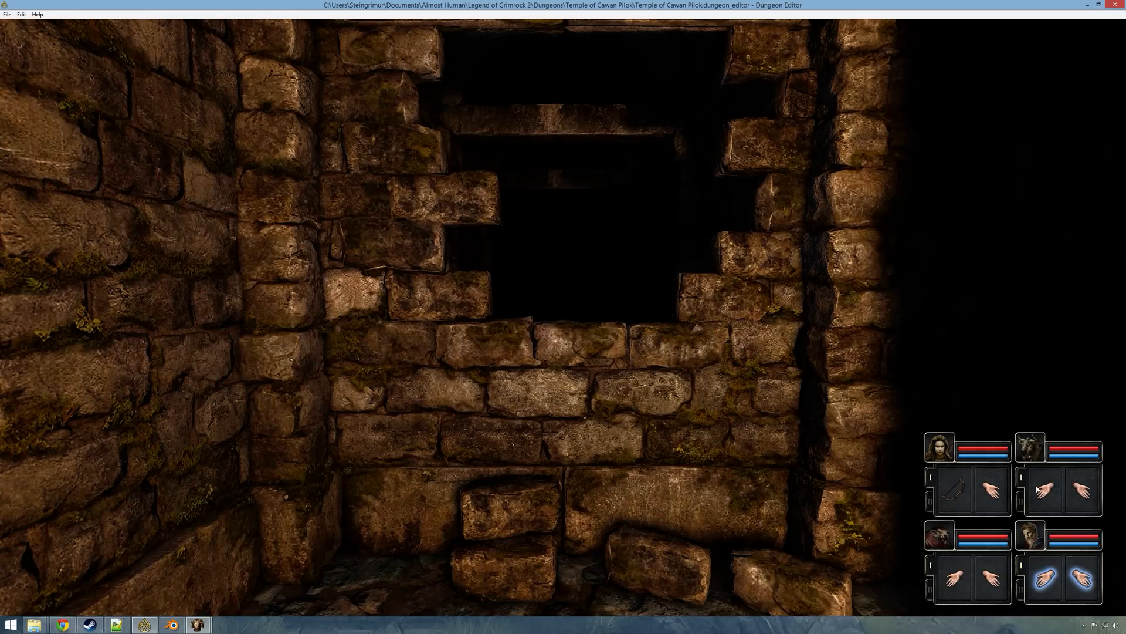
pyautogui.rightClick(951, 508)
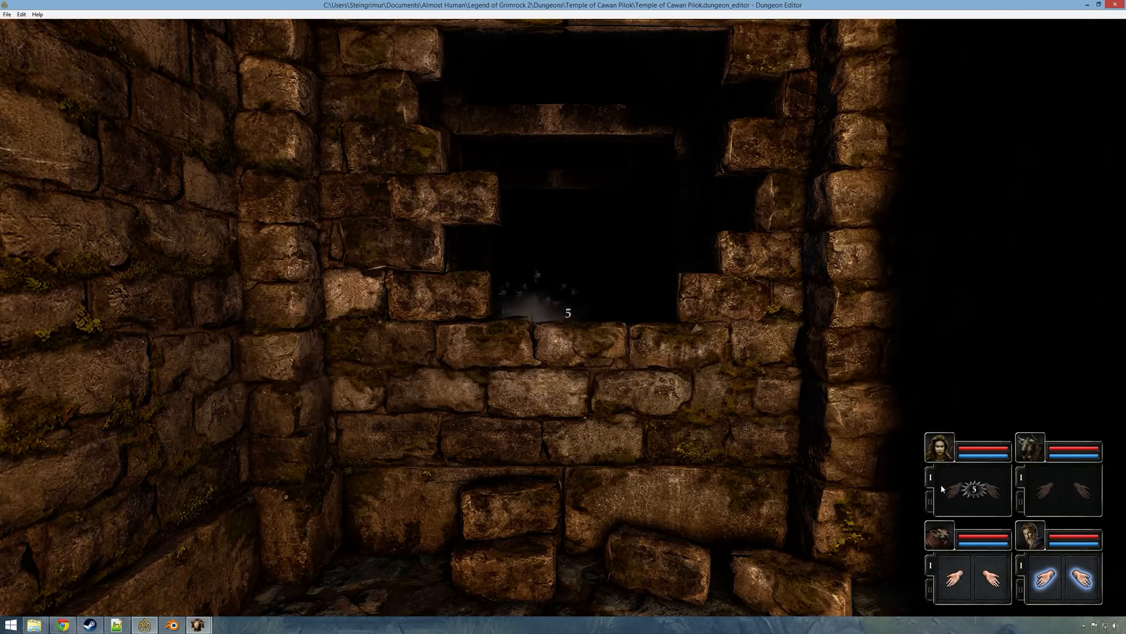
# Step: Walk through the opening of the broken wall and inspect the passage from both sides
pyautogui.press('w')
pyautogui.press('e')
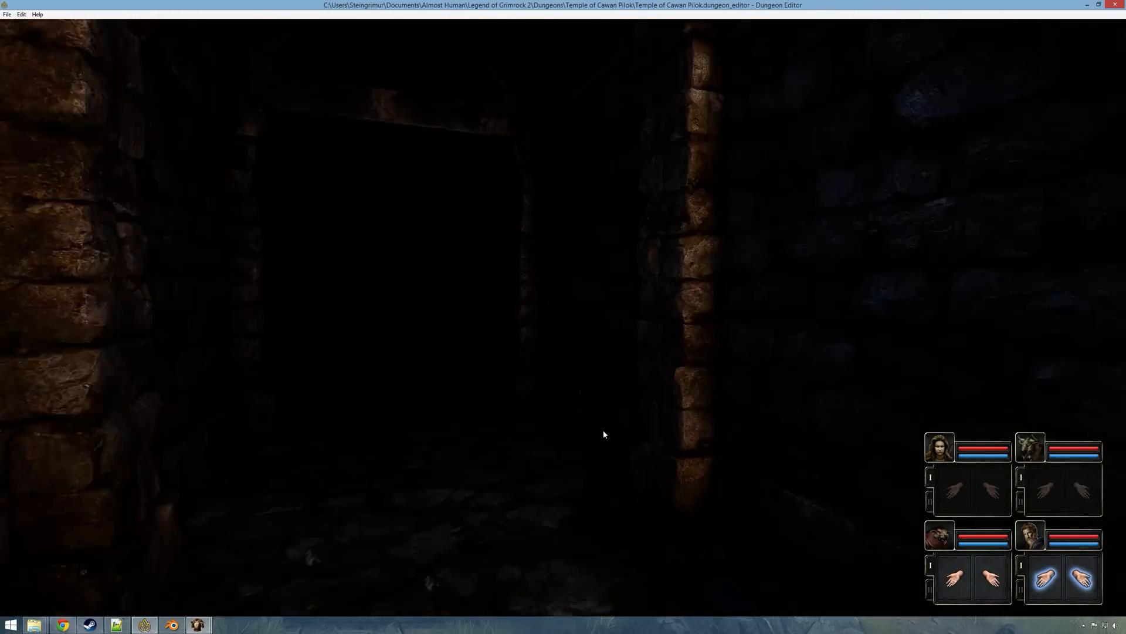
pyautogui.press('d')
pyautogui.press('a')
pyautogui.press('e')
pyautogui.press('w')
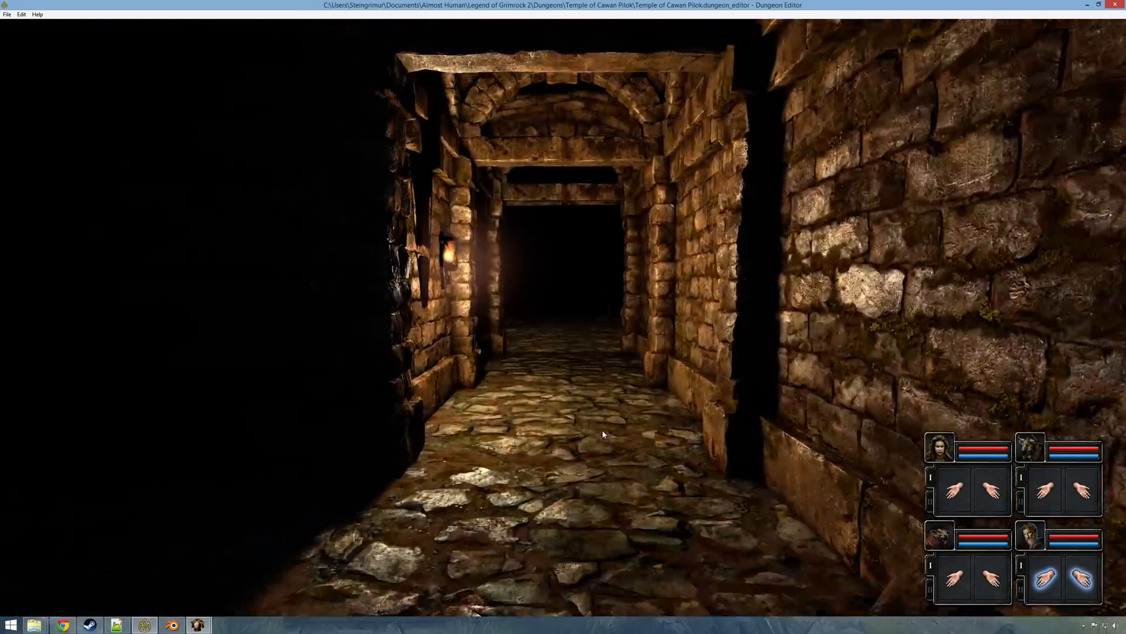
pyautogui.press('q')
pyautogui.press('q')
pyautogui.press('s')
pyautogui.press('s')
pyautogui.press('w')
pyautogui.press('s')
pyautogui.press('w')
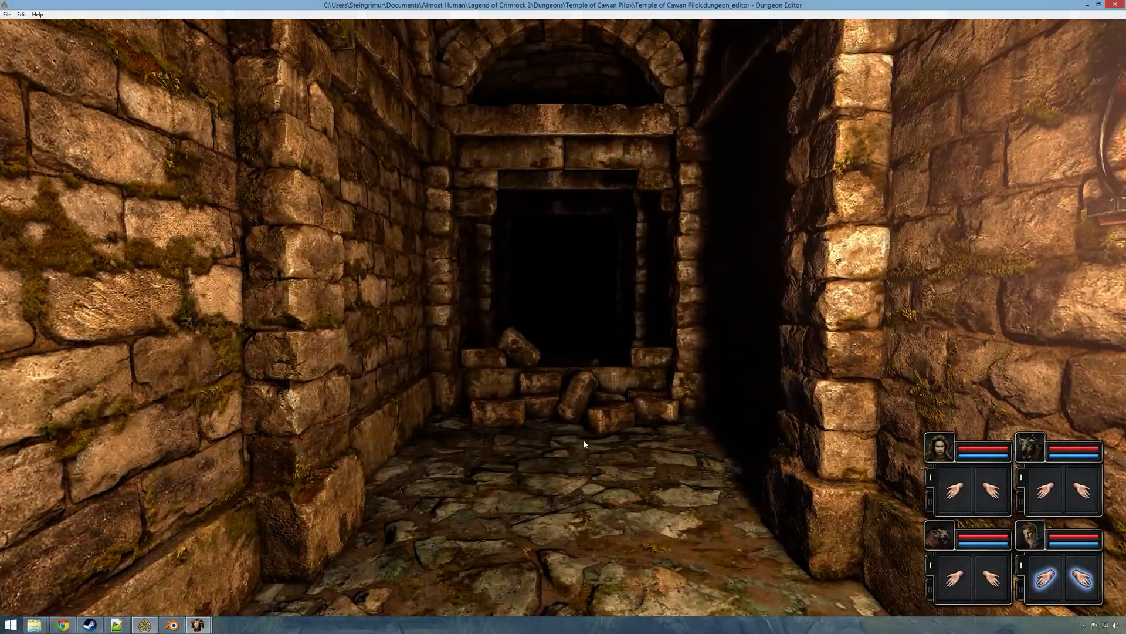
# Step: Restart the dungeon preview from the starting location and open the automap
pyautogui.press('space')
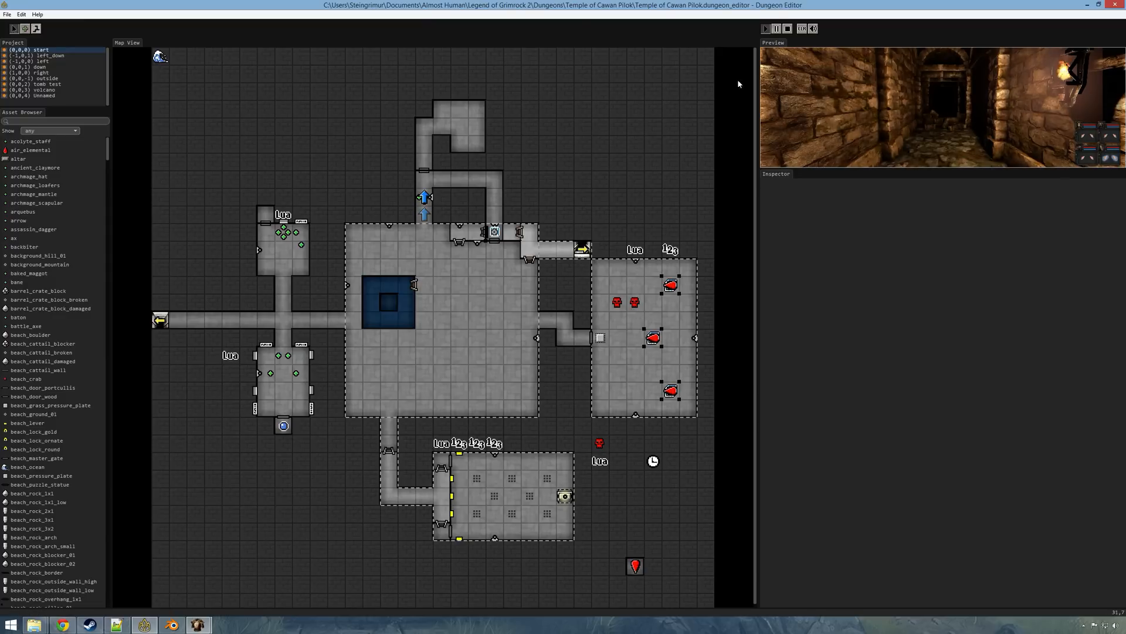
pyautogui.click(788, 28)
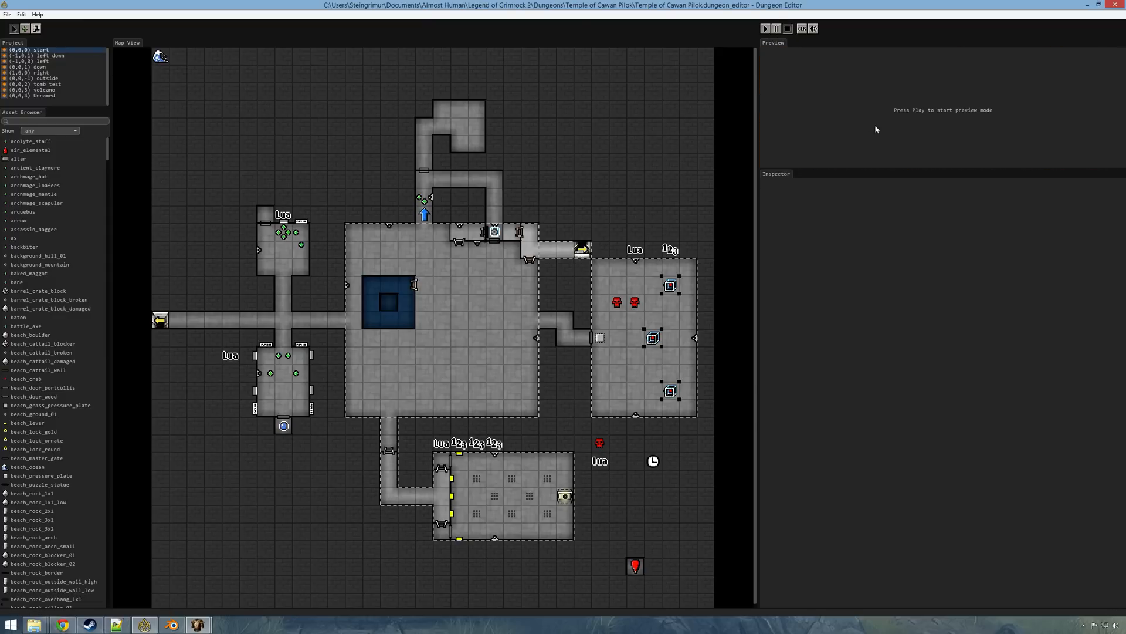
pyautogui.press('space')
pyautogui.press('Tab')
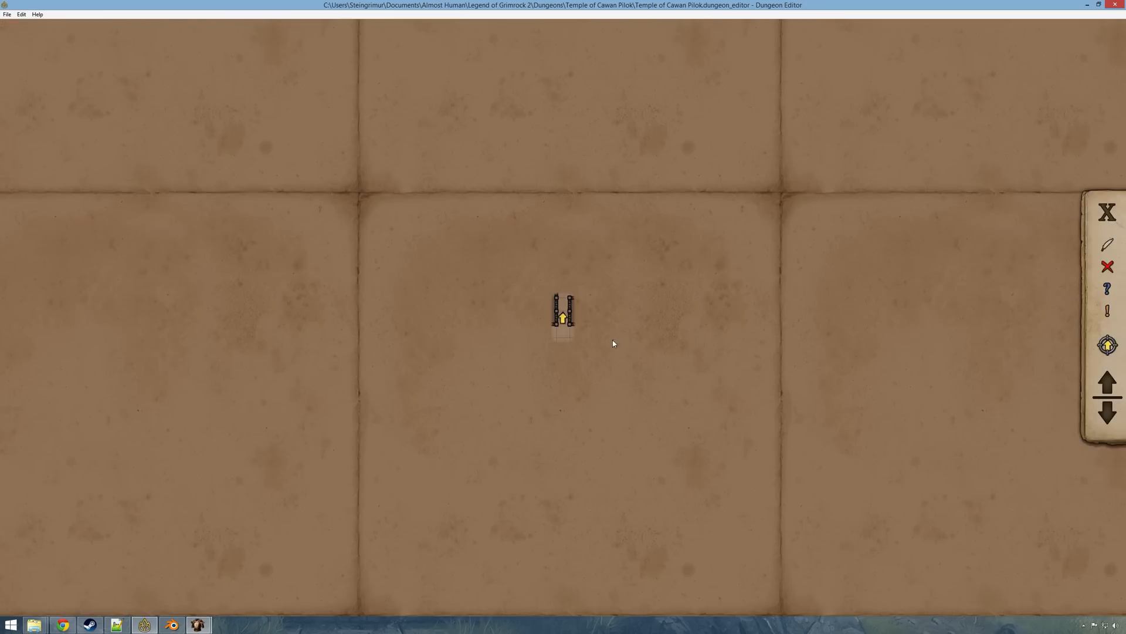
# Step: Walk toward the breakable wall and check how it is drawn on the automap from successive positions
pyautogui.press('Tab')
pyautogui.press('w')
pyautogui.press('w')
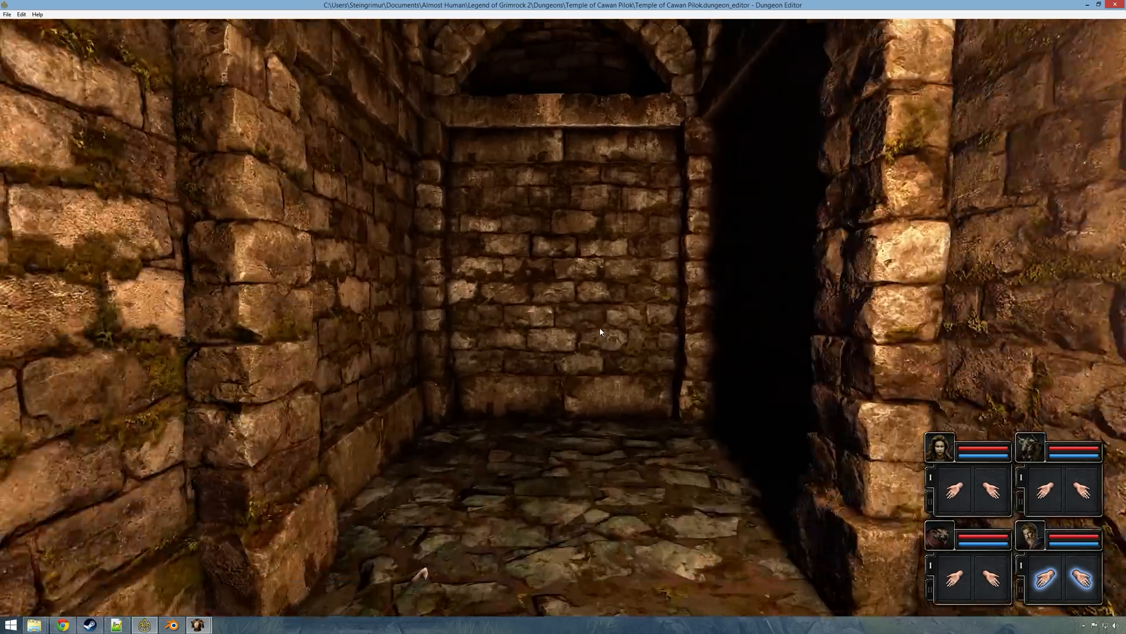
pyautogui.press('Tab')
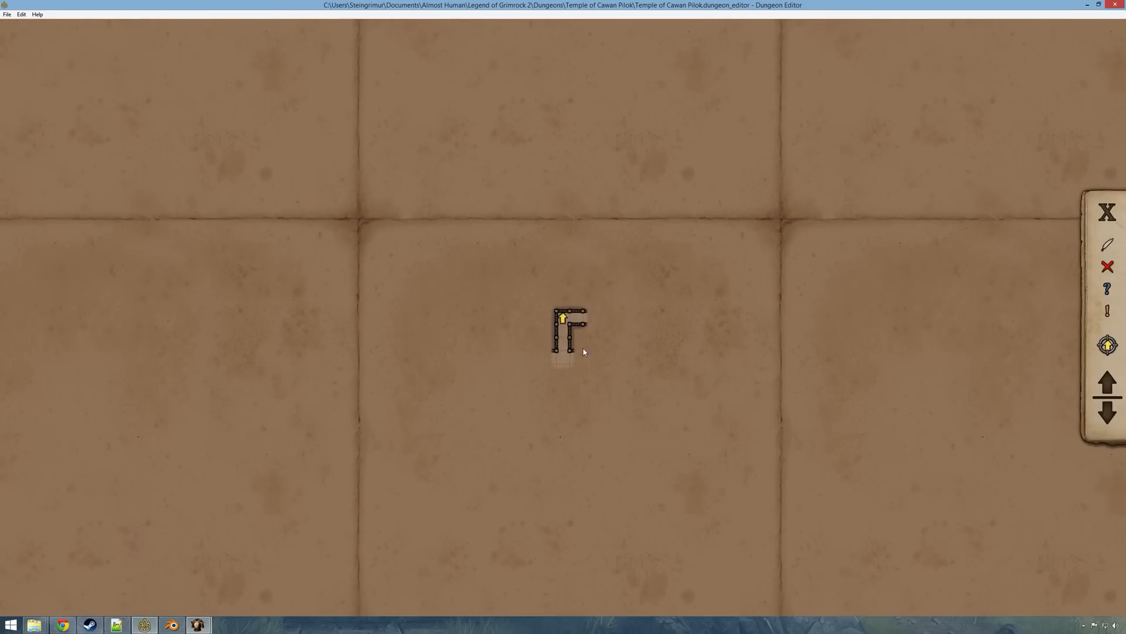
pyautogui.press('Tab')
pyautogui.press('w')
pyautogui.press('Tab')
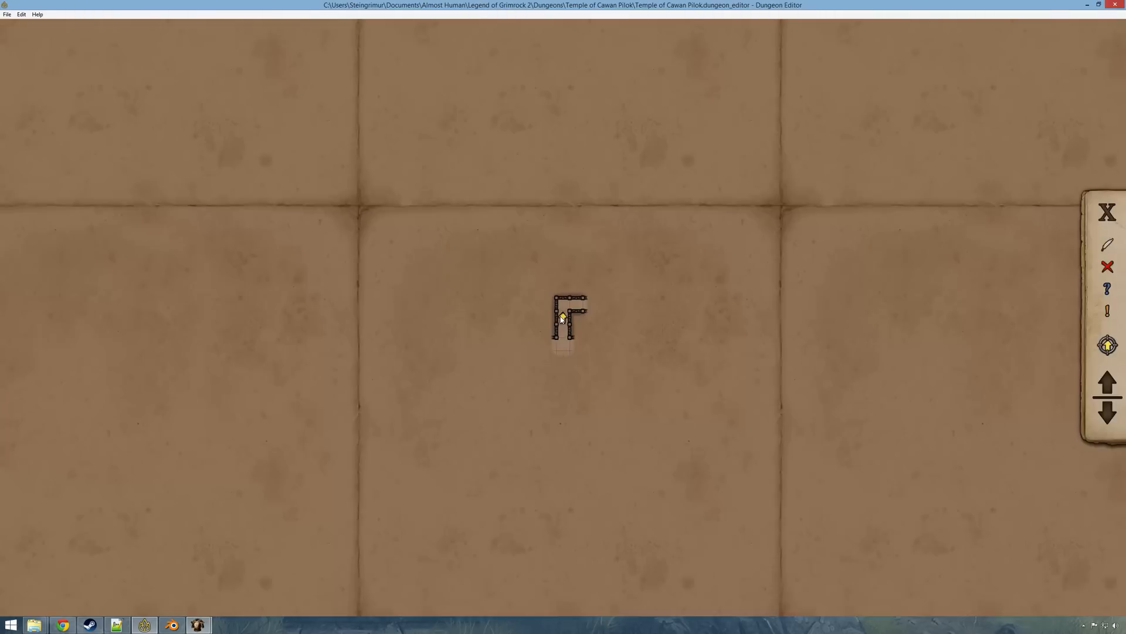
# Step: Switch to Notepad++, comment out the automapTile = "wall" line of dungeon_breakable_wall and save objects.lua
pyautogui.click(121, 625)
pyautogui.scroll(20, 258, 454)
pyautogui.scroll(-11, 259, 454)
pyautogui.moveTo(64, 320); pyautogui.dragTo(228, 325)
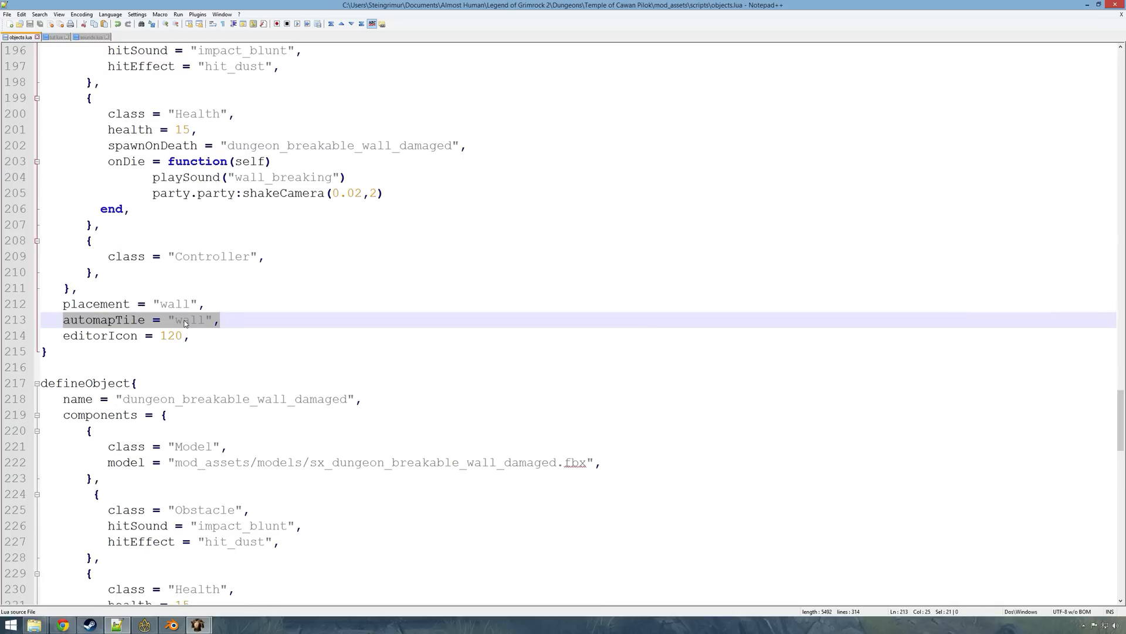
pyautogui.click(65, 320)
pyautogui.write('--')
pyautogui.hotkey('ctrl', 's')
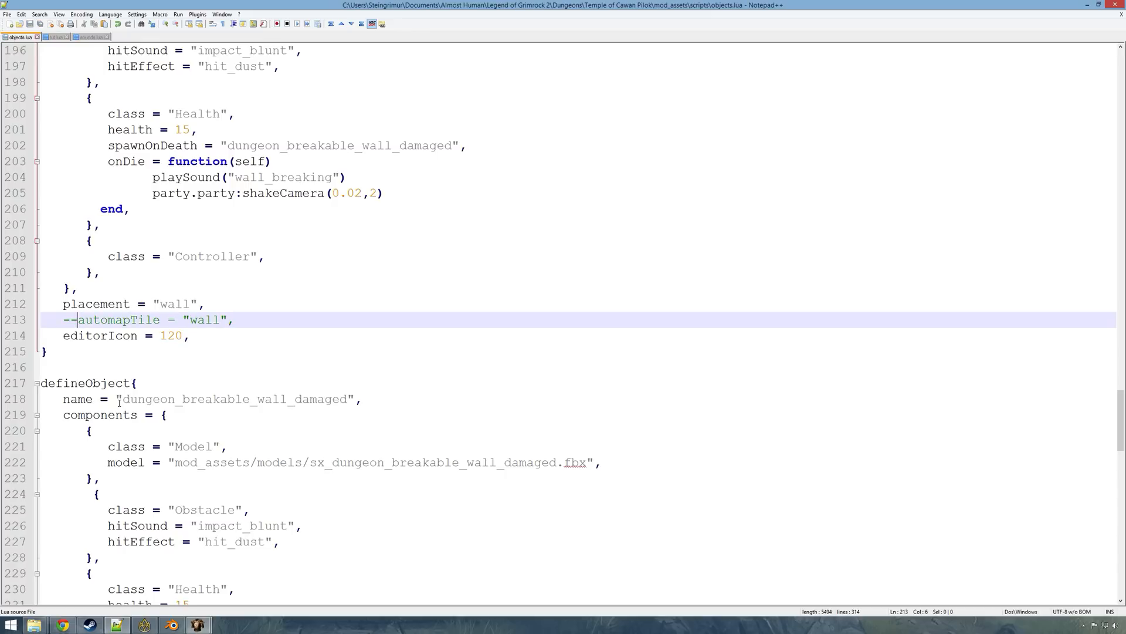
# Step: Return to the Dungeon Editor, restart the full-screen preview, walk up to the breakable wall and open the automap
pyautogui.moveTo(198, 625)
pyautogui.click(246, 578)
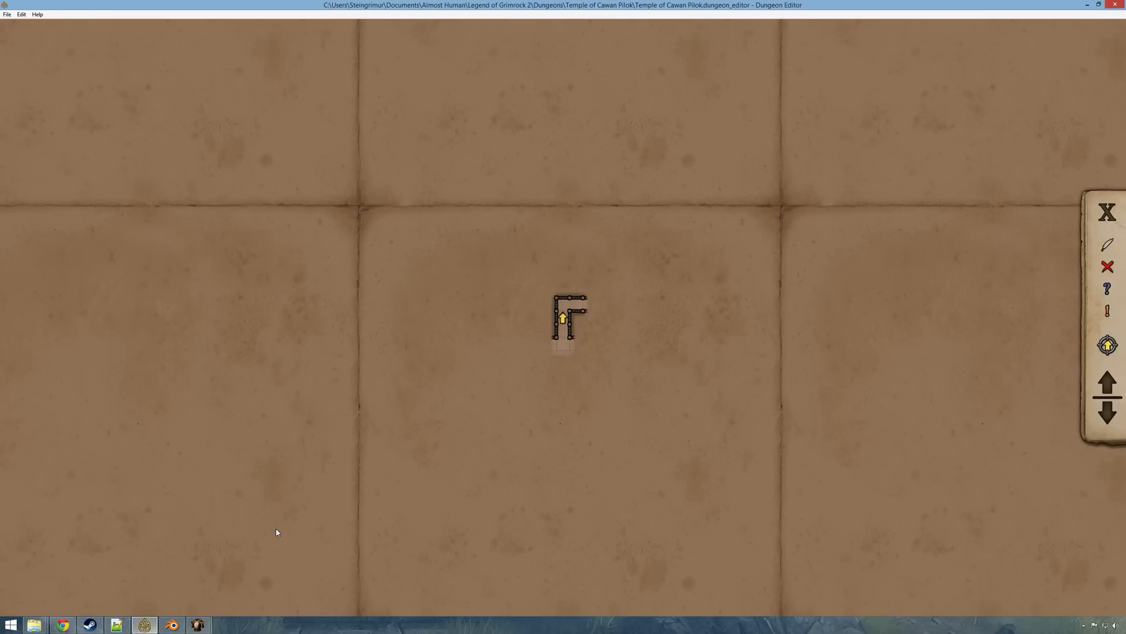
pyautogui.press('Tab')
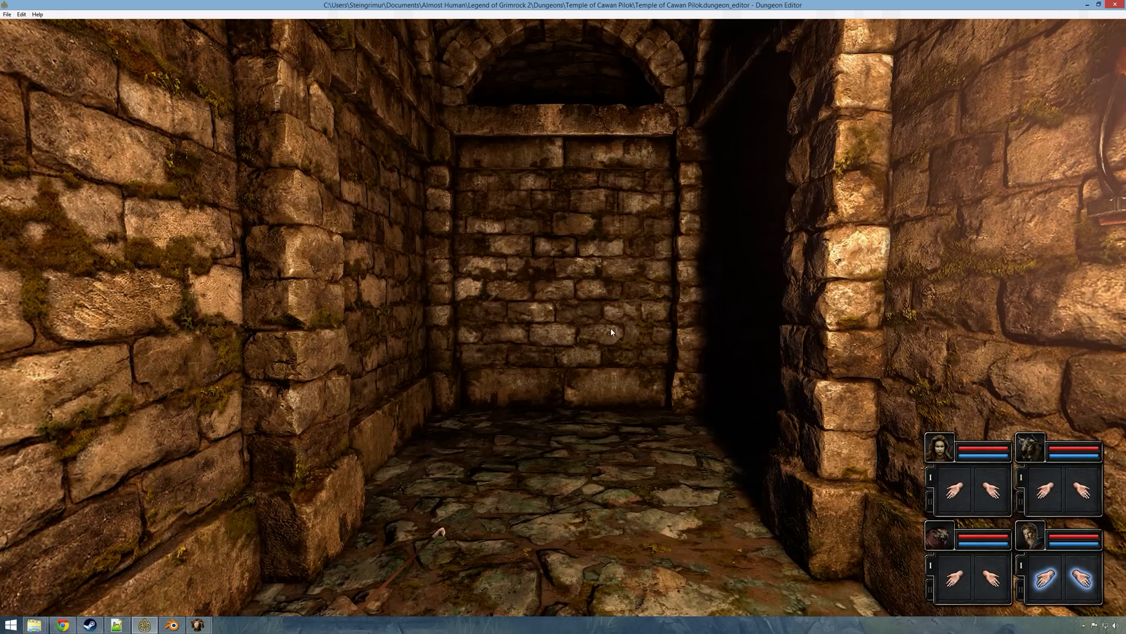
pyautogui.press('Escape')
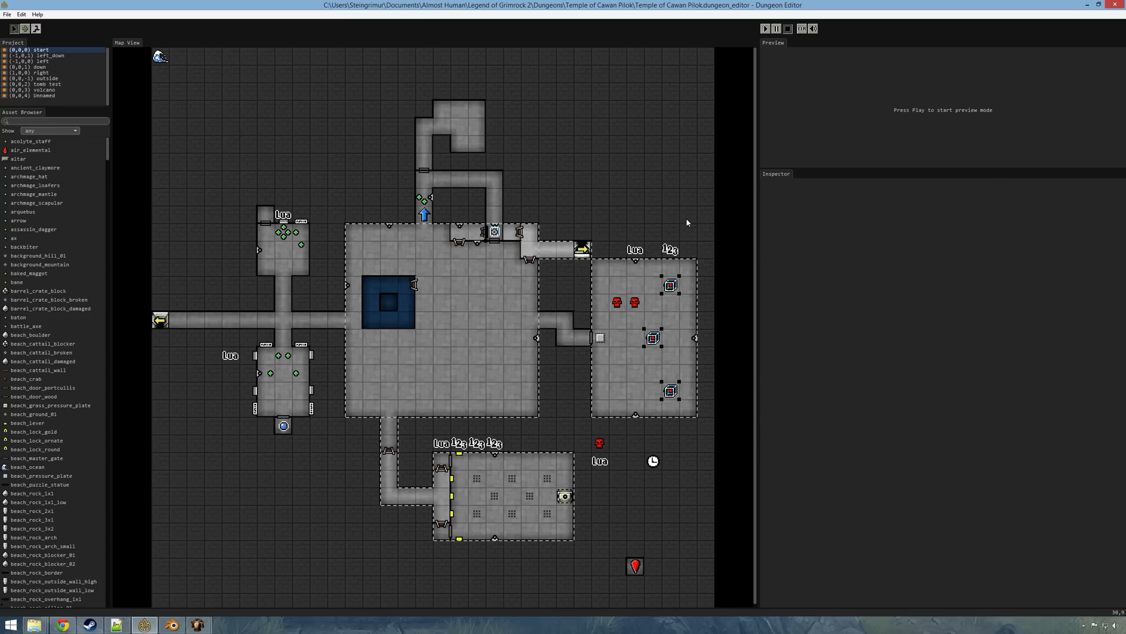
pyautogui.click(766, 30)
pyautogui.doubleClick(855, 127)
pyautogui.press('Tab')
pyautogui.press('Tab')
pyautogui.press('w')
pyautogui.press('w')
pyautogui.press('Tab')
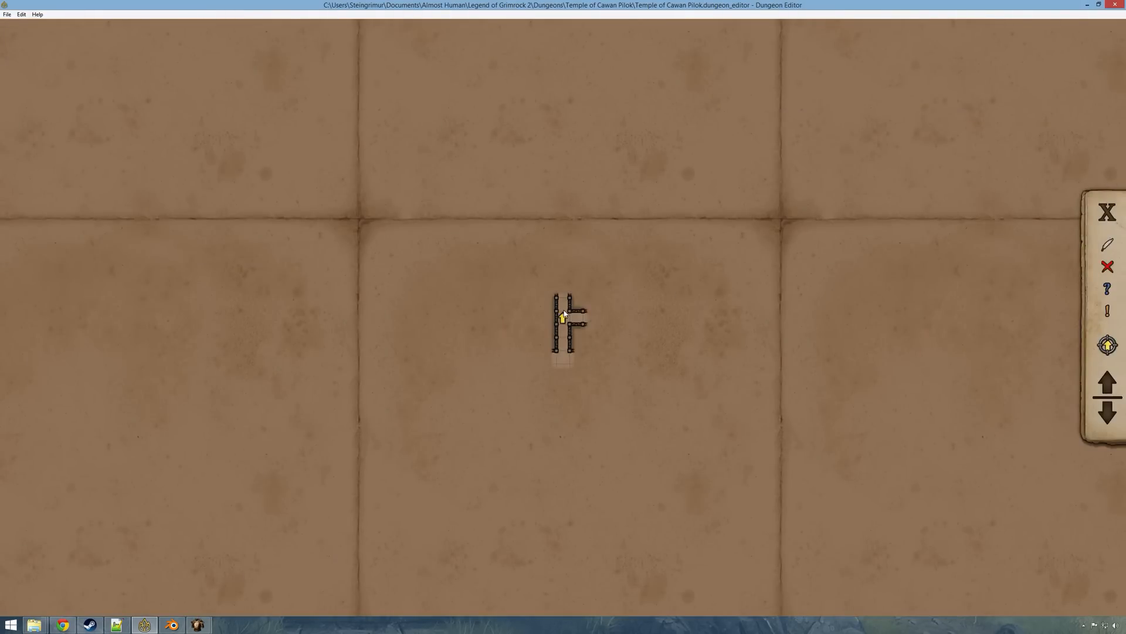
# Step: Move around the side passage and in front of the breakable wall, comparing the automap at each position
pyautogui.press('Tab')
pyautogui.press('d')
pyautogui.press('Tab')
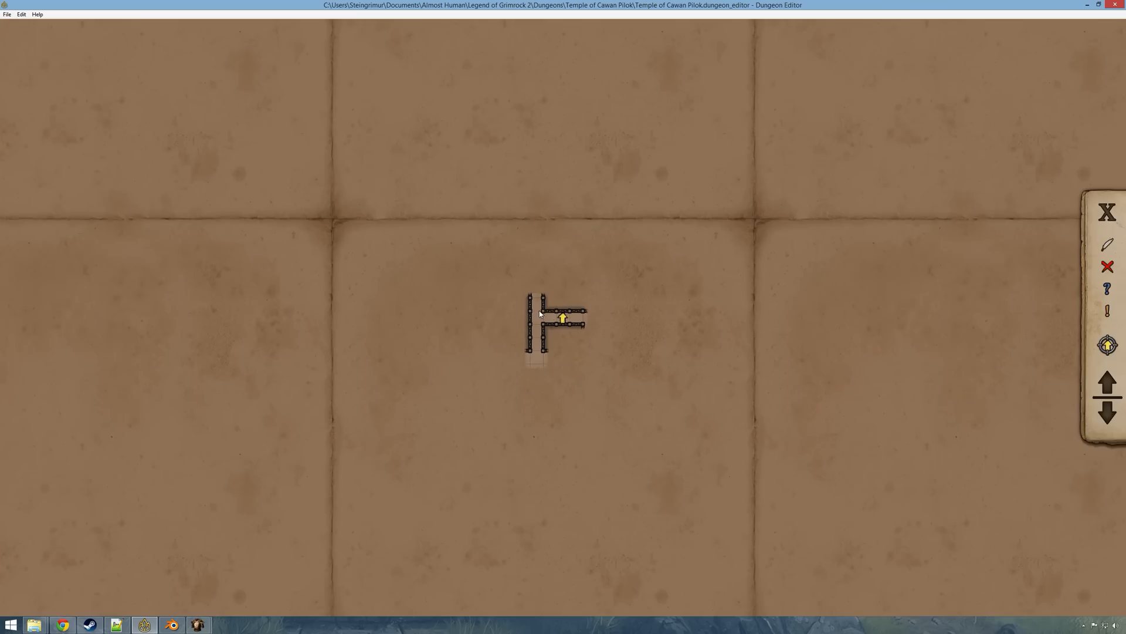
pyautogui.press('Tab')
pyautogui.press('w')
pyautogui.press('Tab')
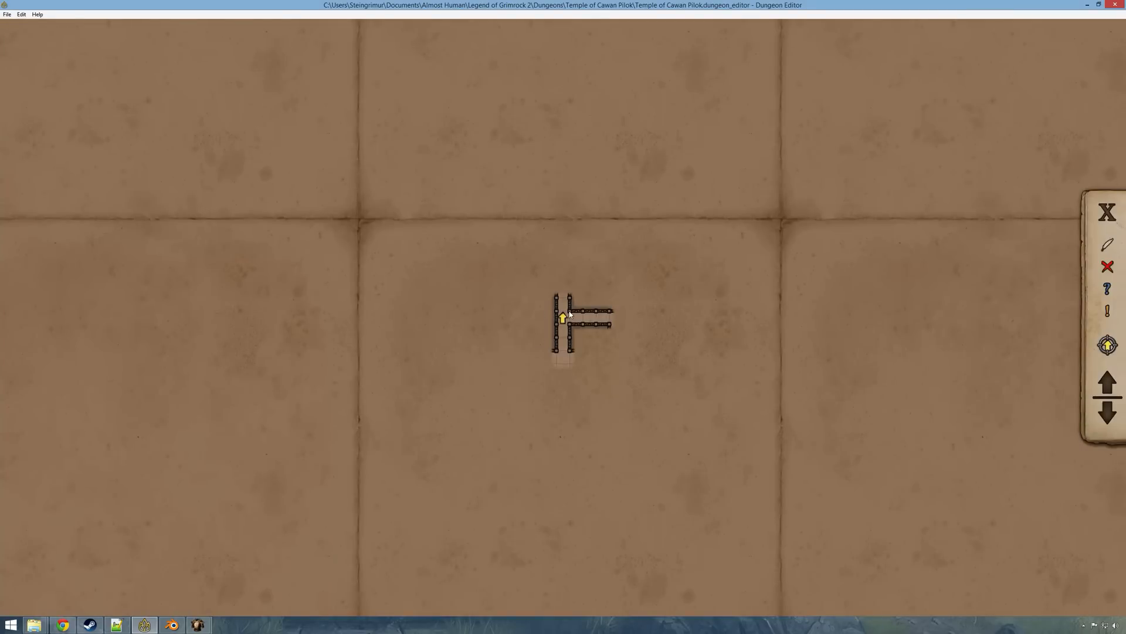
pyautogui.press('Tab')
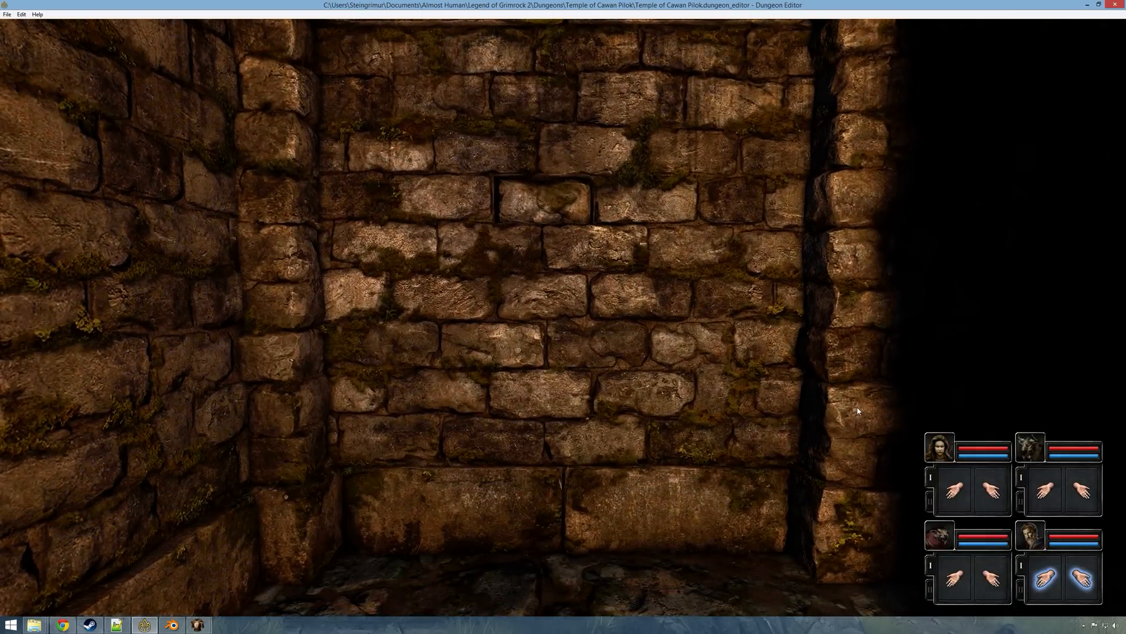
pyautogui.press('Tab')
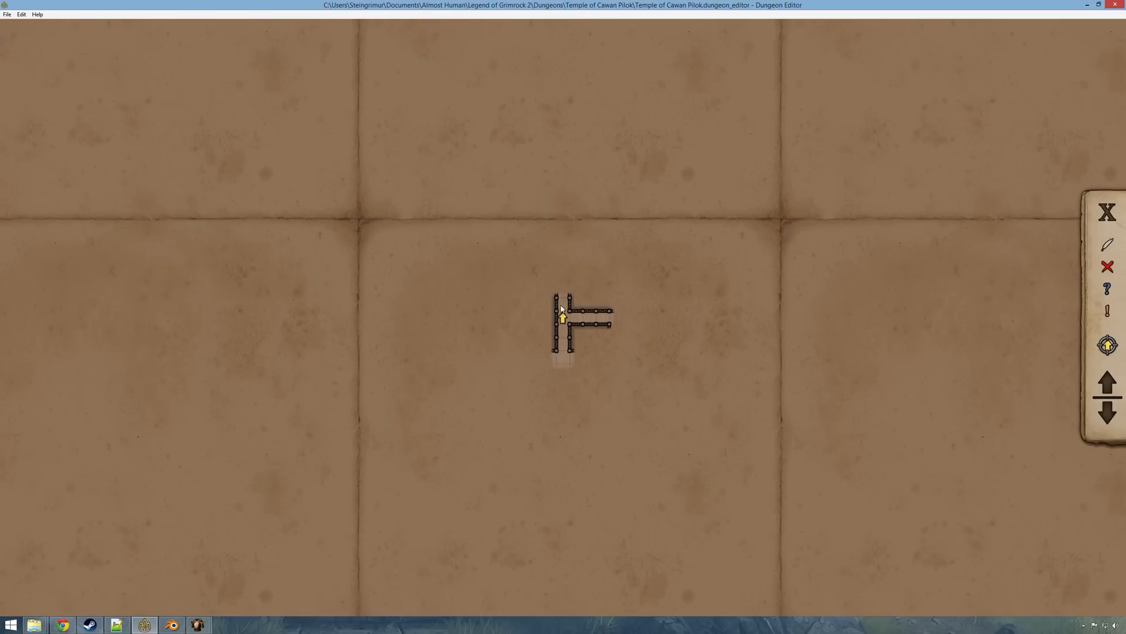
# Step: Break through the breakable wall's damage stages with the front-row champions' melee attacks
pyautogui.press('Tab')
pyautogui.rightClick(963, 490)
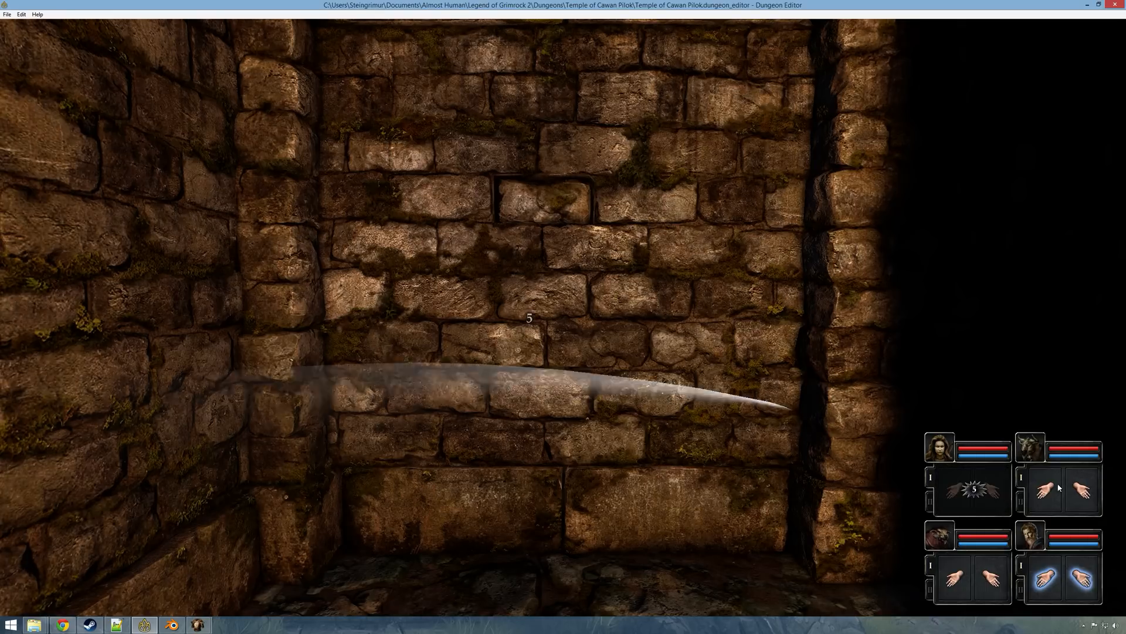
pyautogui.rightClick(1056, 485)
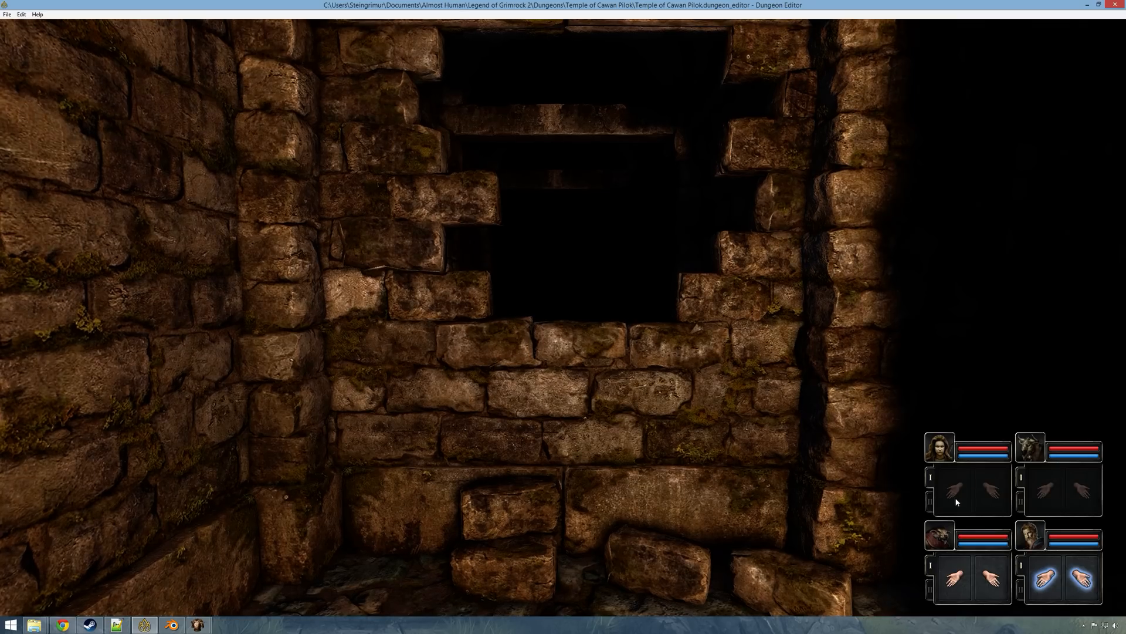
pyautogui.rightClick(959, 496)
pyautogui.rightClick(1044, 500)
# Step: Check the automap at the attacked wall, walk through the opening and back, and leave the full-screen preview
pyautogui.press('Tab')
pyautogui.press('Tab')
pyautogui.press('w')
pyautogui.press('Tab')
pyautogui.press('Tab')
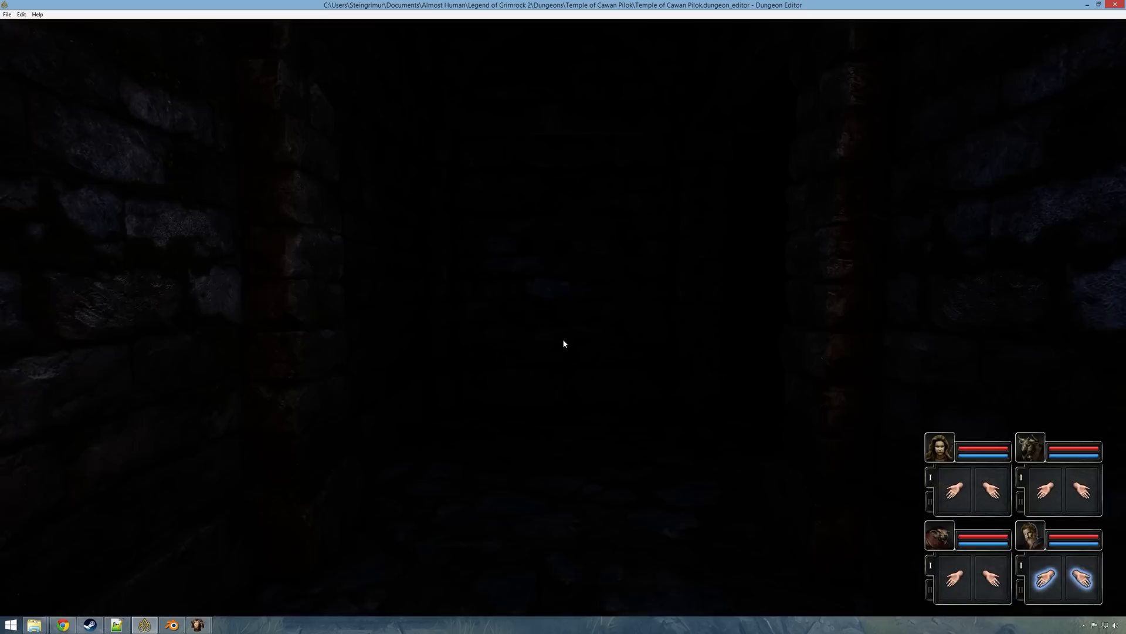
pyautogui.press('s')
pyautogui.press('space')
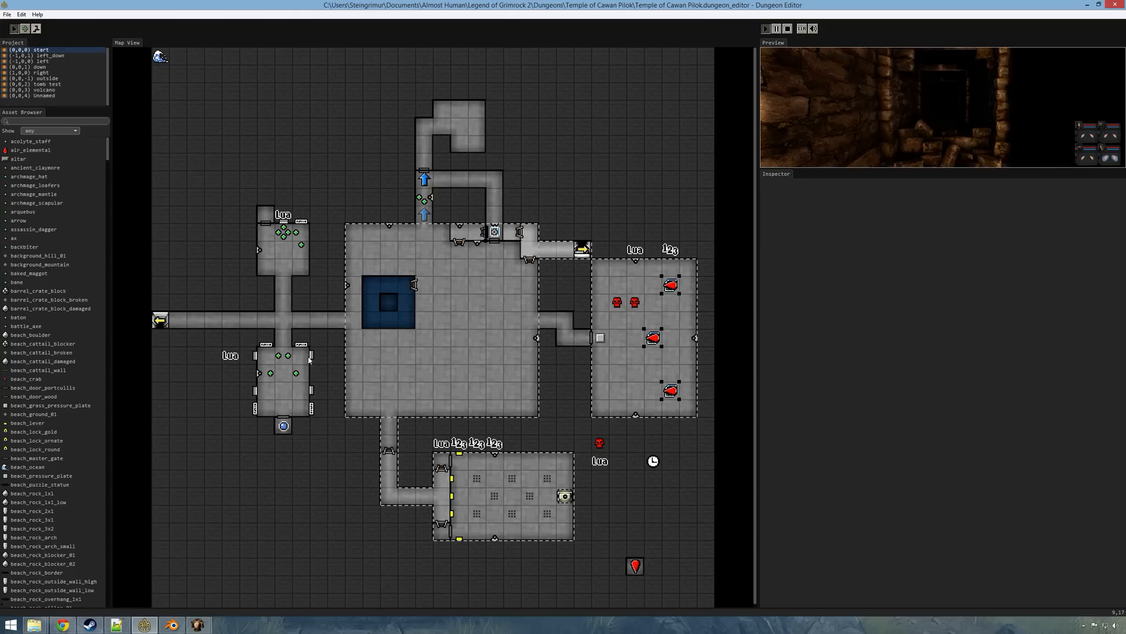
# Step: Switch to Notepad++, uncomment dungeon_breakable_wall's automapTile line, set it to "rocky_wall" and save objects.lua
pyautogui.click(117, 624)
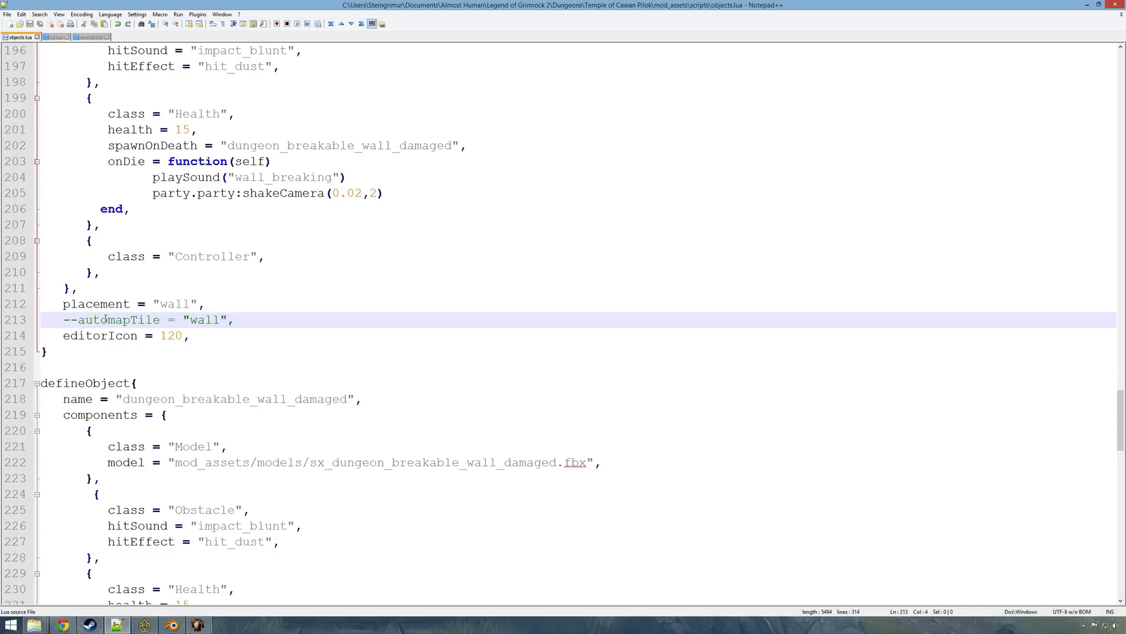
pyautogui.moveTo(81, 319); pyautogui.dragTo(235, 320)
pyautogui.click(64, 317)
pyautogui.write('--')
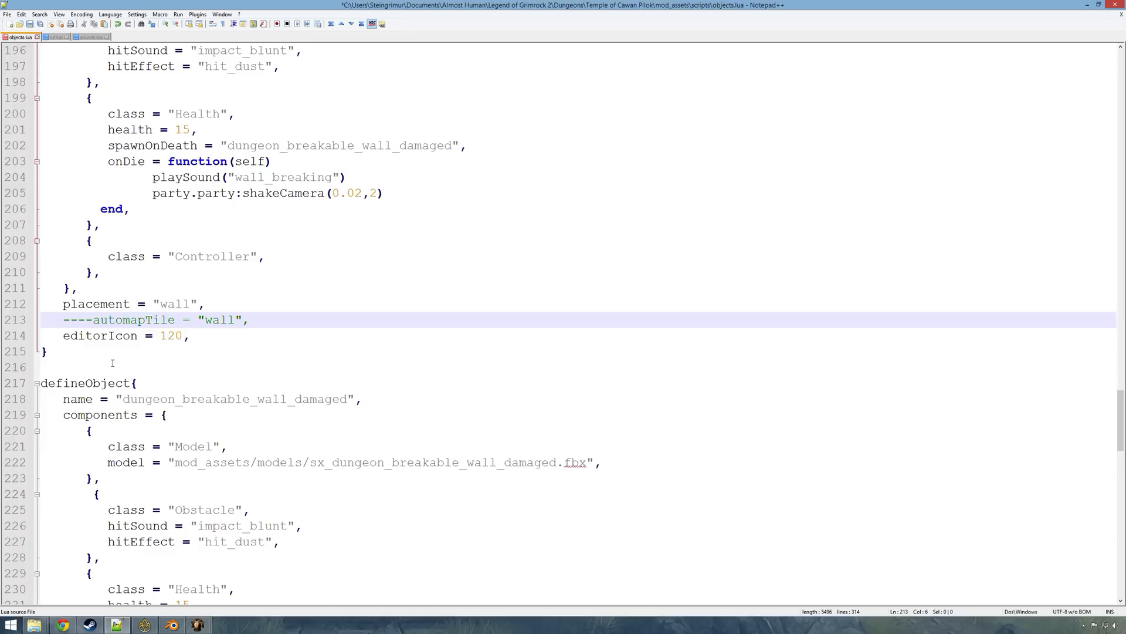
pyautogui.press('BackSpace')
pyautogui.press('BackSpace')
pyautogui.press('Delete')
pyautogui.press('Delete')
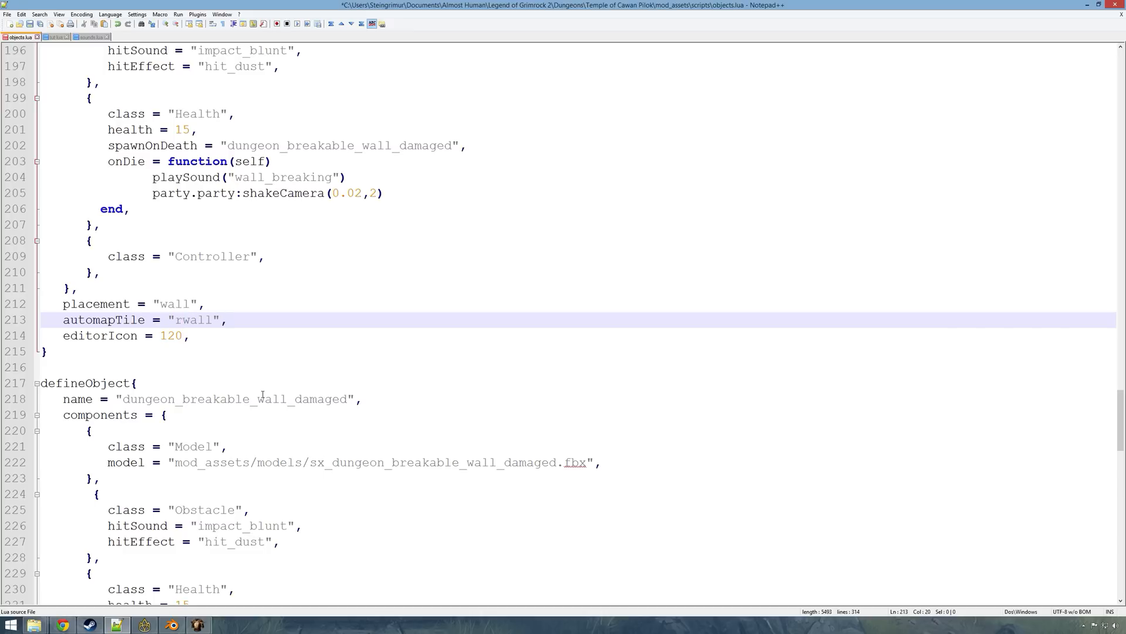
pyautogui.write('ky_')
pyautogui.hotkey('ctrl', 's')
# Step: Switch to the Dungeon Editor, reload the project, start the full-screen preview and view the automap in front of the breakable wall
pyautogui.hotkey('alt', 'Tab')
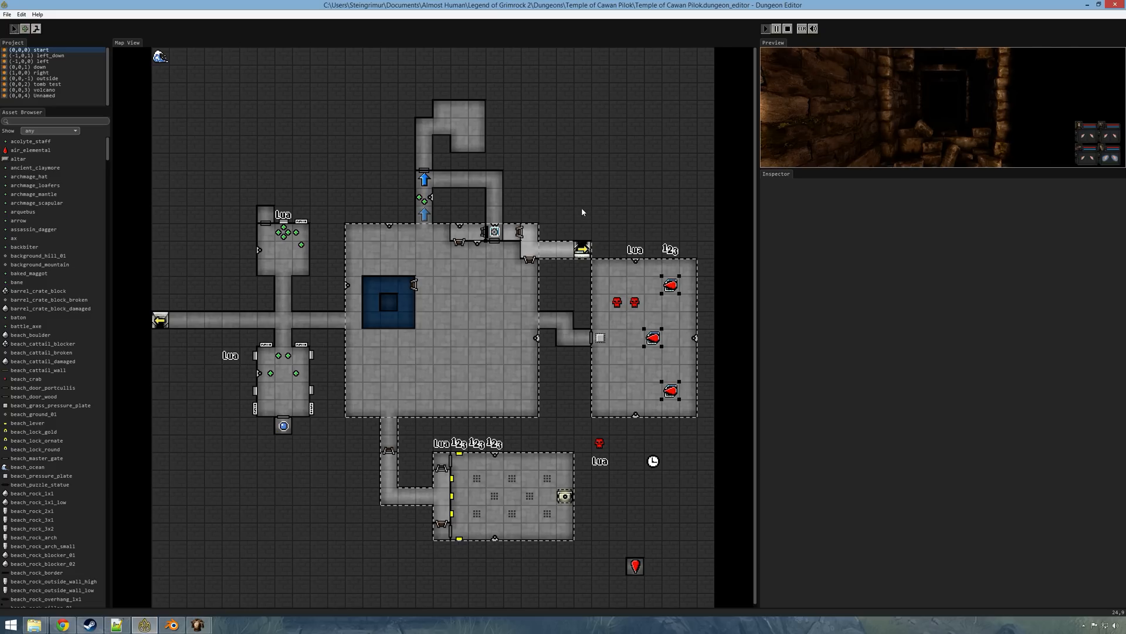
pyautogui.hotkey('ctrl', 'r')
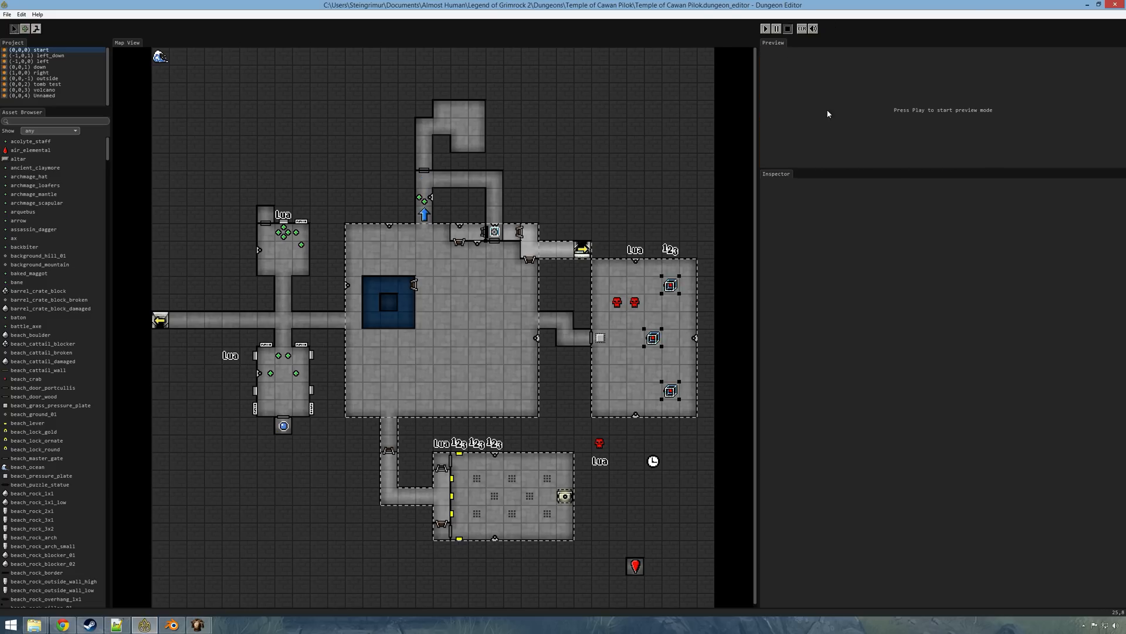
pyautogui.press('F5')
pyautogui.press('F6')
pyautogui.press('w')
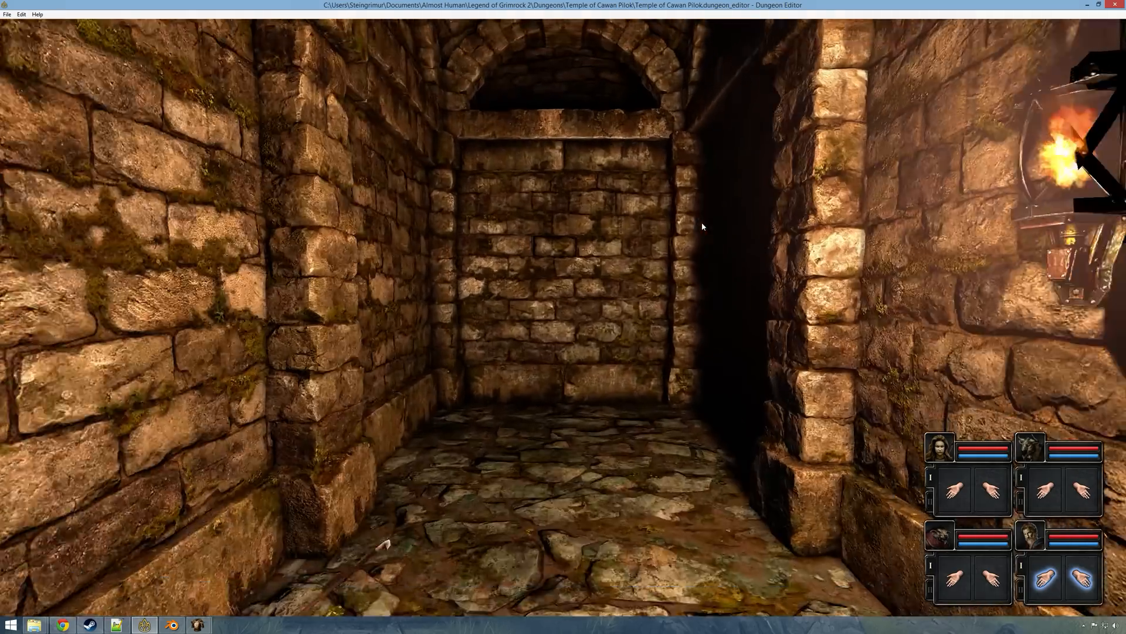
pyautogui.press('Tab')
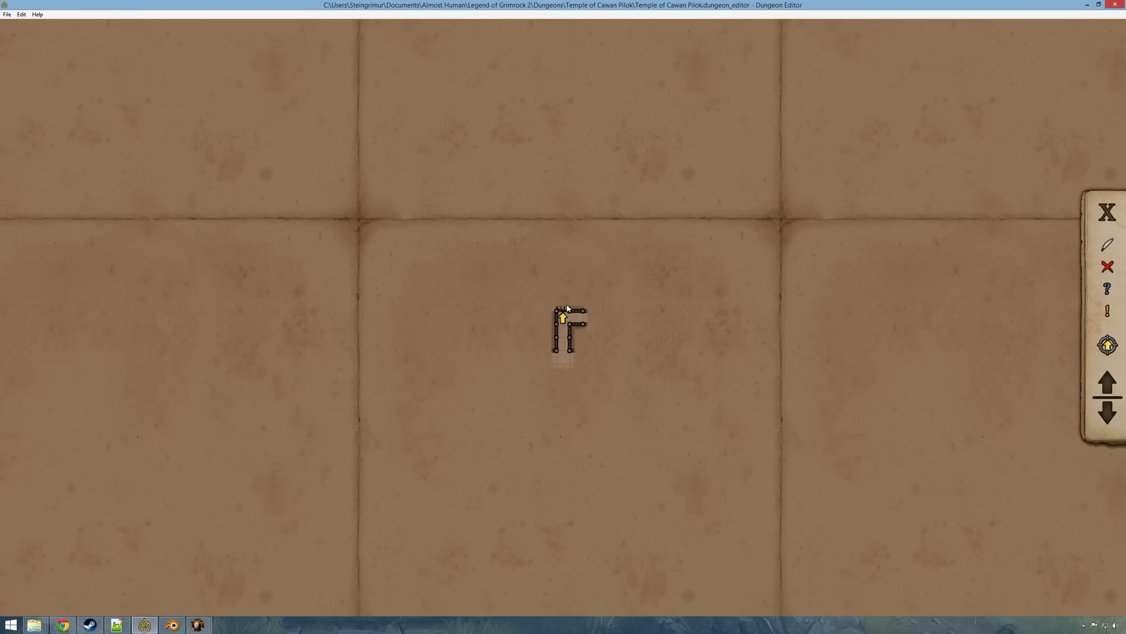
# Step: Check the rocky_wall automap tile from the side passage and the starting corridor, and leave the full-screen preview
pyautogui.press('Tab')
pyautogui.press('Tab')
pyautogui.press('Tab')
pyautogui.press('e')
pyautogui.press('w')
pyautogui.press('Tab')
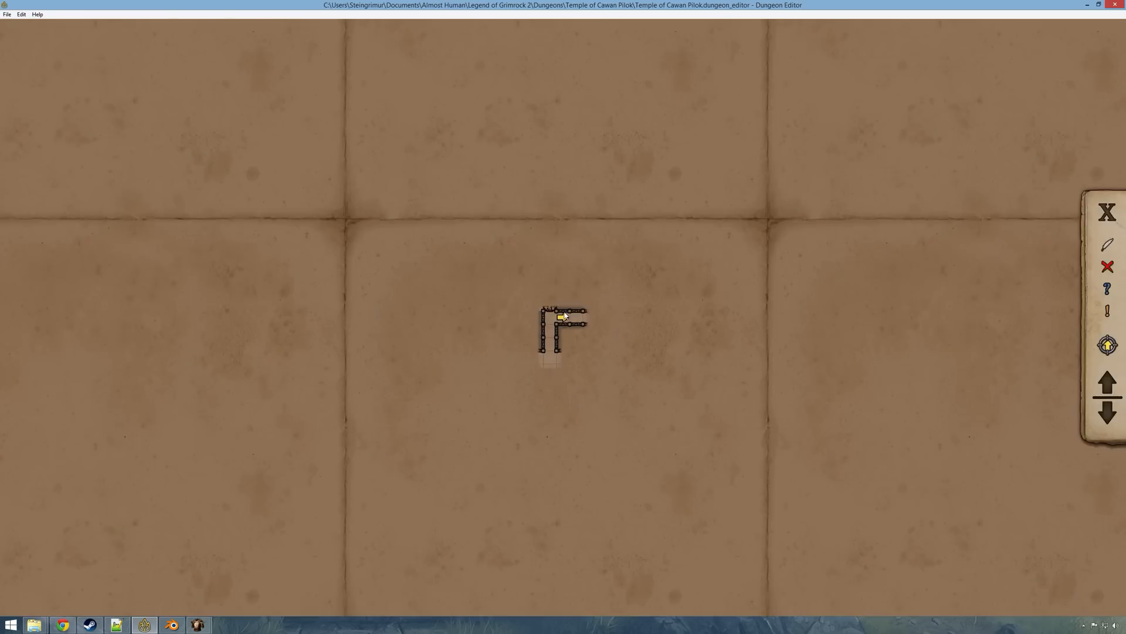
pyautogui.press('Tab')
pyautogui.press('q')
pyautogui.press('a')
pyautogui.press('s')
pyautogui.press('Tab')
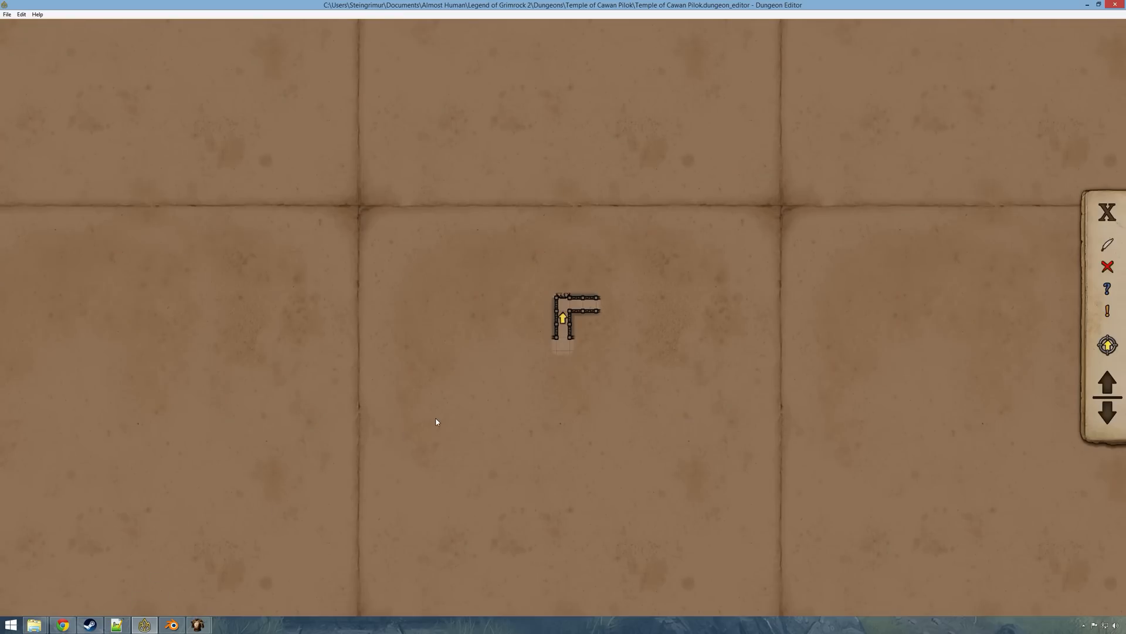
pyautogui.press('Escape')
# Step: Switch to Notepad++, set dungeon_breakable_wall's automapTile to "wall" and save objects.lua
pyautogui.click(124, 623)
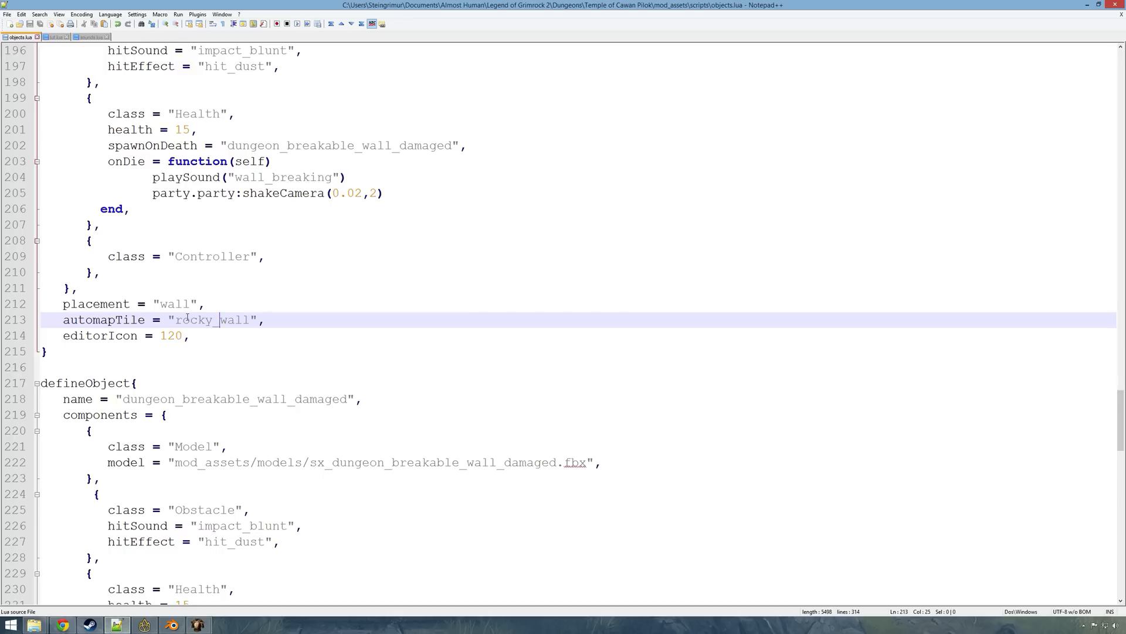
pyautogui.press('Delete')
pyautogui.press('Delete')
pyautogui.press('Delete')
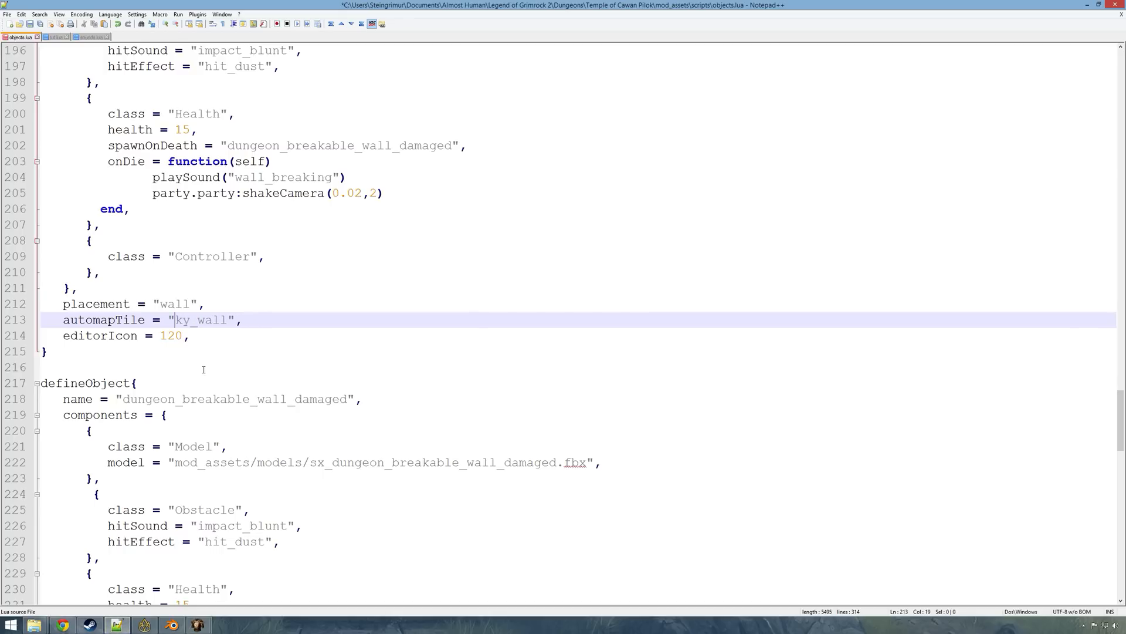
pyautogui.hotkey('ctrl', 's')
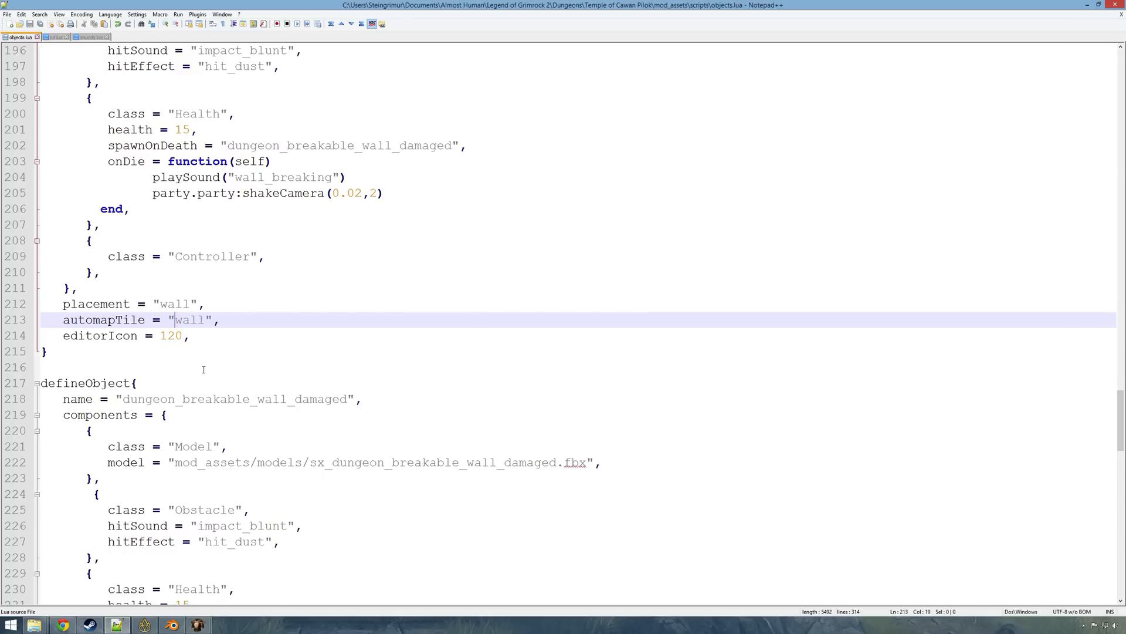
# Step: Return to the Dungeon Editor, restart the full-screen preview, glance at the automap and walk around in front of the breakable wall
pyautogui.click(154, 624)
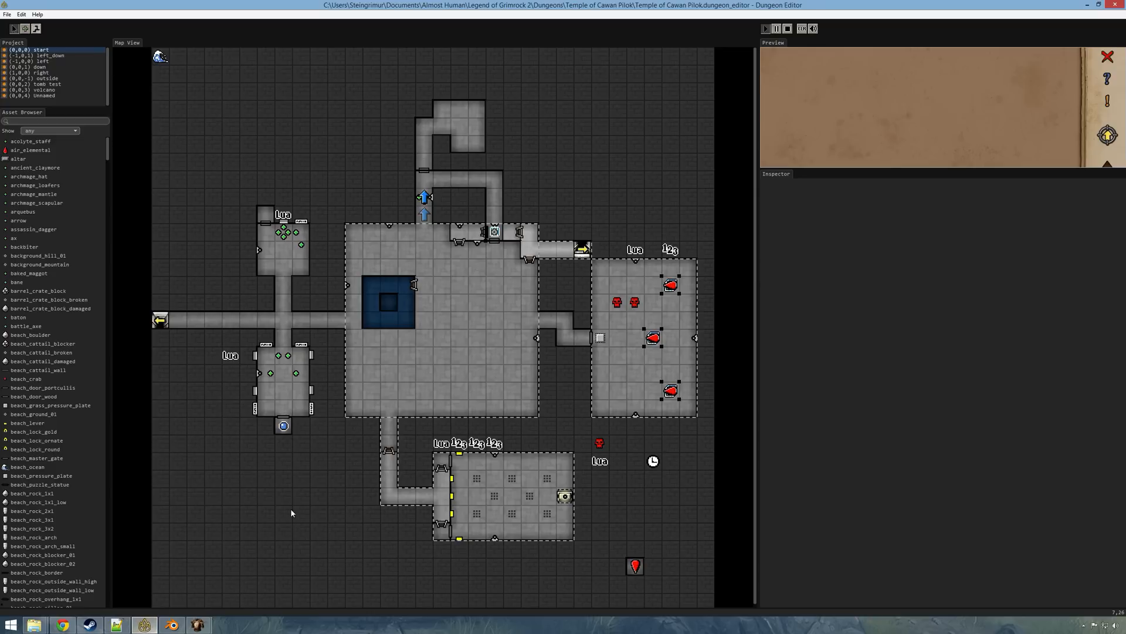
pyautogui.click(788, 29)
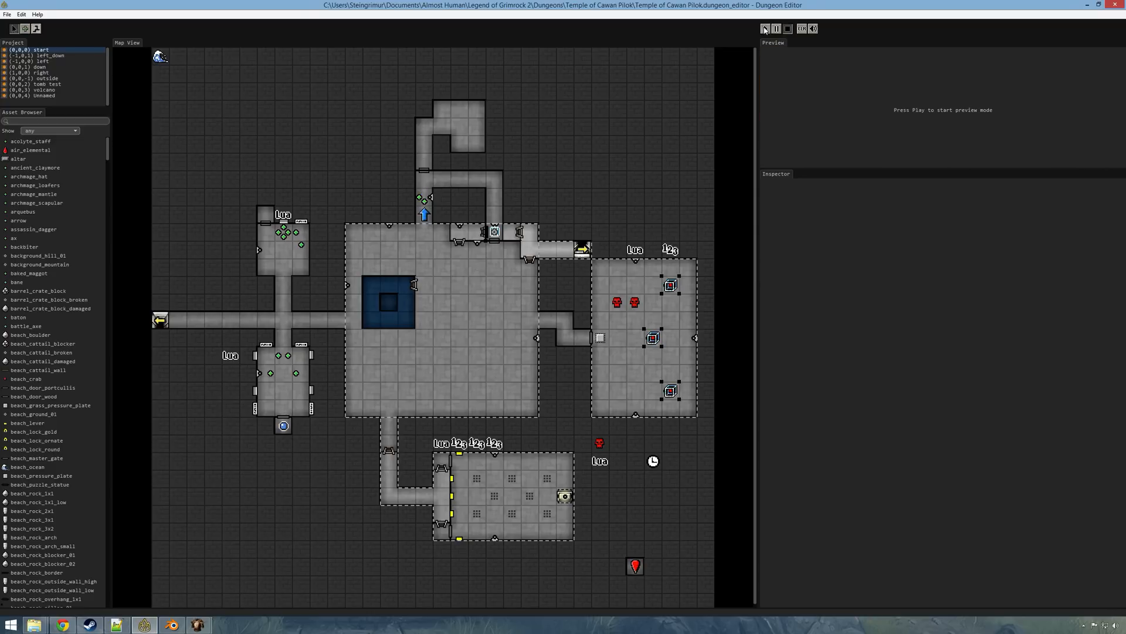
pyautogui.press('space')
pyautogui.press('w')
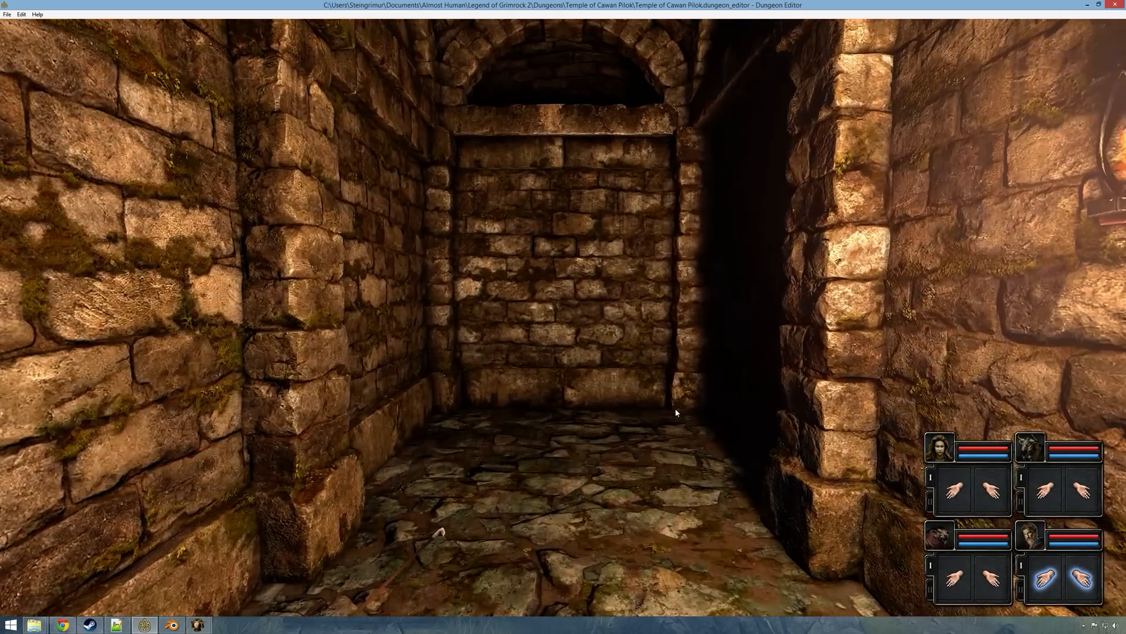
pyautogui.press('Tab')
pyautogui.press('Tab')
pyautogui.press('w')
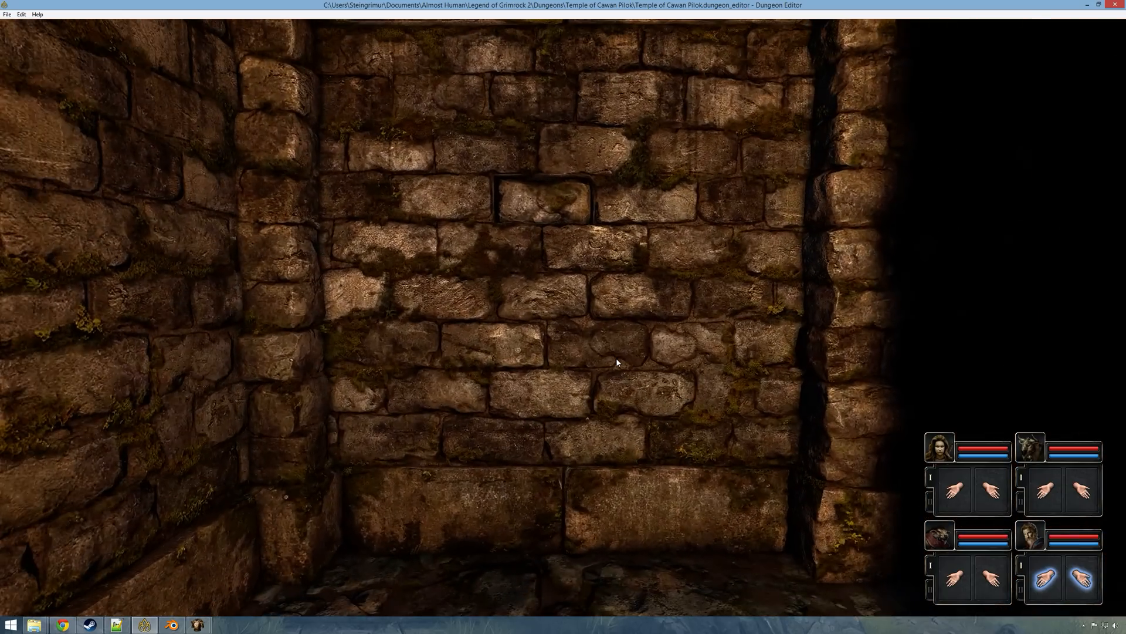
pyautogui.press('e')
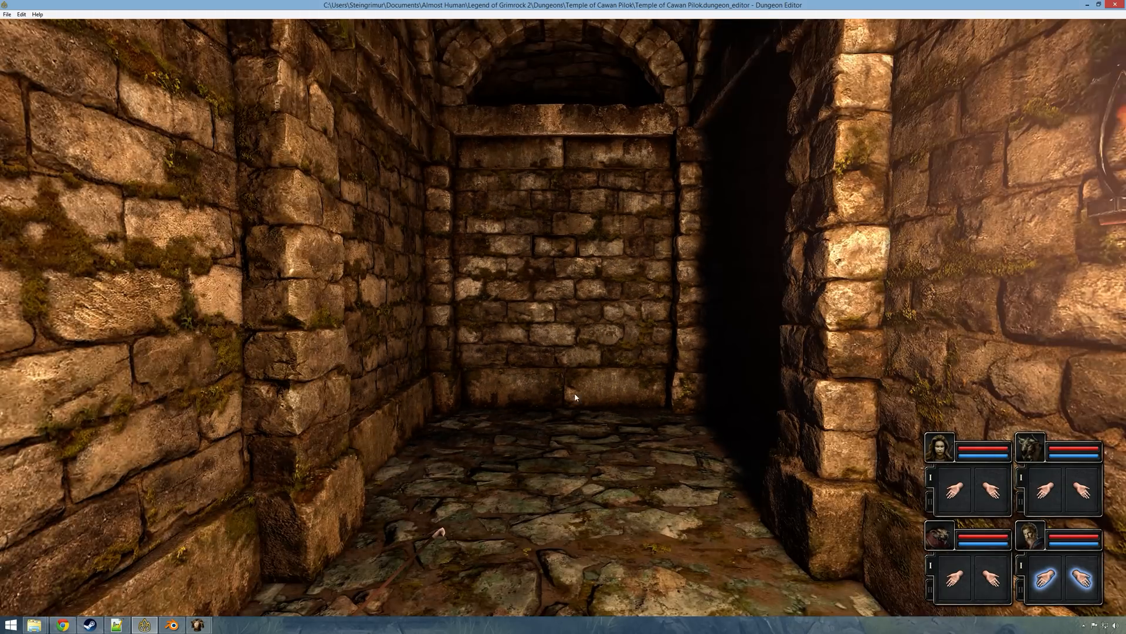
pyautogui.press('w')
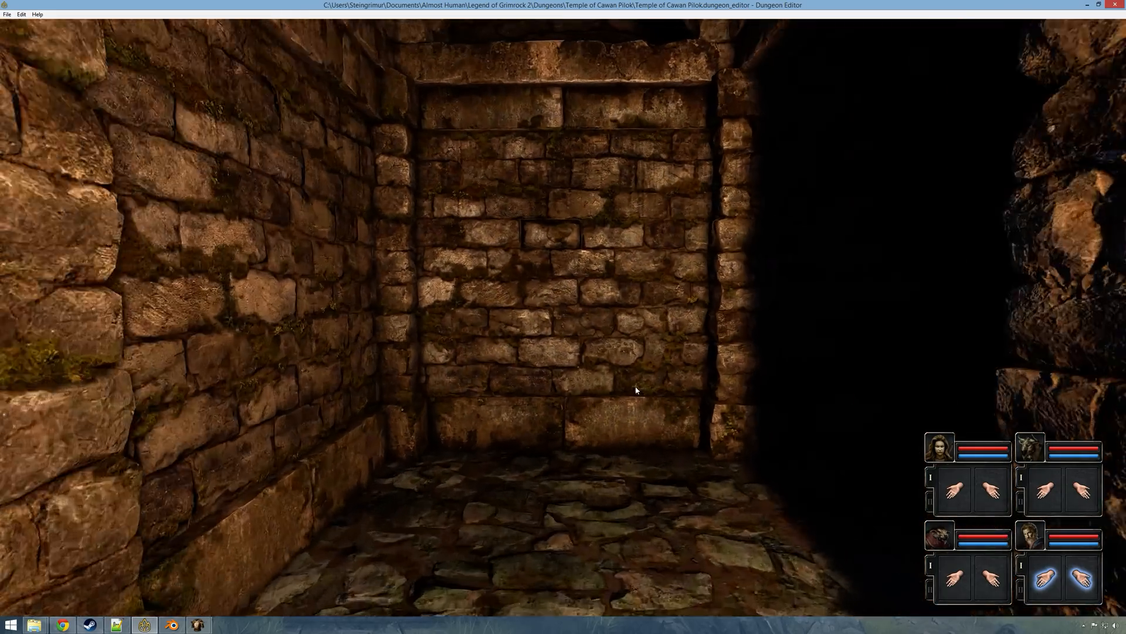
# Step: Leave the full-screen preview, find barrel_crate_block among the assets and place it on the corridor cell in front of the breakable wall
pyautogui.press('s')
pyautogui.press('Escape')
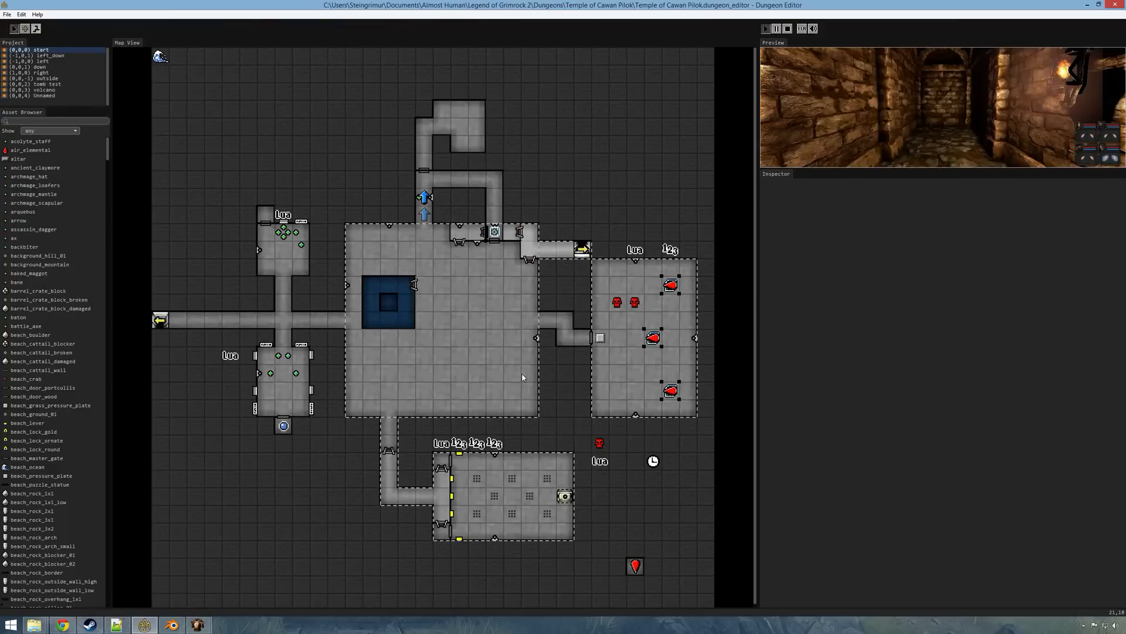
pyautogui.click(70, 121)
pyautogui.write('barr')
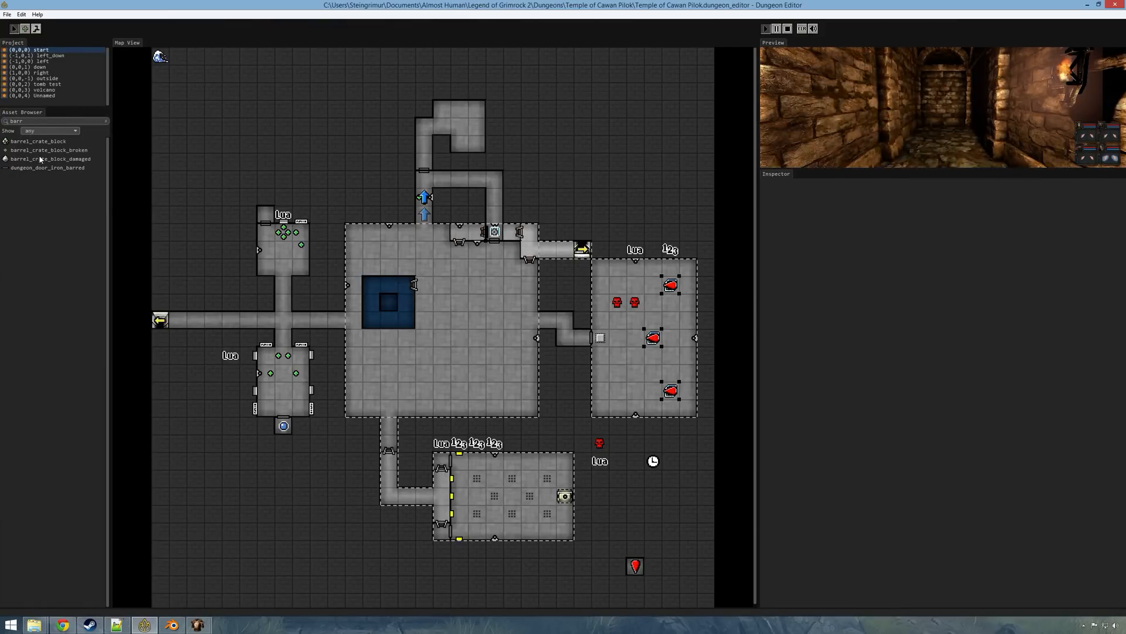
pyautogui.click(29, 142)
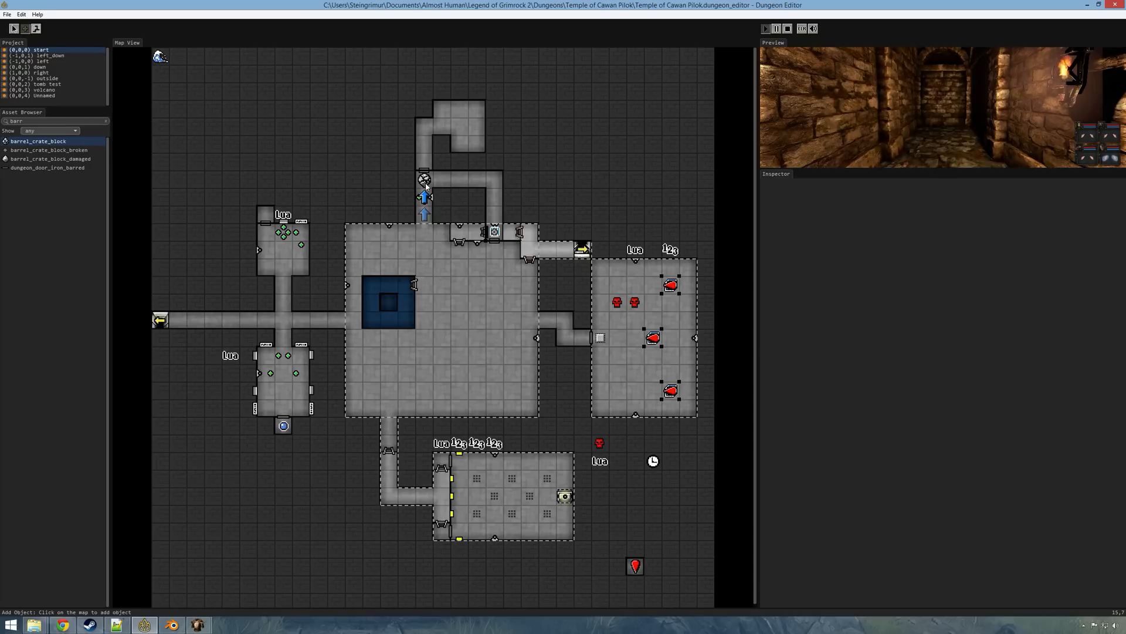
# Step: Start the full-screen preview, walk past the crates into the side passage with collisions temporarily off, and turn back to face them
pyautogui.press('F5')
pyautogui.press('space')
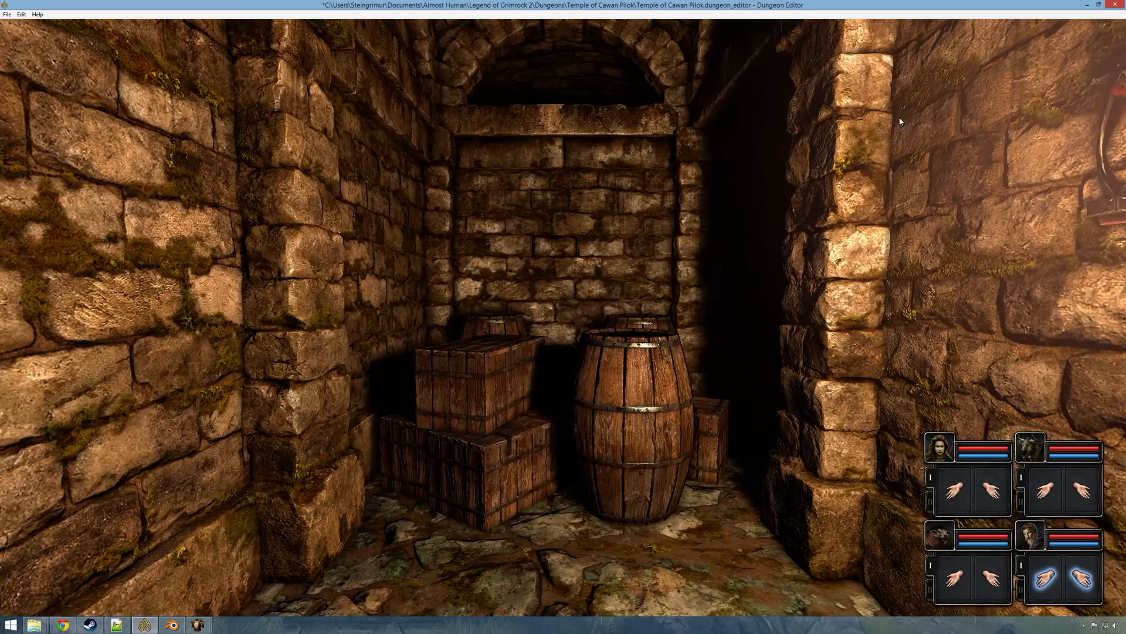
pyautogui.press('c')
pyautogui.press('d')
pyautogui.press('w')
pyautogui.press('q')
pyautogui.press('c')
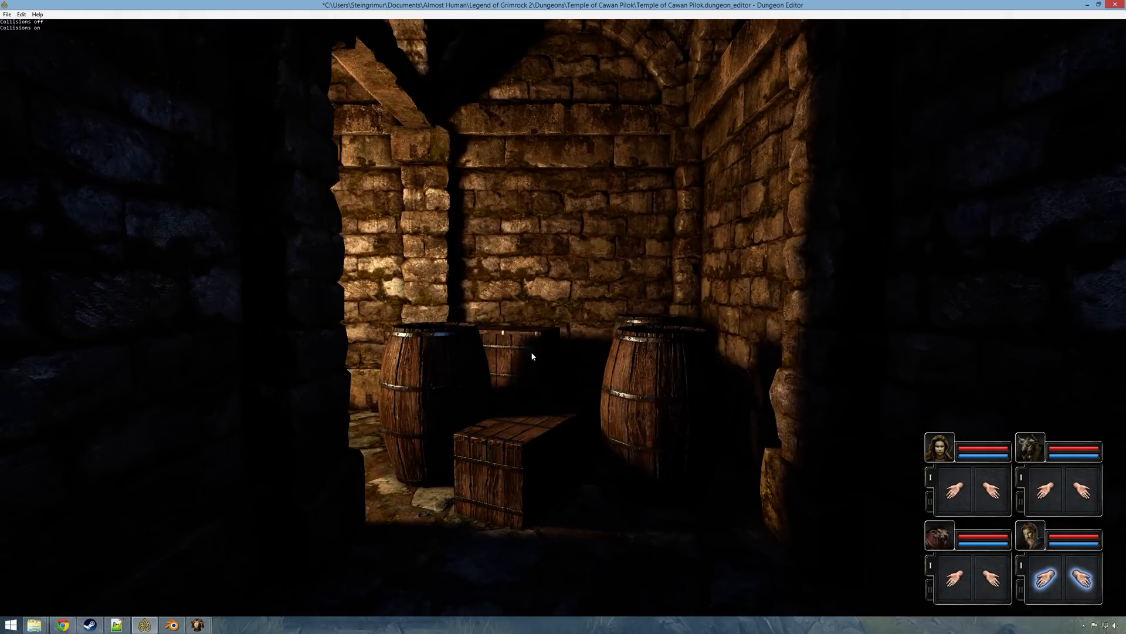
# Step: Attack the barrel and crate block from the side passage with the two front champions until it breaks apart
pyautogui.press('s')
pyautogui.press('w')
pyautogui.rightClick(962, 494)
pyautogui.rightClick(1045, 490)
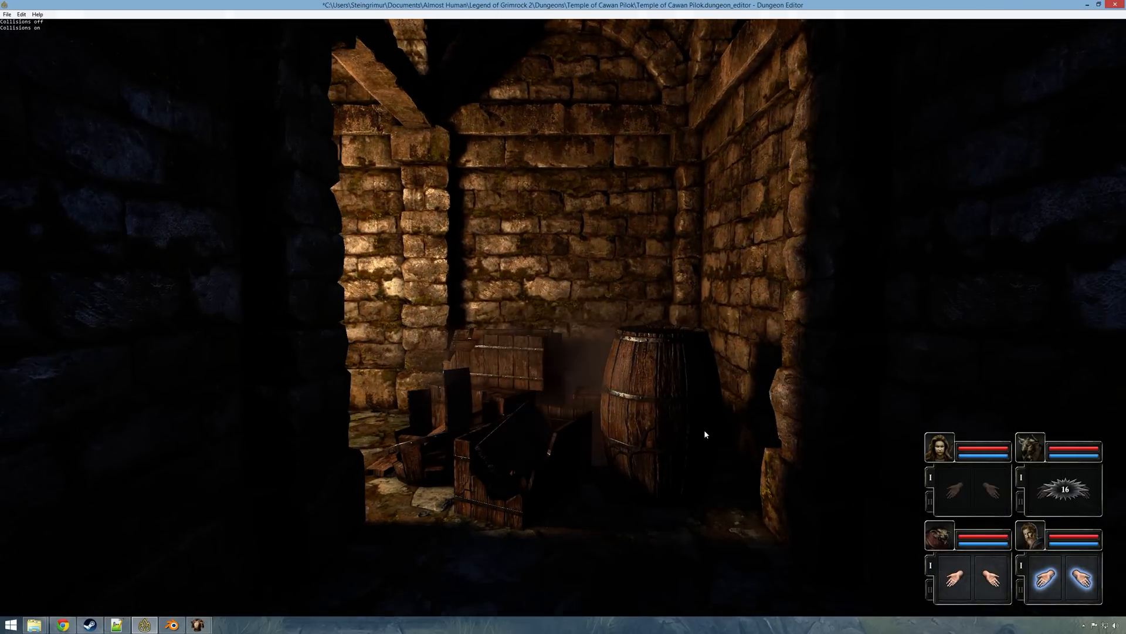
pyautogui.rightClick(956, 494)
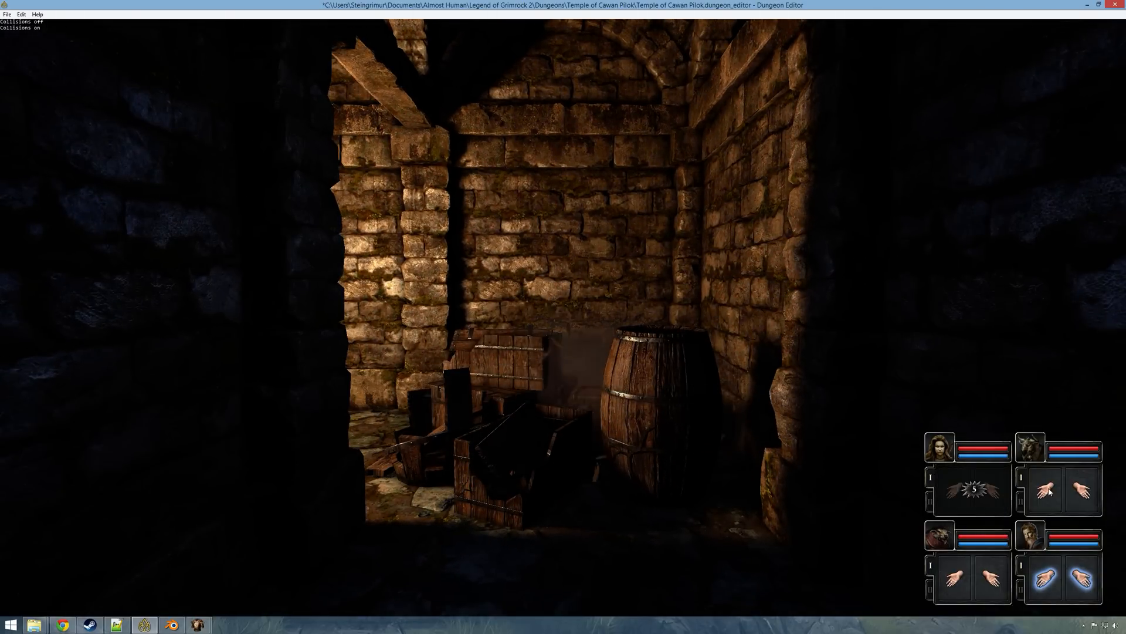
pyautogui.rightClick(1046, 491)
# Step: Walk over the crate debris and examine the intact breakable wall and the floor in front of it
pyautogui.press('w')
pyautogui.press('e')
pyautogui.press('s')
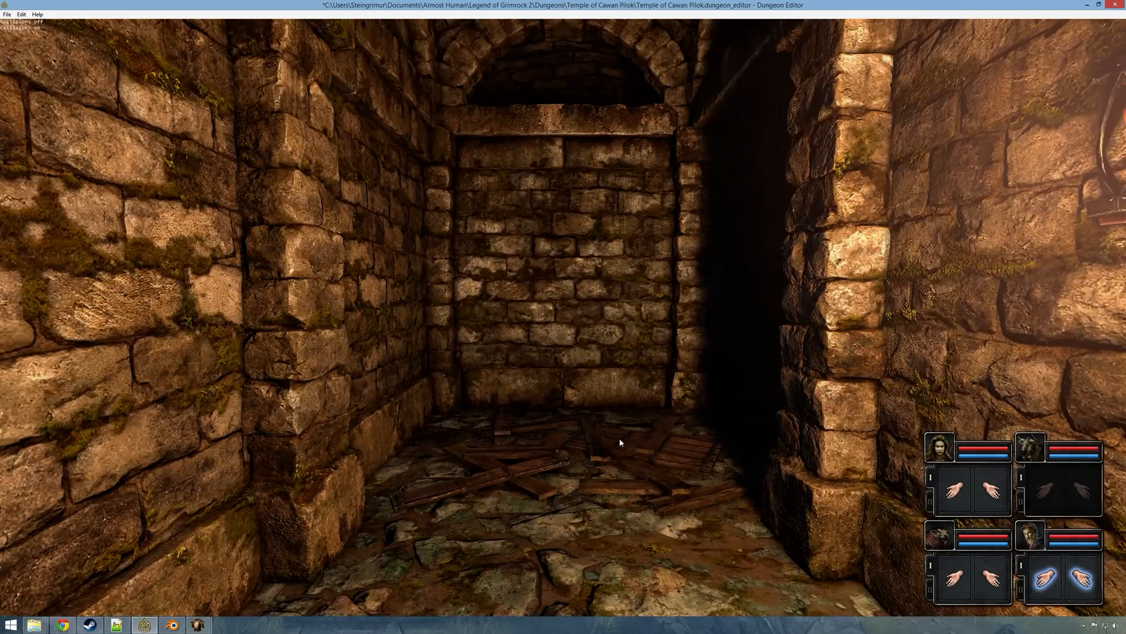
pyautogui.press('w')
pyautogui.press('s')
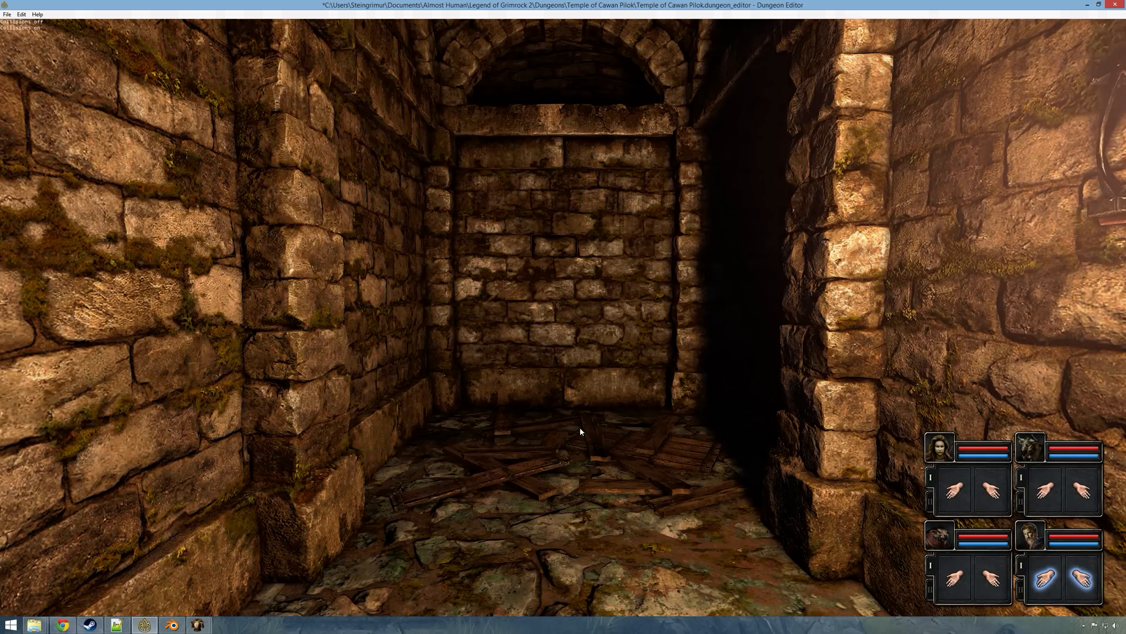
pyautogui.press('w')
pyautogui.moveTo(575, 402); pyautogui.dragTo(586, 498, button='right')
pyautogui.press('e')
pyautogui.press('q')
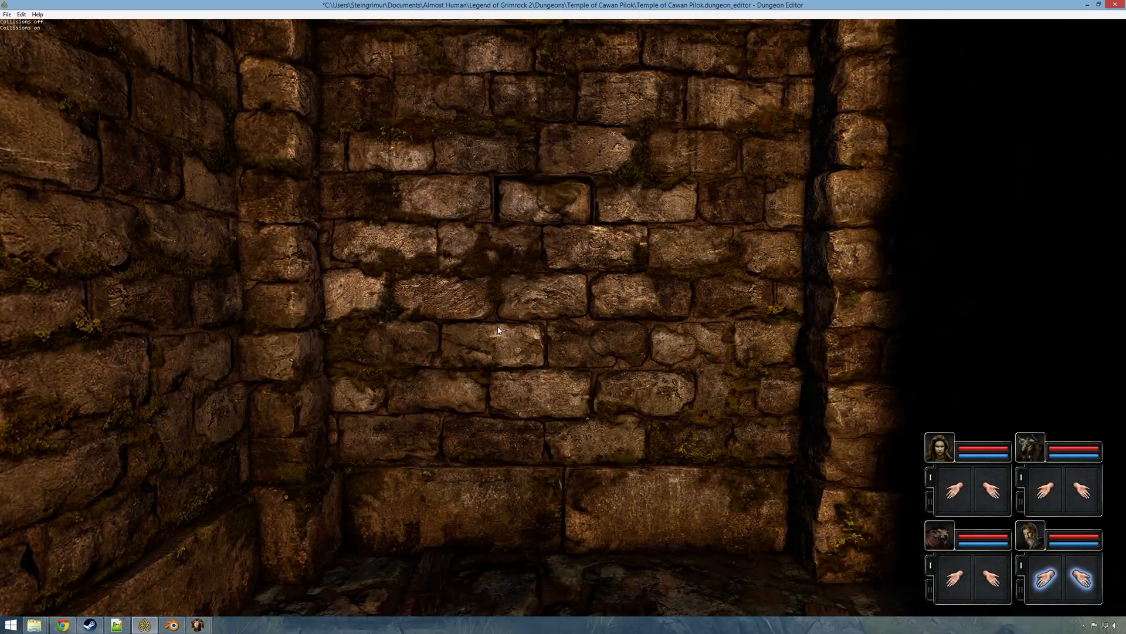
# Step: Turn collisions off to get behind the breakable wall, turn them on again and examine the wall's back side
pyautogui.press('d')
pyautogui.press('c')
pyautogui.press('w')
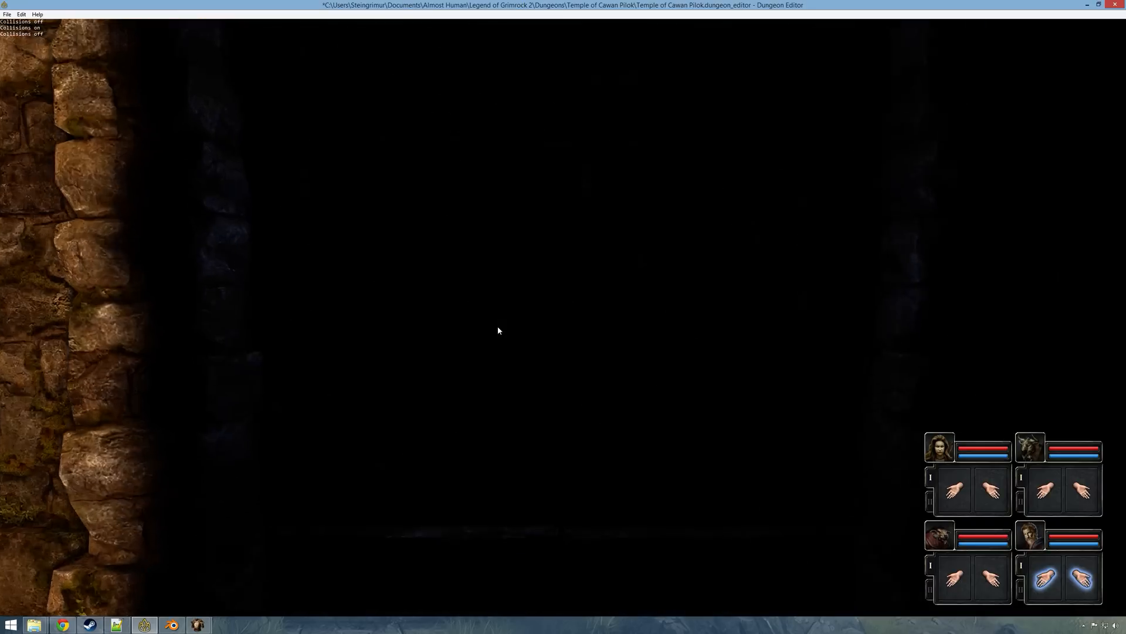
pyautogui.press('c')
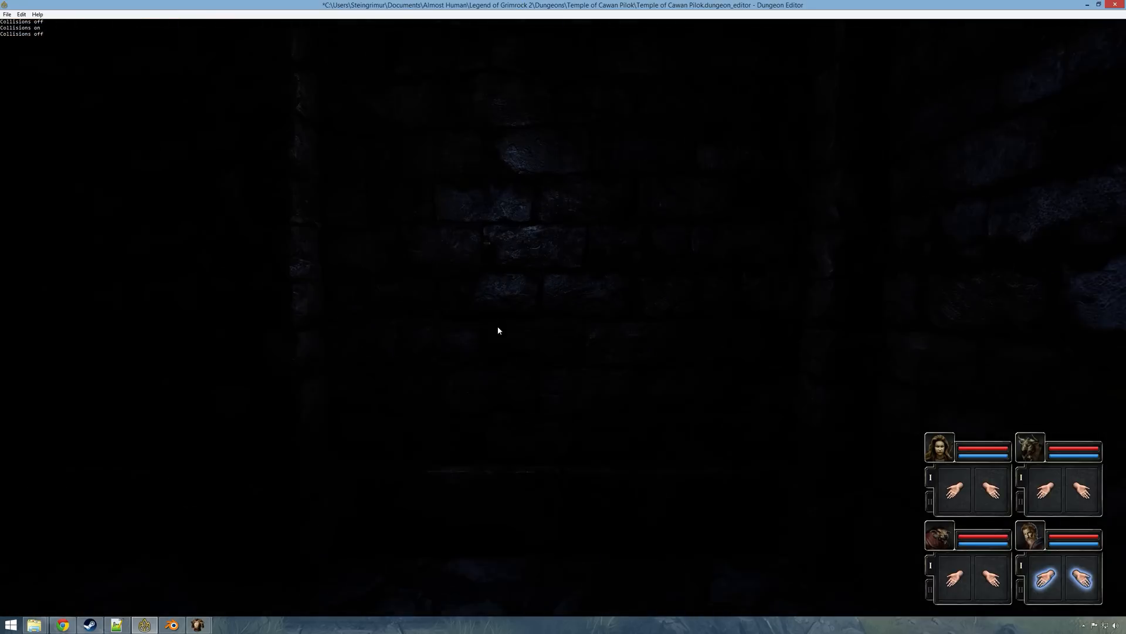
pyautogui.press('q')
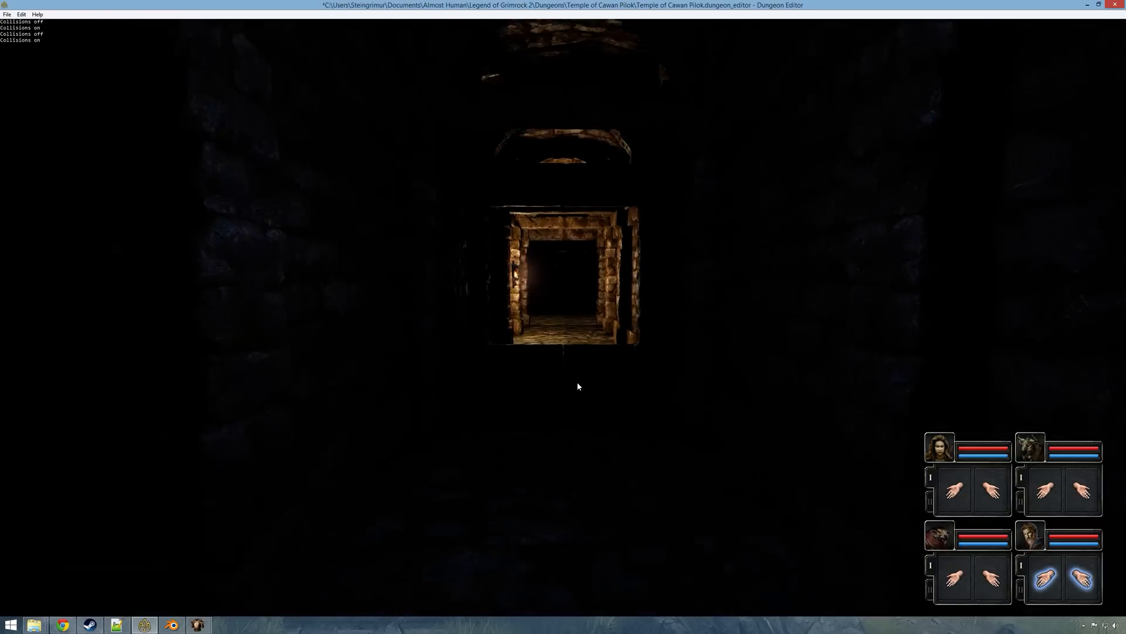
pyautogui.press('w')
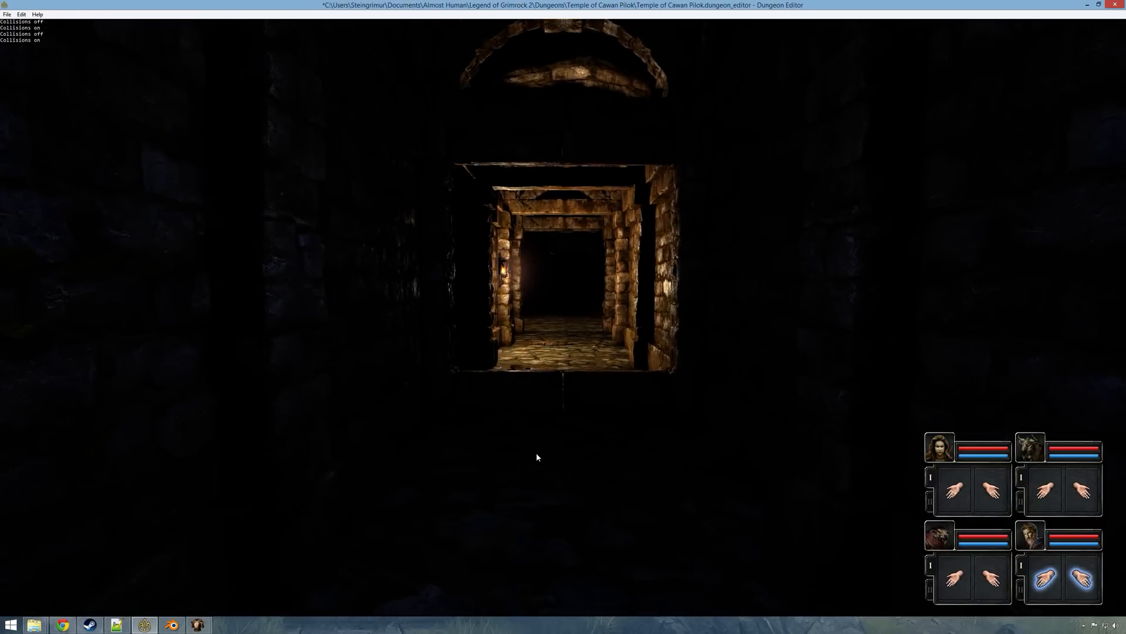
pyautogui.moveTo(547, 474); pyautogui.dragTo(490, 396, button='right')
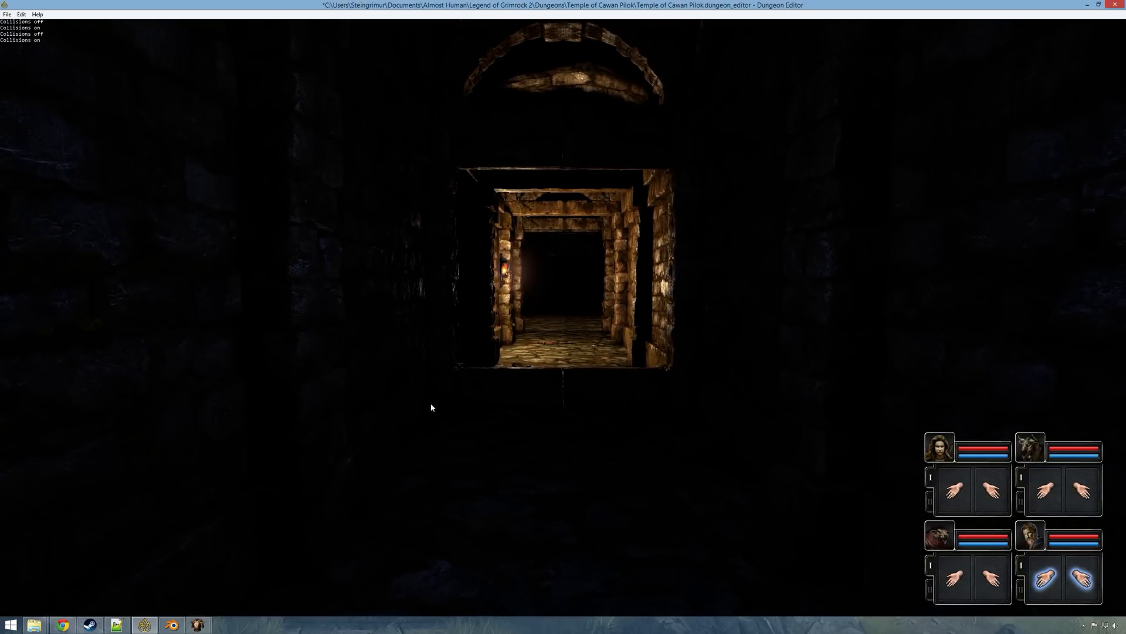
# Step: Attack the breakable wall from behind with the two front champions until it collapses, step through and look back at the rubble
pyautogui.rightClick(962, 498)
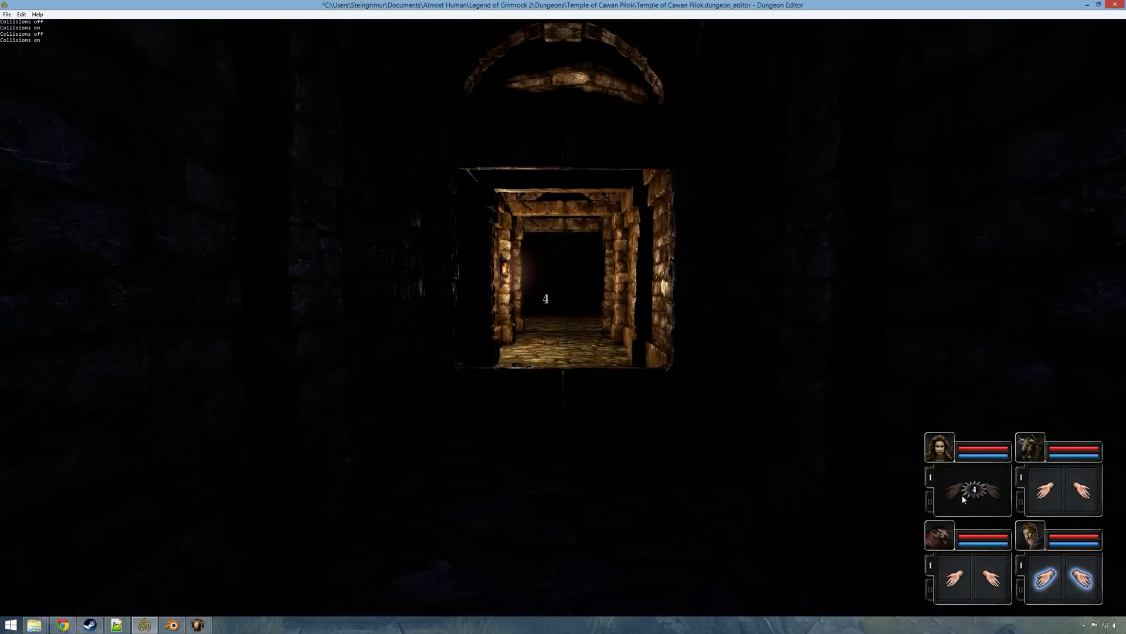
pyautogui.rightClick(1054, 487)
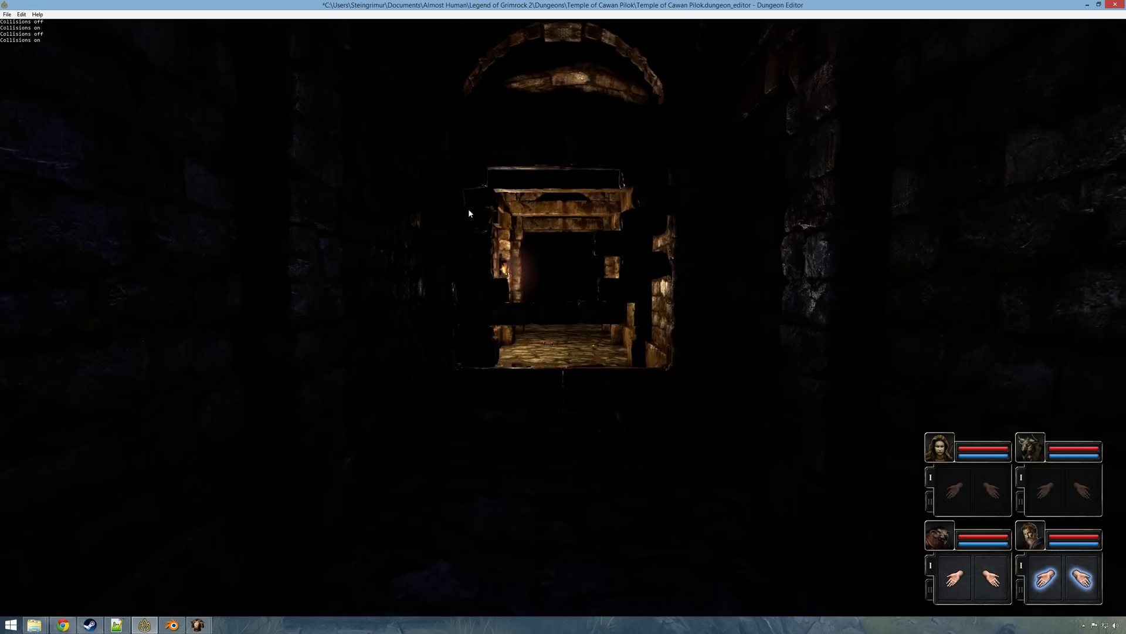
pyautogui.rightClick(962, 493)
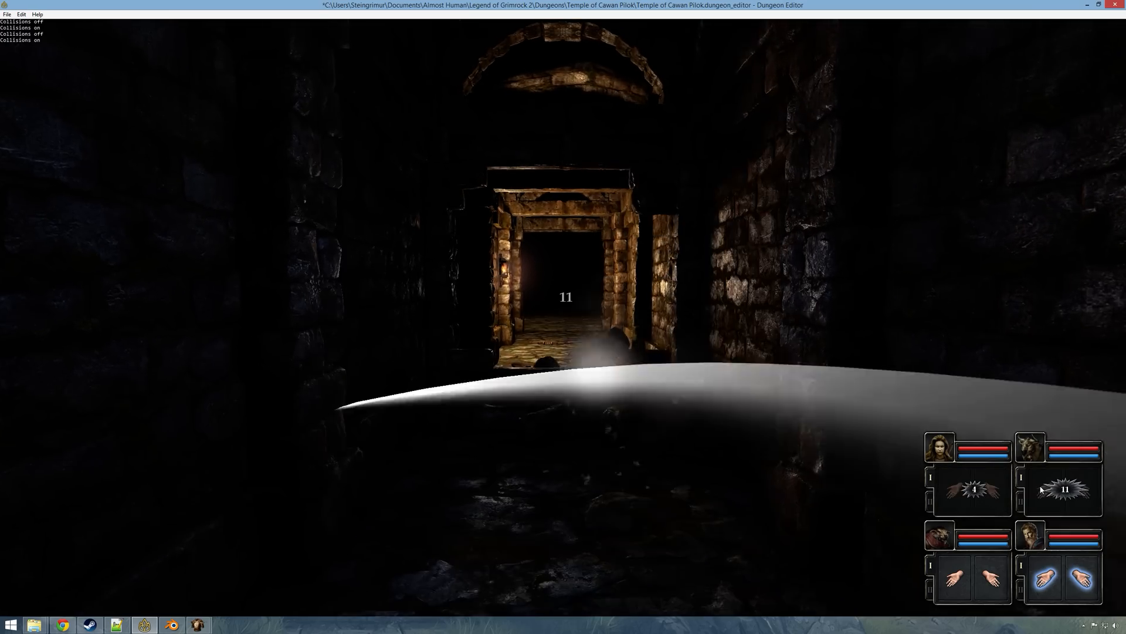
pyautogui.press('w')
pyautogui.press('e')
pyautogui.press('e')
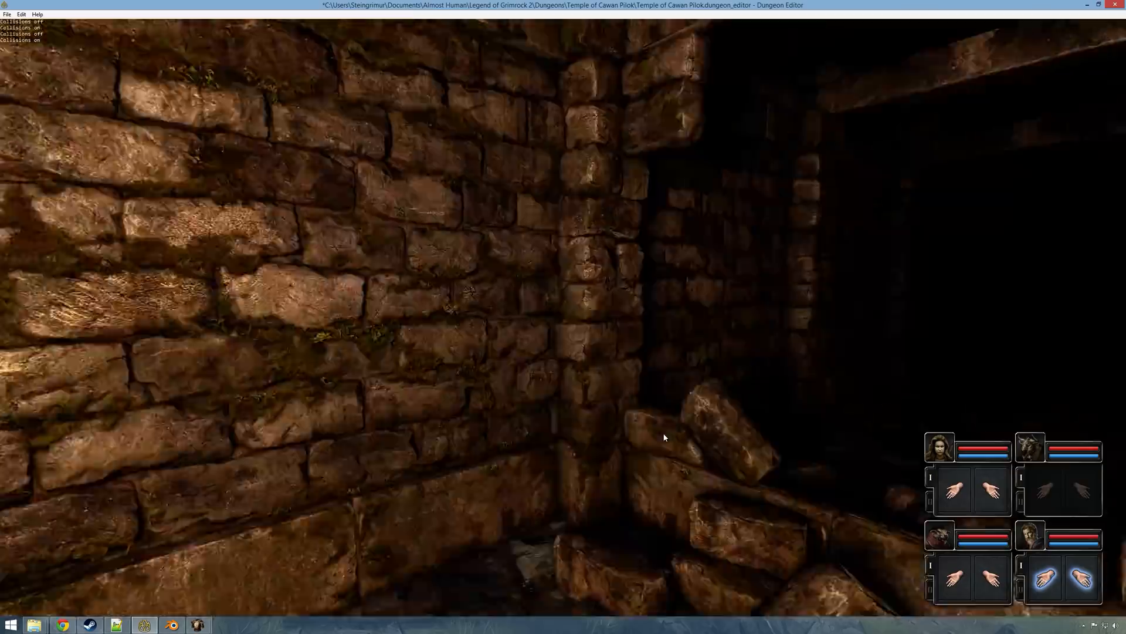
# Step: Walk through the corridors around the collapsed wall, look back at the opening and leave the full-screen preview
pyautogui.press('w')
pyautogui.press('w')
pyautogui.press('w')
pyautogui.press('w')
pyautogui.press('w')
pyautogui.press('w')
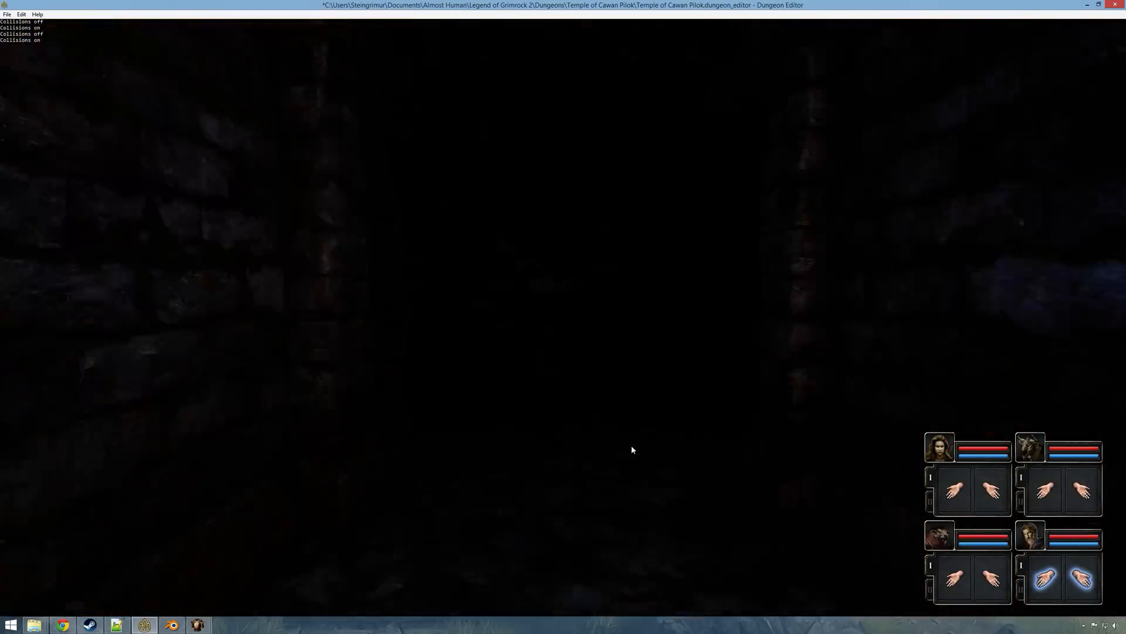
pyautogui.press('e')
pyautogui.press('e')
pyautogui.press('s')
pyautogui.press('w')
pyautogui.press('F5')
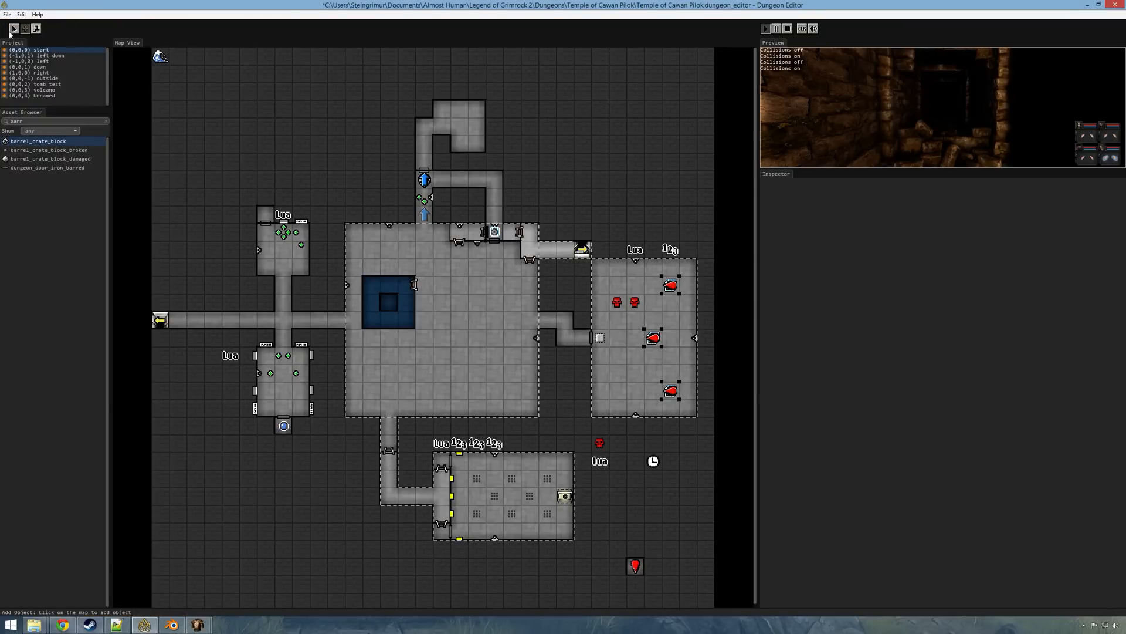
# Step: Paint one floor tile that connects the side corridor with the room beyond the breakable wall
pyautogui.click(424, 173)
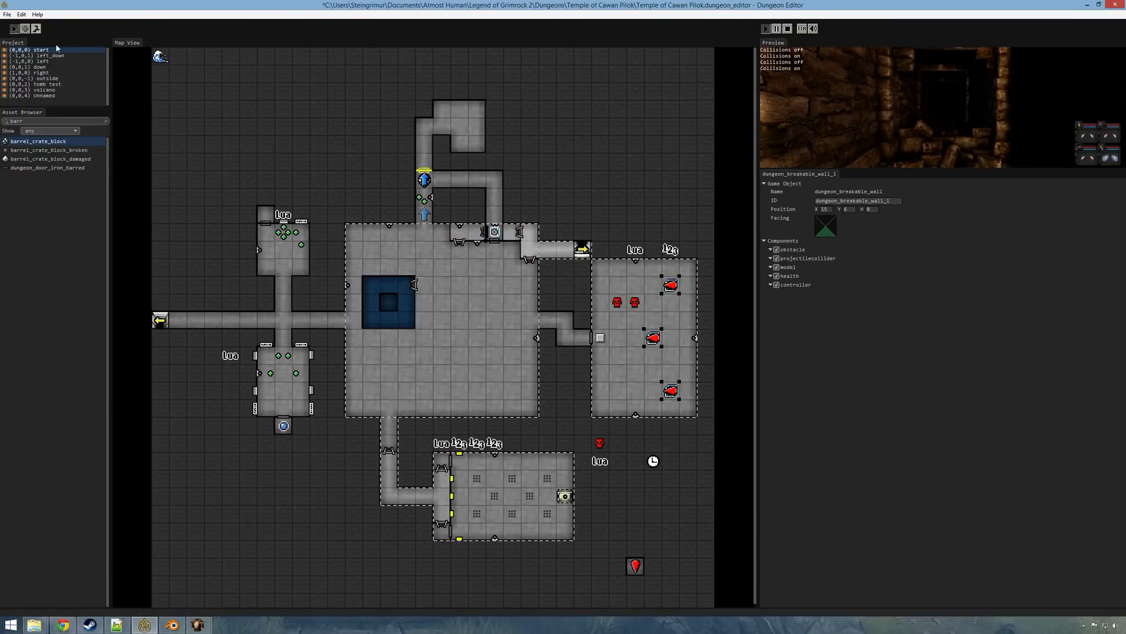
pyautogui.click(36, 28)
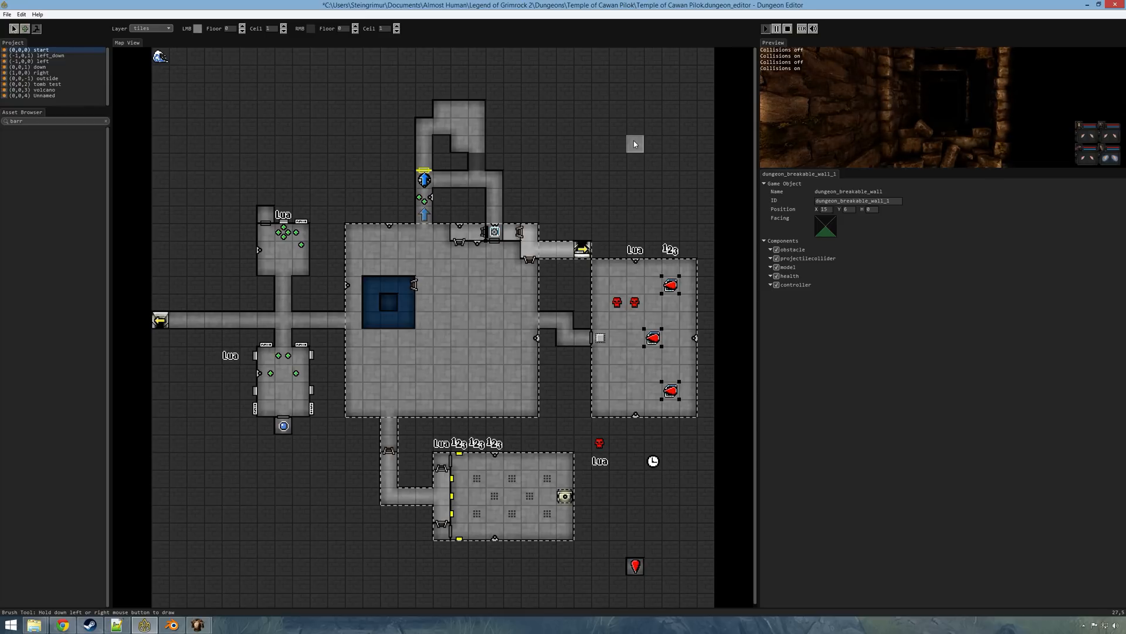
pyautogui.click(429, 179)
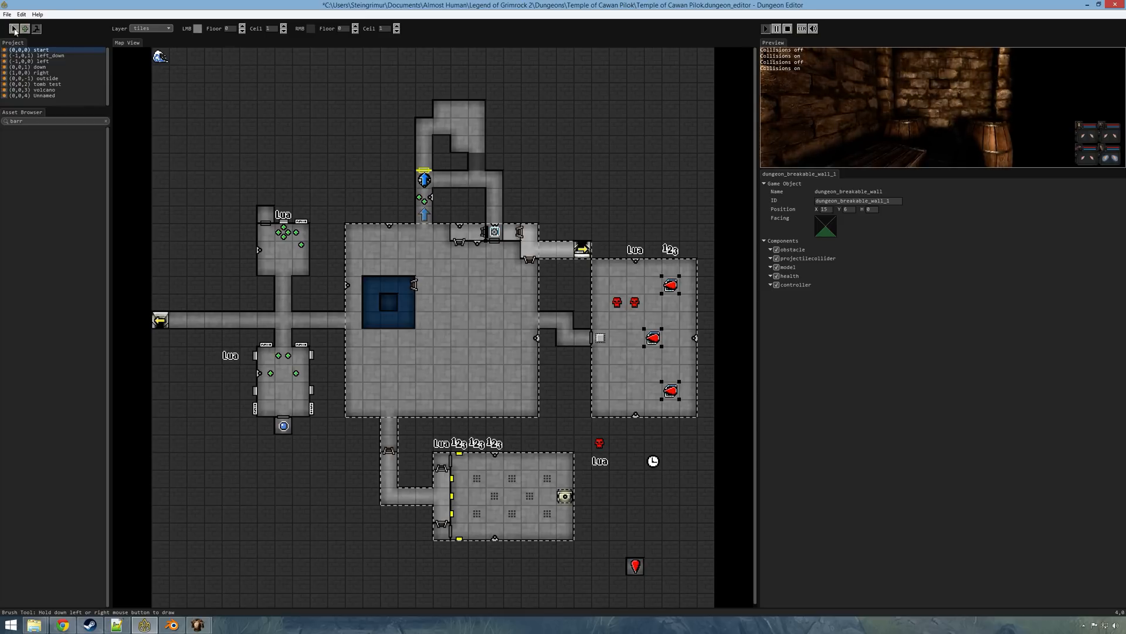
# Step: Select the barrel_crate_block in front of the breakable wall and delete it
pyautogui.click(13, 29)
pyautogui.click(425, 181)
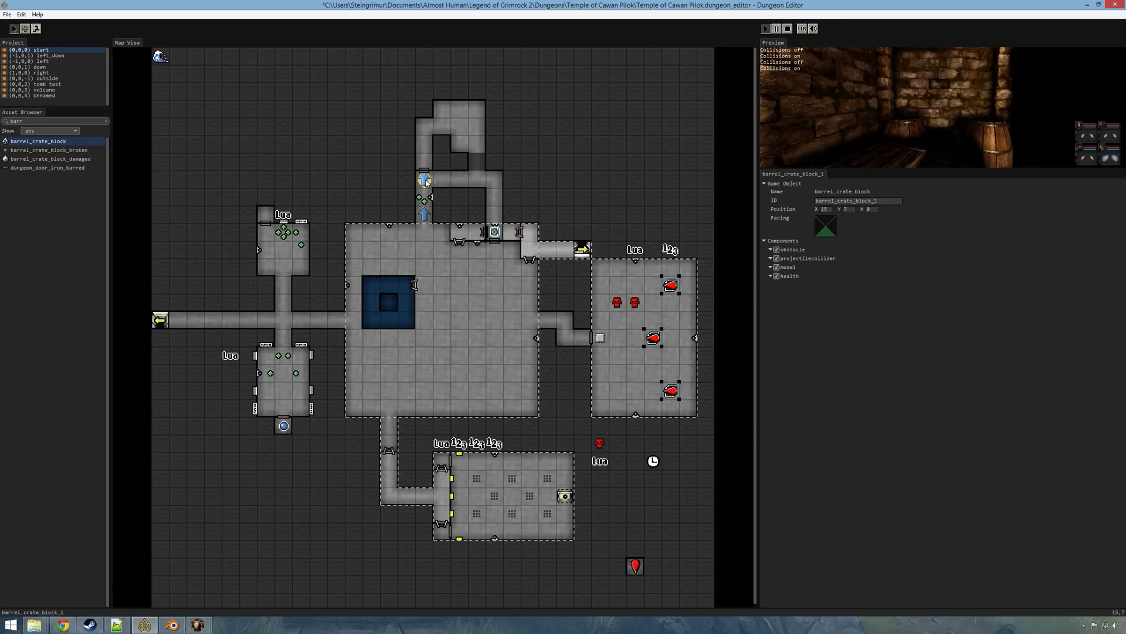
pyautogui.press('Delete')
# Step: Restart the full-screen preview and walk through the new connecting passage to view the breakable wall from behind
pyautogui.click(818, 99)
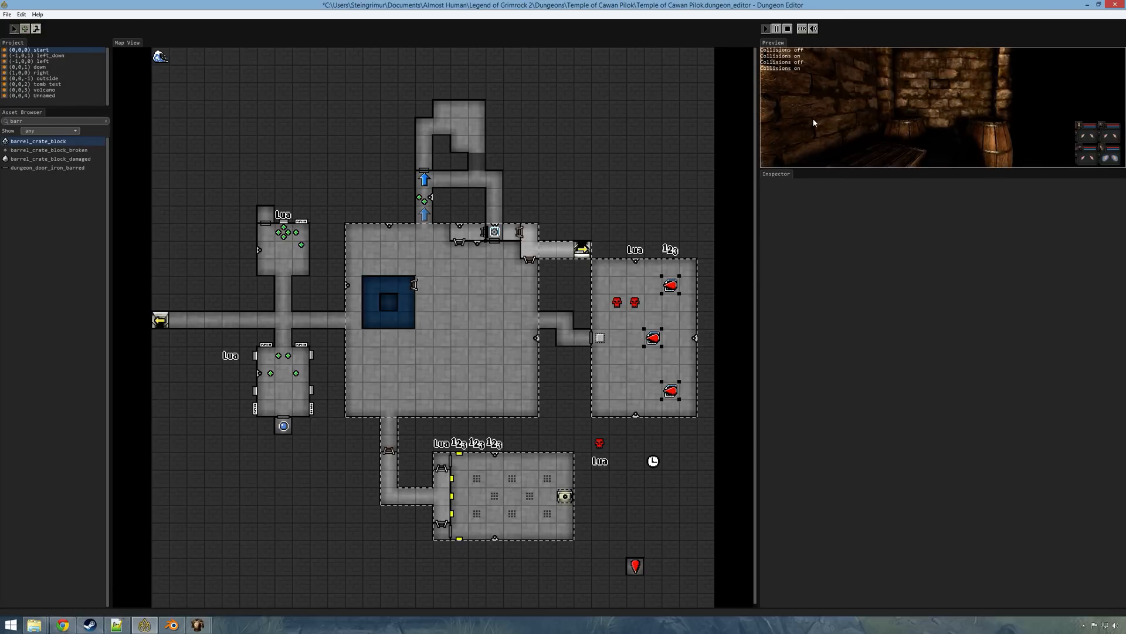
pyautogui.click(802, 29)
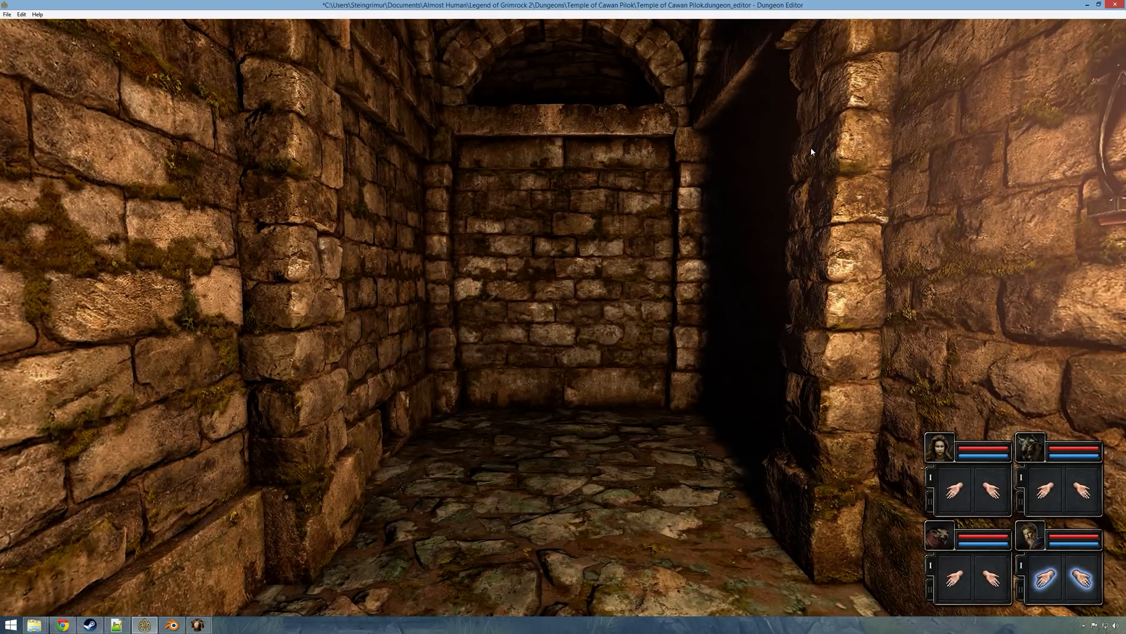
pyautogui.press('w')
pyautogui.press('e')
pyautogui.press('w')
pyautogui.press('w')
pyautogui.press('e')
pyautogui.press('q')
pyautogui.press('w')
pyautogui.press('e')
pyautogui.press('w')
pyautogui.press('q')
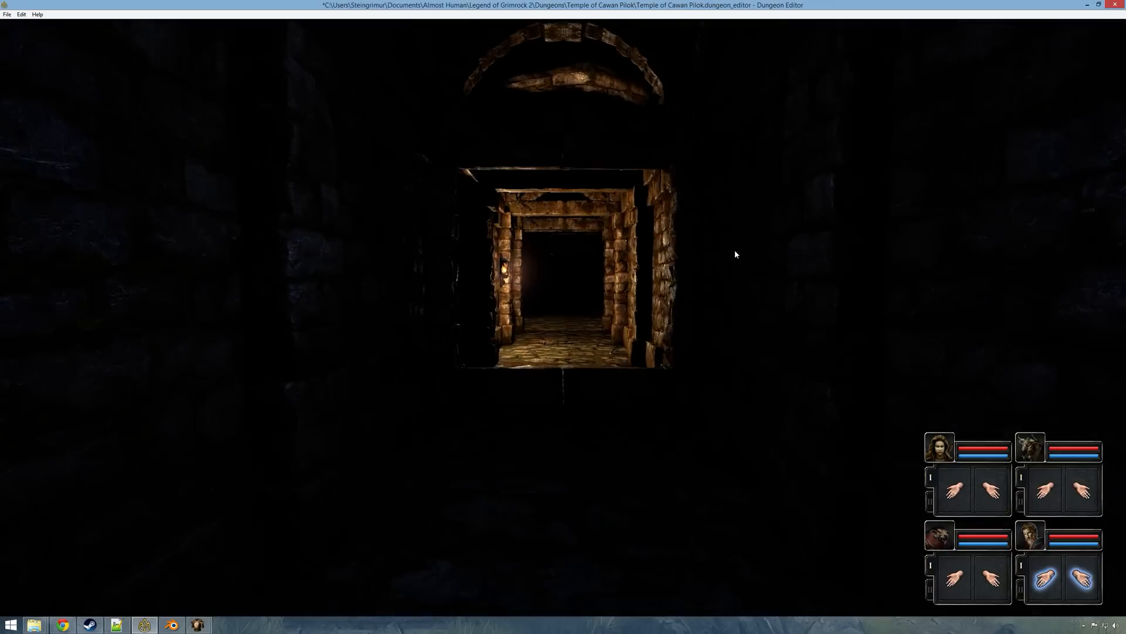
# Step: Leave the full-screen preview, clear the asset search and paint the connecting tile back to dungeon_wall
pyautogui.press('Escape')
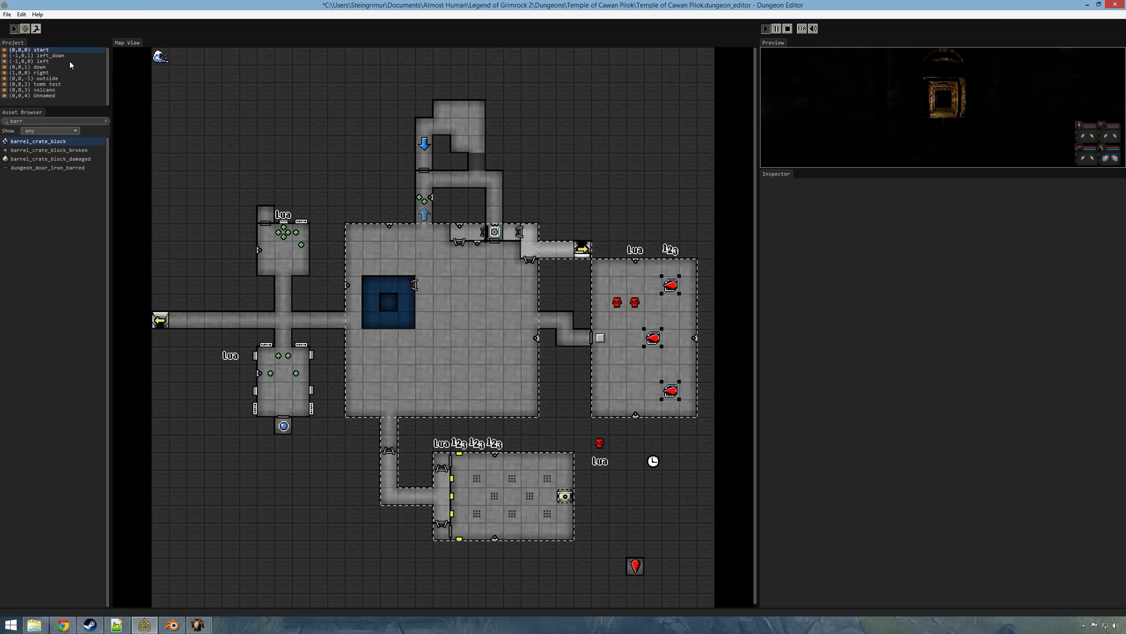
pyautogui.click(37, 31)
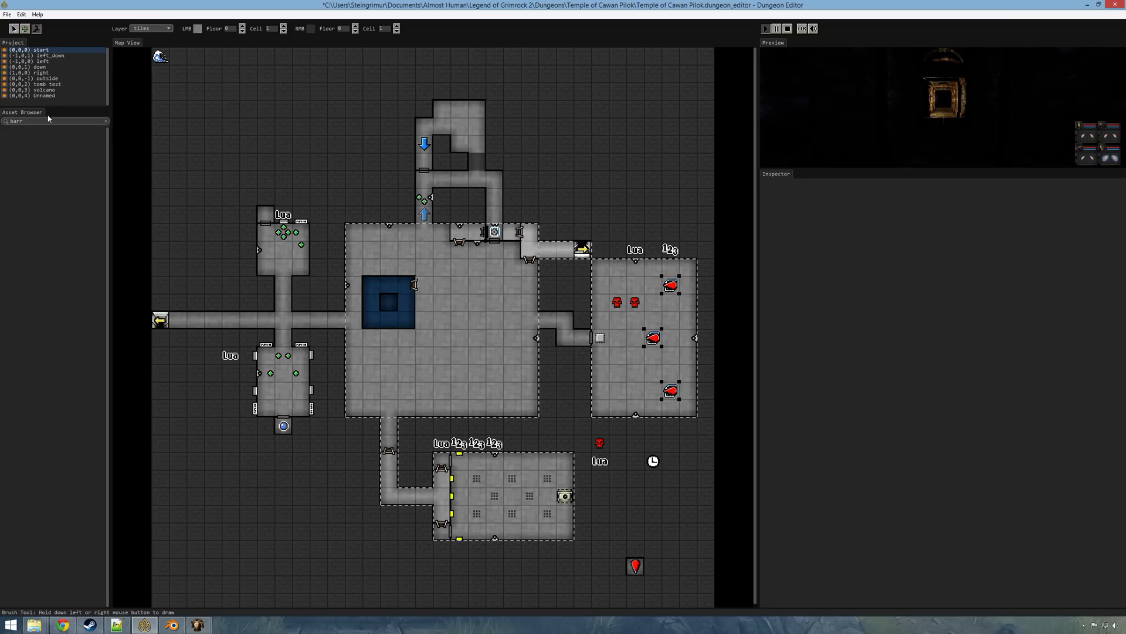
pyautogui.click(107, 122)
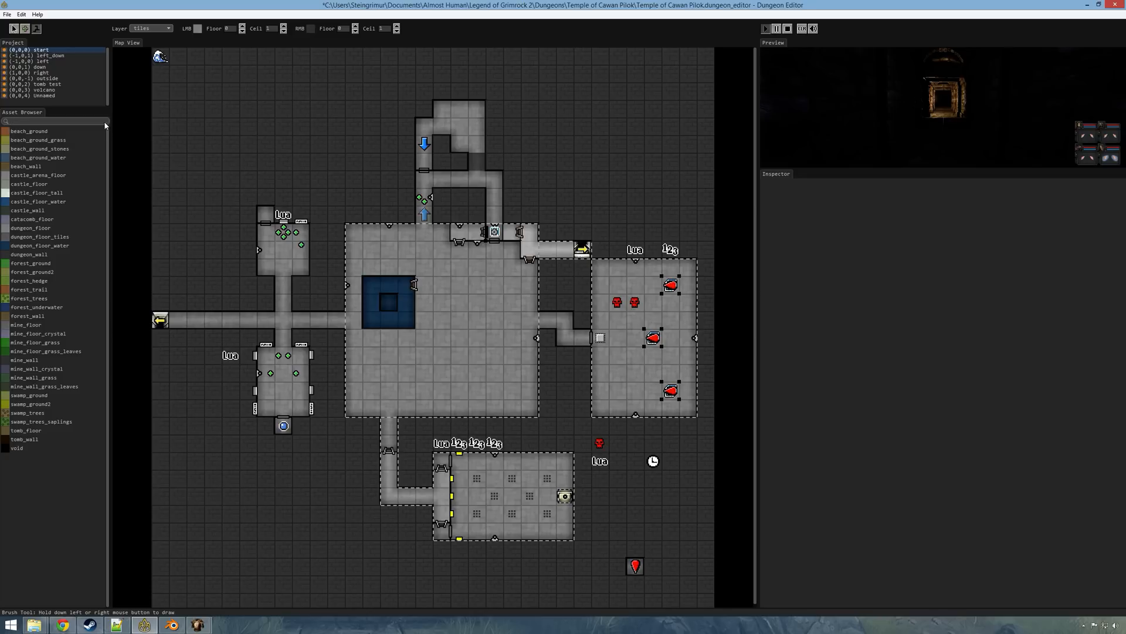
pyautogui.click(36, 256)
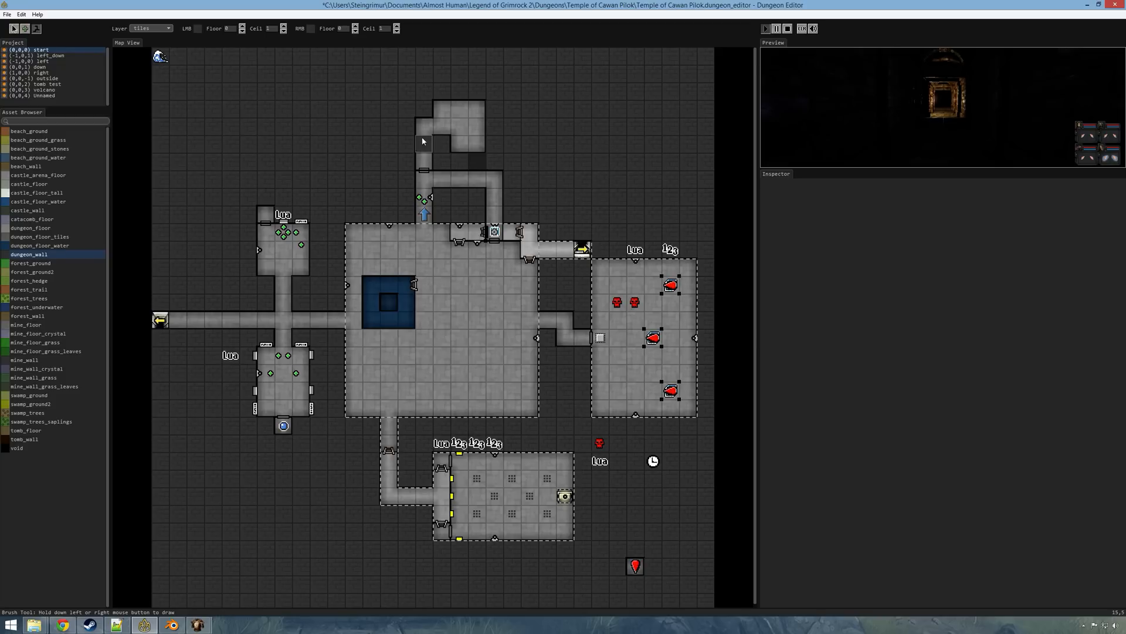
# Step: Restart the full-screen preview, walk up to the breakable wall, check the automap there and step back
pyautogui.click(787, 29)
pyautogui.click(766, 30)
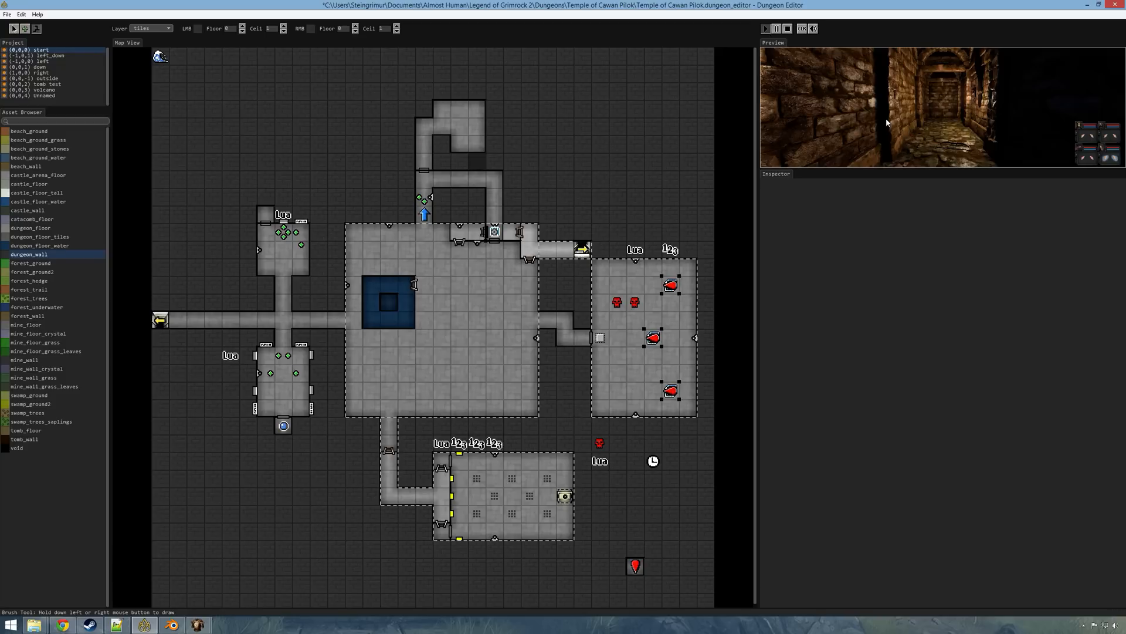
pyautogui.press('space')
pyautogui.press('w')
pyautogui.press('w')
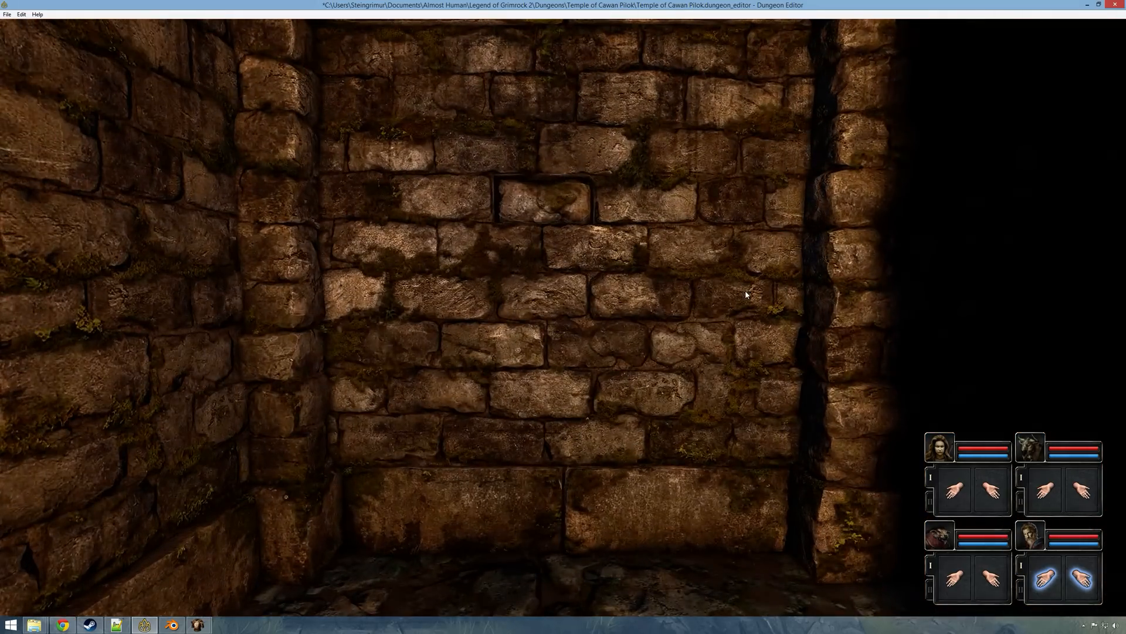
pyautogui.press('Tab')
pyautogui.press('Tab')
pyautogui.press('s')
pyautogui.press('s')
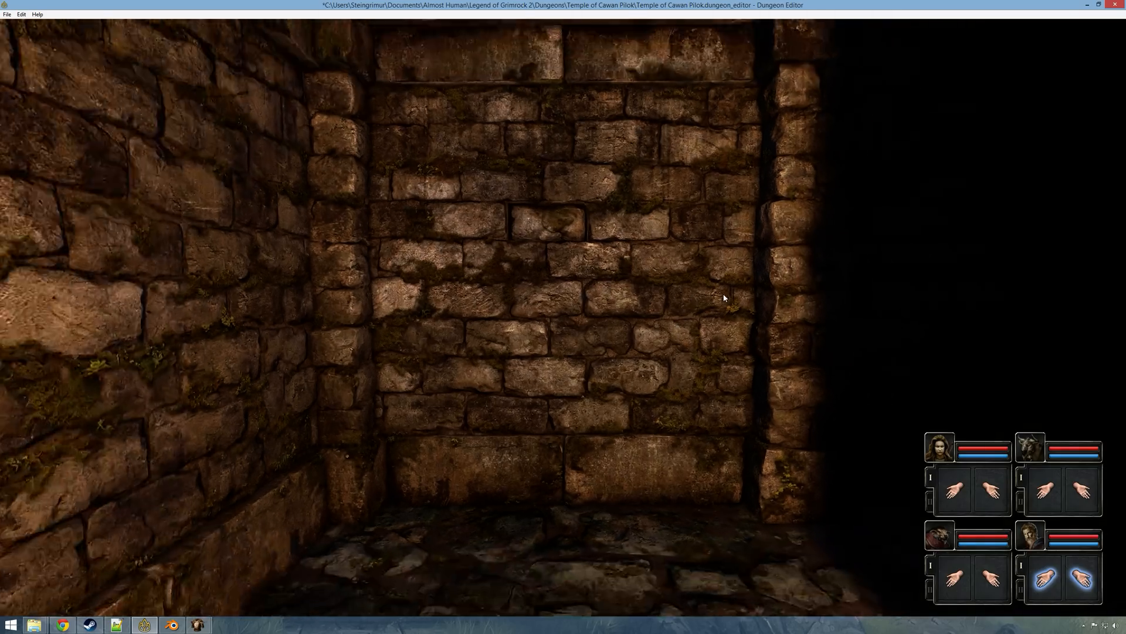
# Step: Glance at the wall's automapTile line in Notepad++ and reload the project in Dungeon Editor, saving its changes
pyautogui.press('space')
pyautogui.press('space')
pyautogui.click(116, 624)
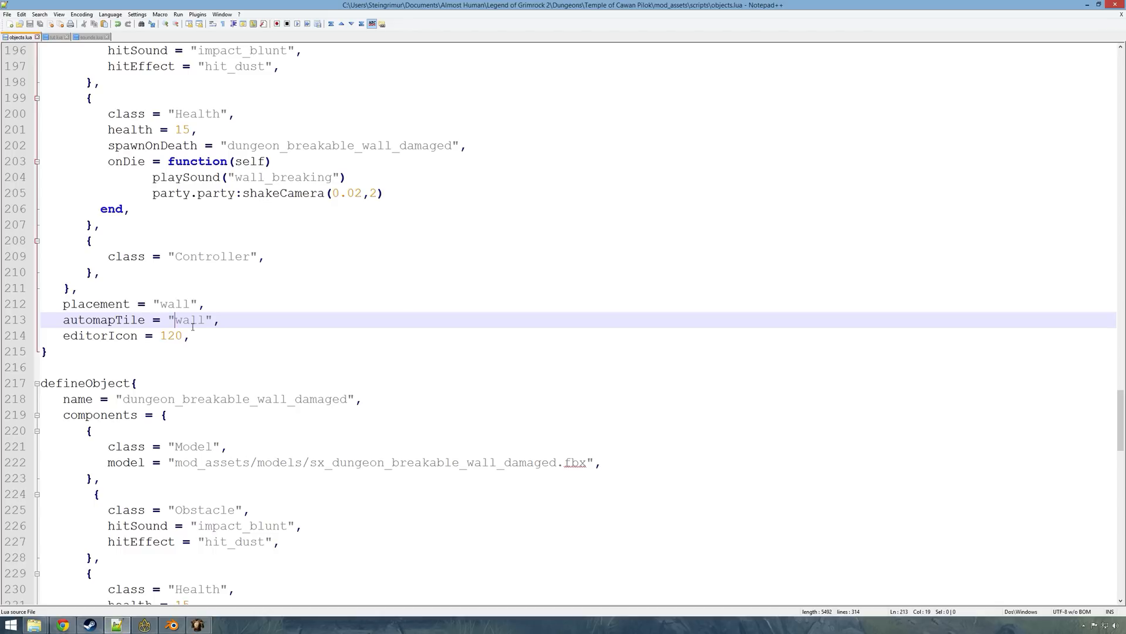
pyautogui.click(141, 624)
pyautogui.hotkey('alt', 'F4')
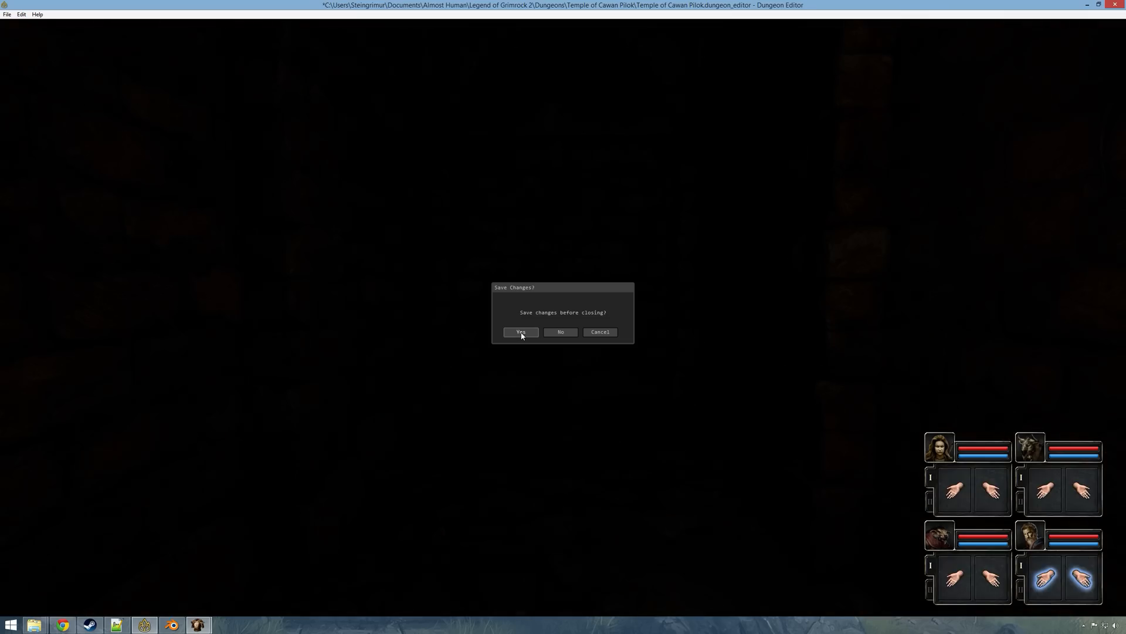
pyautogui.click(521, 331)
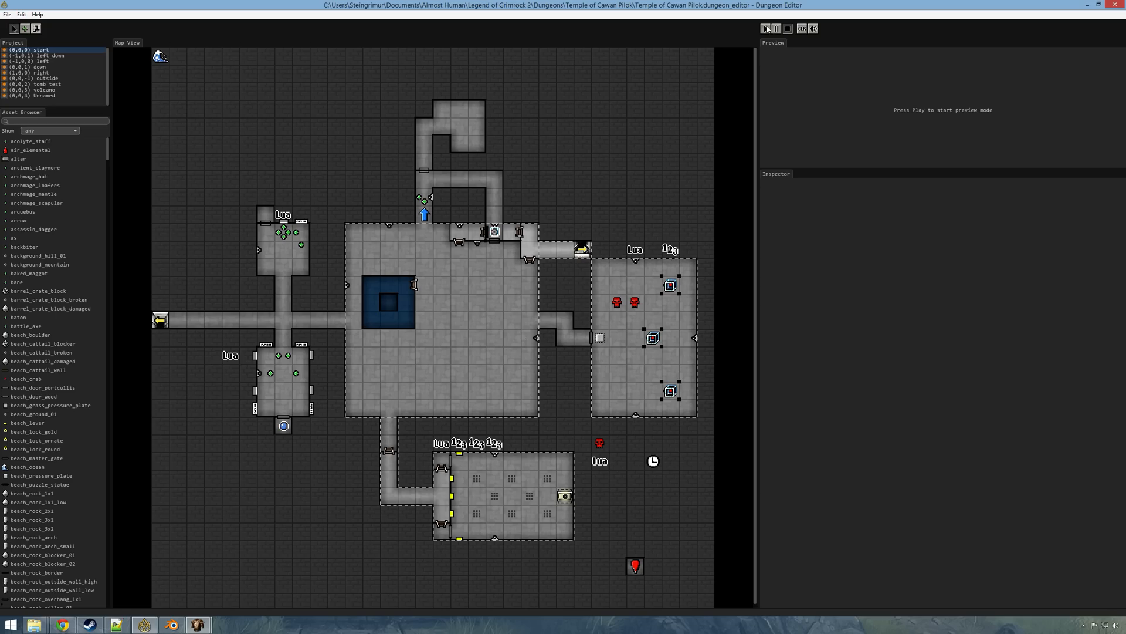
# Step: Run the full-screen preview, check the automap in front of the breakable wall and strike the wall with the first two champions
pyautogui.click(767, 28)
pyautogui.hotkey('ctrl', 'f')
pyautogui.press('w')
pyautogui.press('m')
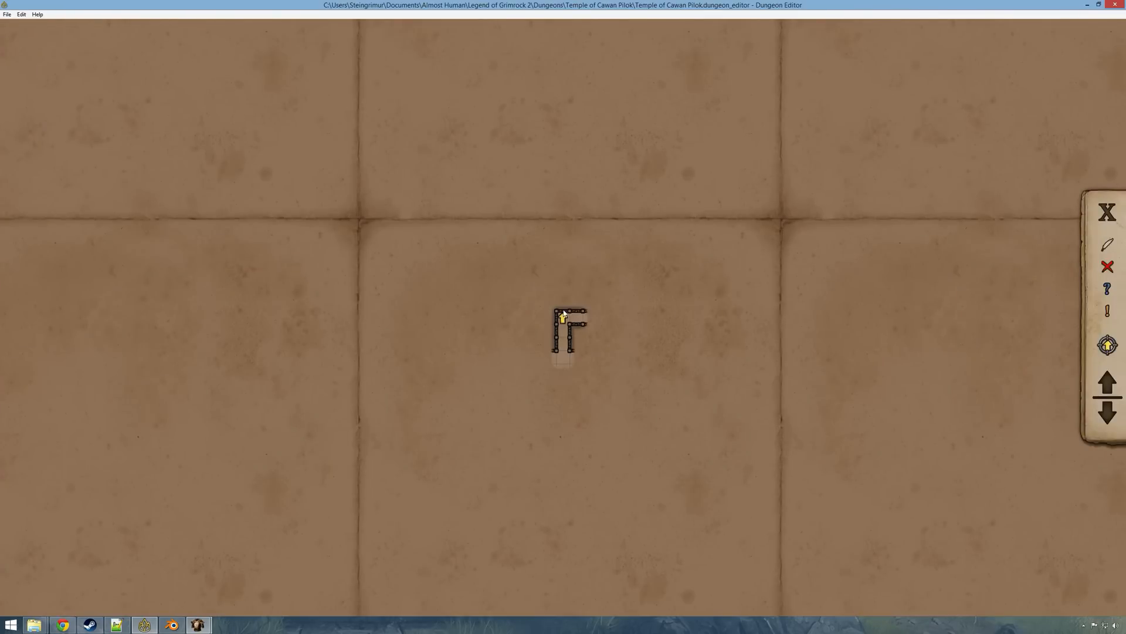
pyautogui.moveTo(565, 322); pyautogui.dragTo(530, 298)
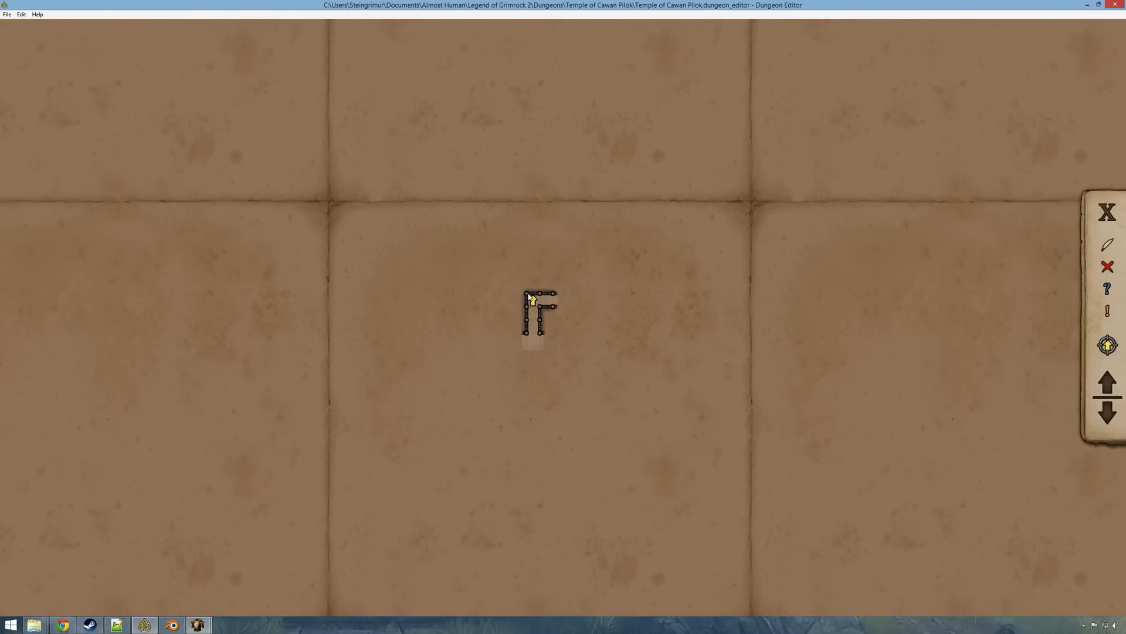
pyautogui.press('m')
pyautogui.rightClick(952, 497)
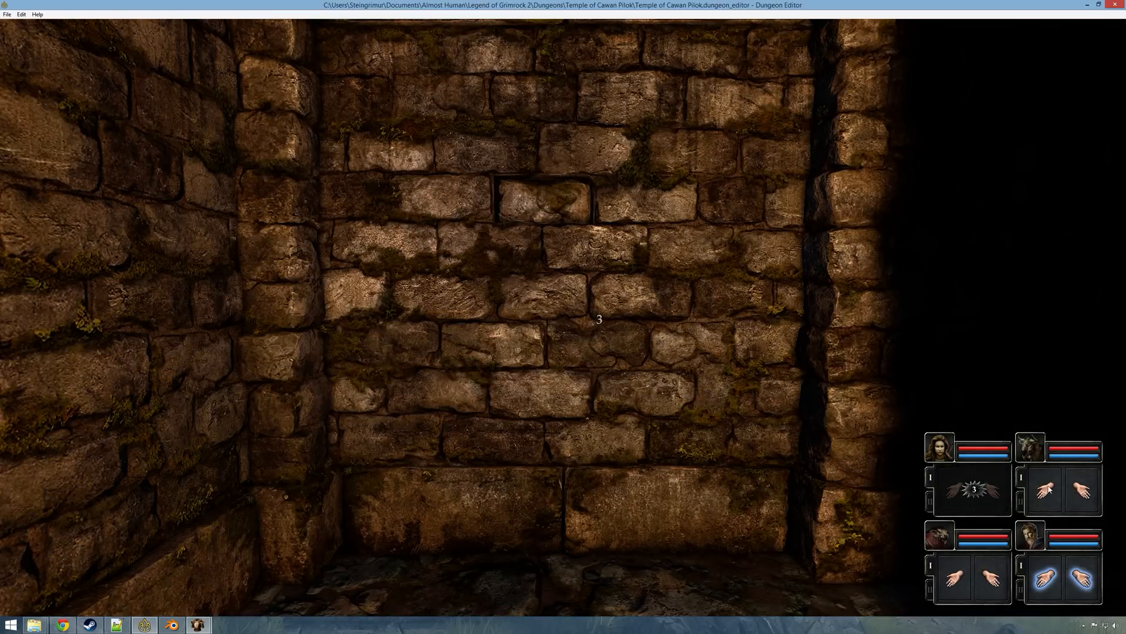
pyautogui.rightClick(1043, 495)
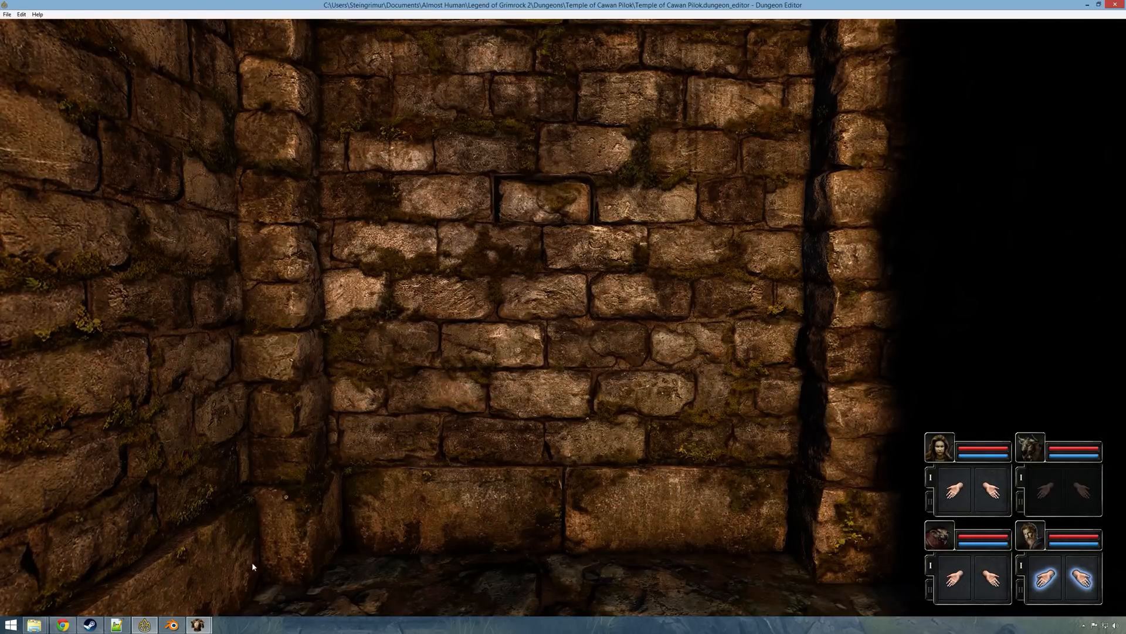
# Step: Switch to Notepad++ and compare the automapTile setting of dungeon_breakable_wall_damaged with that of dungeon_breakable_wall in objects.lua
pyautogui.click(116, 625)
pyautogui.scroll(-7, 349, 464)
pyautogui.moveTo(349, 463); pyautogui.dragTo(8, 462)
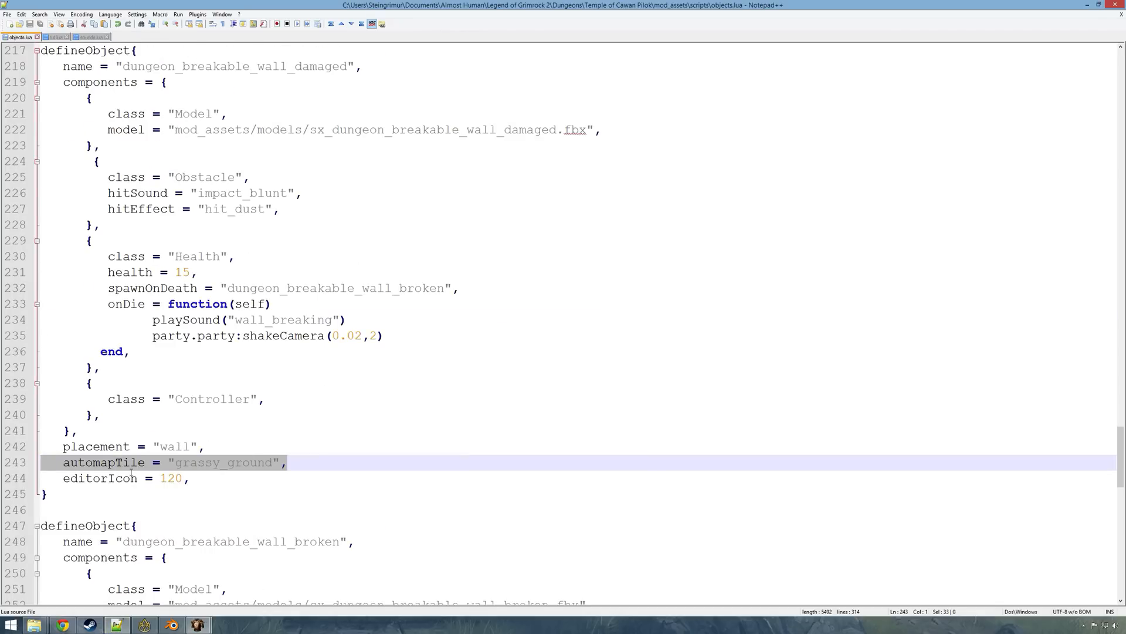
pyautogui.scroll(3, 130, 472)
pyautogui.scroll(-3, 130, 472)
pyautogui.scroll(9, 271, 360)
pyautogui.scroll(3, 195, 264)
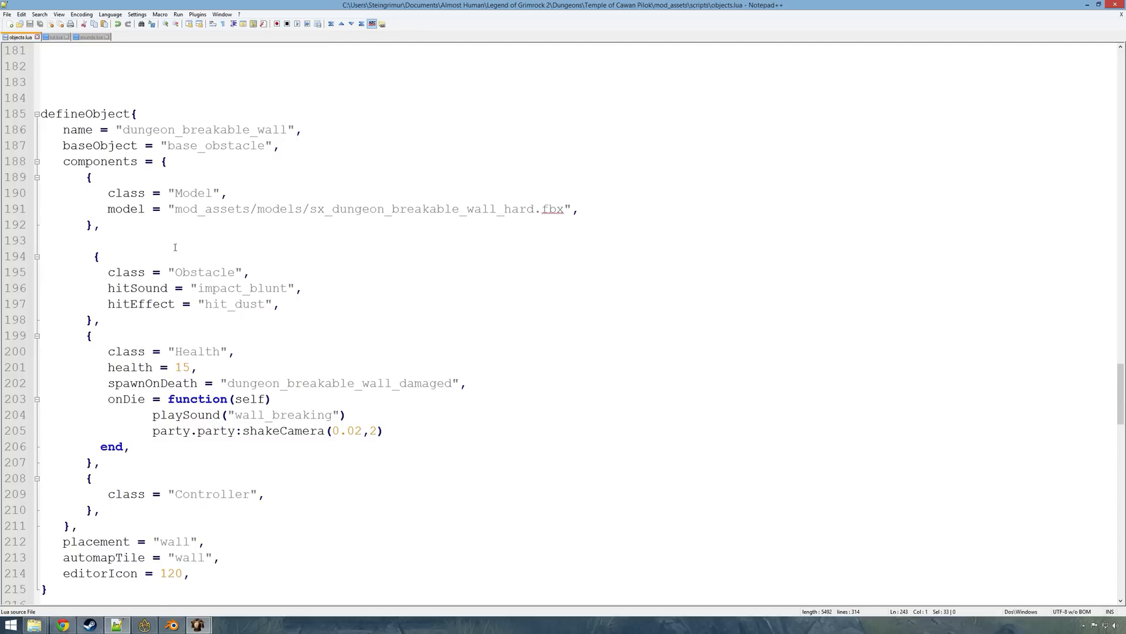
pyautogui.scroll(-8, 175, 247)
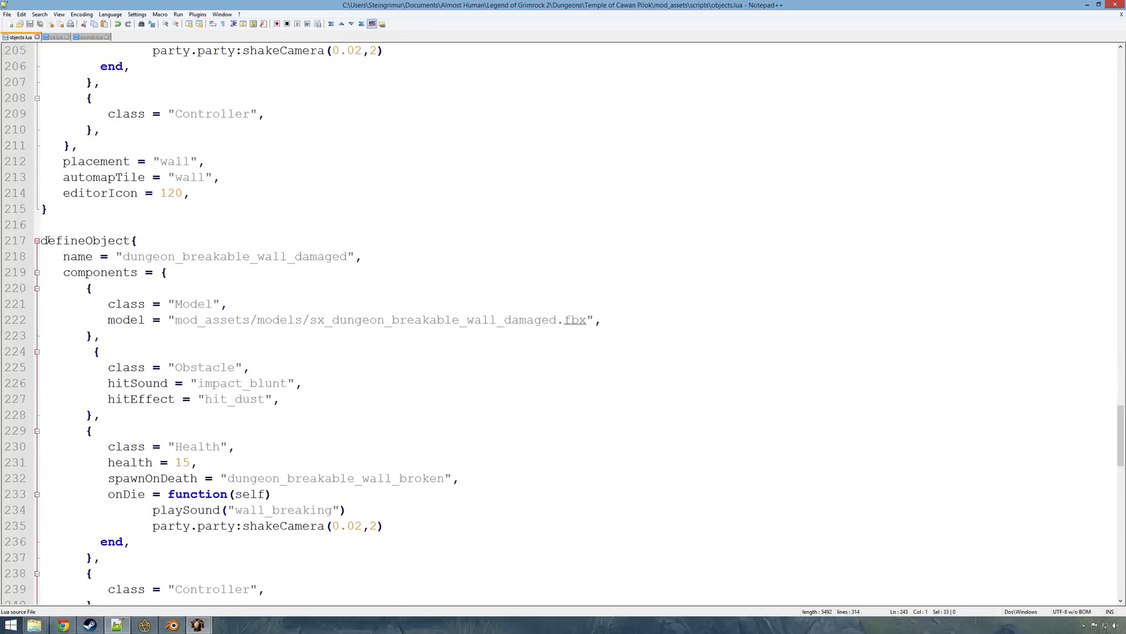
pyautogui.moveTo(41, 240); pyautogui.dragTo(460, 503)
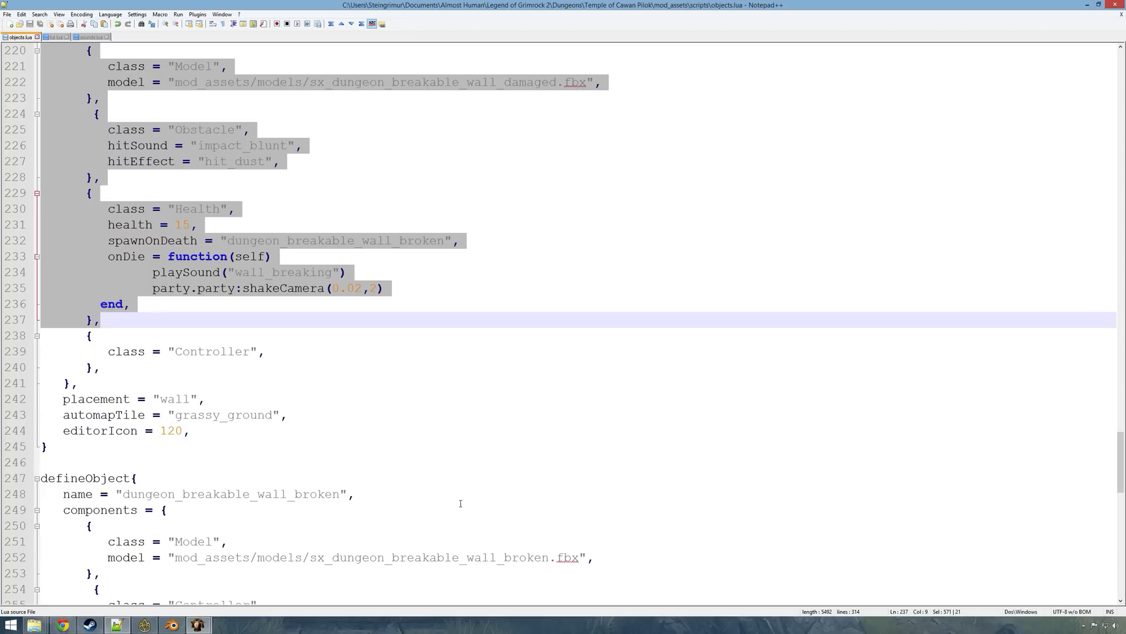
pyautogui.moveTo(297, 416); pyautogui.dragTo(33, 420)
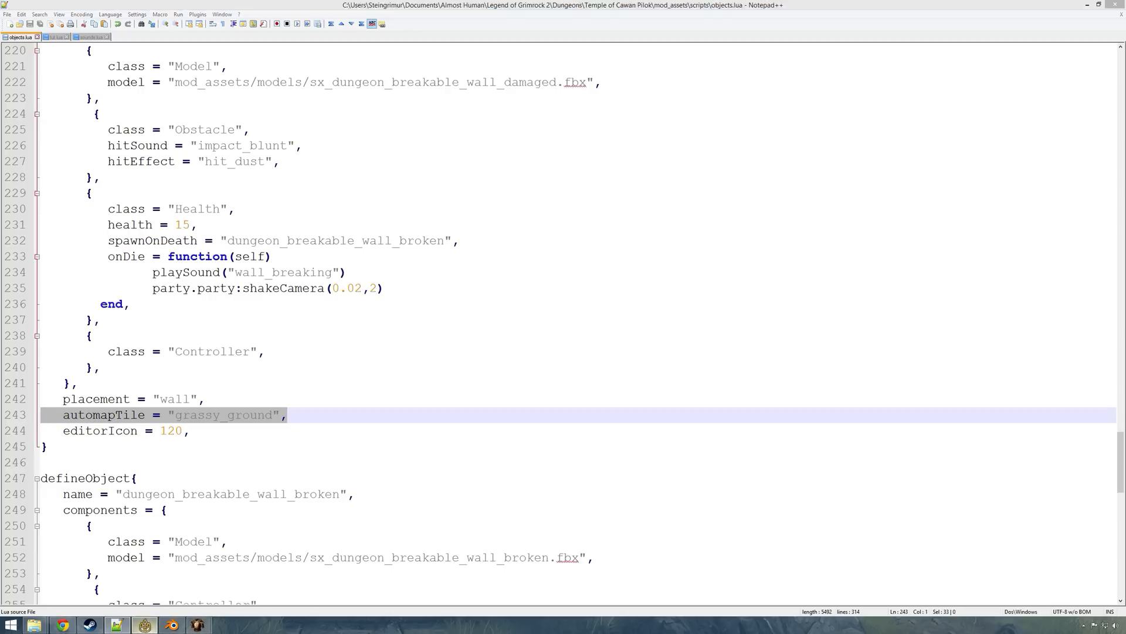
# Step: Return to the Dungeon Editor preview, strike the wall through its remaining damage stages and examine the automap in front of it
pyautogui.click(144, 625)
pyautogui.rightClick(960, 494)
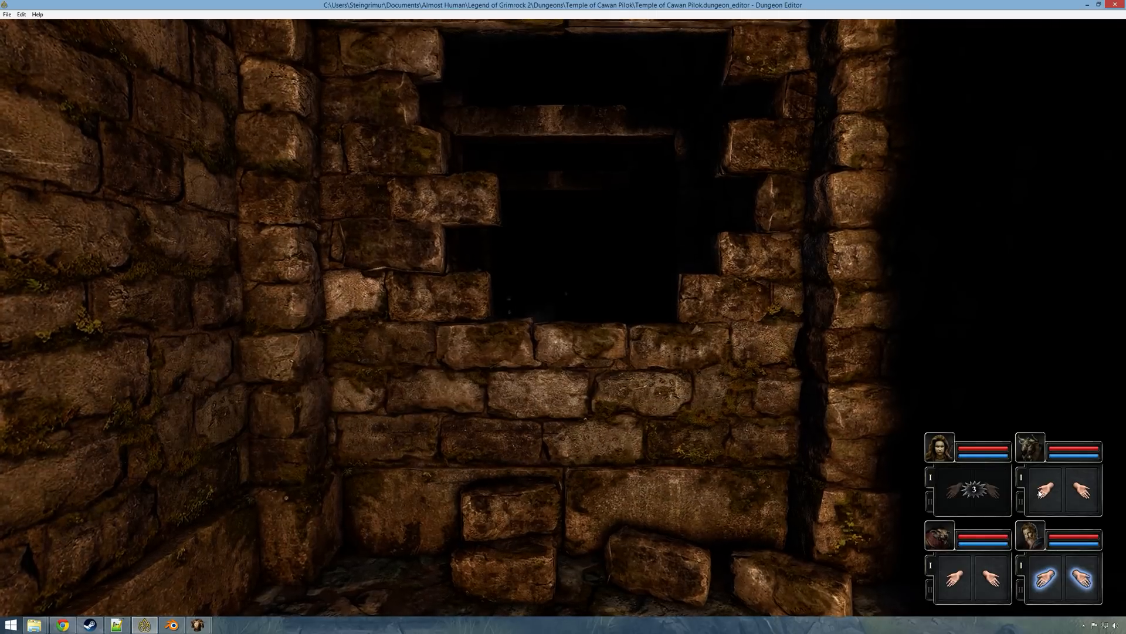
pyautogui.rightClick(1046, 491)
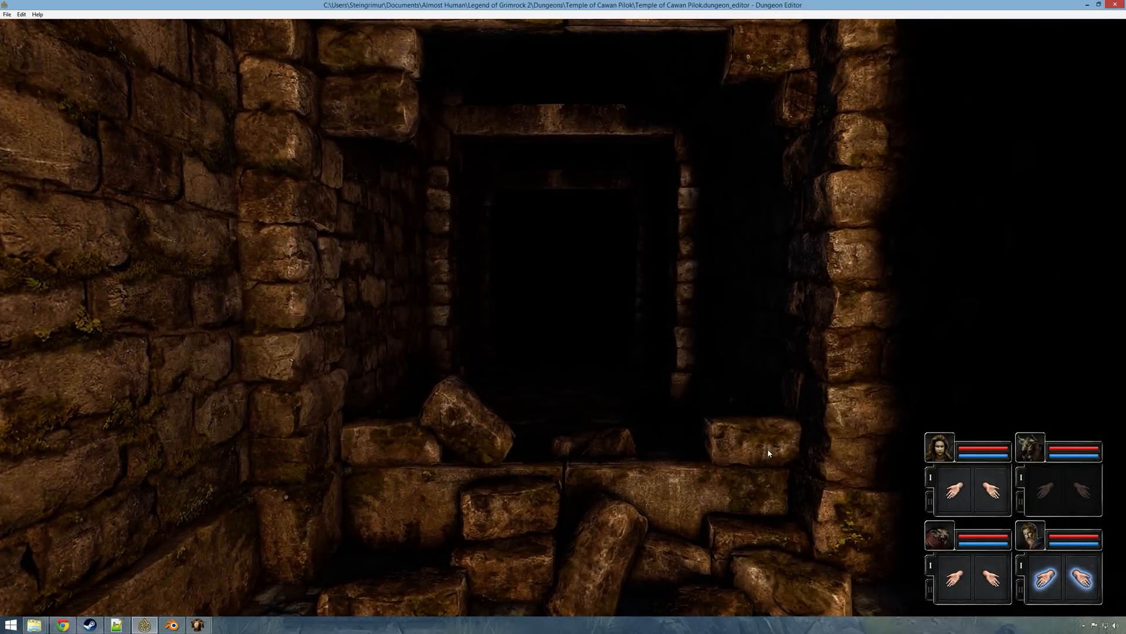
pyautogui.press('s')
pyautogui.press('w')
pyautogui.press('Escape')
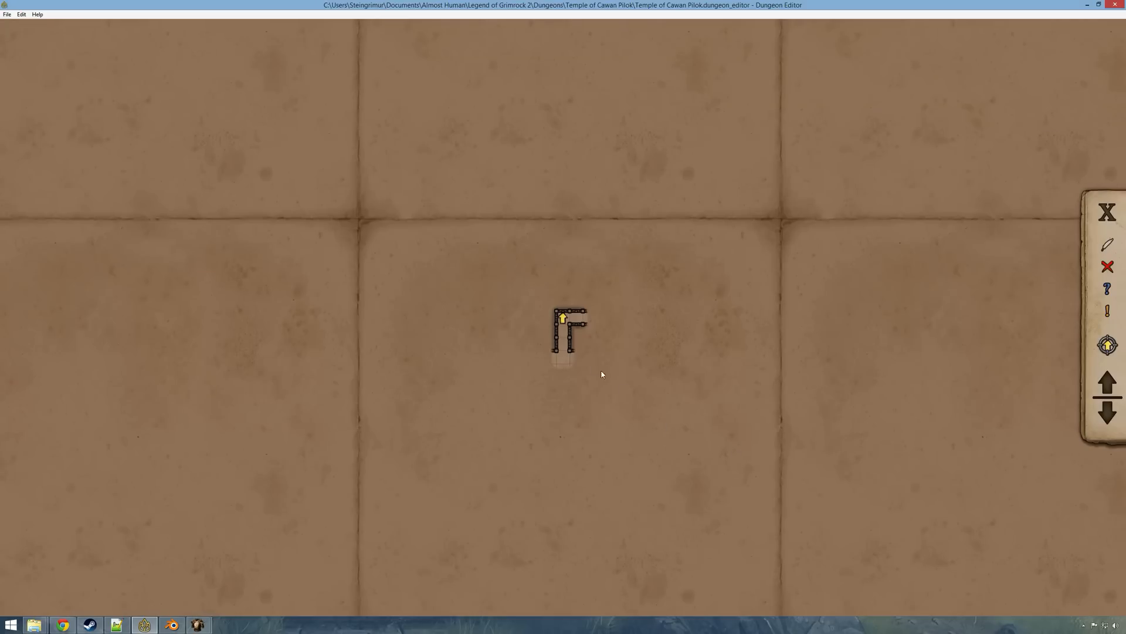
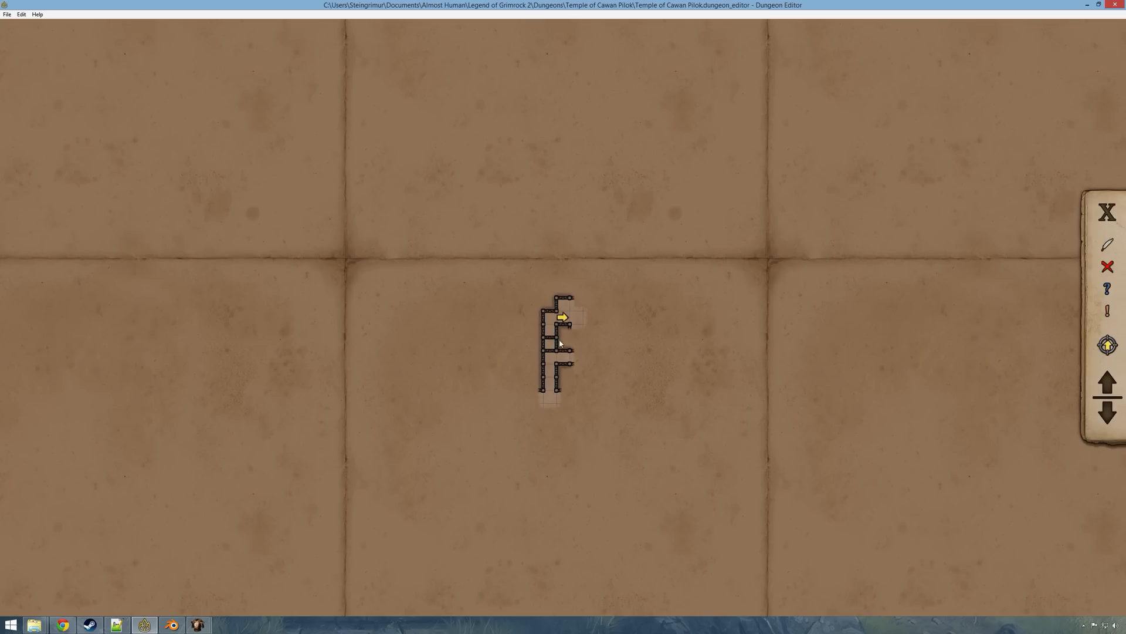
# Step: Walk back through the broken wall from behind and check the automap on its front side
pyautogui.press('Tab')
pyautogui.press('w')
pyautogui.press('q')
pyautogui.press('w')
pyautogui.press('w')
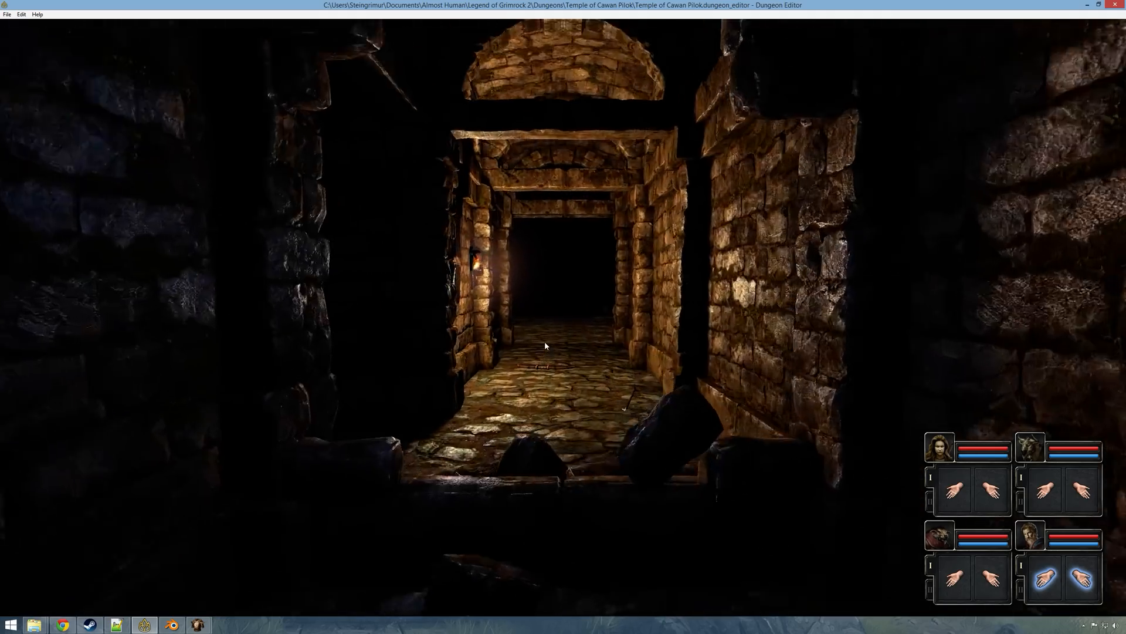
pyautogui.press('w')
pyautogui.press('Tab')
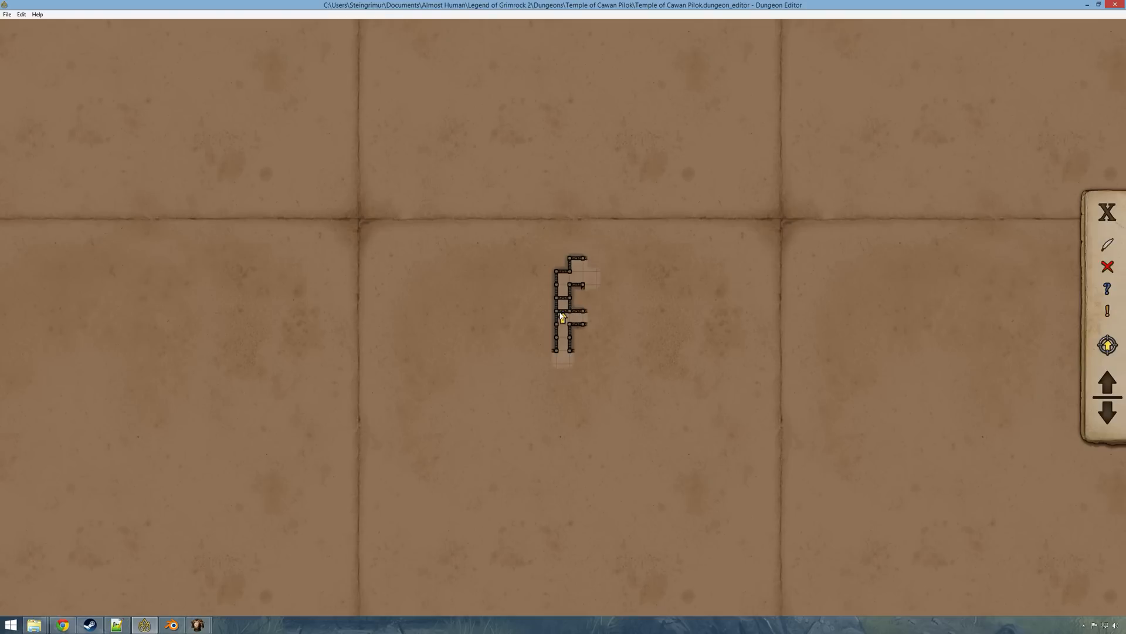
pyautogui.press('Tab')
# Step: Step back and forth in front of the broken wall to view its rubble from a distance and close up
pyautogui.press('s')
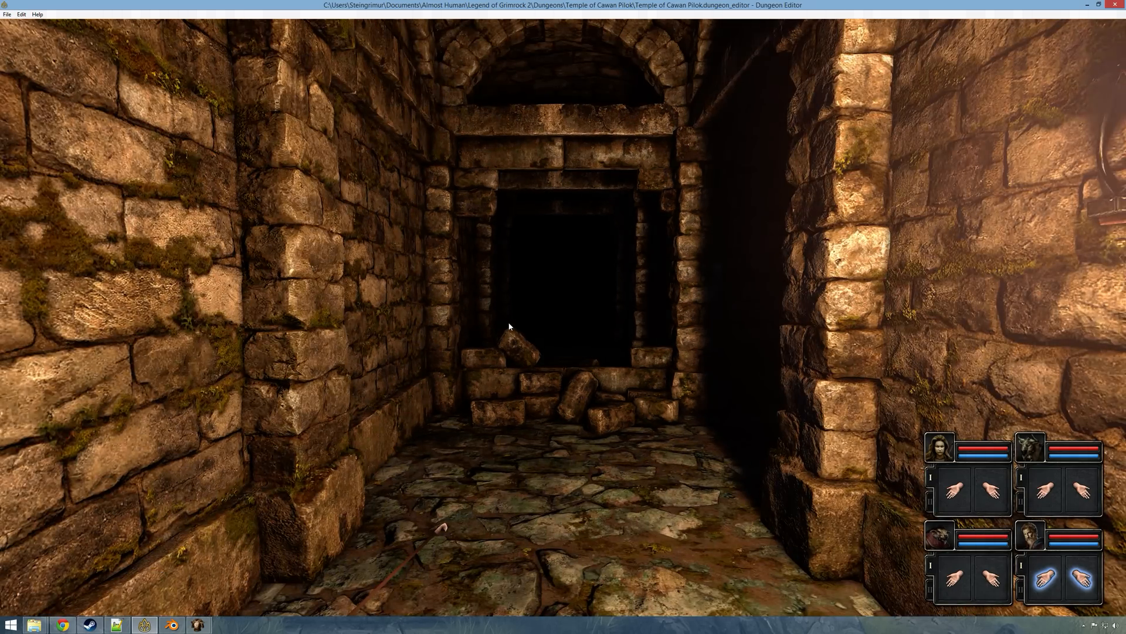
pyautogui.press('w')
pyautogui.press('s')
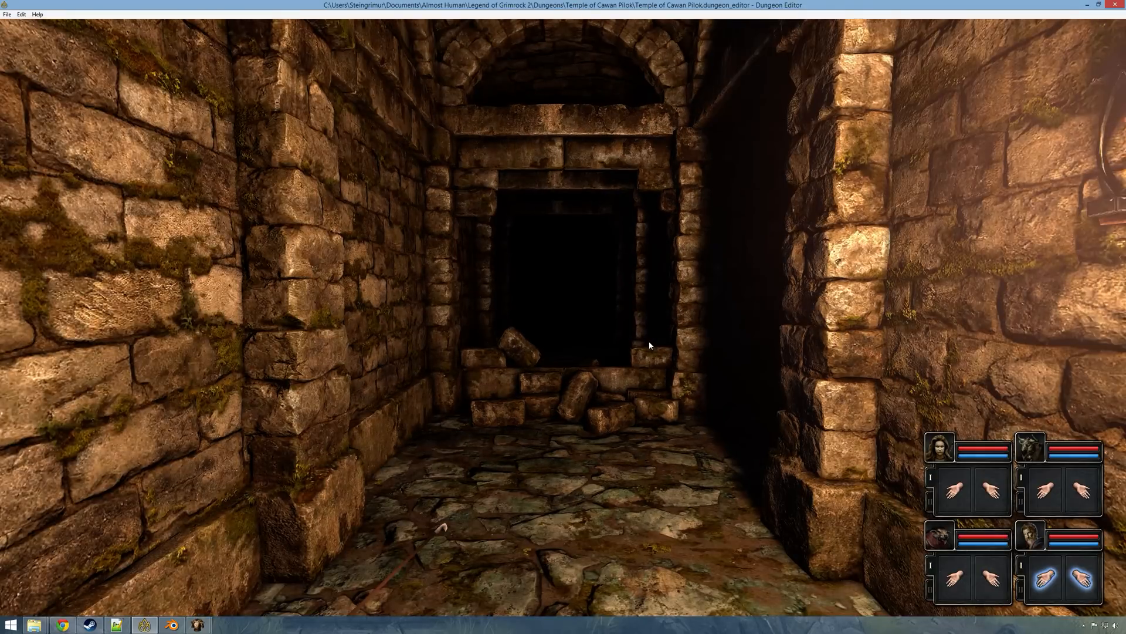
# Step: Walk up to the intact breakable wall and strike it with the first two champions through both damage stages, stepping back between hits
pyautogui.press('w')
pyautogui.press('w')
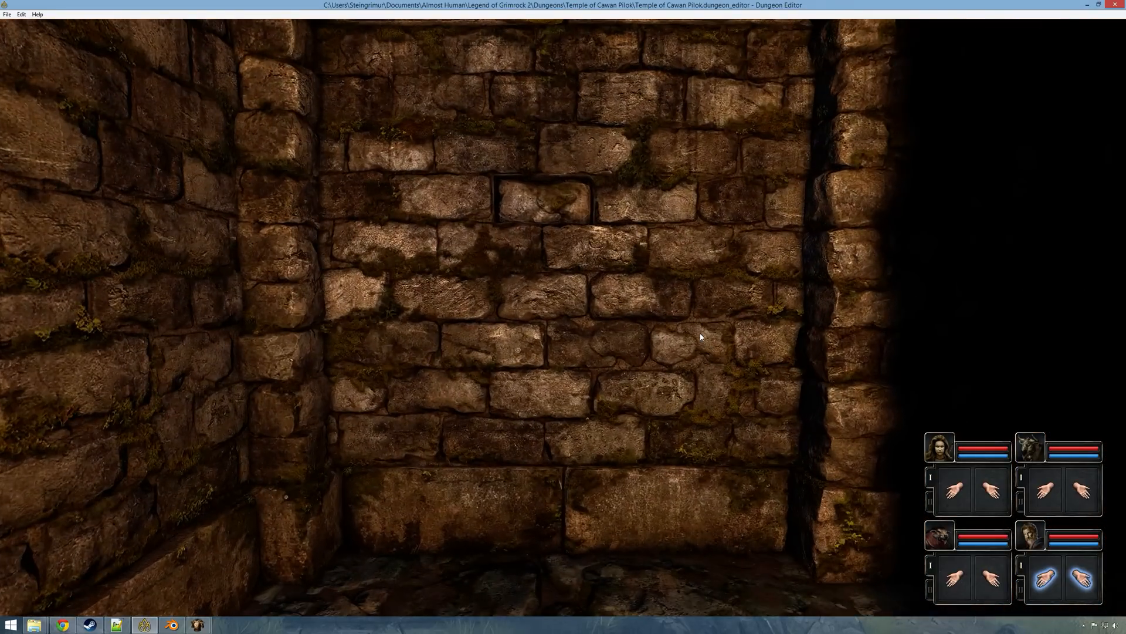
pyautogui.rightClick(959, 488)
pyautogui.rightClick(1043, 492)
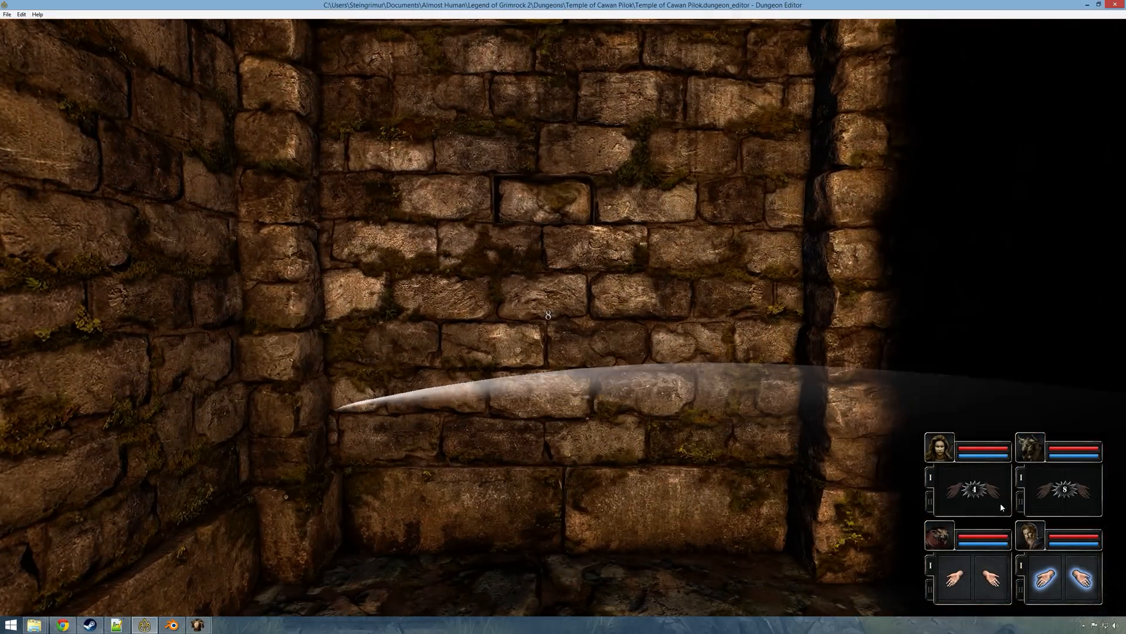
pyautogui.press('s')
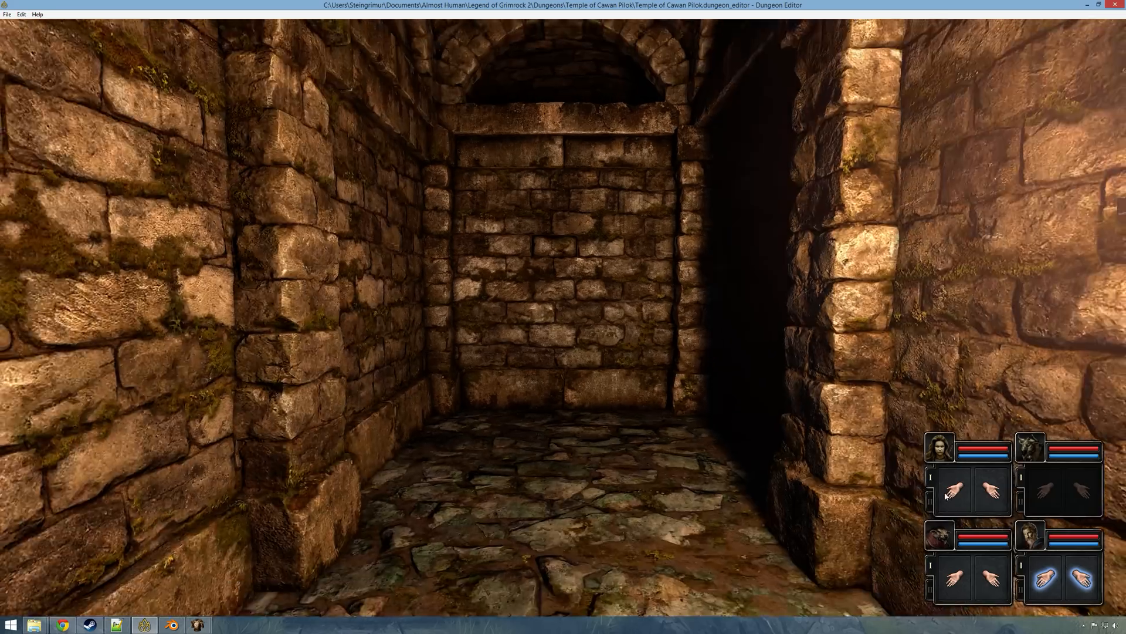
pyautogui.press('w')
pyautogui.rightClick(954, 493)
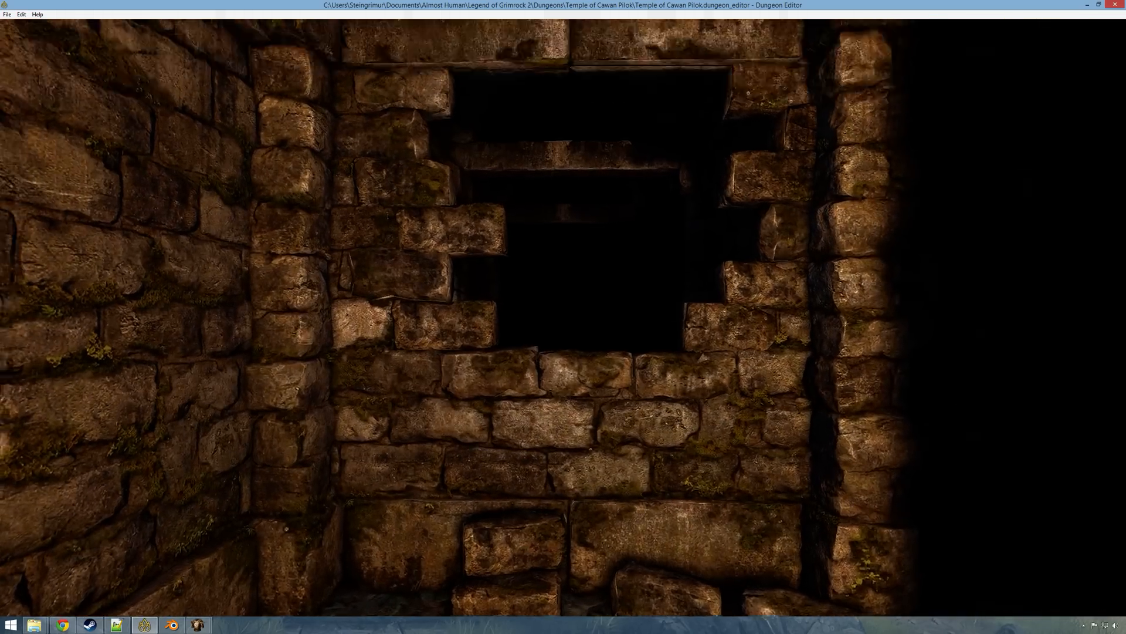
pyautogui.press('s')
pyautogui.press('w')
pyautogui.rightClick(1050, 490)
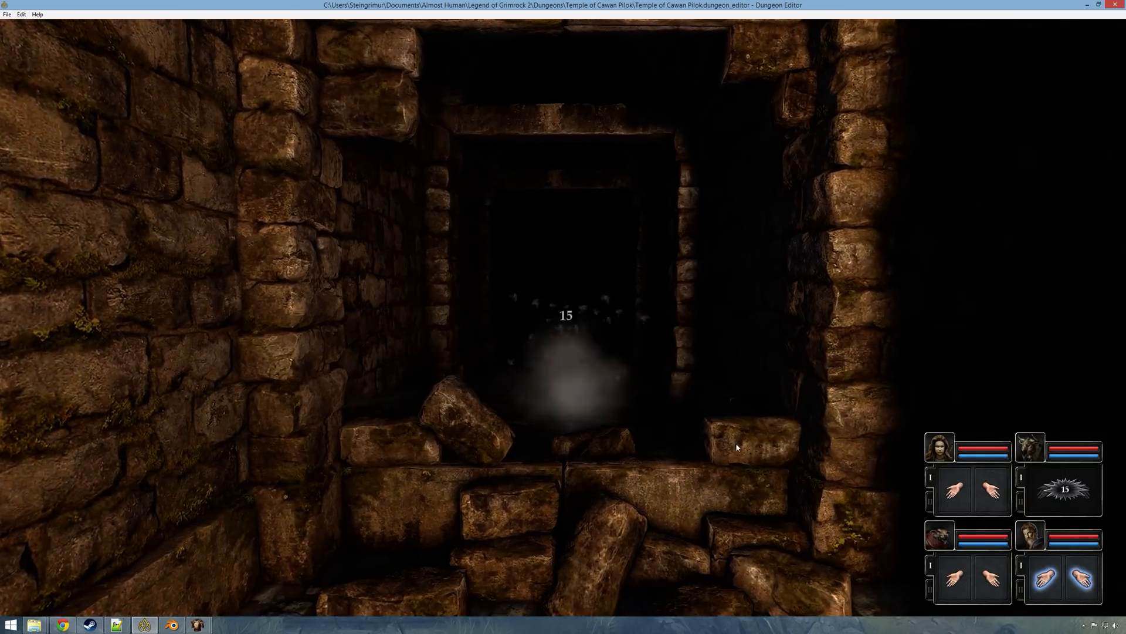
# Step: Switch to Notepad++ and review the earthquake_dust particle system and the breakable wall definitions in objects.lua
pyautogui.click(116, 624)
pyautogui.click(405, 365)
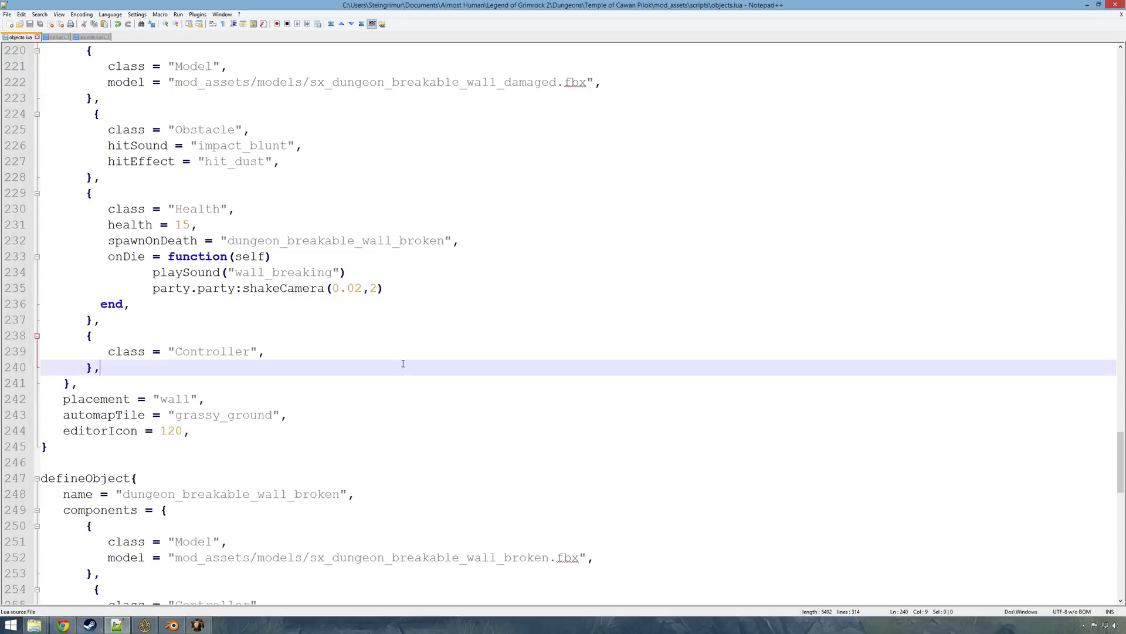
pyautogui.scroll(16, 409, 405)
pyautogui.scroll(7, 408, 407)
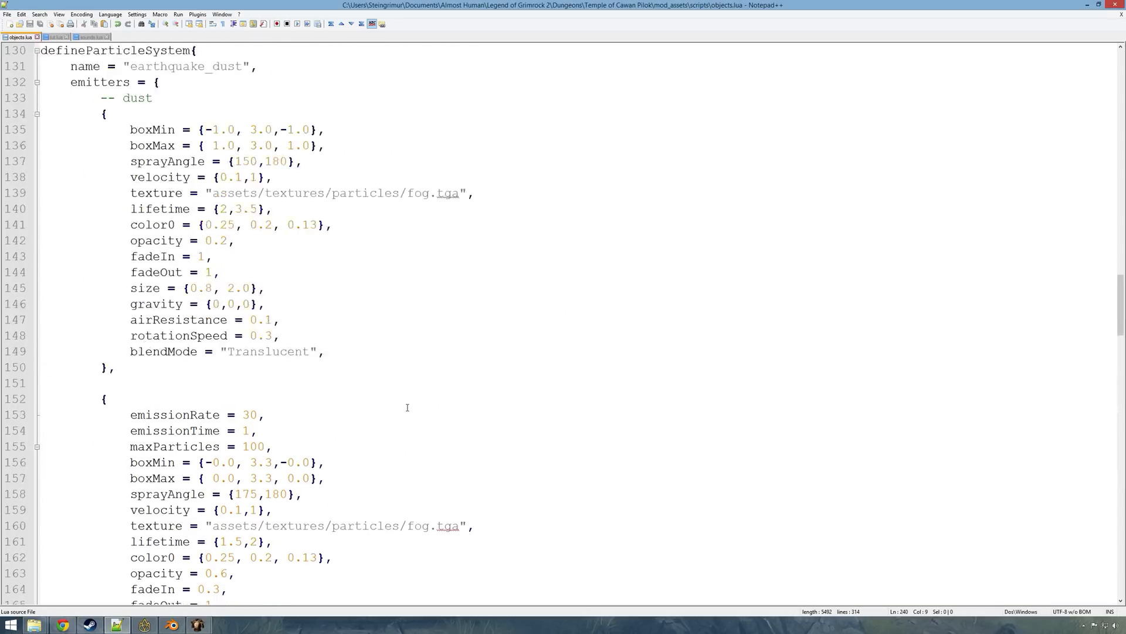
pyautogui.scroll(1, 193, 272)
pyautogui.moveTo(60, 95); pyautogui.dragTo(425, 505)
pyautogui.scroll(-6, 425, 500)
pyautogui.scroll(4, 424, 485)
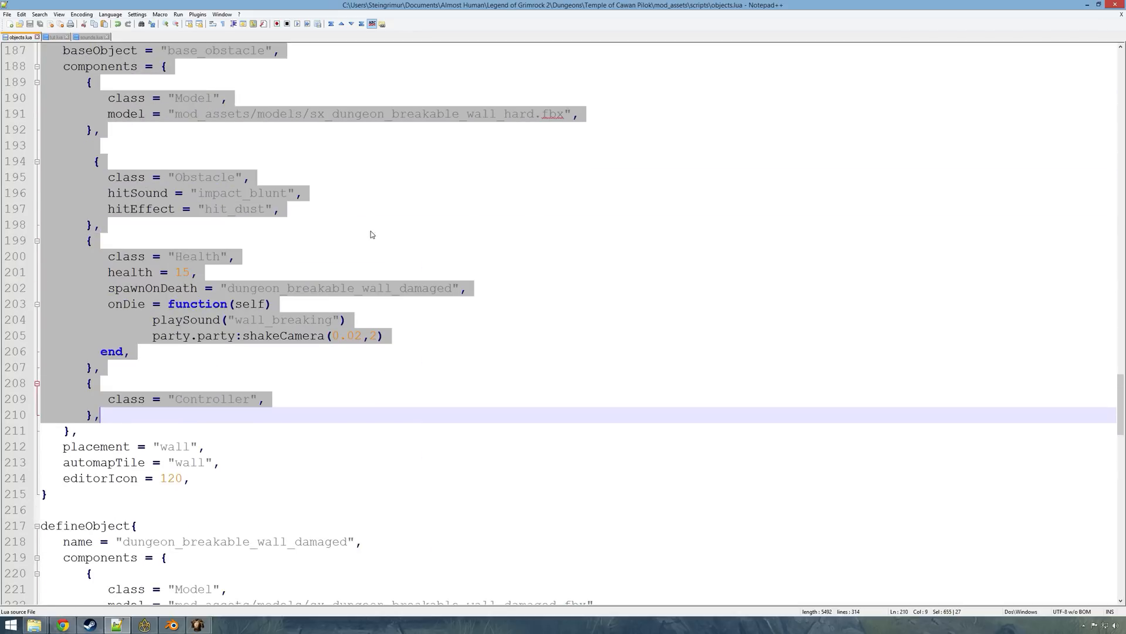
pyautogui.moveTo(198, 623)
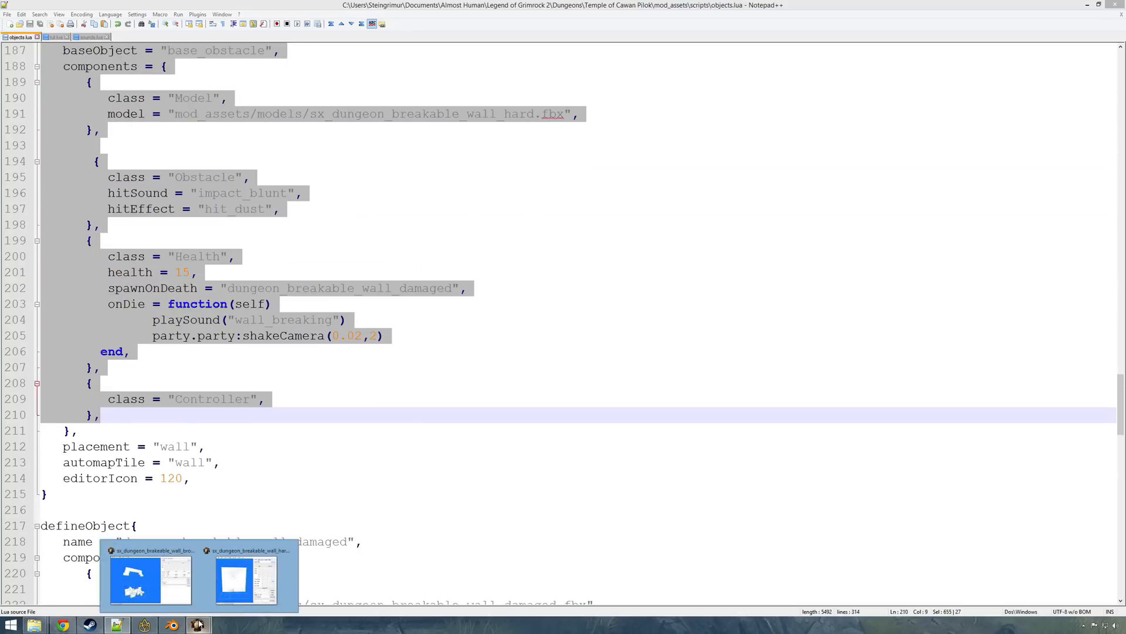
# Step: Return to the Dungeon Editor preview and repeatedly approach and back away from the broken wall to inspect it
pyautogui.click(147, 624)
pyautogui.press('s')
pyautogui.press('w')
pyautogui.press('s')
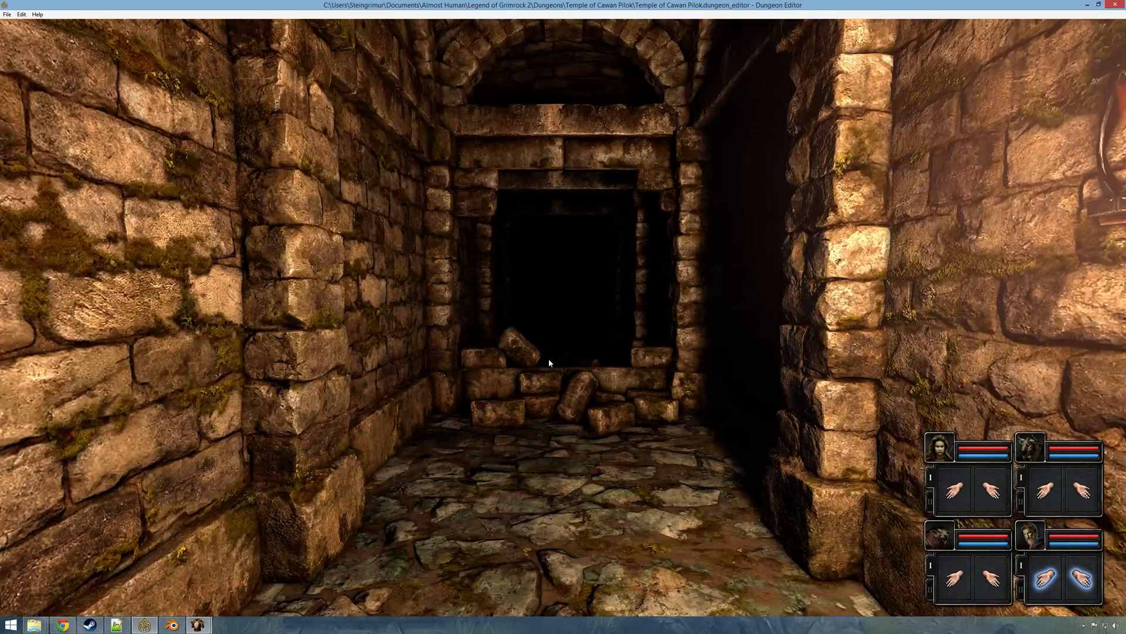
pyautogui.press('w')
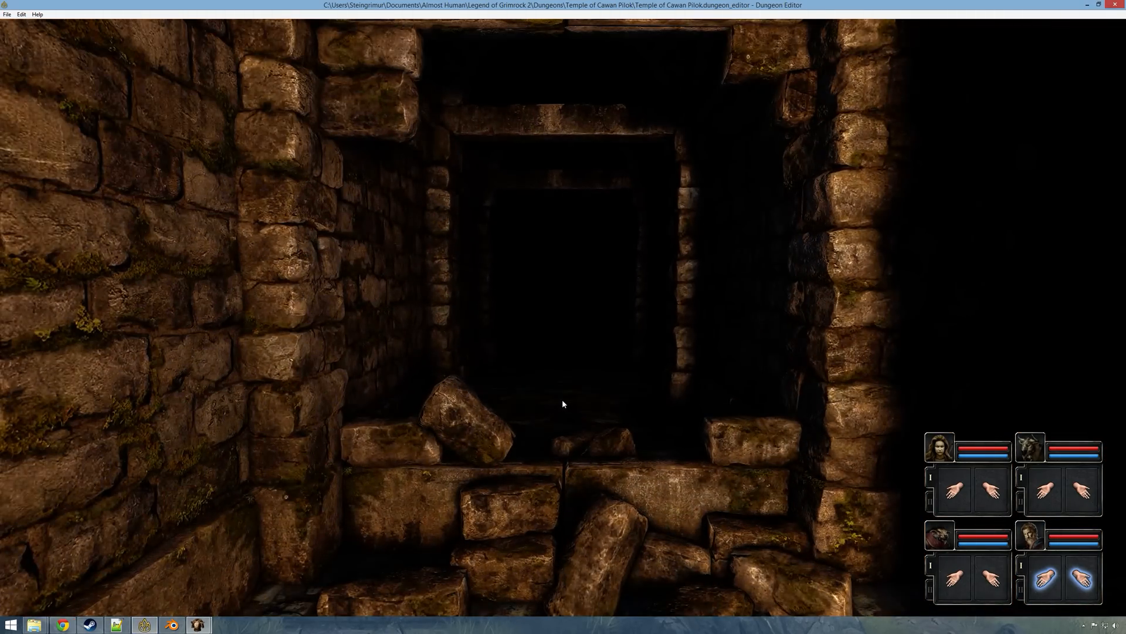
pyautogui.press('s')
pyautogui.press('w')
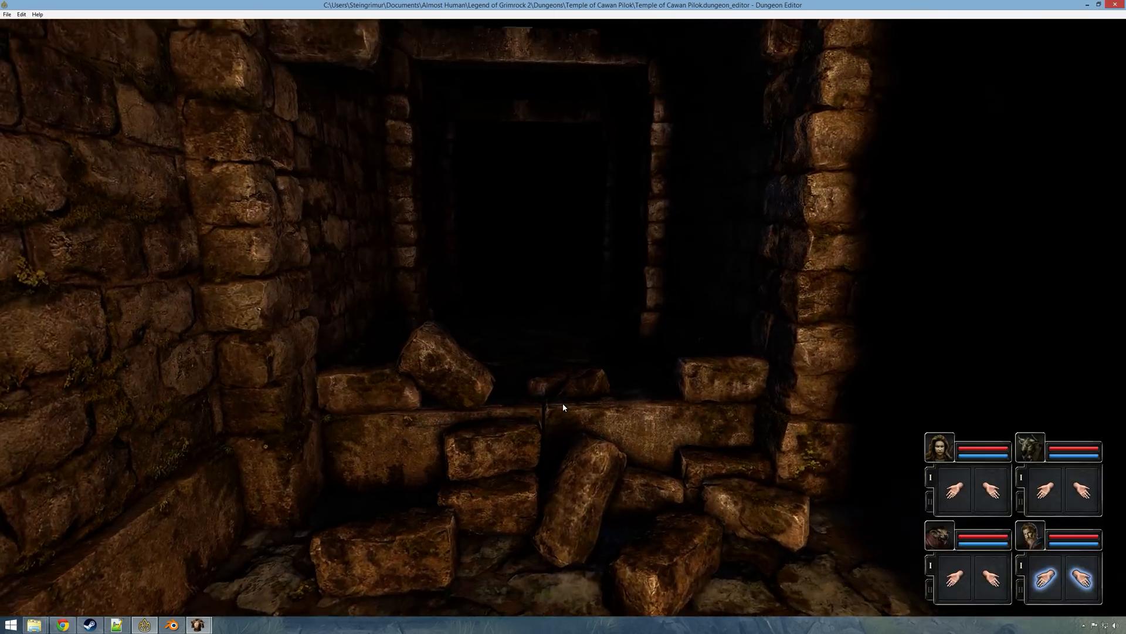
pyautogui.press('s')
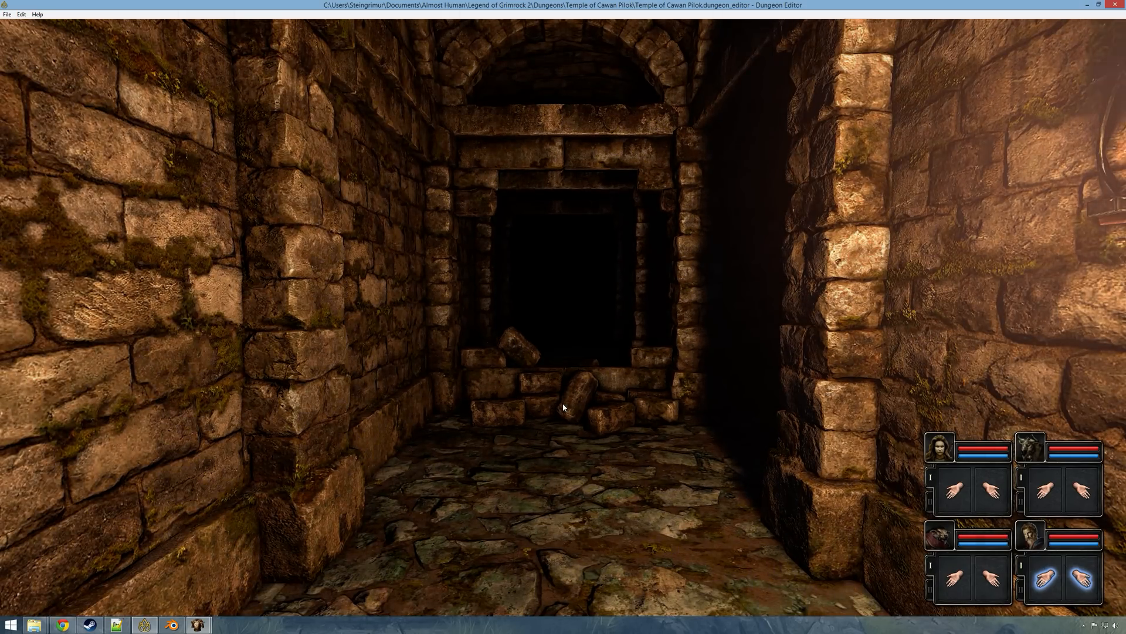
pyautogui.press('w')
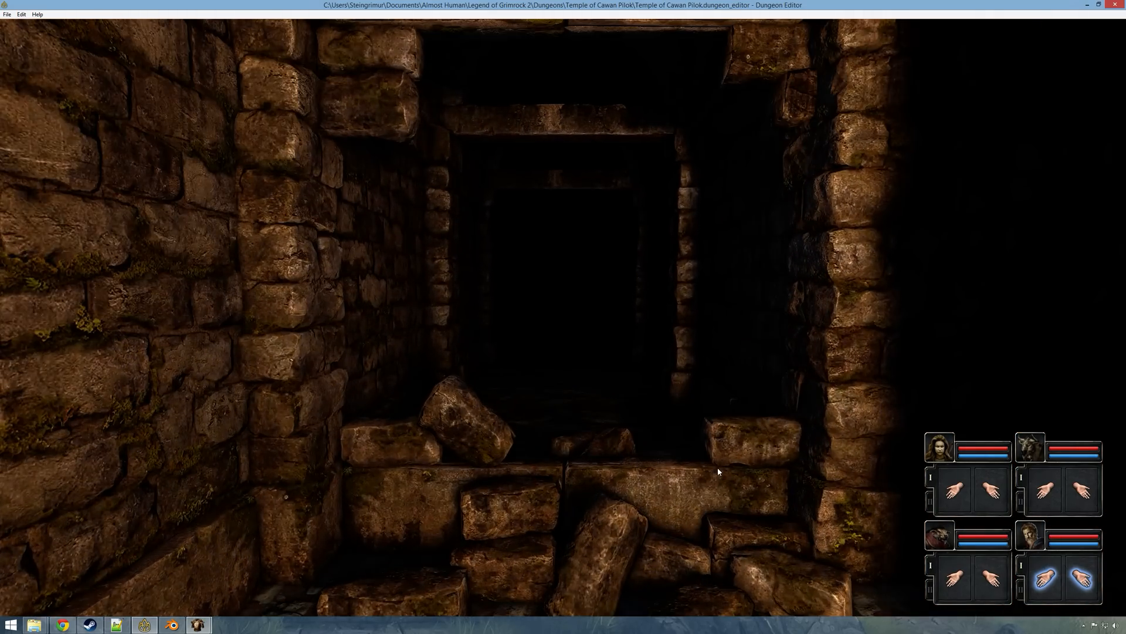
pyautogui.press('s')
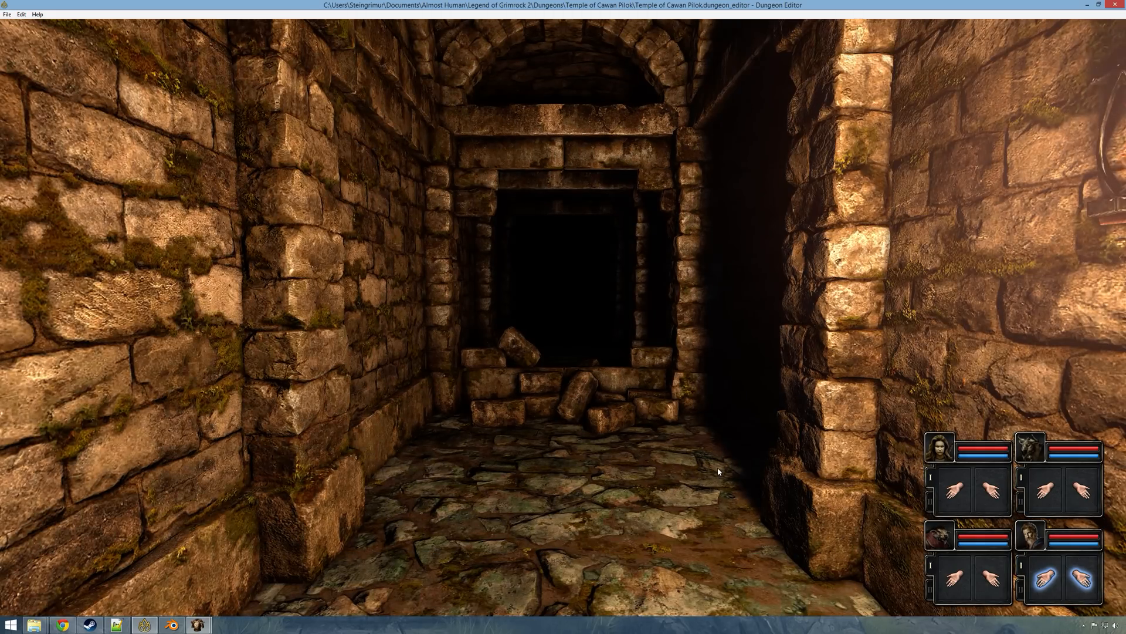
# Step: Step up to the fully broken wall once more and back away to view its opening and rubble
pyautogui.press('w')
pyautogui.press('s')
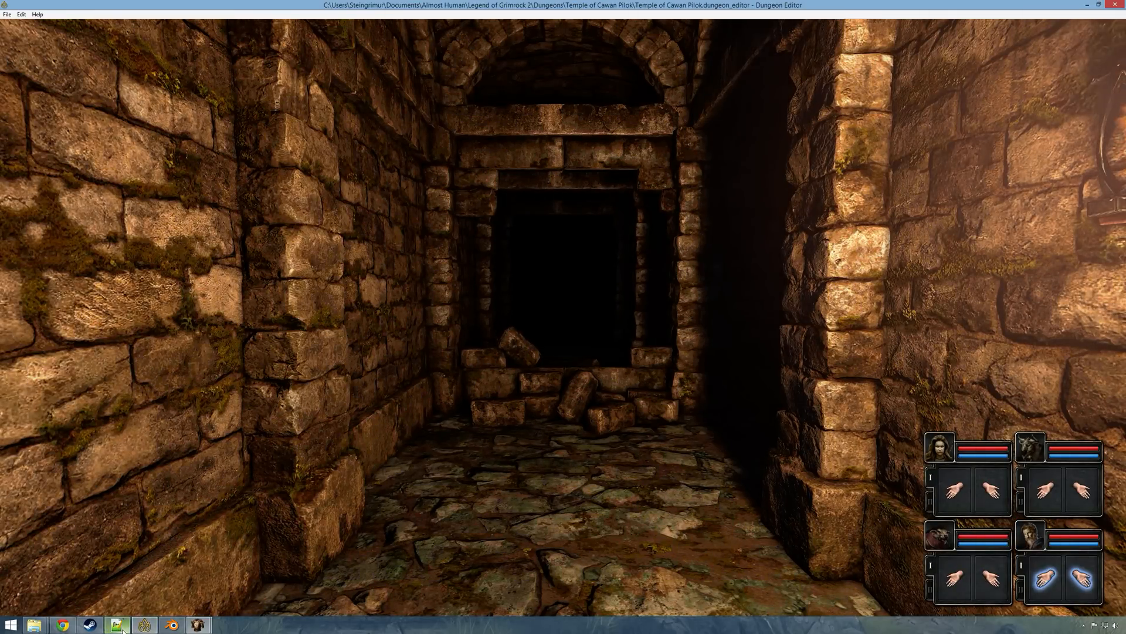
pyautogui.moveTo(120, 629)
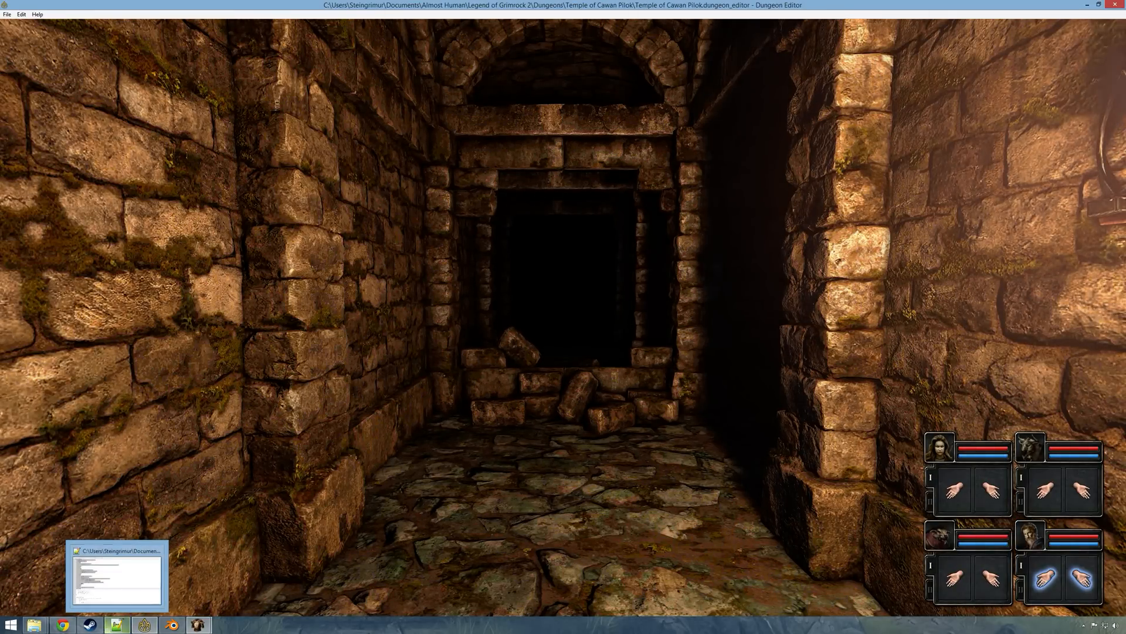
# Step: Walk up to the intact breakable wall and strike it with the first two champions to bring it to its first damage stage
pyautogui.press('w')
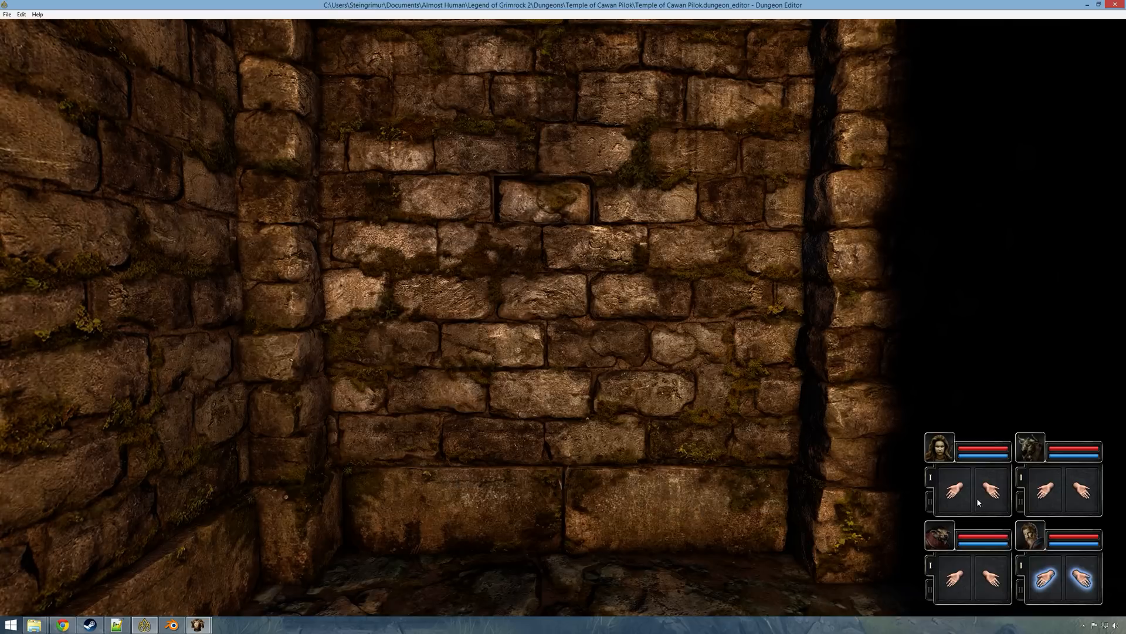
pyautogui.rightClick(981, 497)
pyautogui.rightClick(1039, 496)
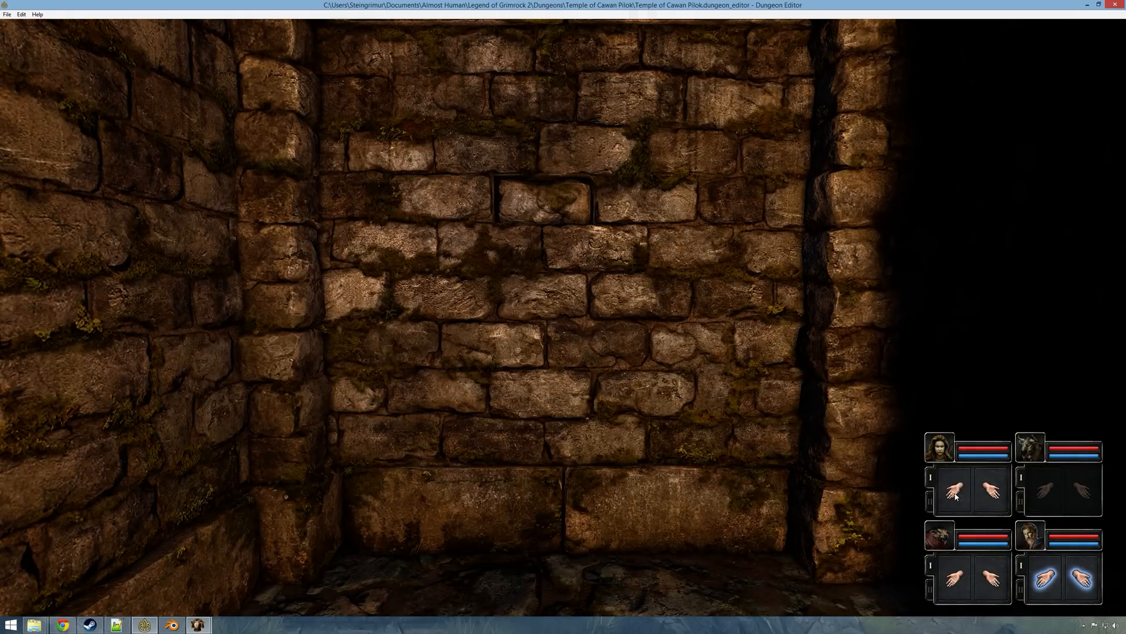
pyautogui.rightClick(953, 490)
# Step: Look over the partly damaged wall and its fallen bricks, stepping back and forward to compare near and distant views
pyautogui.moveTo(661, 319); pyautogui.dragTo(611, 499, button='right')
pyautogui.press('s')
pyautogui.press('s')
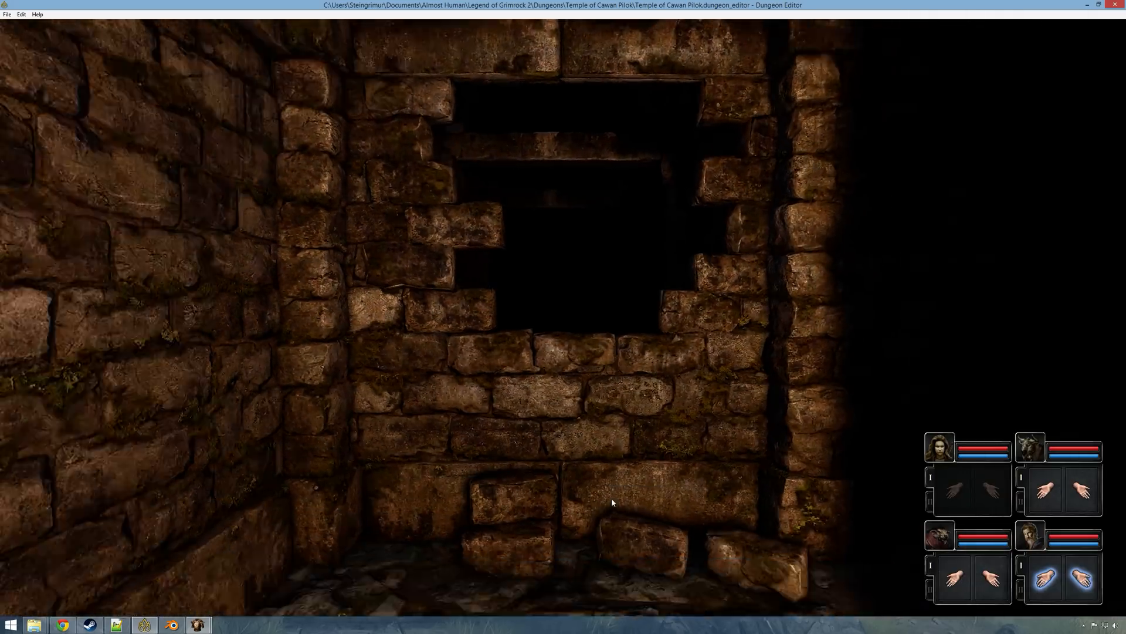
pyautogui.press('w')
pyautogui.press('w')
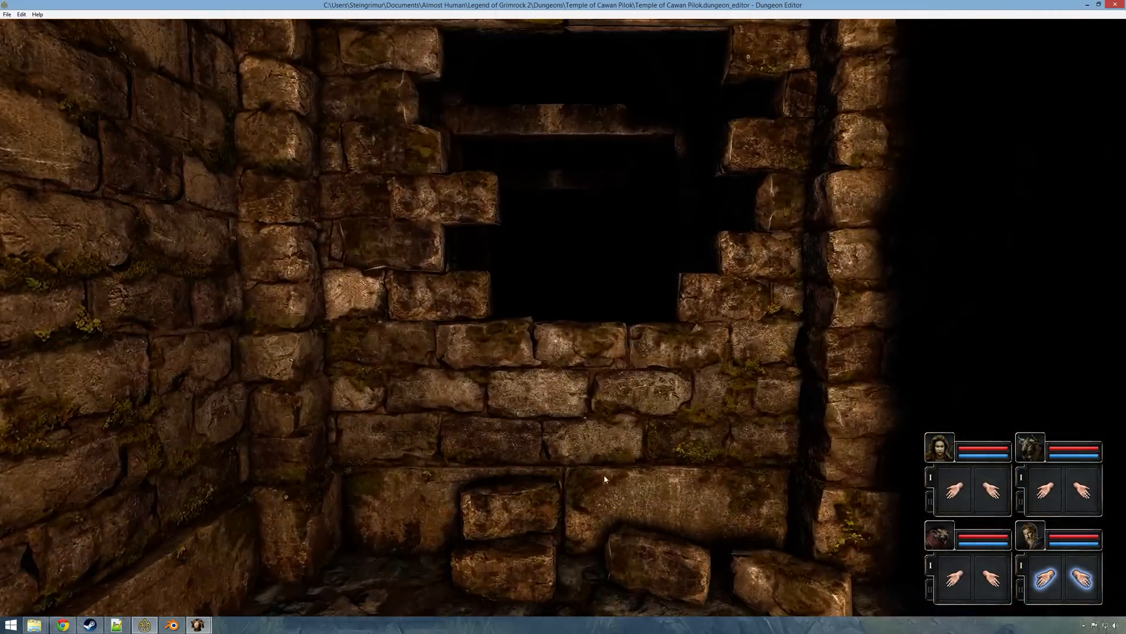
pyautogui.press('s')
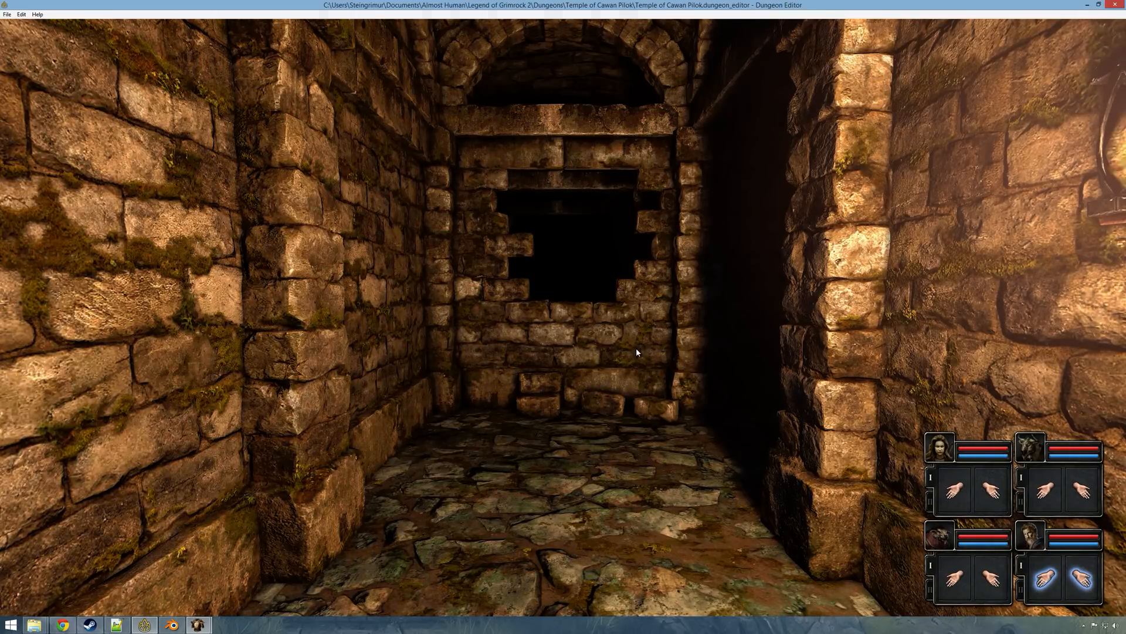
pyautogui.press('w')
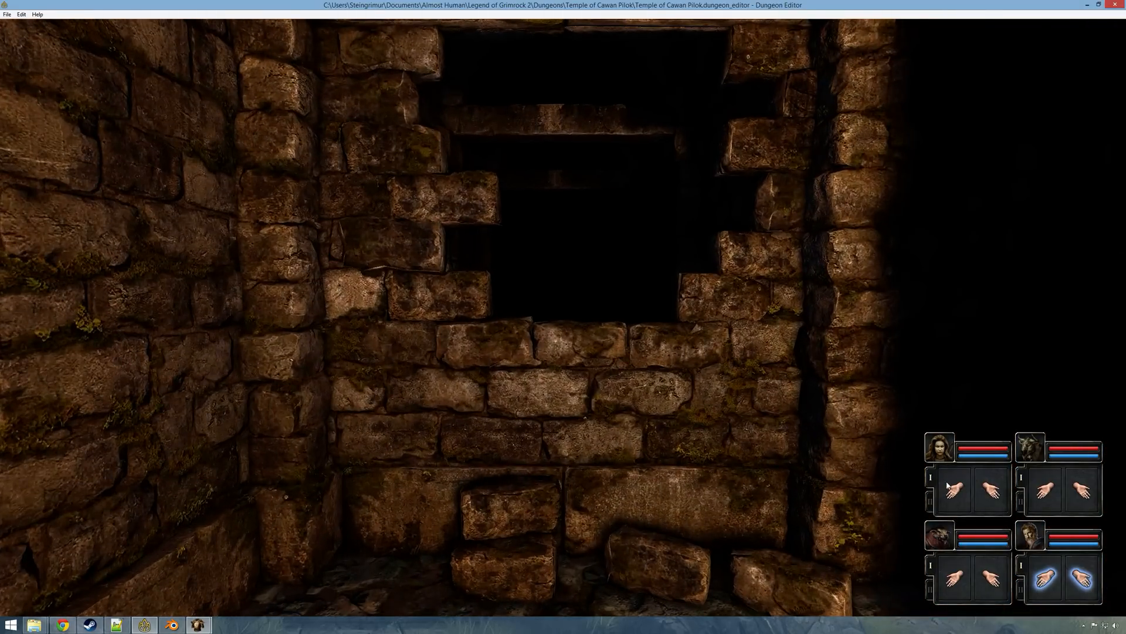
# Step: Strike the damaged wall again with the first champion, step back, and leave the full-screen preview for the map view
pyautogui.rightClick(955, 491)
pyautogui.press('s')
pyautogui.press('s')
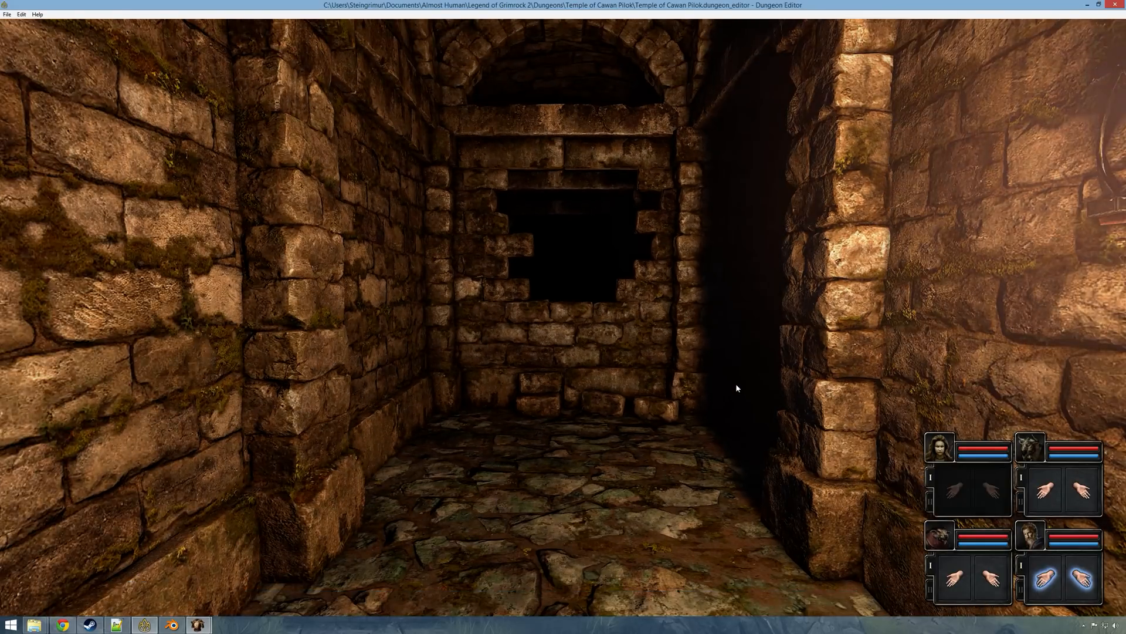
pyautogui.press('Escape')
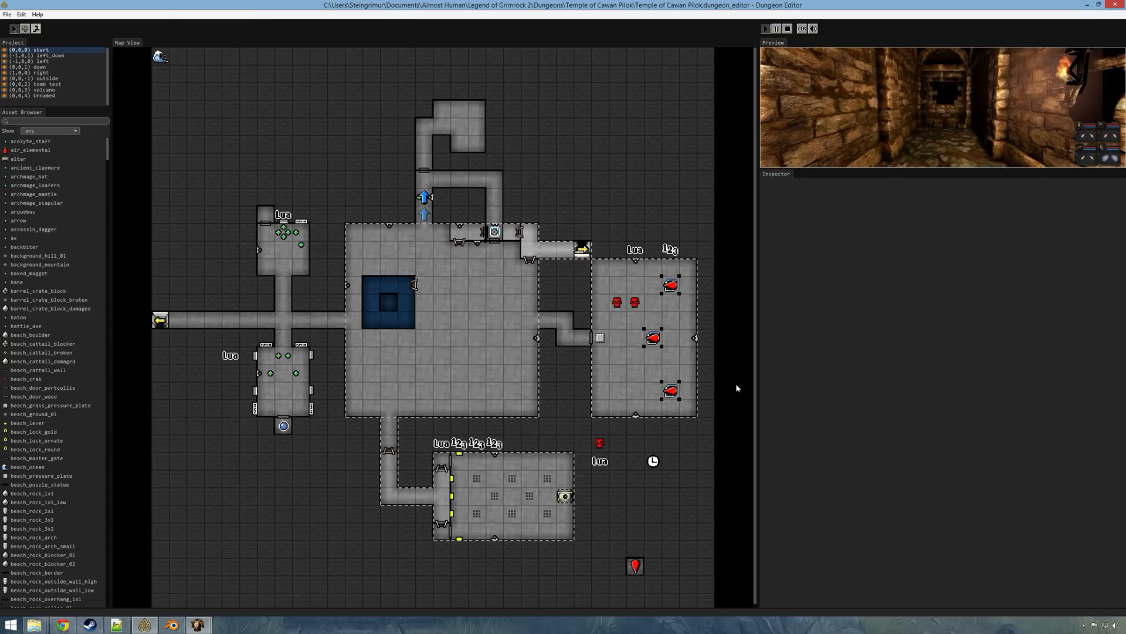
pyautogui.press('Escape')
pyautogui.press('Escape')
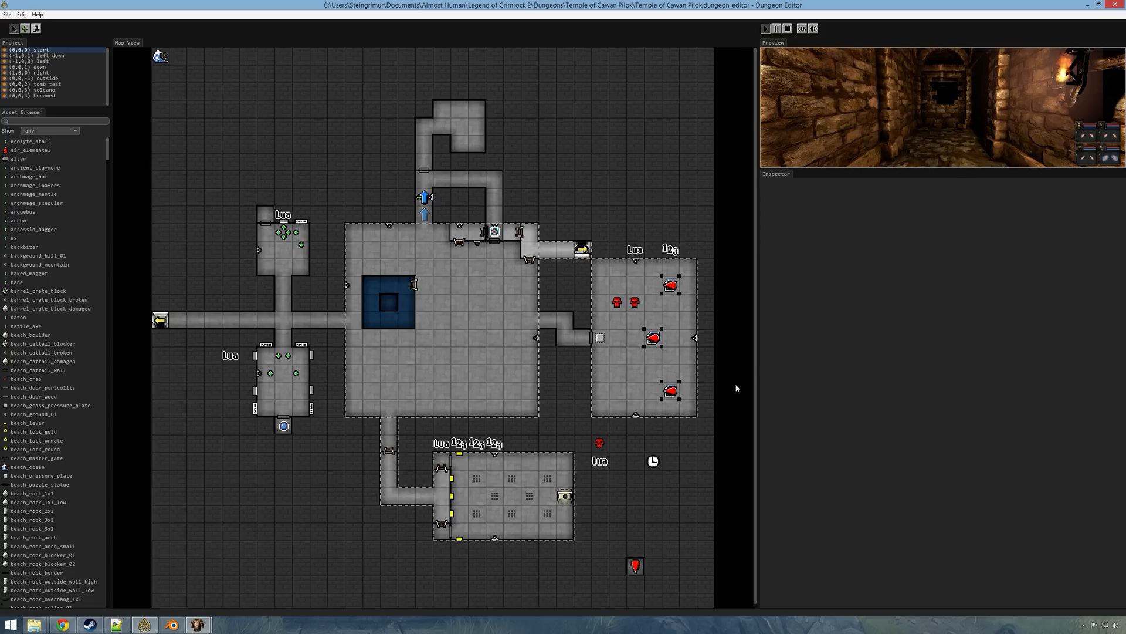